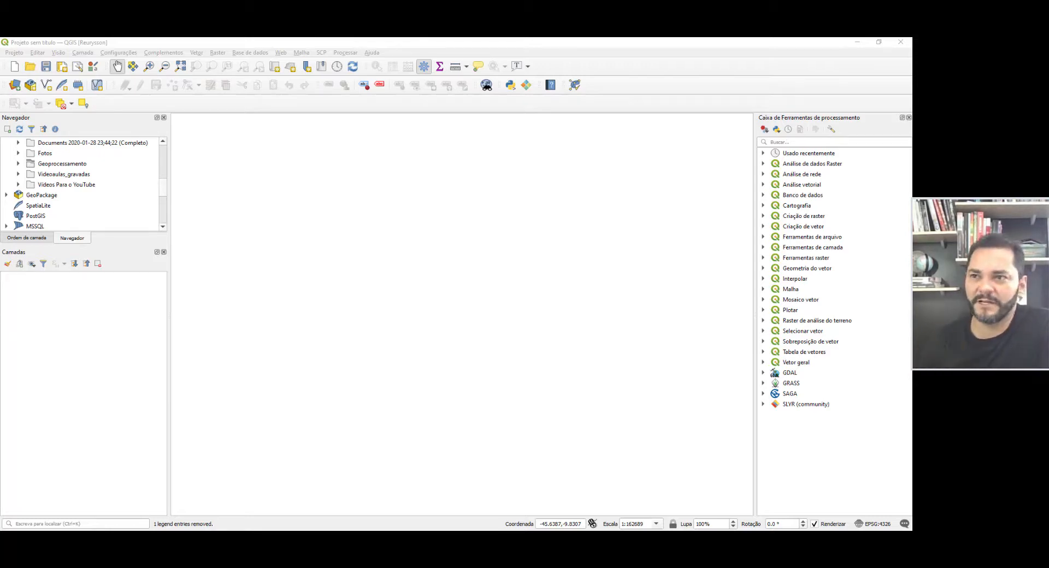
Step: Load srtm.tif into the project from the Geoprocessamento/Hidrologia/Ext_Bacia_GRASS folder
left_click(18, 164)
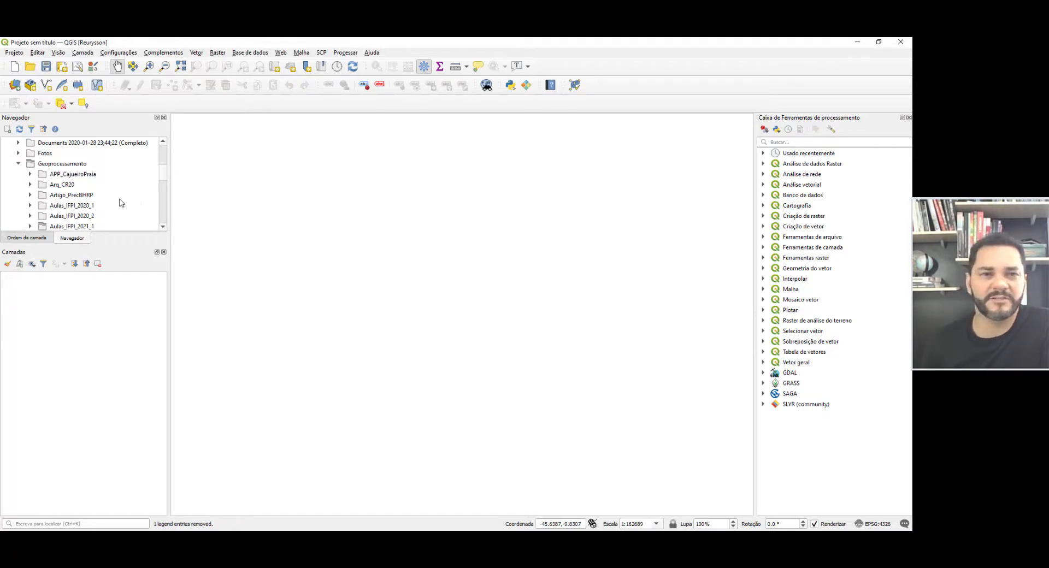
scroll(122, 203, "down", 3)
left_click(86, 205)
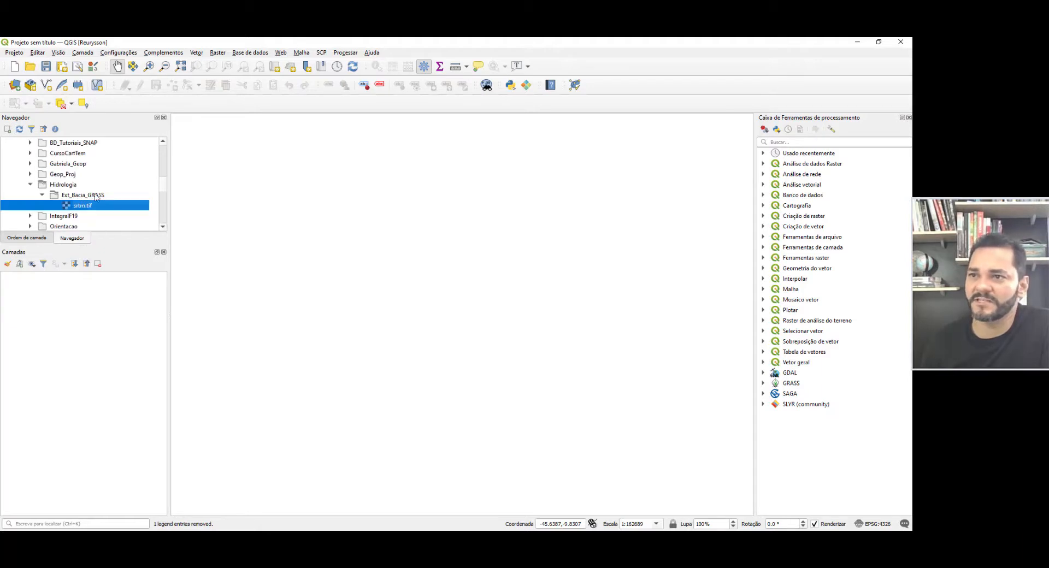
left_click(66, 186)
left_click(83, 207)
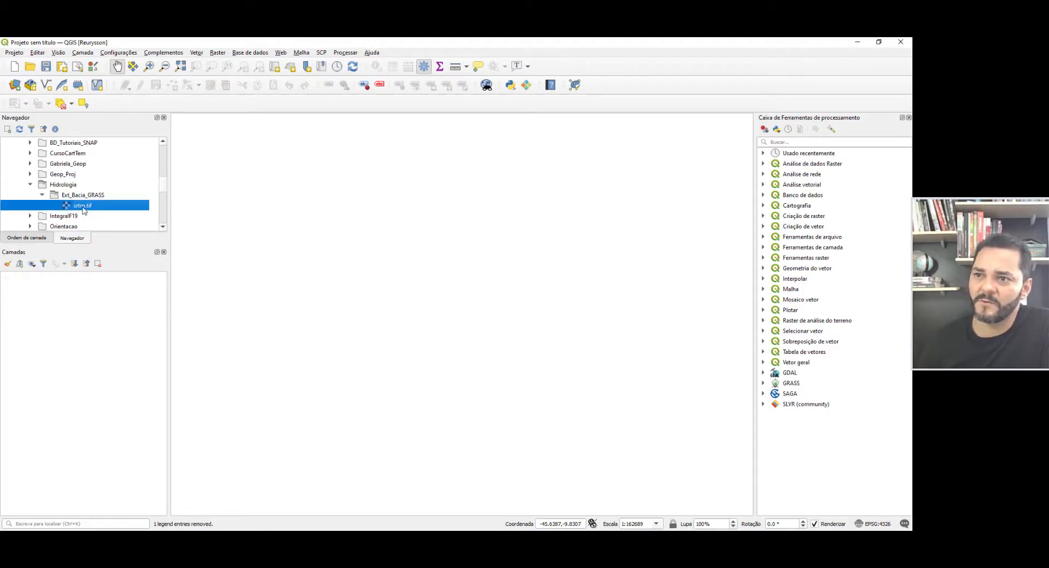
double_click(83, 208)
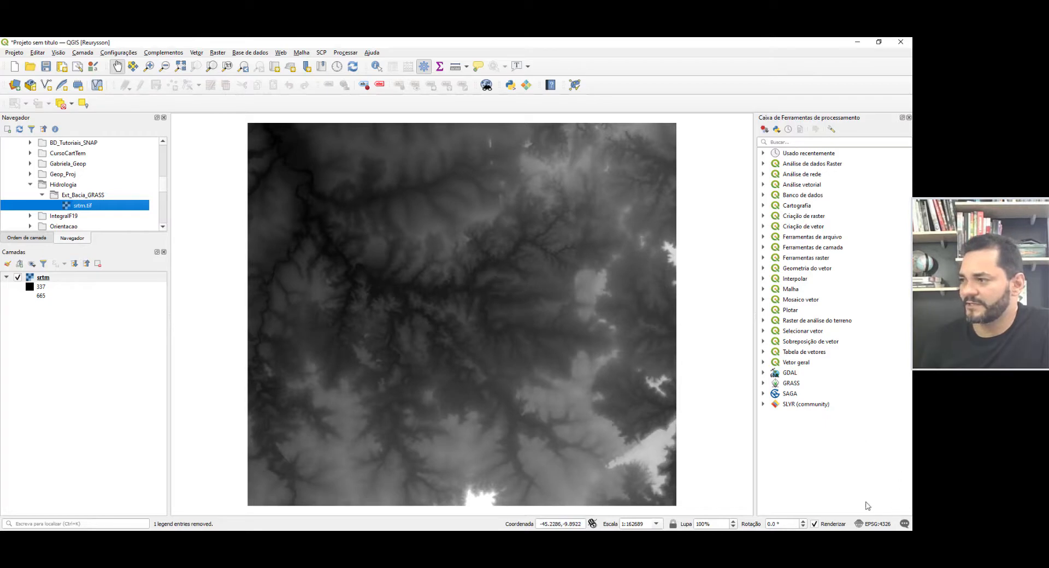
Step: Check the coordinate reference system in the srtm layer's information properties and close the properties
right_click(47, 278)
left_click(142, 432)
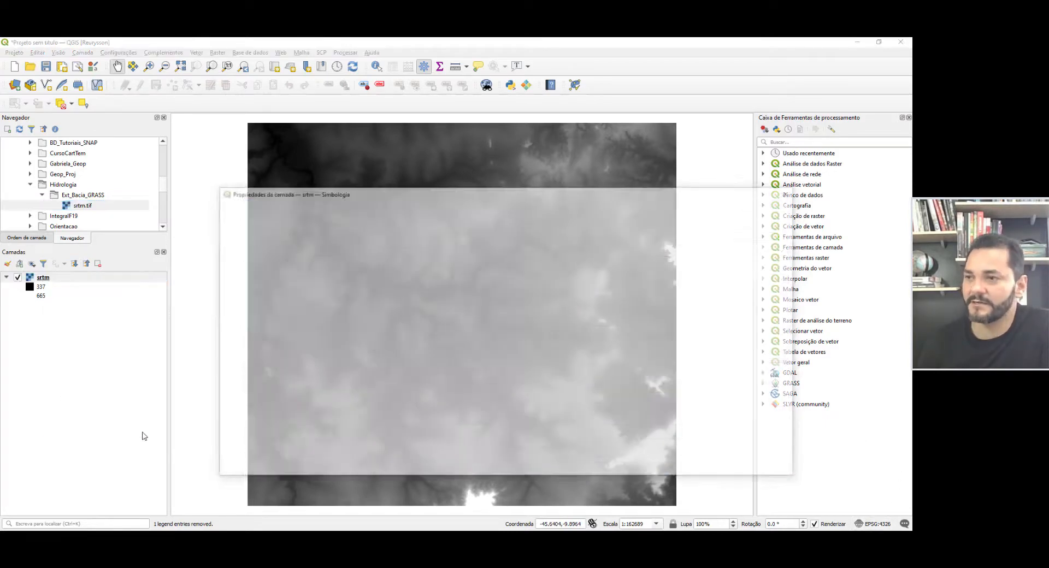
left_click(261, 222)
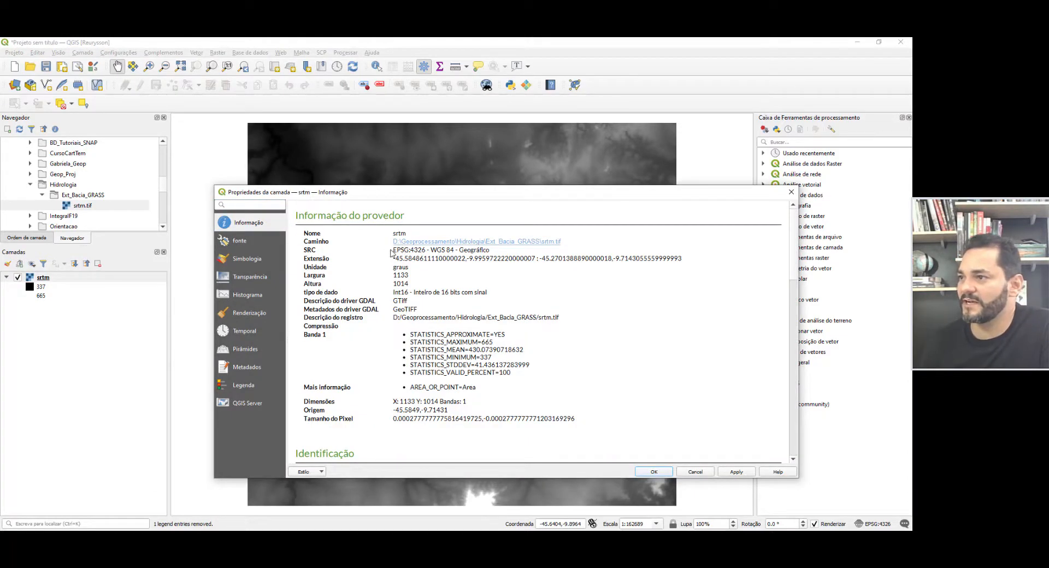
left_click_drag(391, 252, 491, 250)
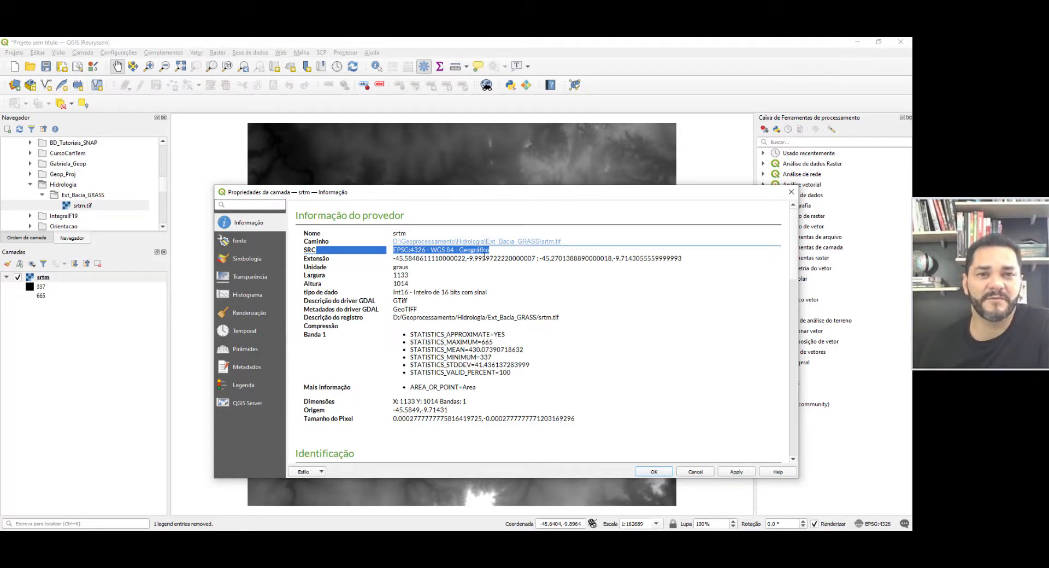
left_click(791, 192)
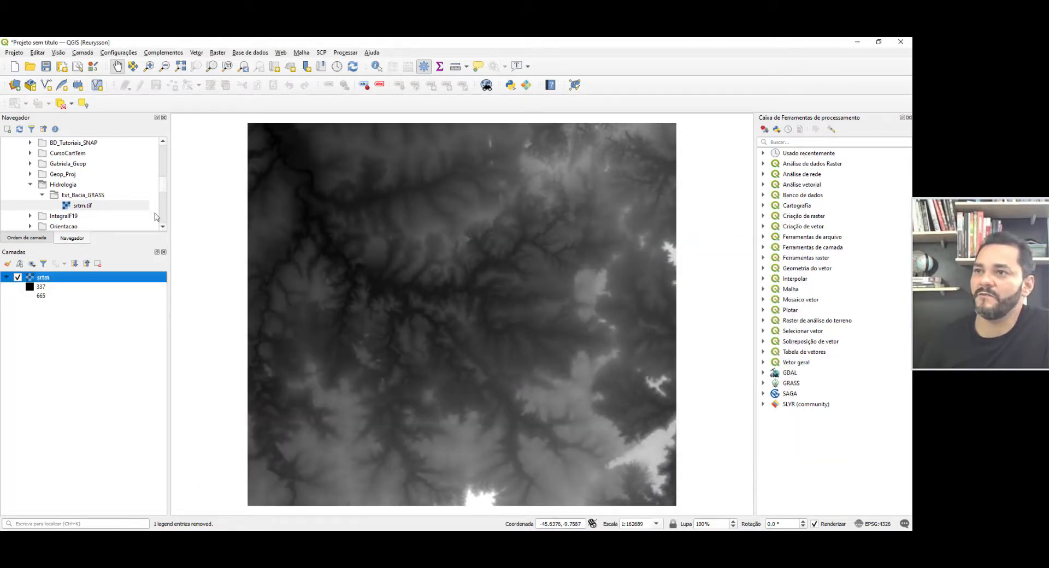
Step: Start a raster reprojection of the srtm layer with the project's EPSG:4326 - WGS 84 as source CRS
left_click(218, 53)
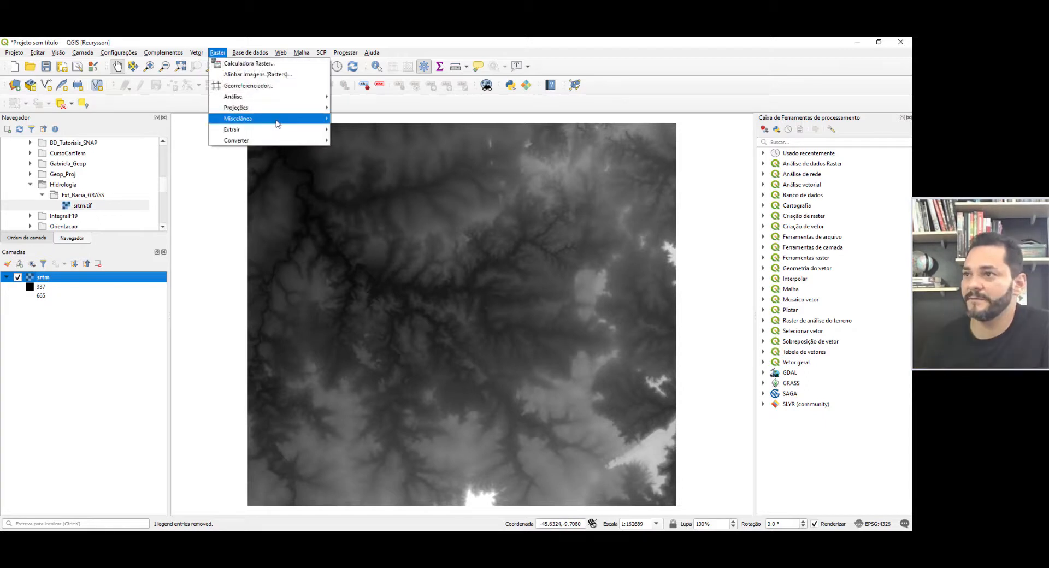
mouse_move(278, 124)
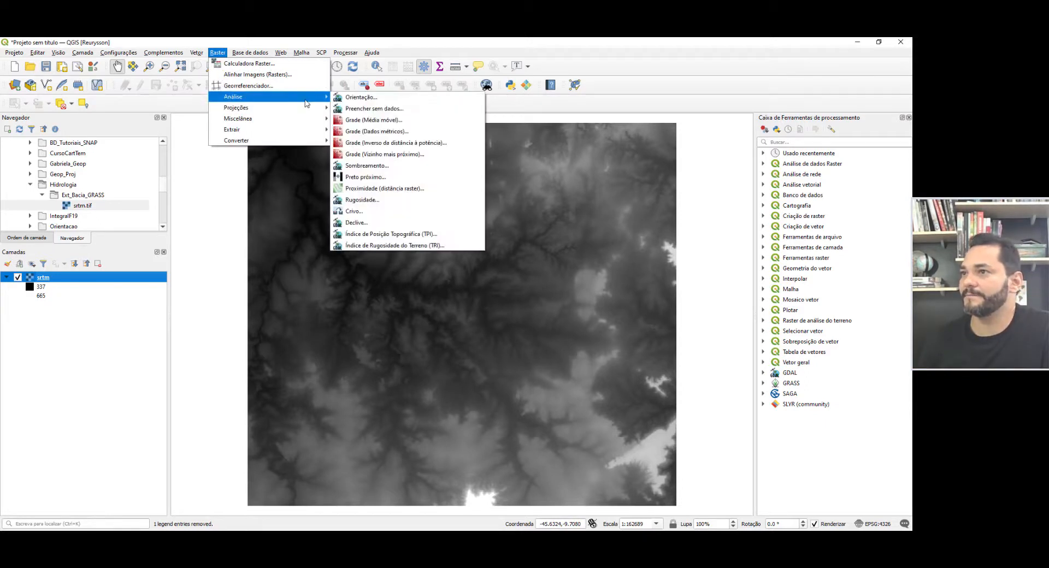
mouse_move(322, 112)
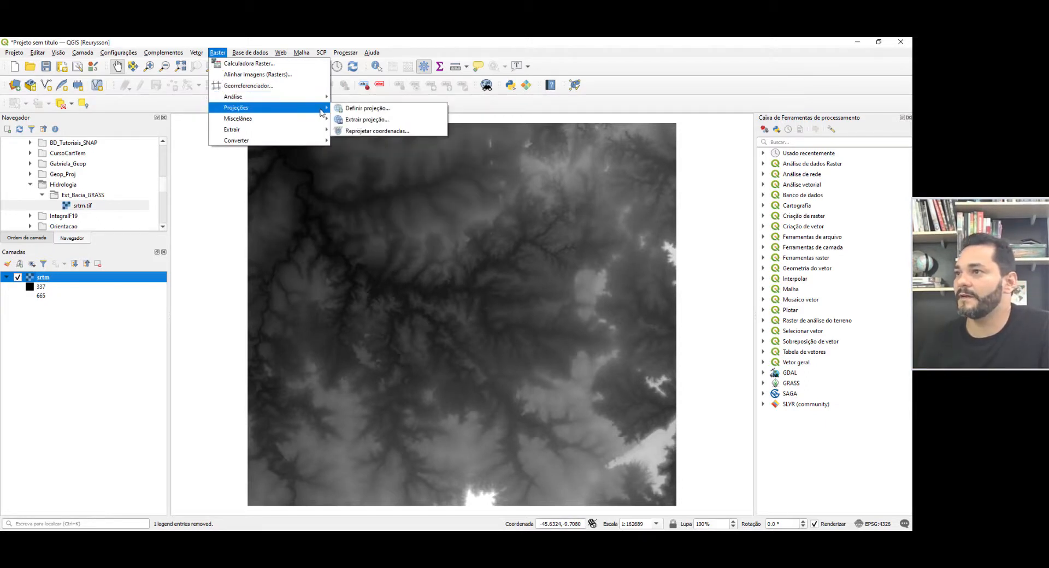
left_click(386, 132)
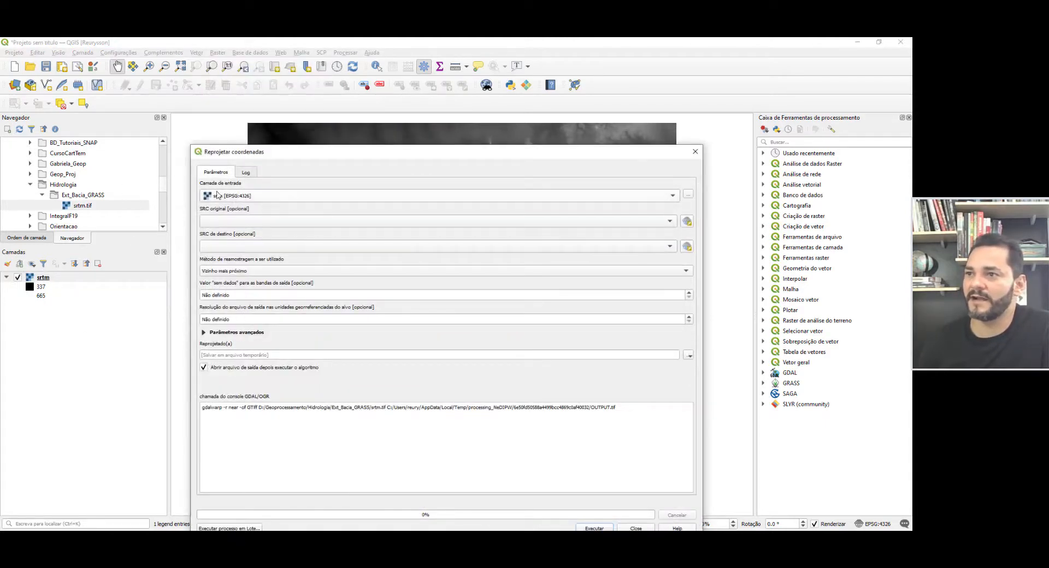
left_click(239, 197)
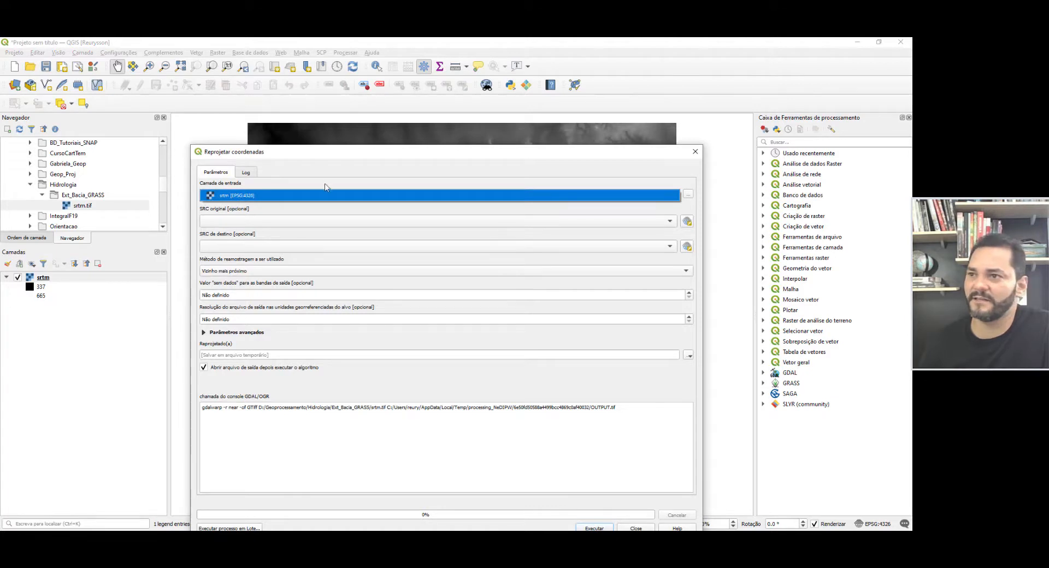
left_click(670, 223)
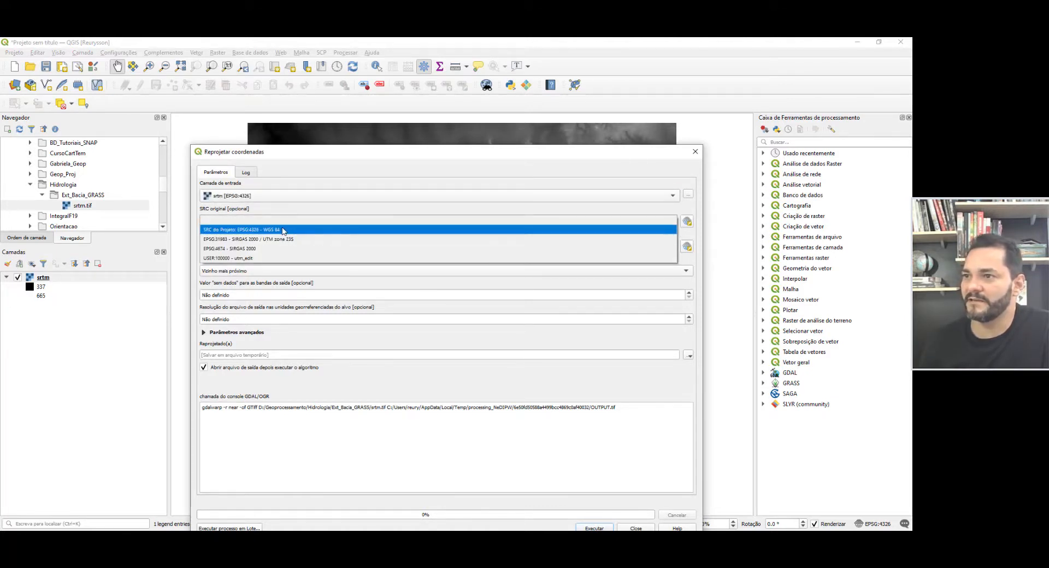
left_click(273, 230)
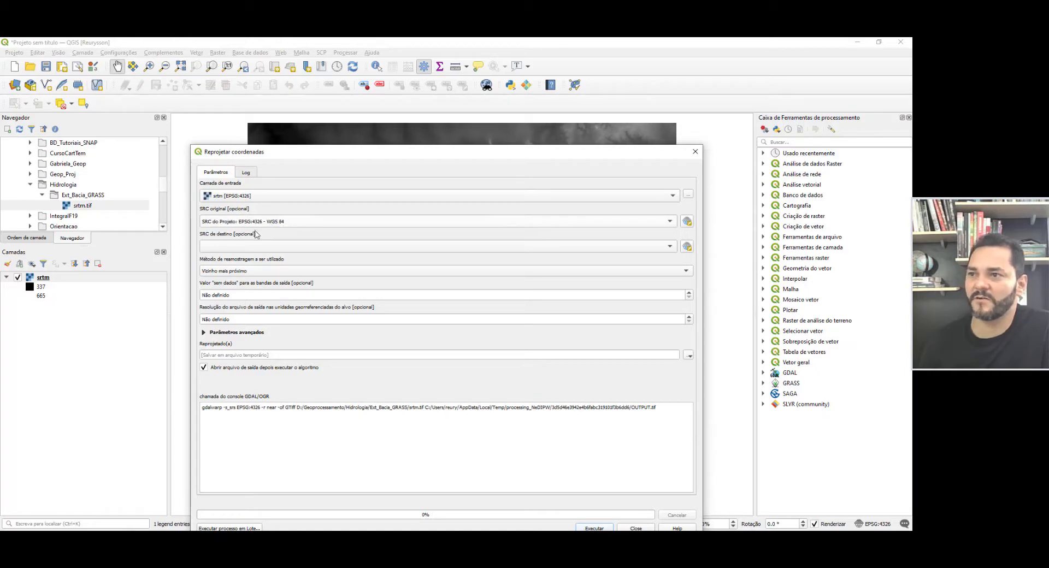
Step: Set the reprojection's target CRS to SIRGAS 2000 / UTM zone 23S (EPSG:31983), filtering the CRS list by "sirgas 2000 utm 23 s"
left_click(672, 249)
left_click(687, 247)
left_click(686, 247)
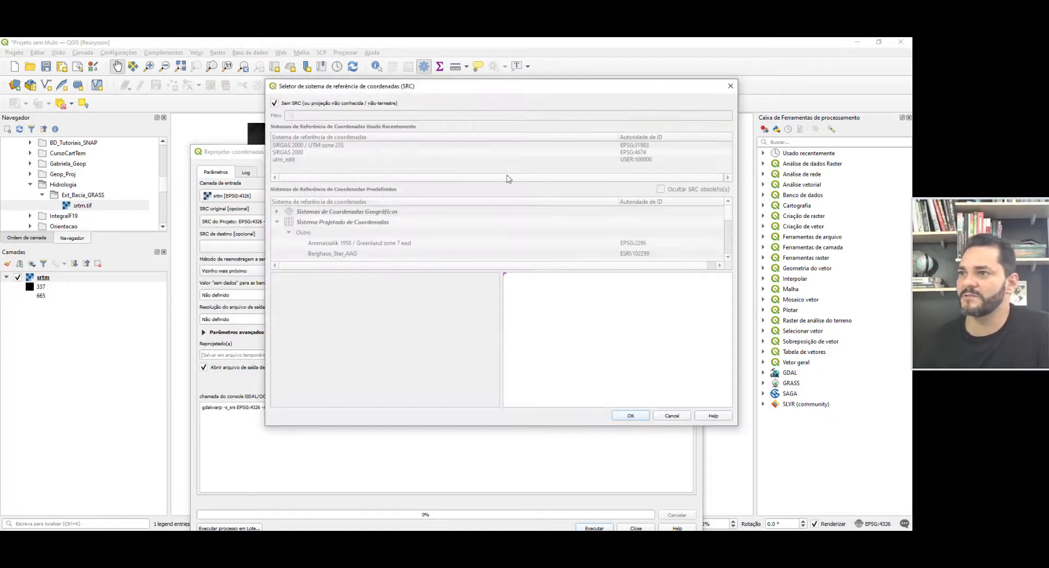
left_click(308, 115)
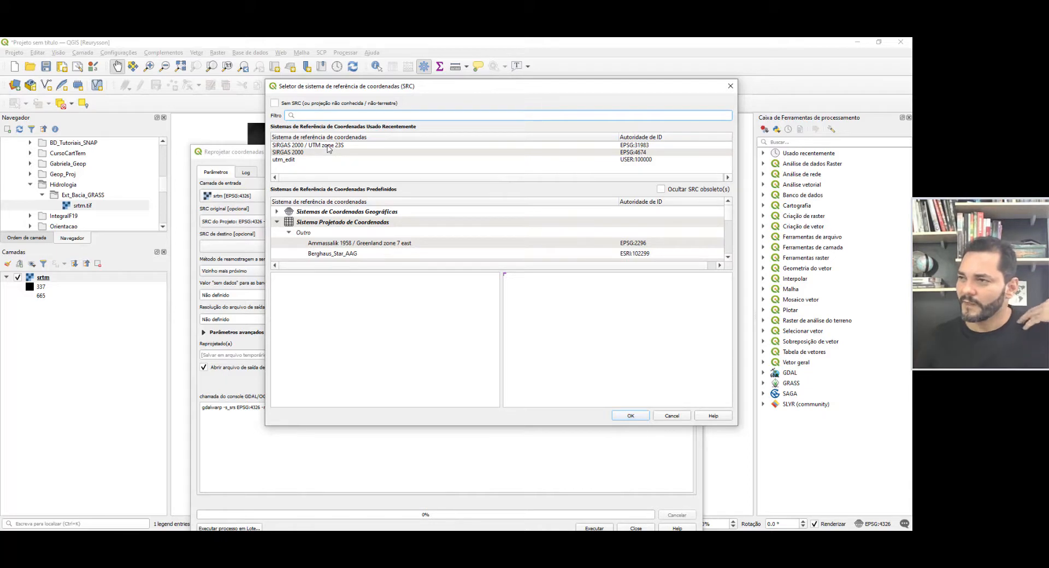
type("s")
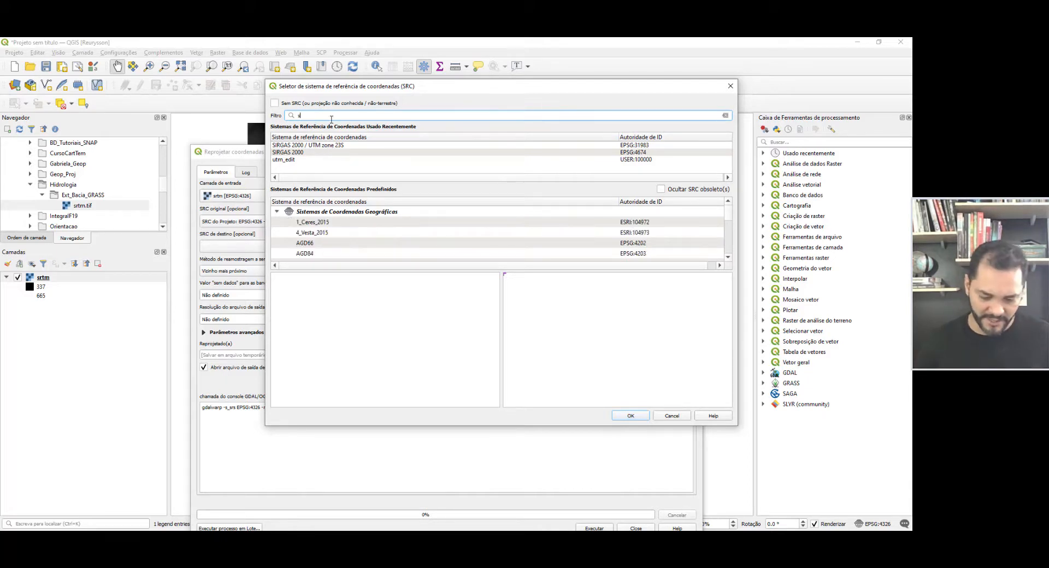
type("irgas 20")
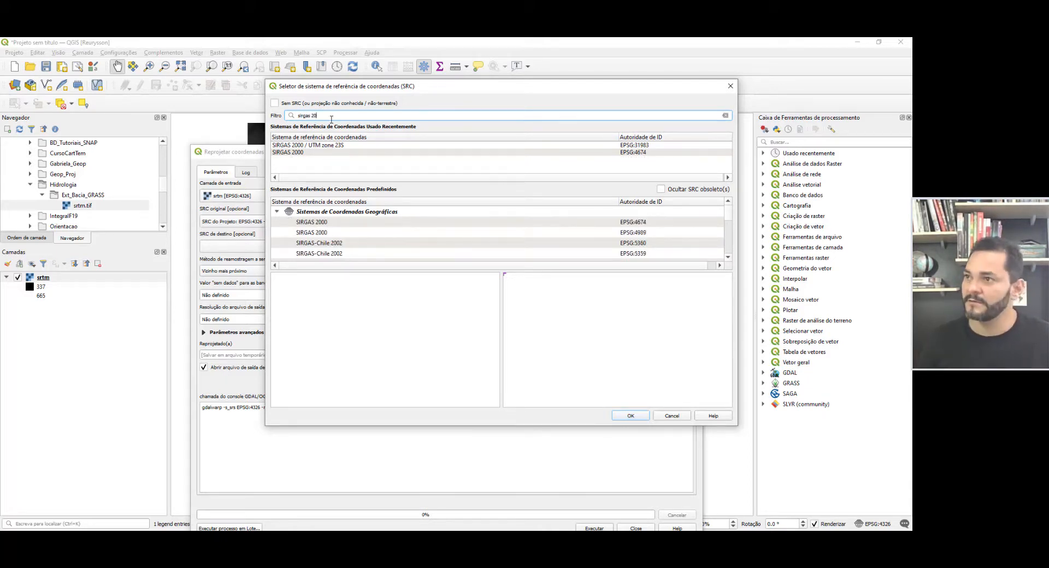
type("00 u")
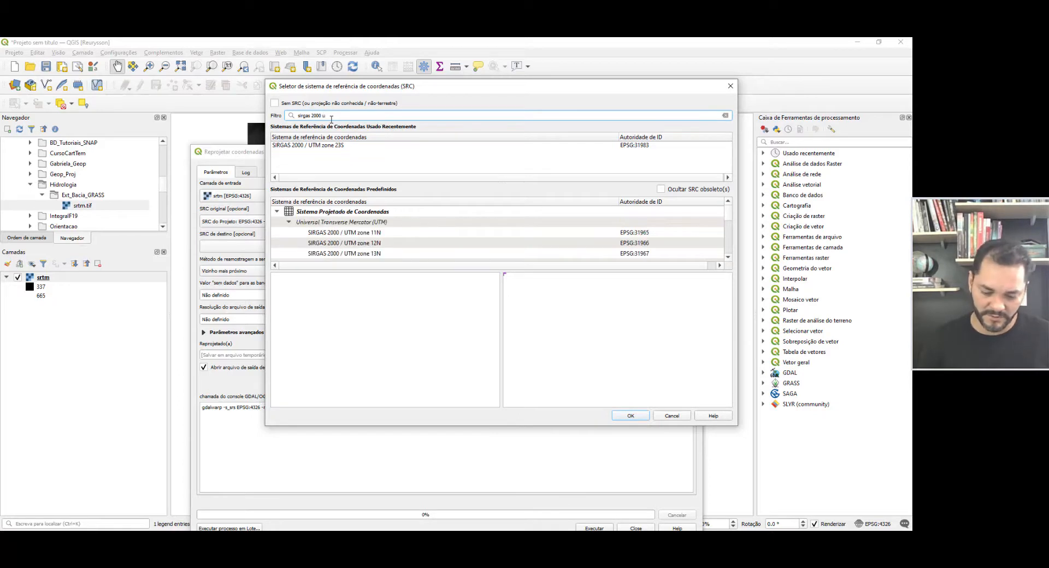
type("tm 23")
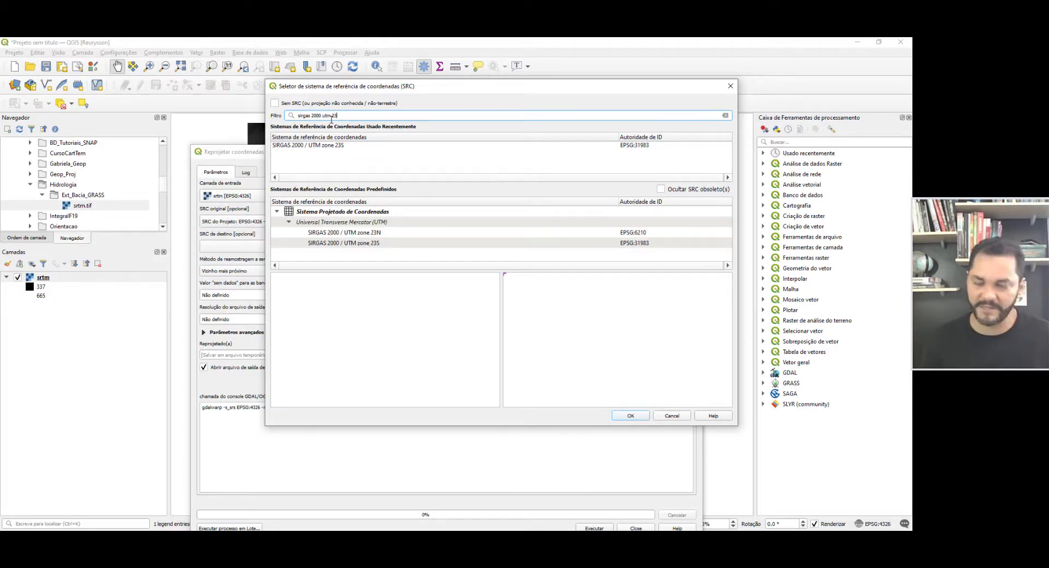
type(" s")
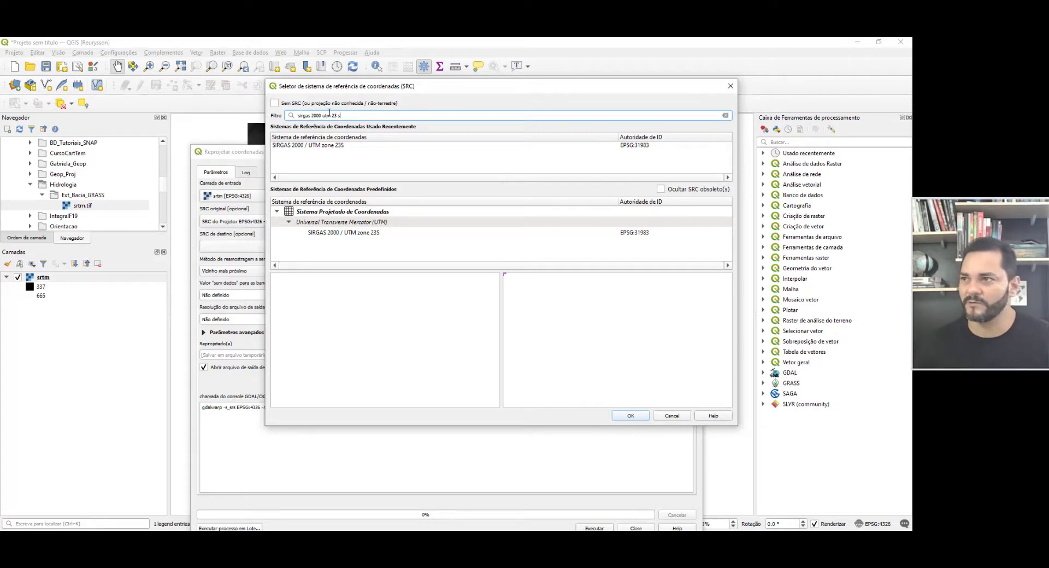
left_click(335, 233)
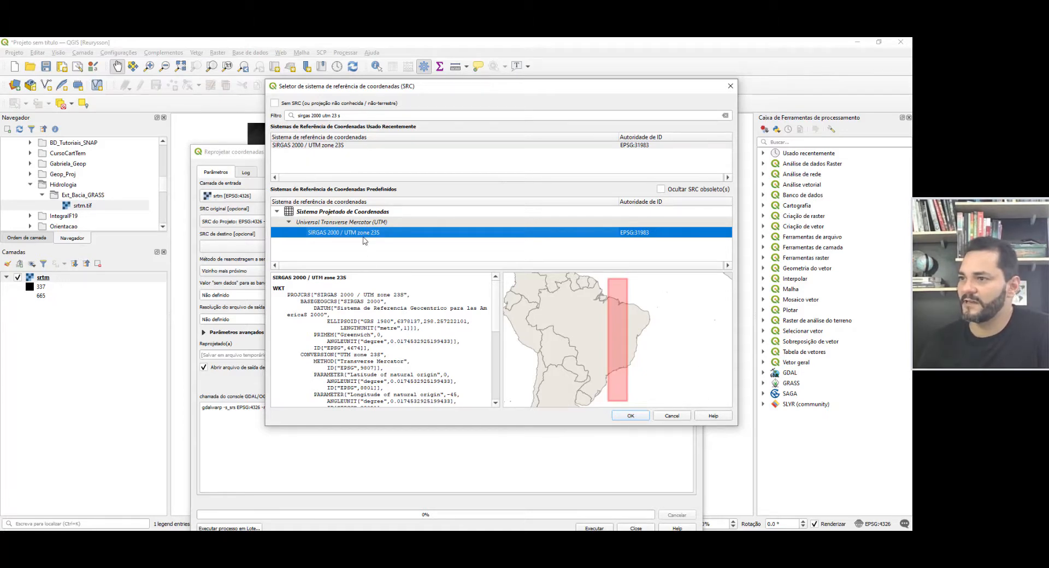
left_click(629, 417)
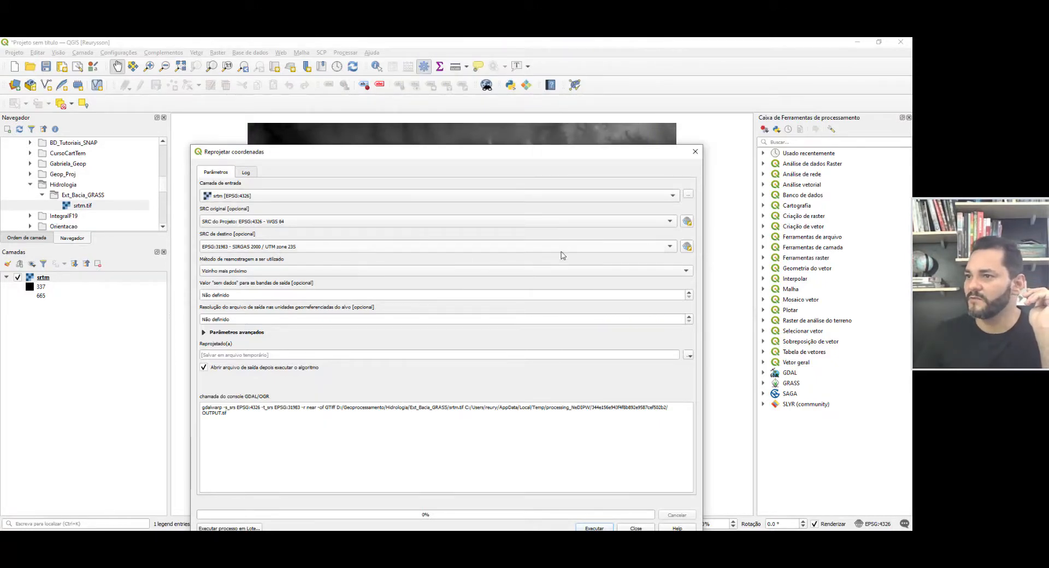
Step: Choose to save the reprojected raster to a file in D:/Geoprocessamento/Hidrologia/Ext_Bacia_GRASS
left_click(562, 319)
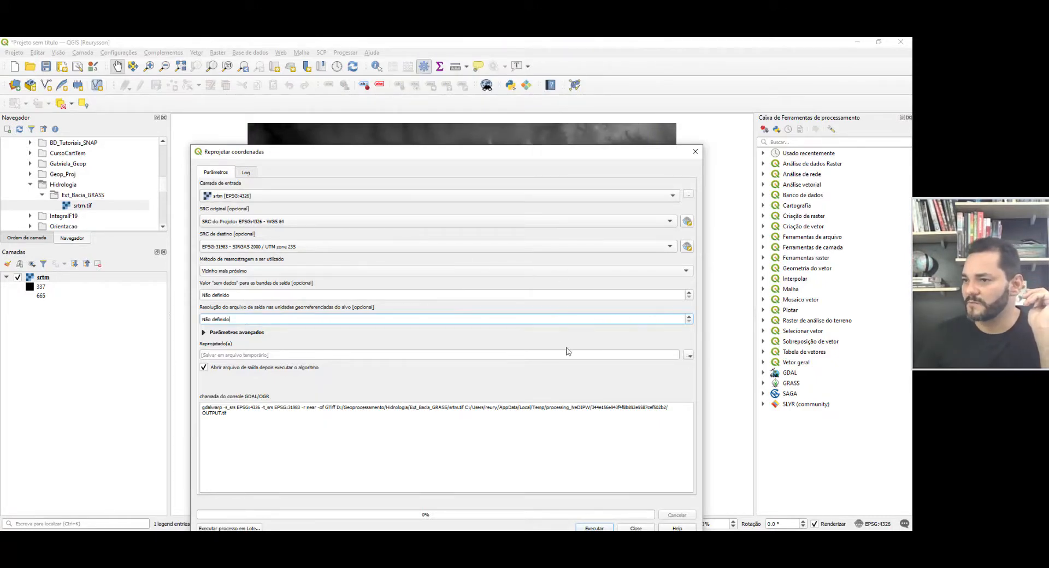
left_click(688, 357)
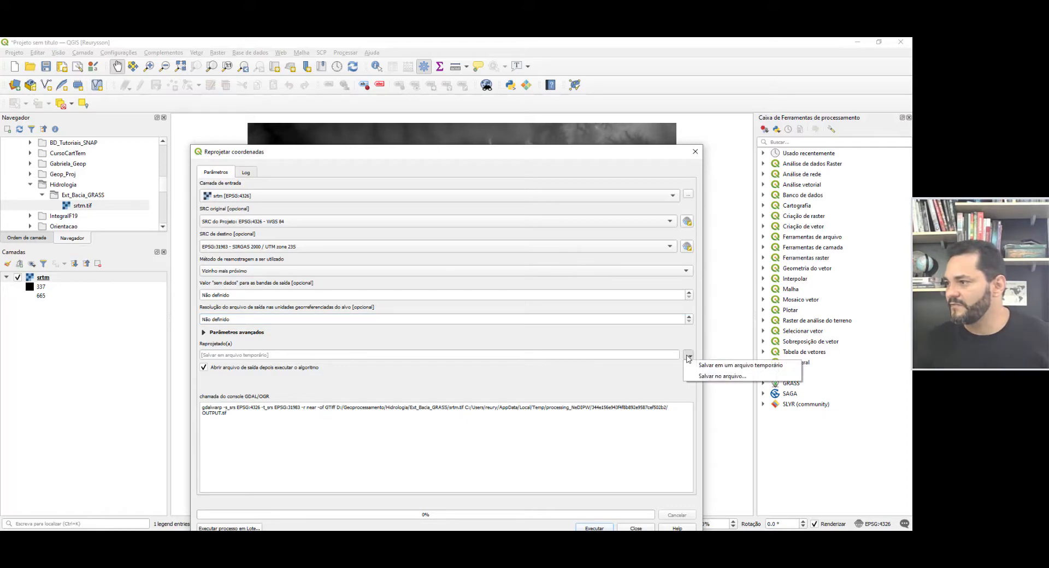
left_click(718, 376)
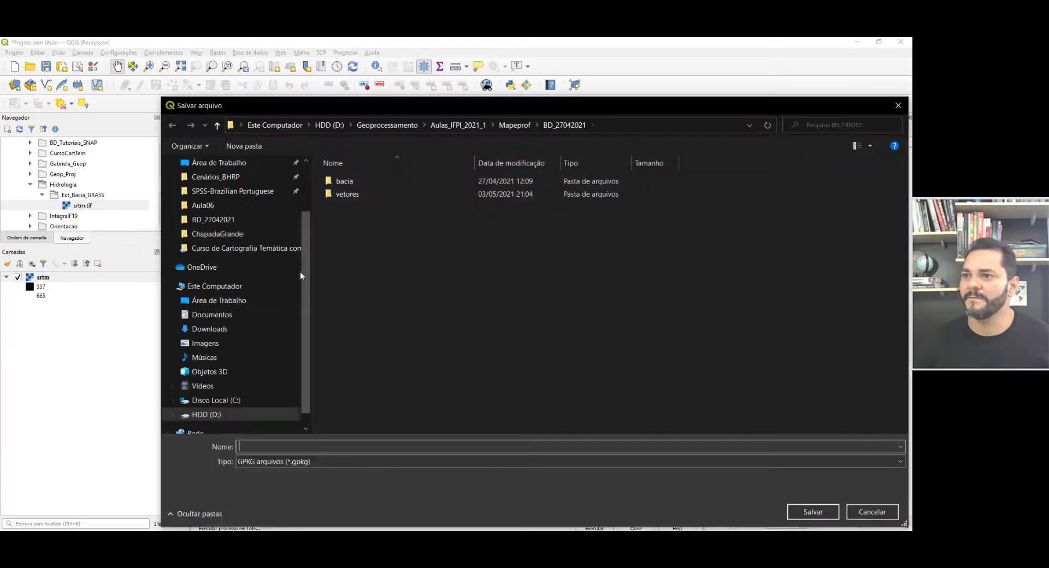
left_click(206, 414)
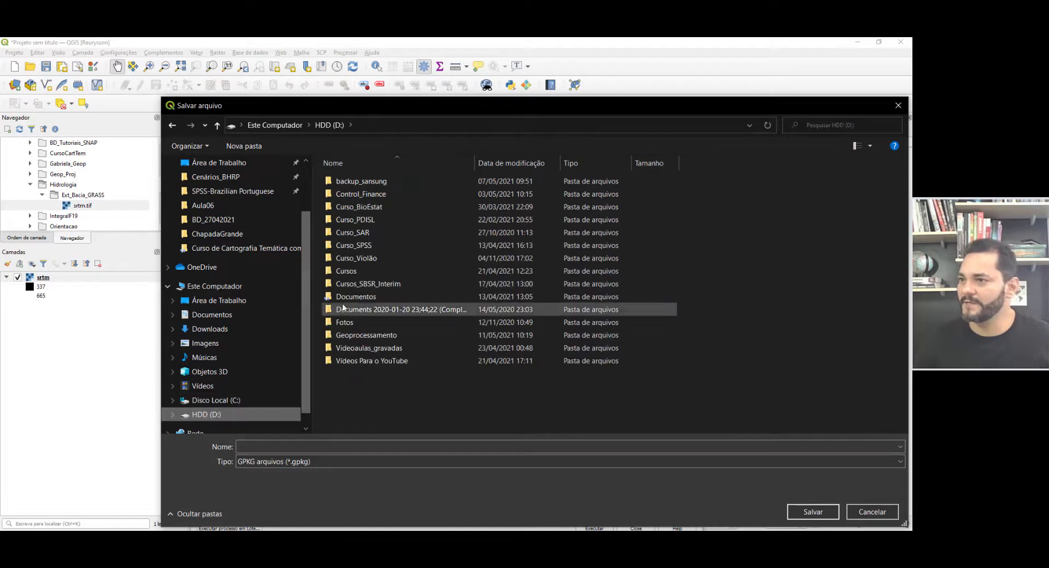
left_click(356, 335)
double_click(356, 336)
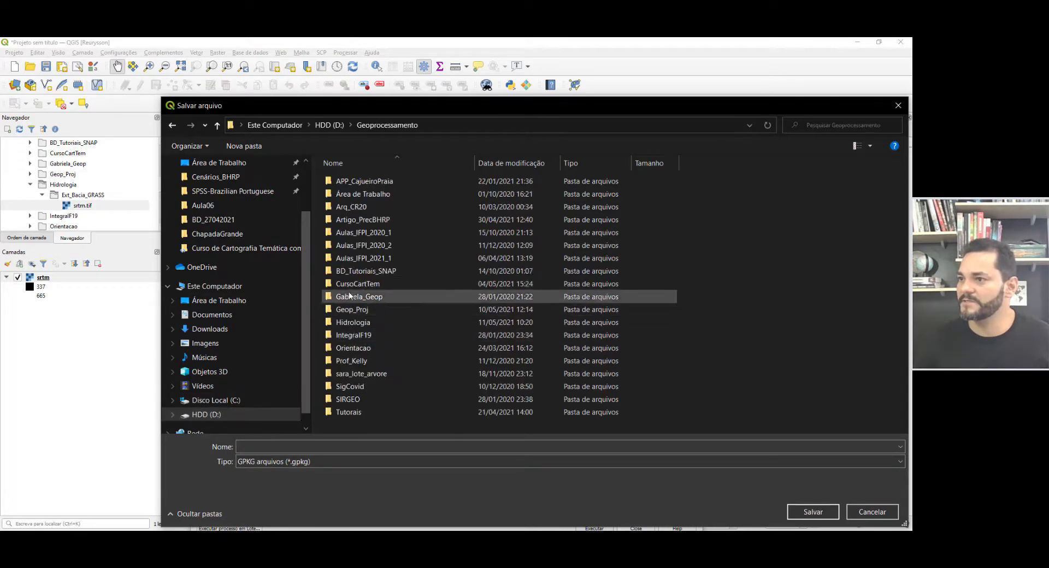
double_click(344, 322)
double_click(352, 182)
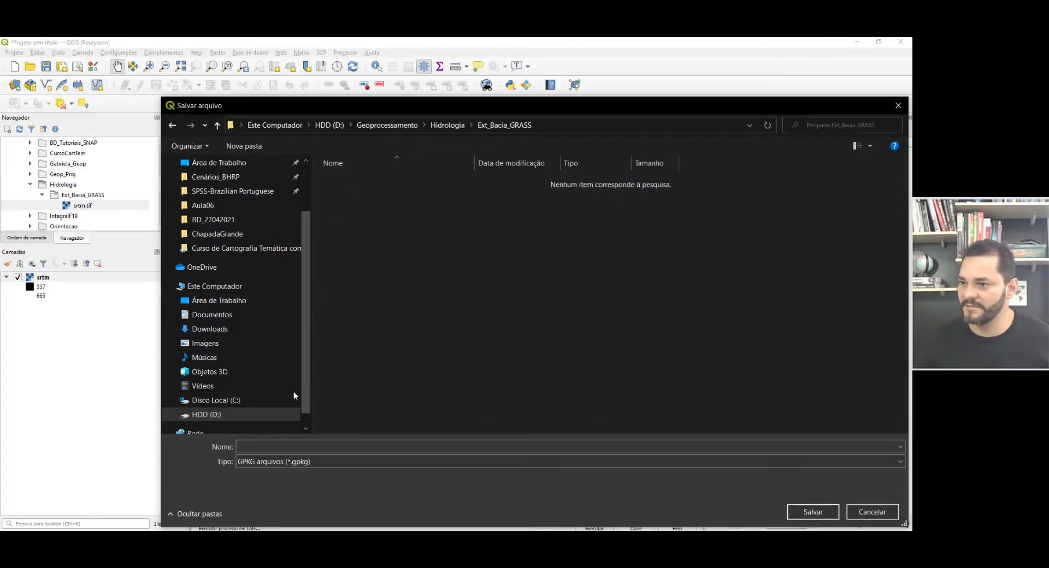
Step: Name the reprojected raster's output file srtm_reproj in the Ext_Bacia_GRASS folder
left_click(283, 446)
type("srt")
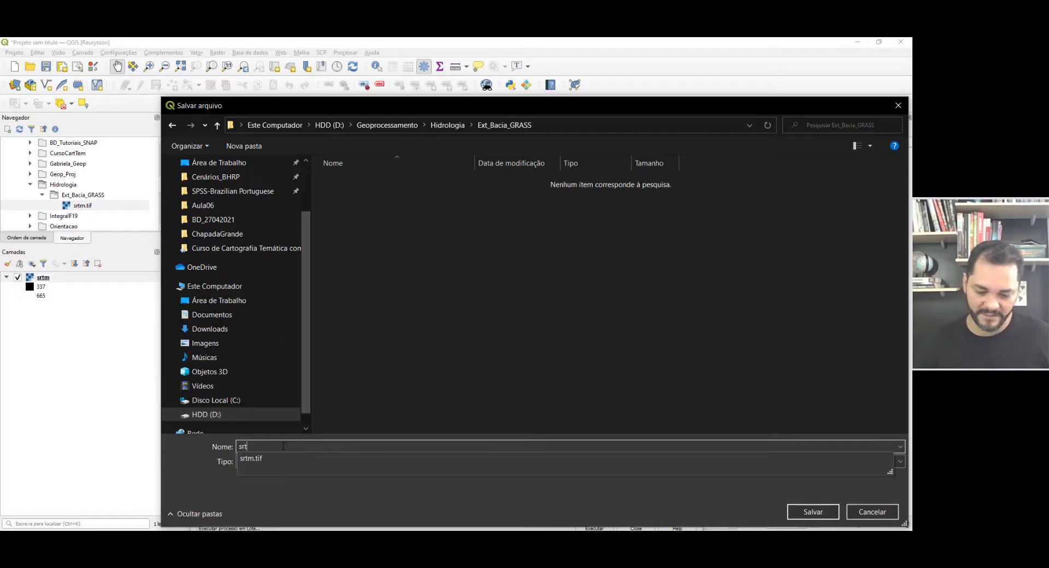
type("m_")
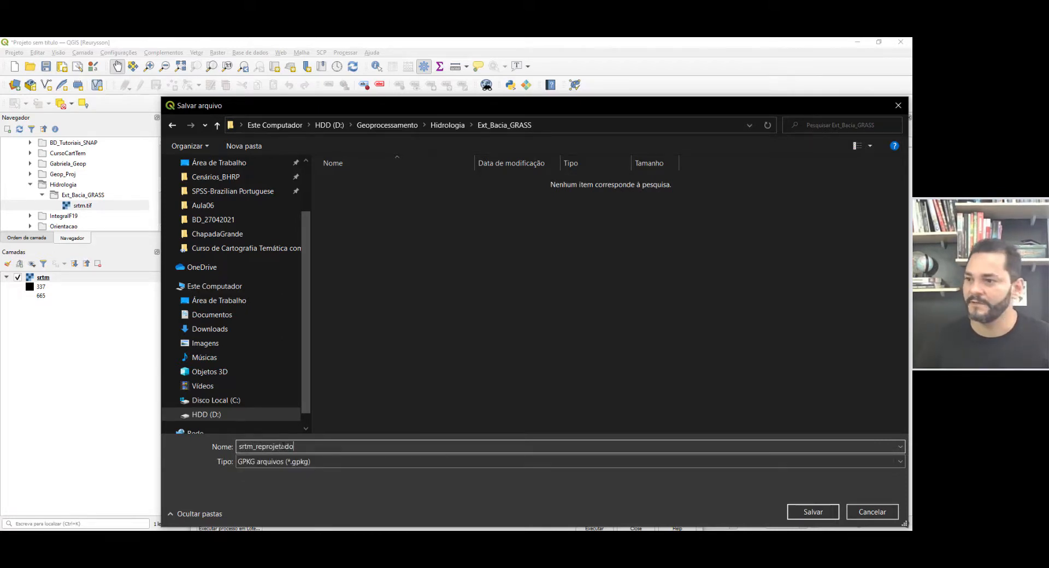
type("reprojetado")
key("BackSpace")
key("BackSpace")
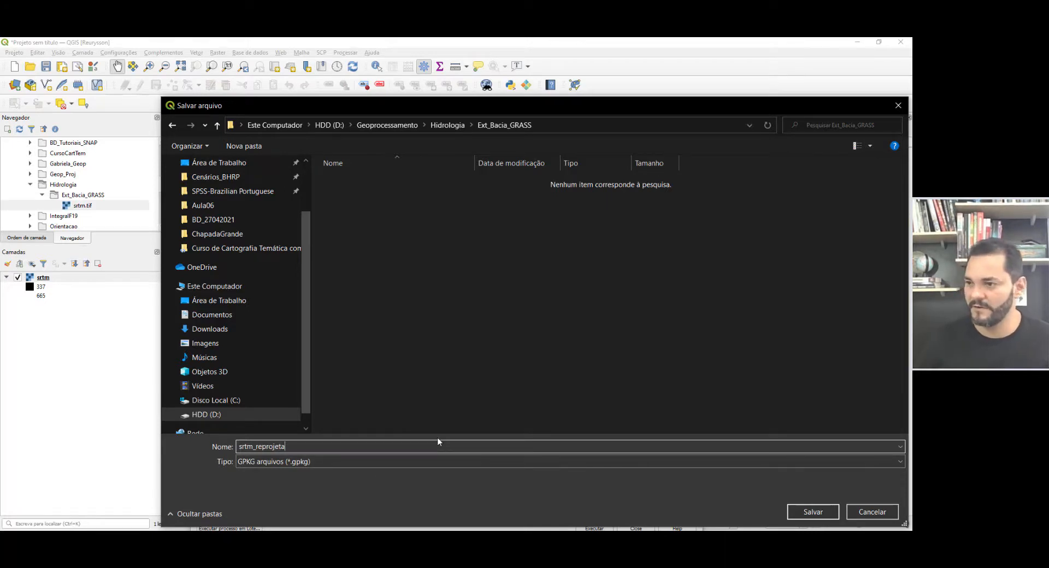
key("BackSpace")
key("BackSpace")
key("BackSpace")
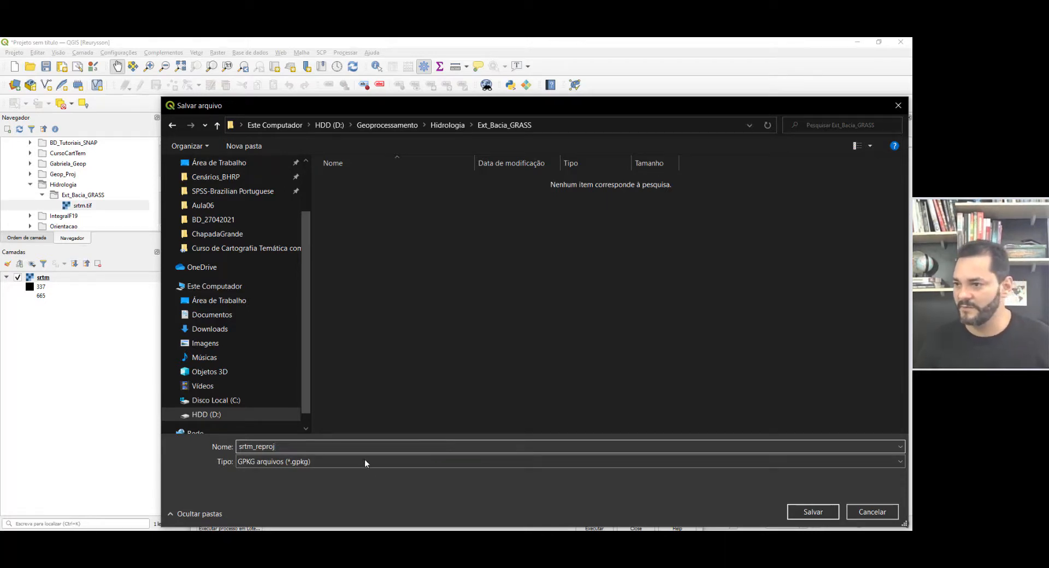
Step: Set the output file type to TIF (*.tif)
left_click(364, 463)
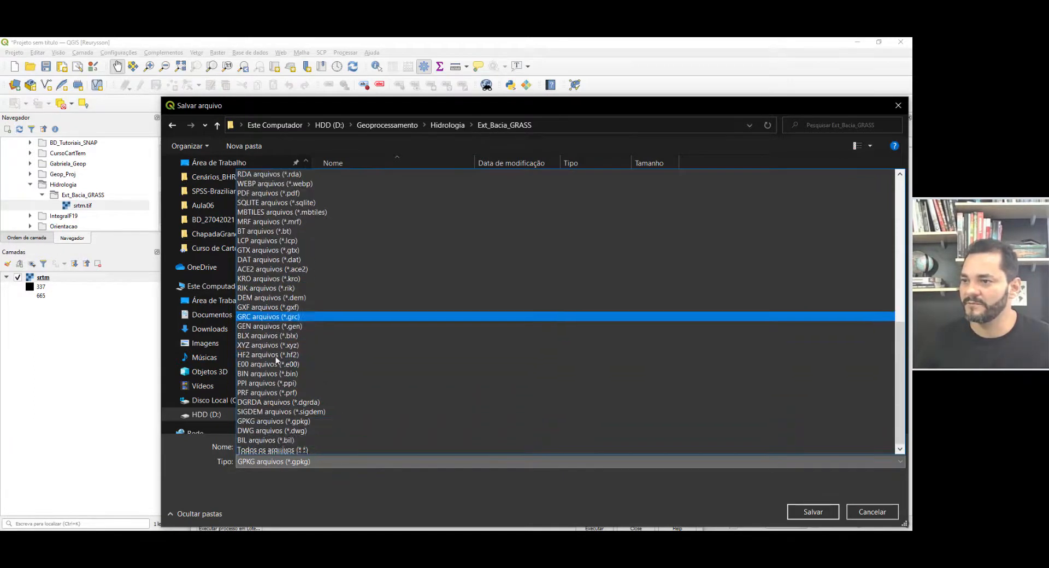
scroll(278, 368, "up", 5)
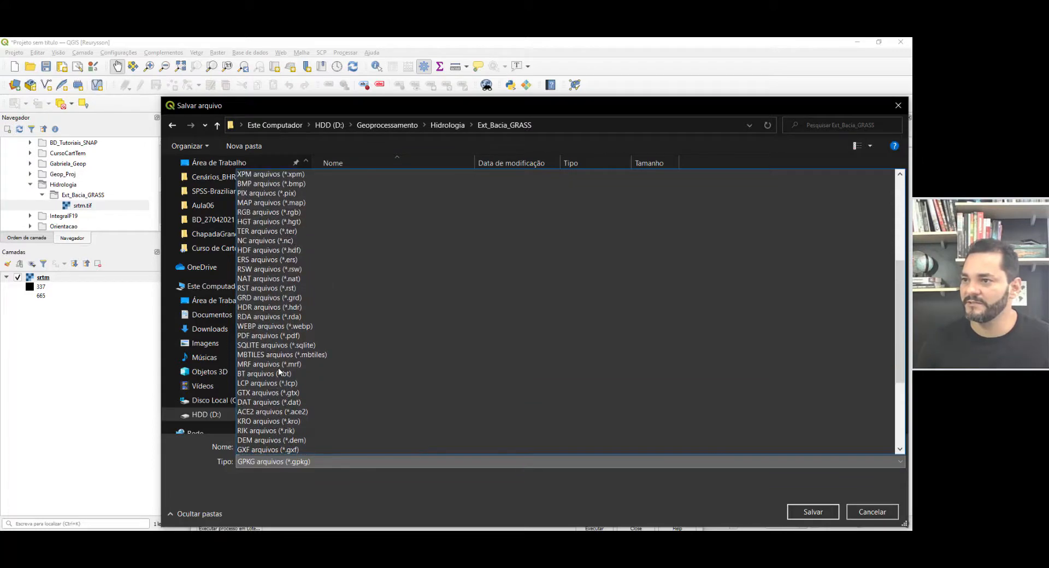
scroll(278, 368, "up", 7)
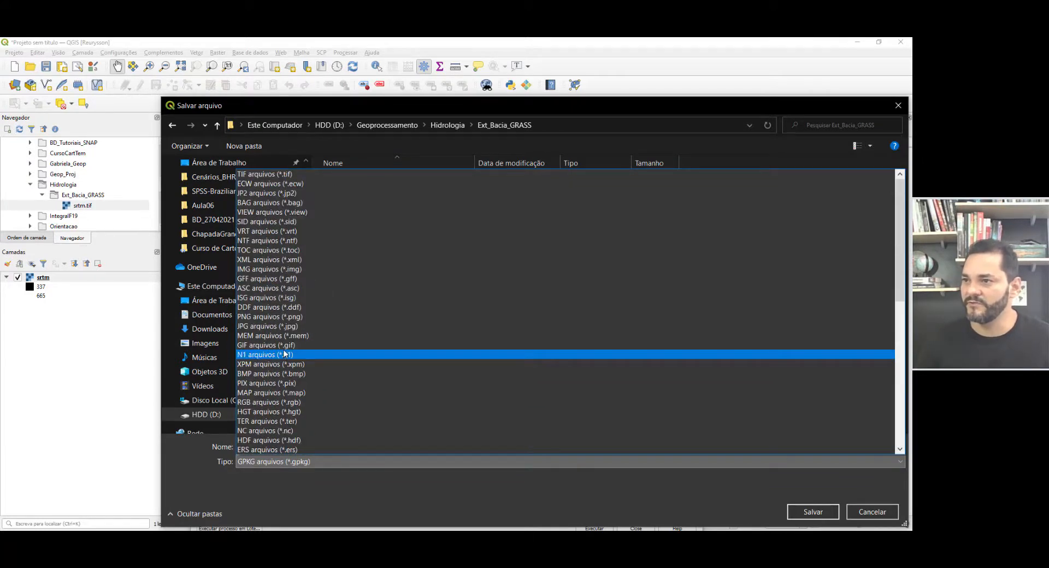
scroll(284, 354, "down", 5)
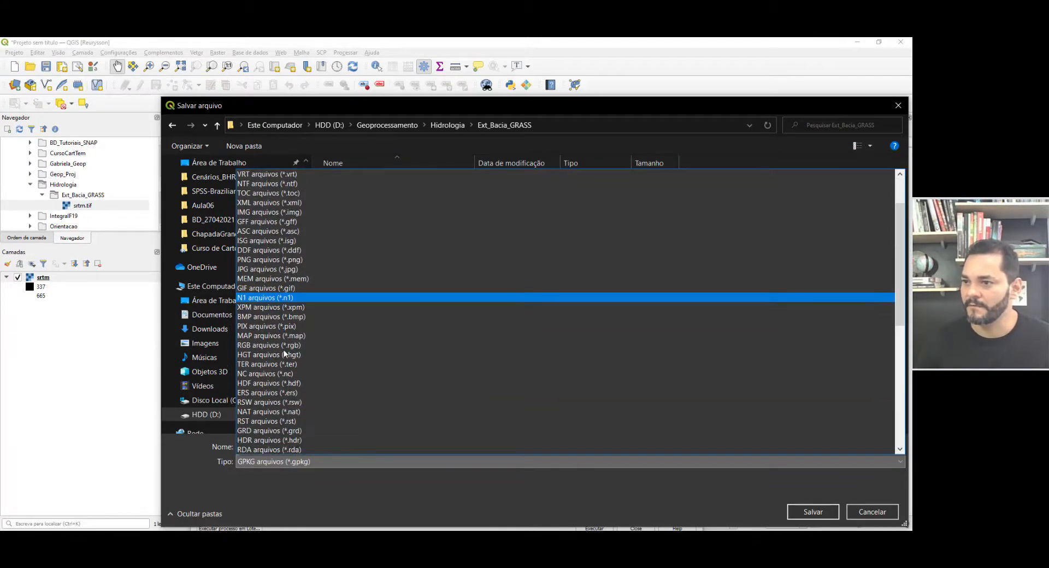
scroll(284, 356, "down", 5)
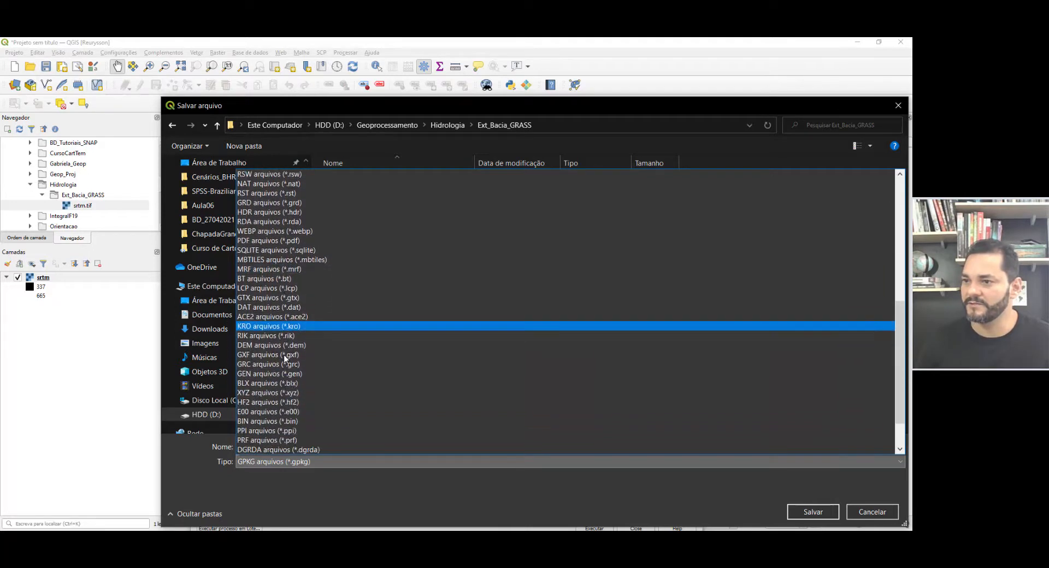
scroll(285, 358, "down", 2)
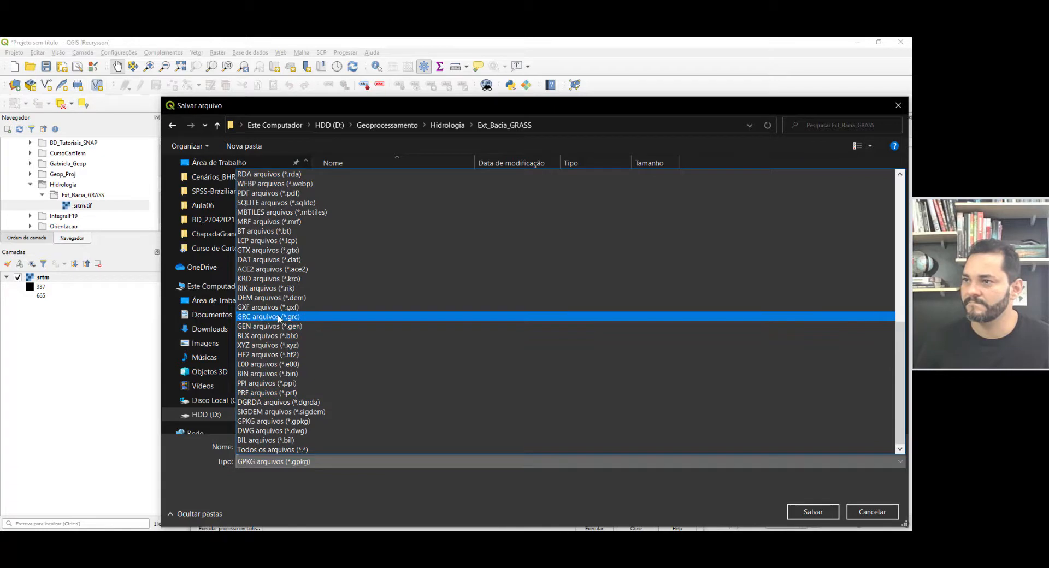
scroll(282, 377, "up", 1)
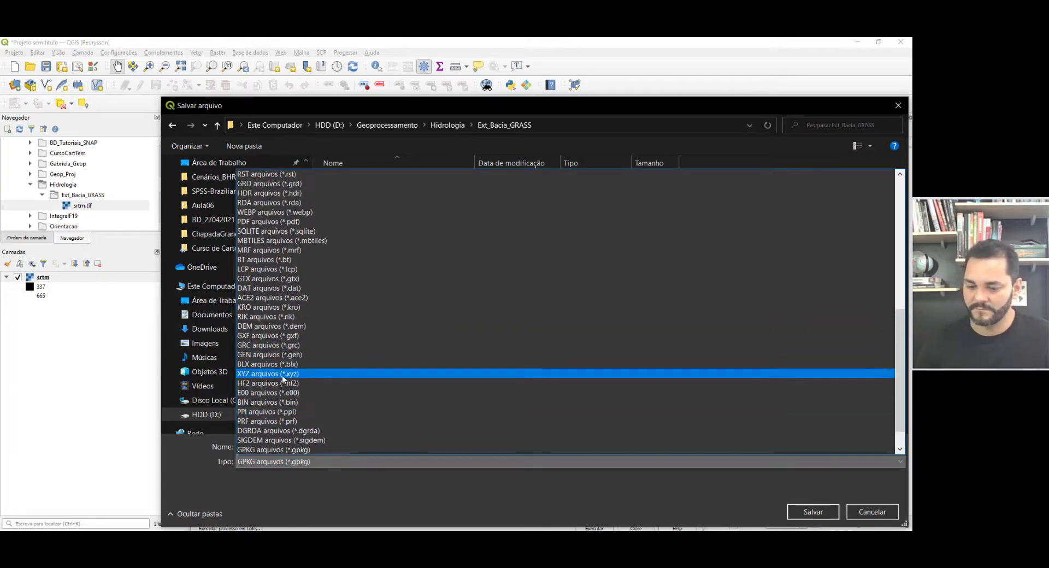
scroll(283, 377, "up", 10)
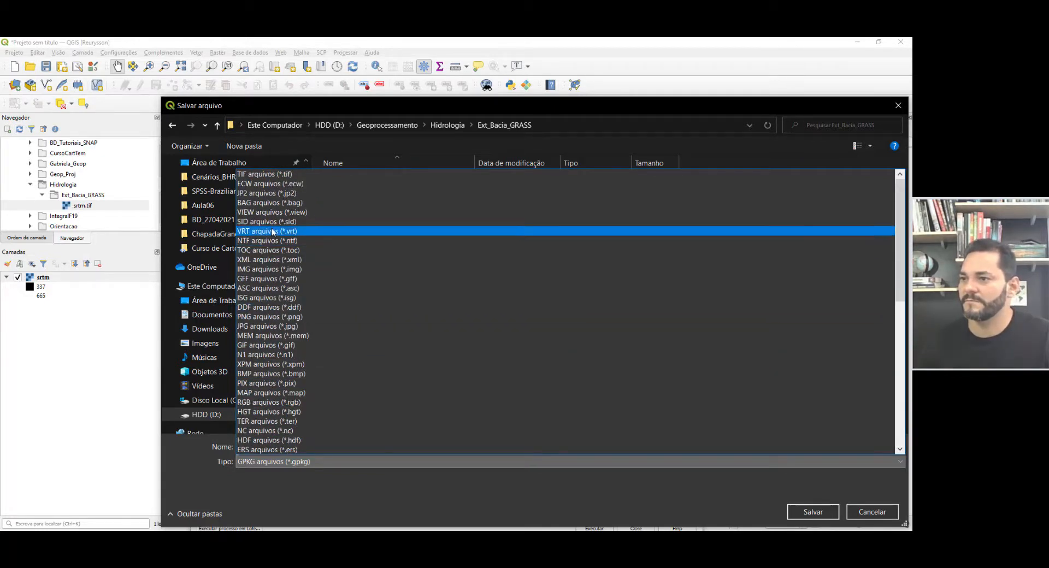
left_click(282, 174)
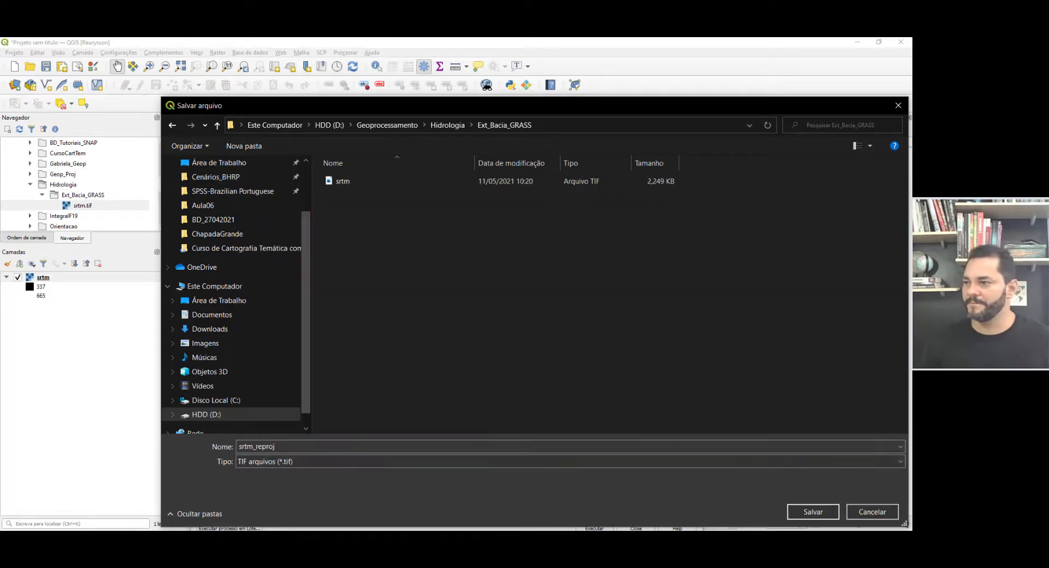
Step: Confirm the output file, run the reprojection and close its dialog
left_click(817, 512)
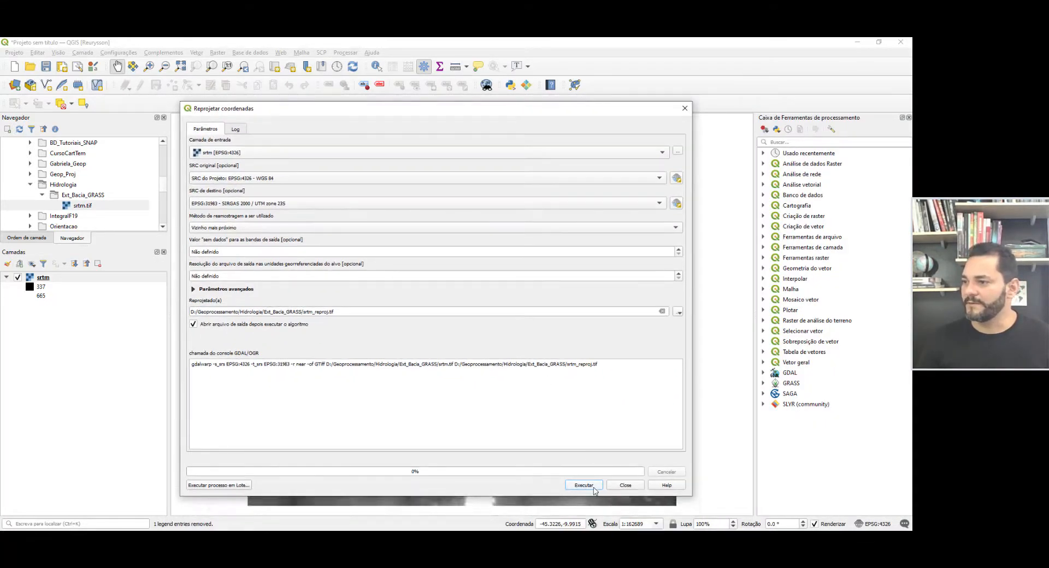
left_click(594, 487)
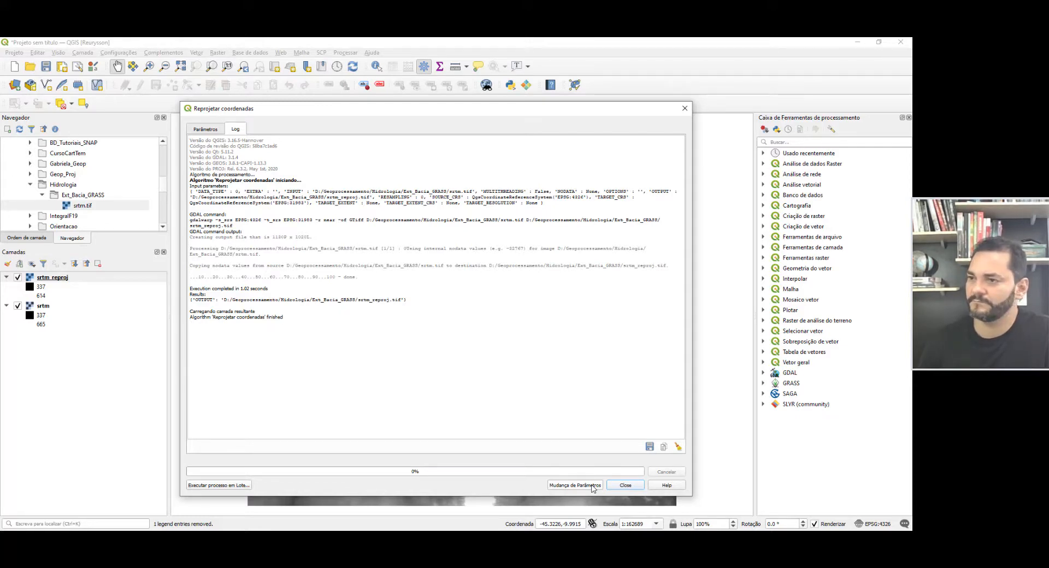
left_click(626, 484)
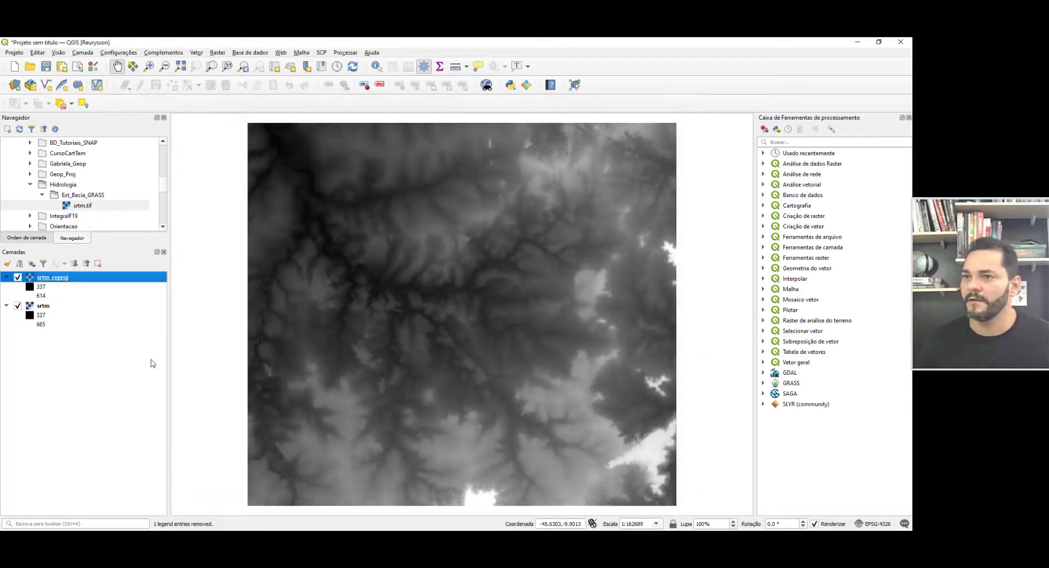
Step: Start a new blank project, discarding the current project without saving it
right_click(46, 309)
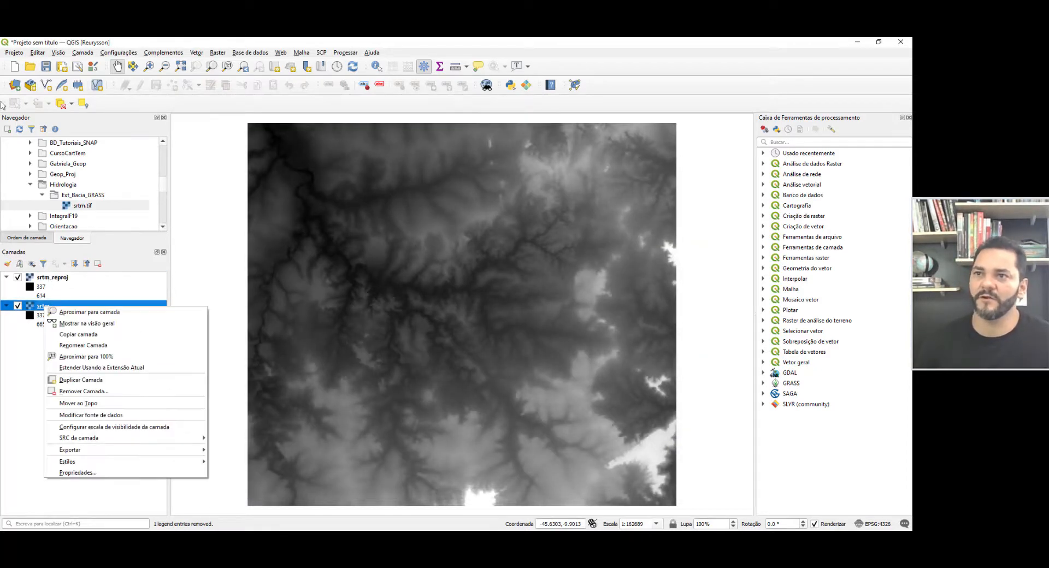
left_click(16, 71)
left_click(17, 71)
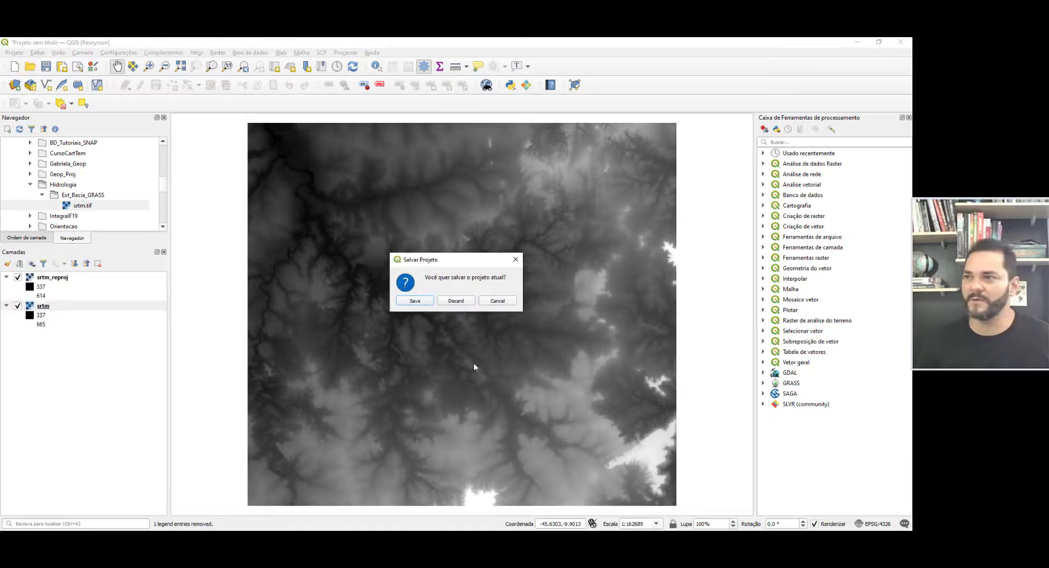
left_click(453, 301)
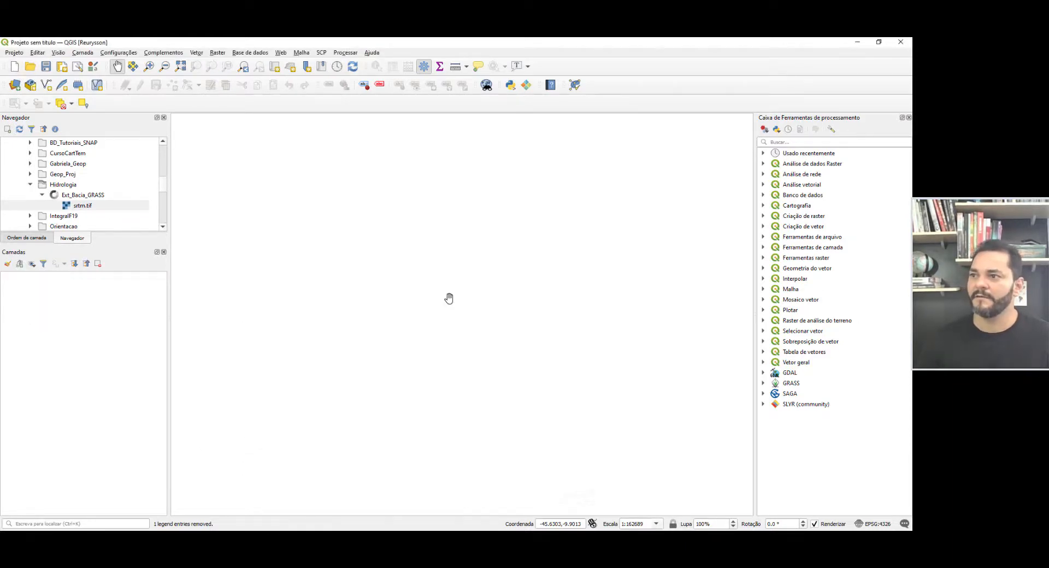
Step: Set the project CRS to SIRGAS 2000 / UTM zone 23S (EPSG:31983) and load srtm_reproj.tif from Ext_Bacia_GRASS as a layer
left_click(14, 53)
left_click(54, 184)
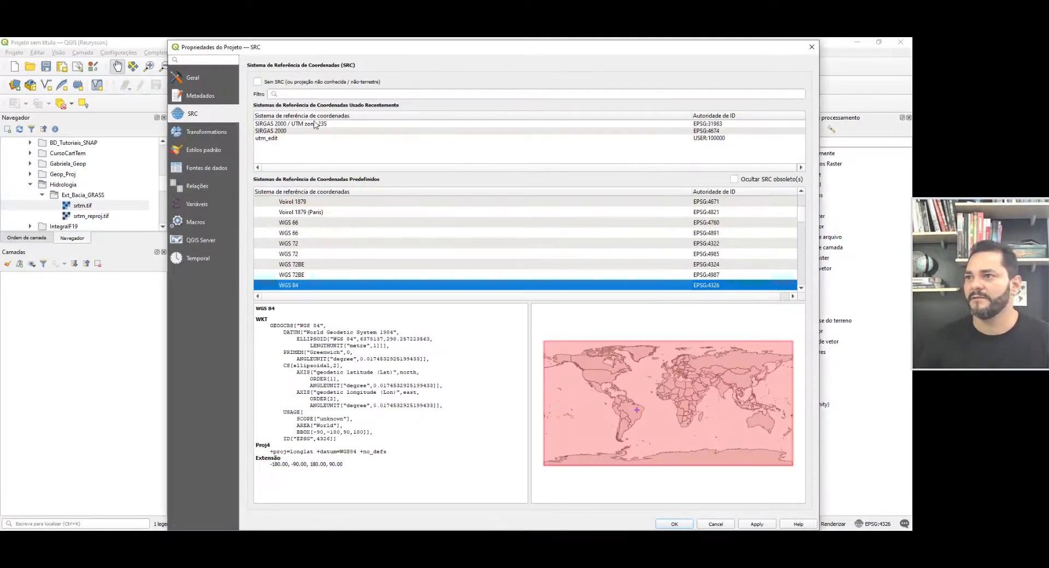
left_click(315, 124)
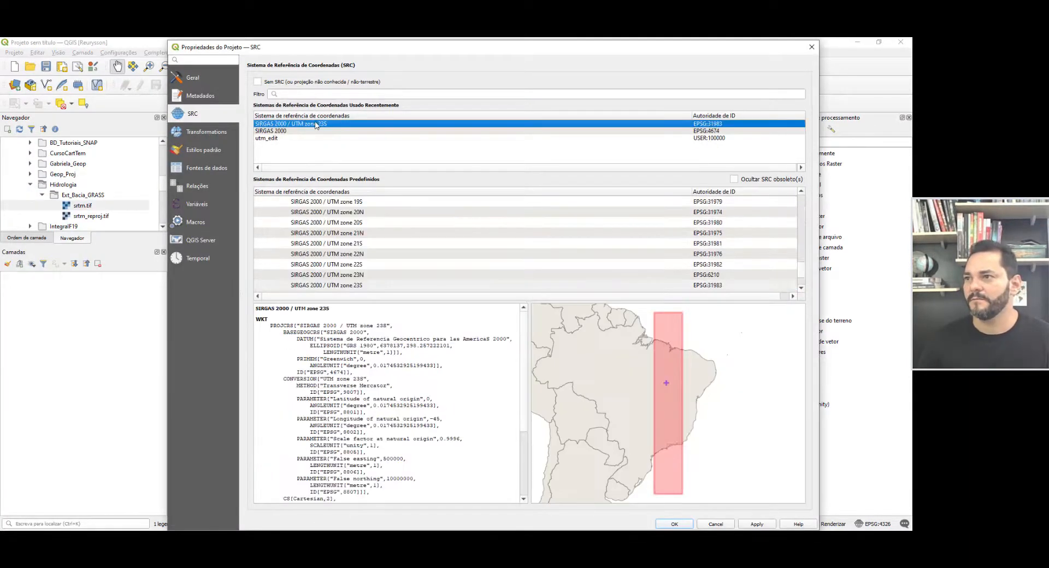
left_click(757, 524)
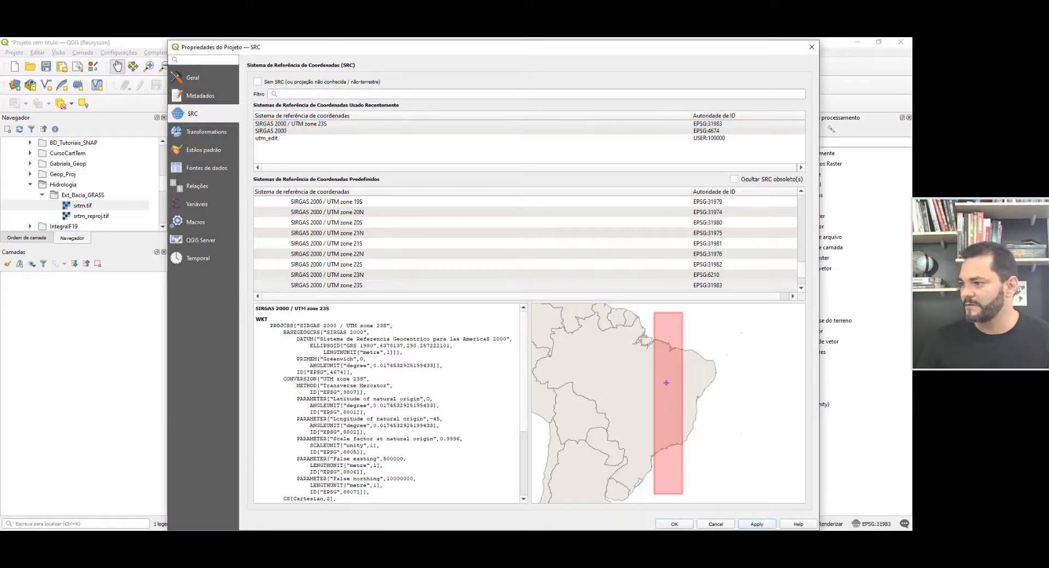
left_click(685, 525)
double_click(94, 216)
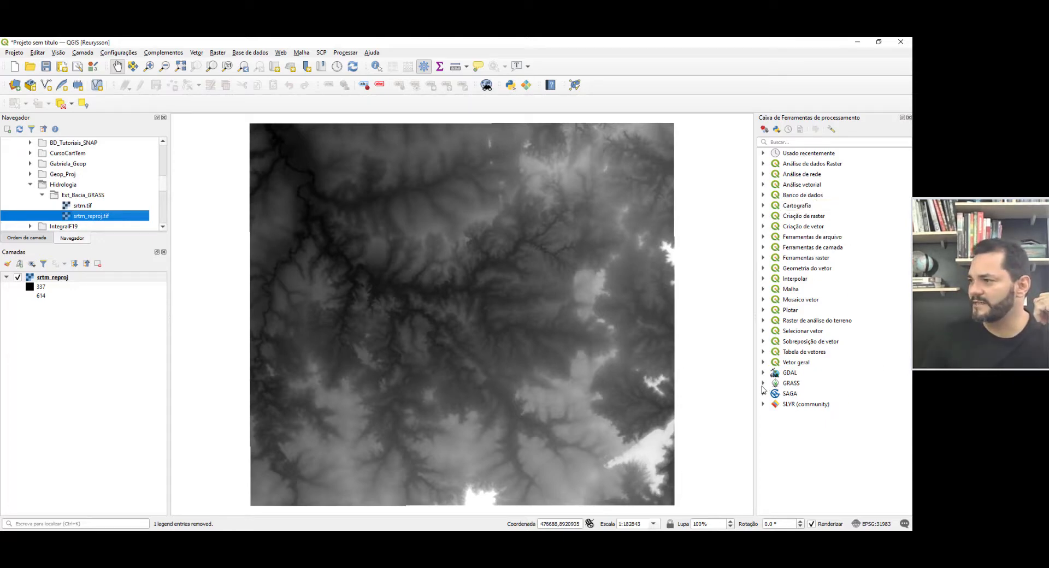
Step: Expand the GRASS provider, and close and reopen the Processing Toolbox
double_click(791, 385)
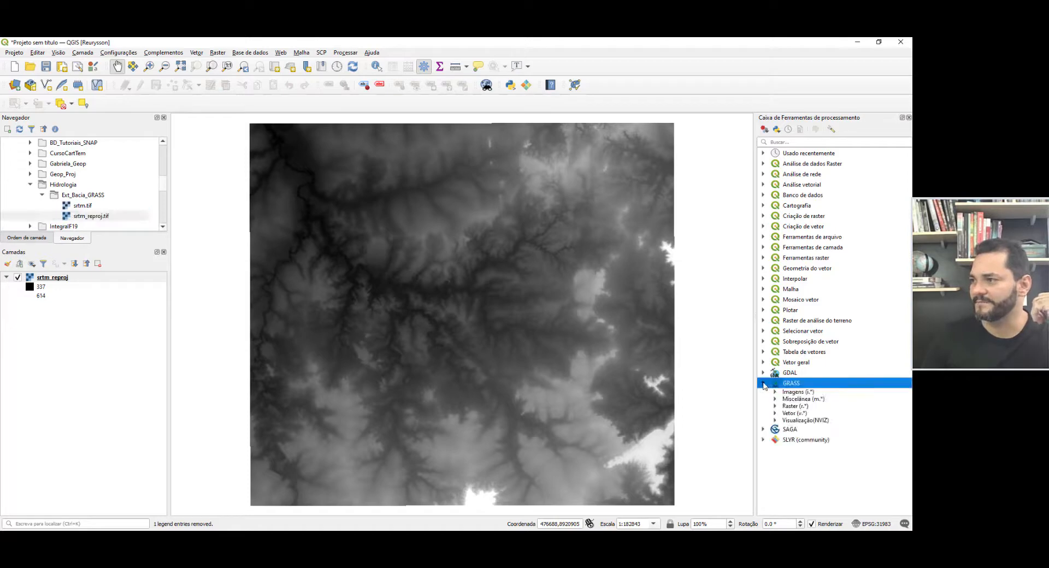
left_click(909, 118)
left_click(345, 53)
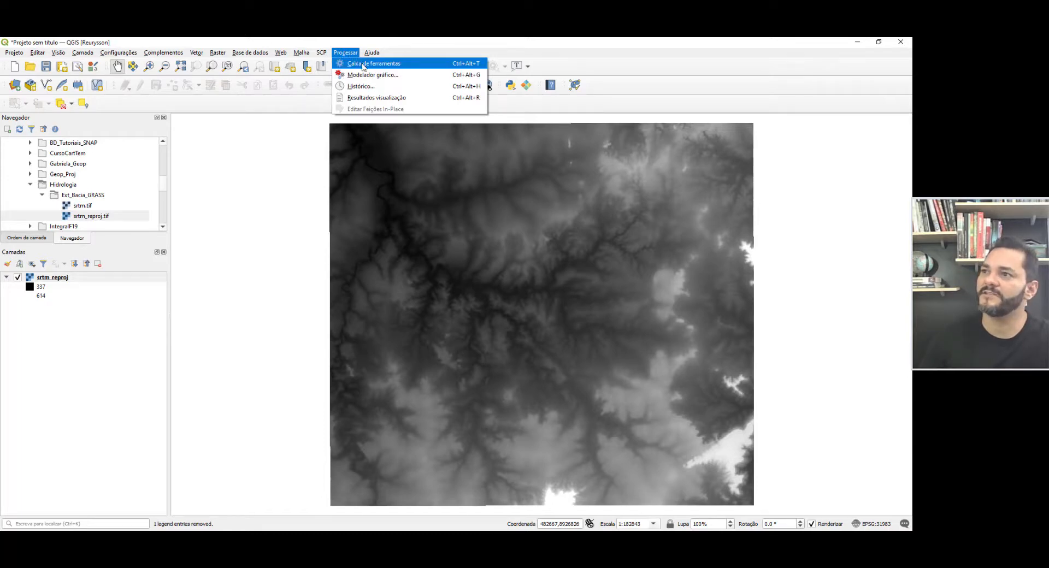
left_click(363, 64)
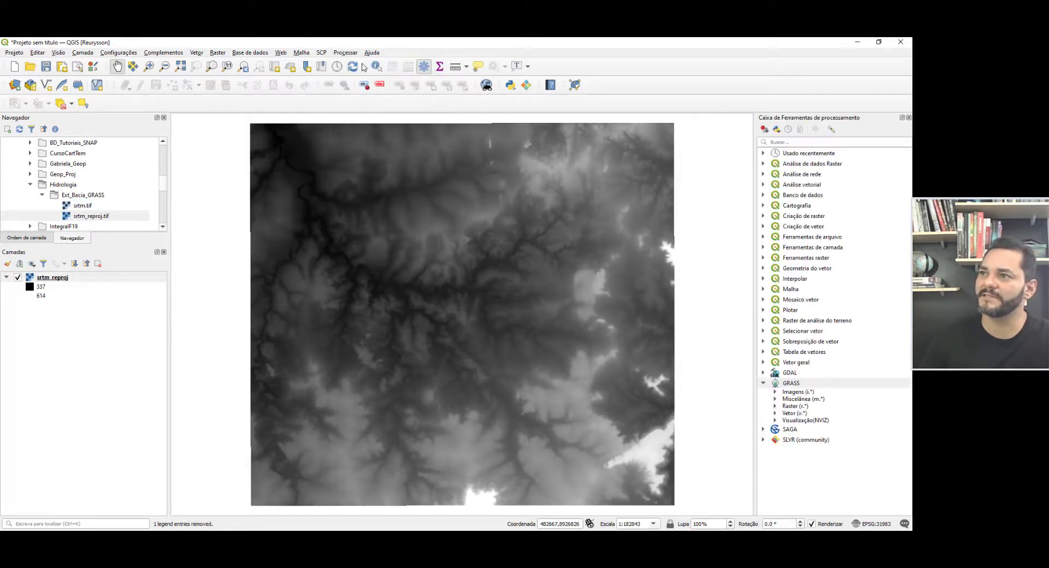
Step: Show the GRASS tool groups in the Processing Toolbox and widen the toolbox
double_click(779, 384)
double_click(778, 384)
left_click(765, 384)
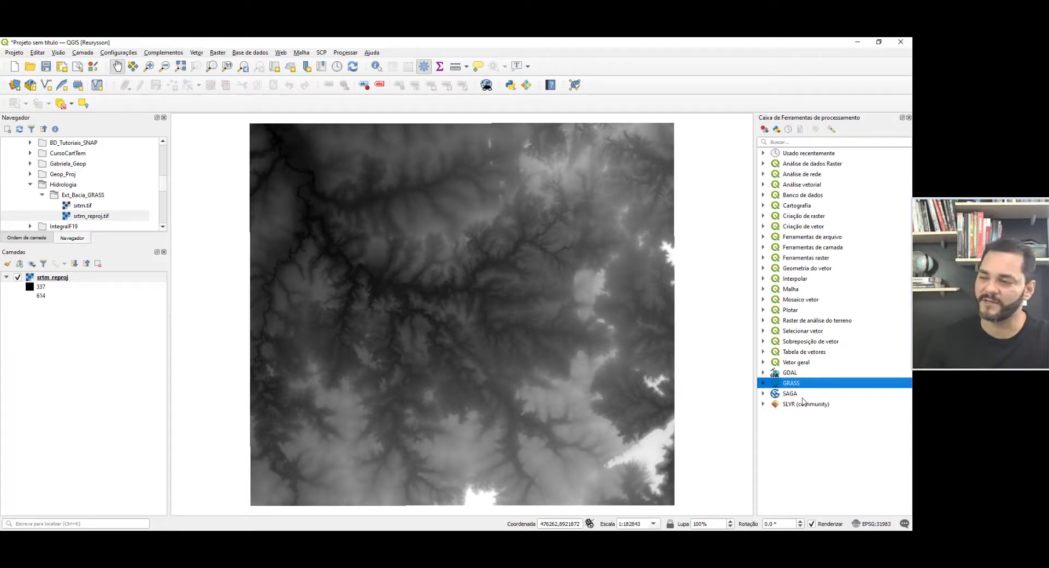
left_click(764, 383)
left_click_drag(754, 367, 673, 363)
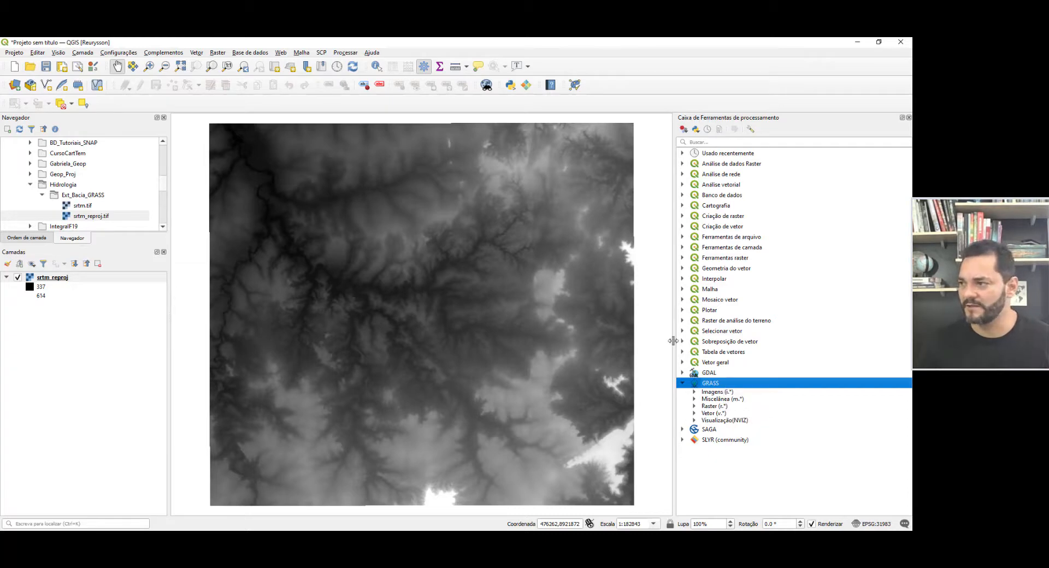
left_click_drag(673, 341, 693, 338)
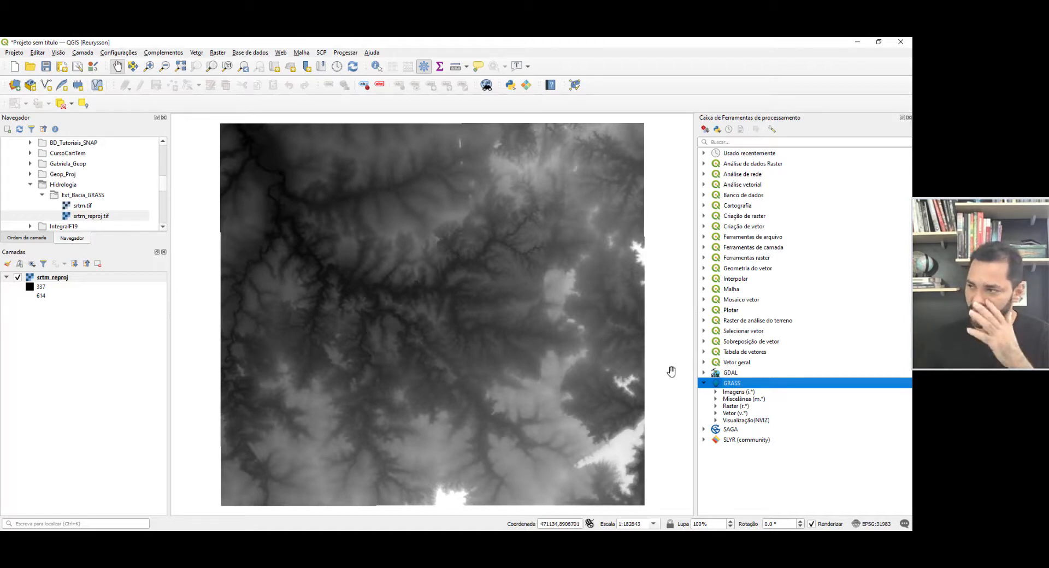
Step: Open the r.fill.dir tool from the GRASS raster (r.*) tools
left_click(716, 406)
scroll(738, 361, "down", 4)
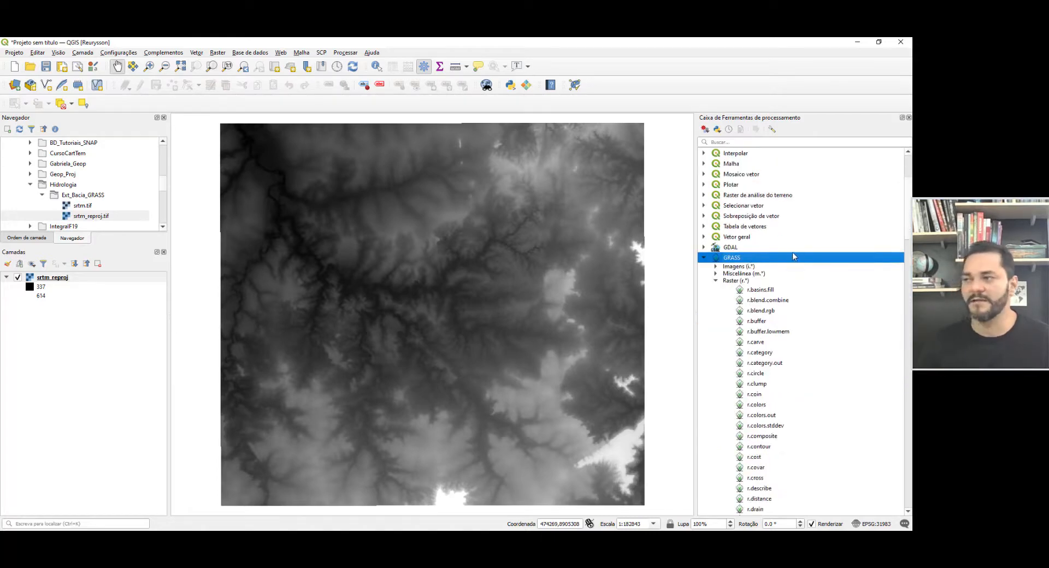
scroll(793, 256, "down", 3)
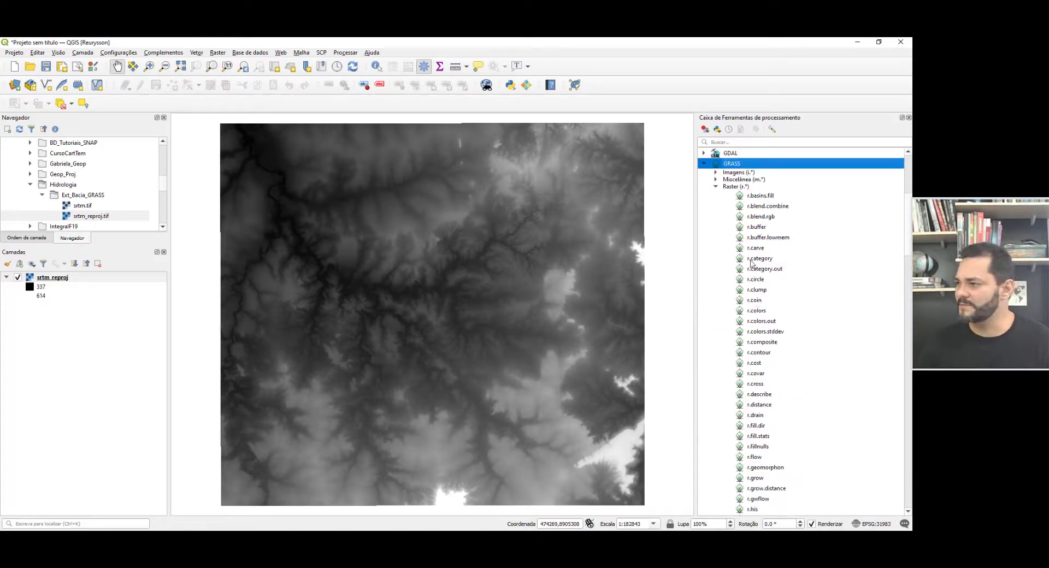
scroll(759, 326, "down", 2)
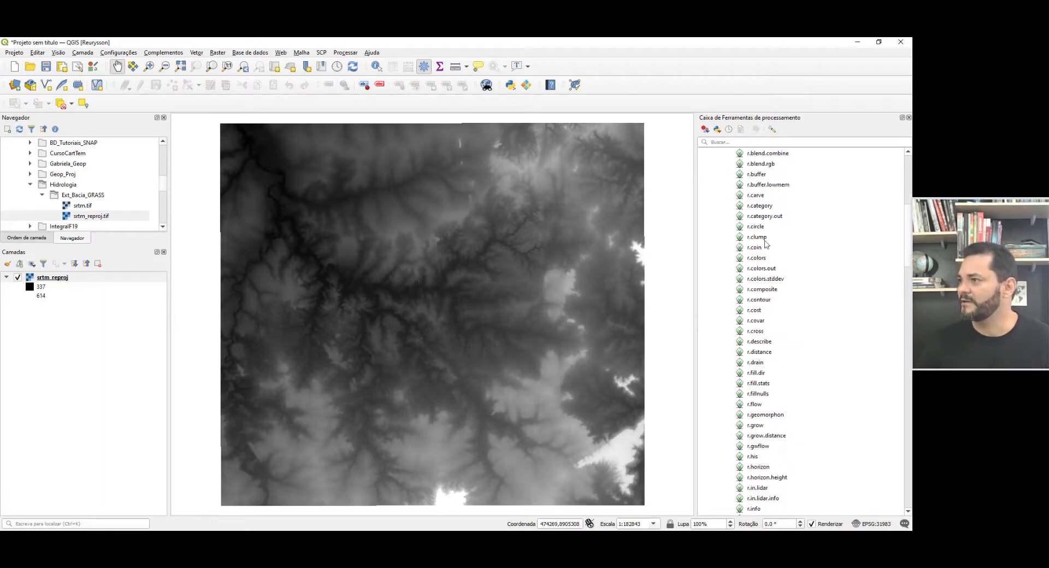
left_click(756, 375)
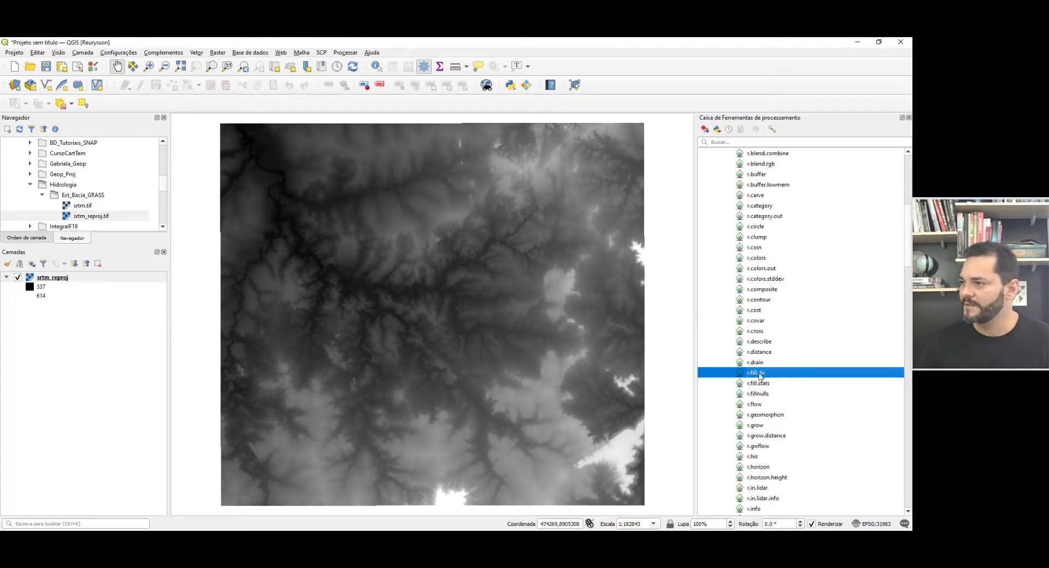
scroll(759, 375, "down", 1)
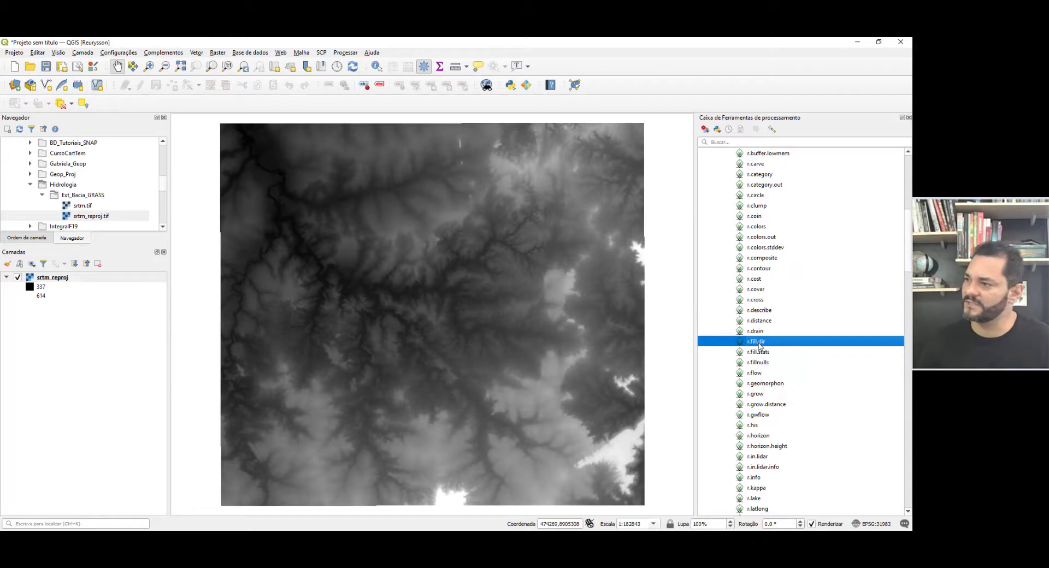
double_click(757, 344)
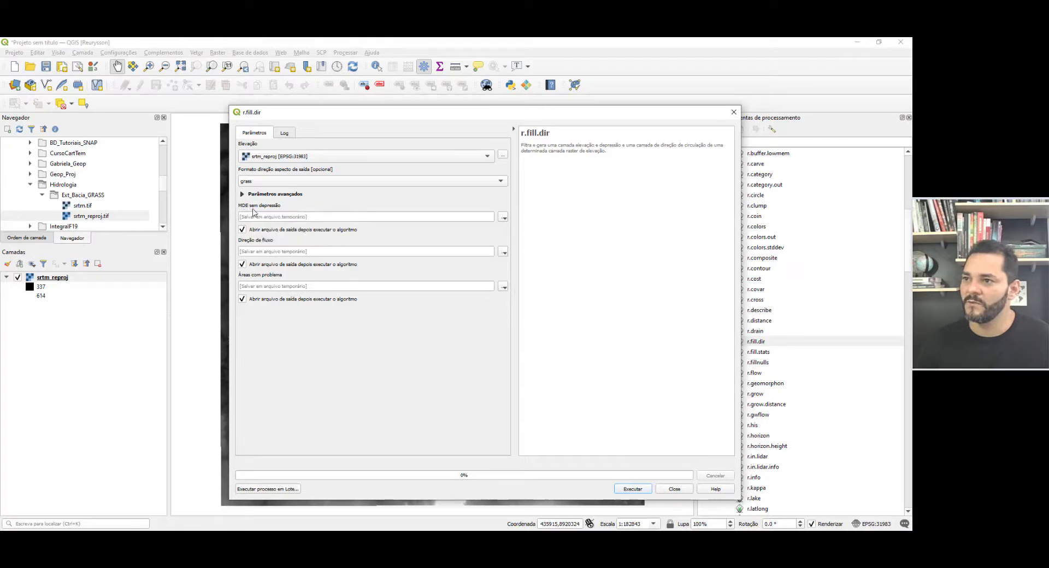
Step: Set the depressionless DEM output to save as srtm_reproj_fill in TIF format in the Ext_Bacia_GRASS folder
left_click(503, 217)
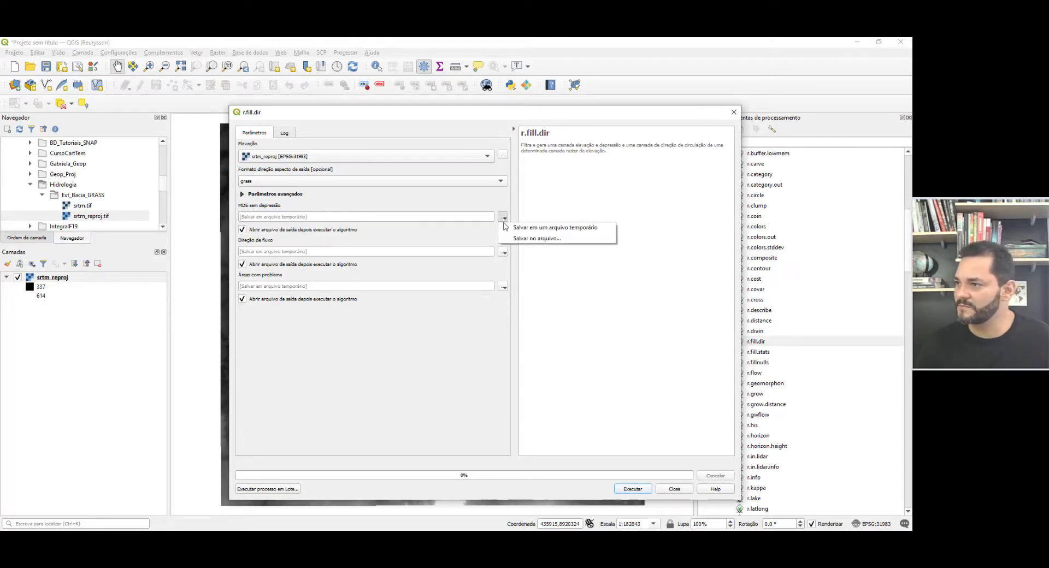
left_click(522, 239)
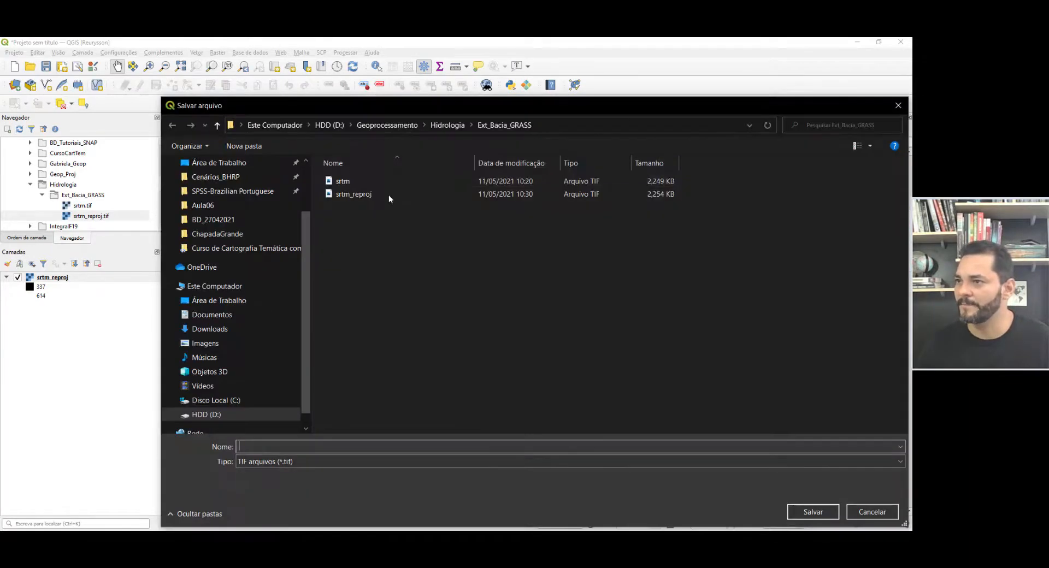
left_click(382, 194)
left_click(317, 447)
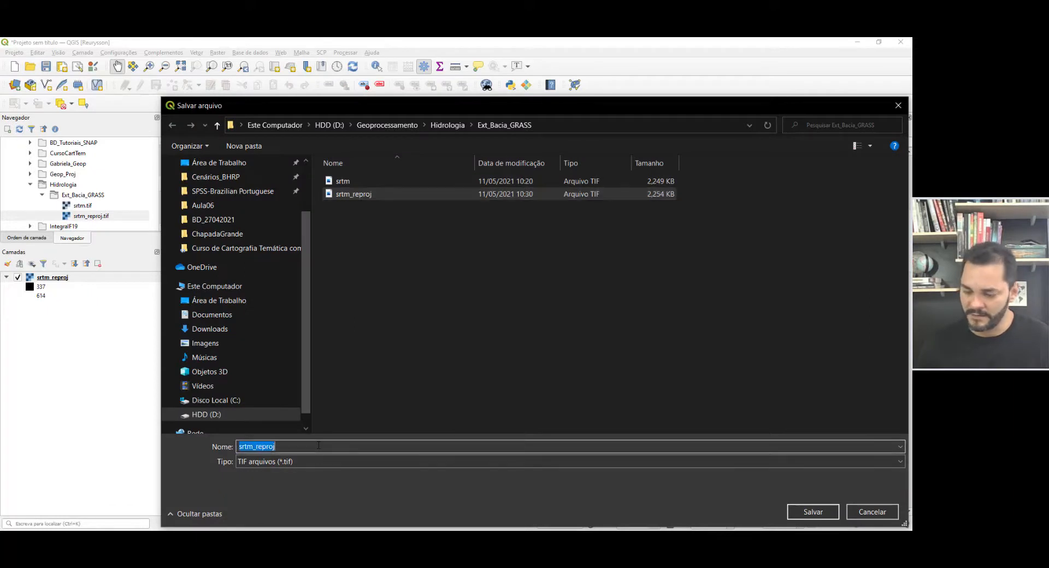
left_click(317, 446)
type("_fill")
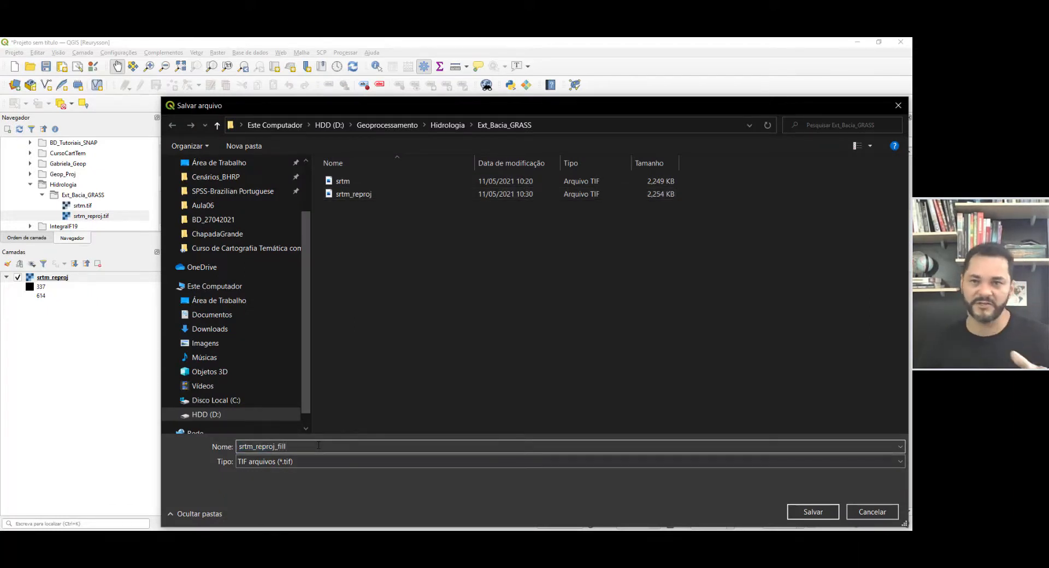
left_click(808, 512)
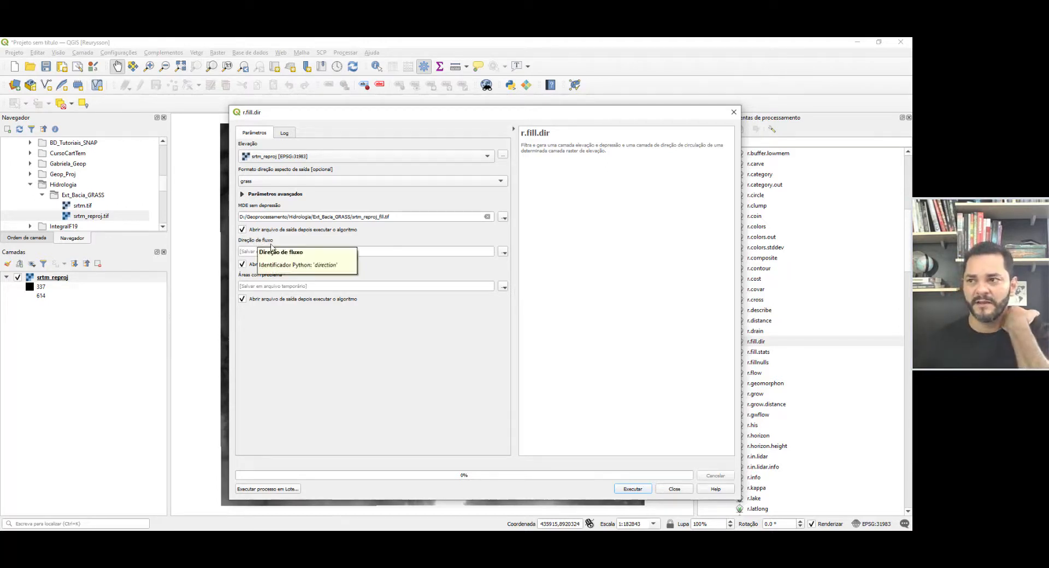
Step: Disable loading of the flow direction output, run r.fill.dir on srtm_reproj, and close the tool
left_click(242, 265)
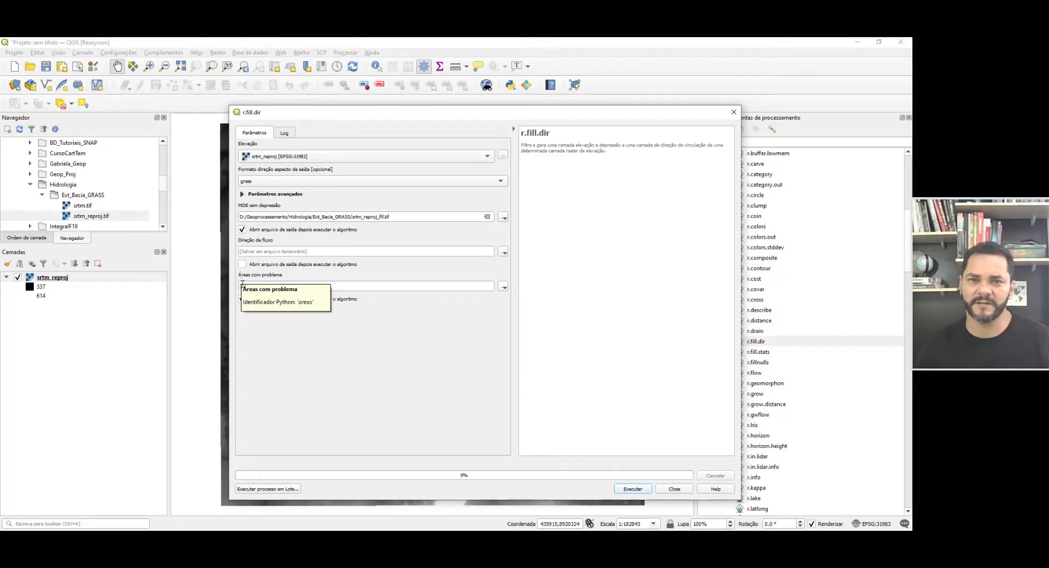
left_click(242, 300)
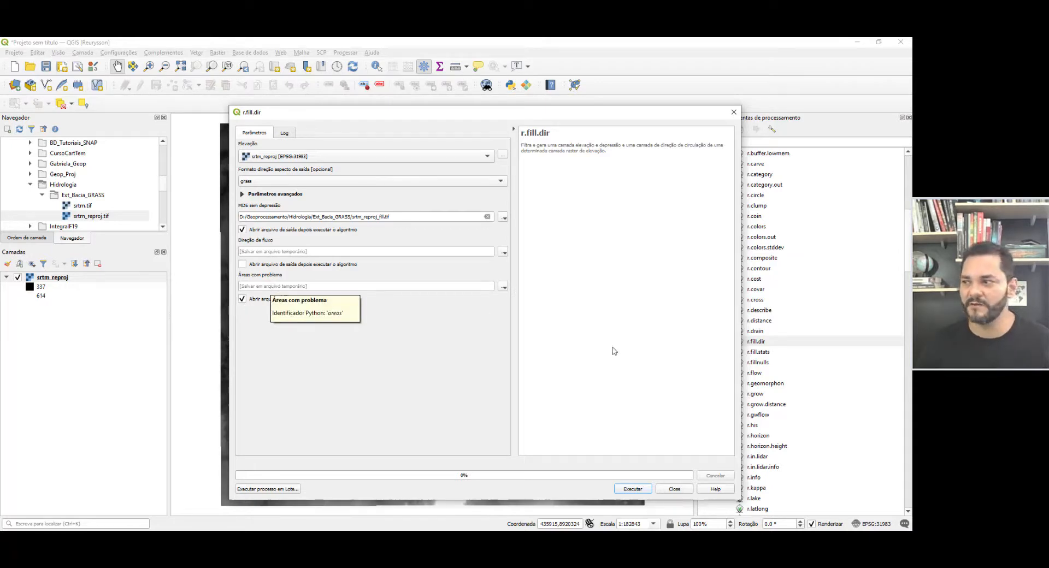
left_click(625, 490)
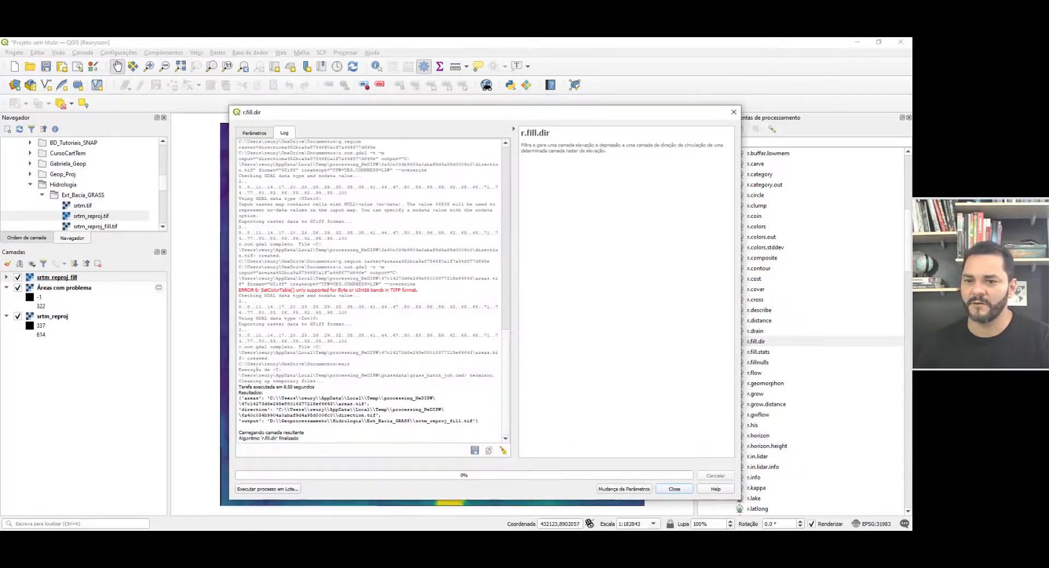
left_click(675, 489)
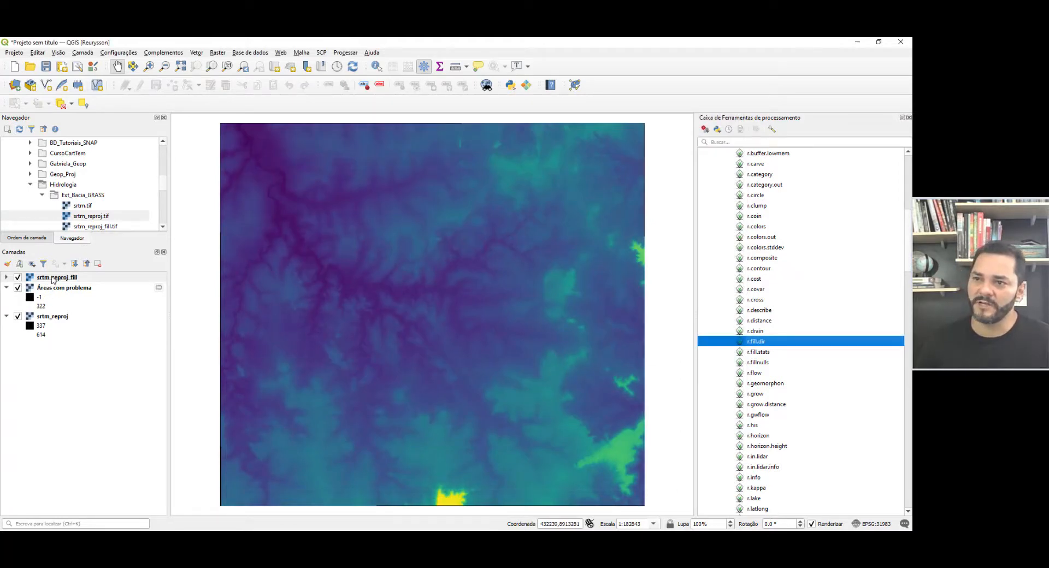
Step: Inspect the srtm_reproj_fill legend and hide that layer to examine the problem areas raster beneath it
left_click(71, 278)
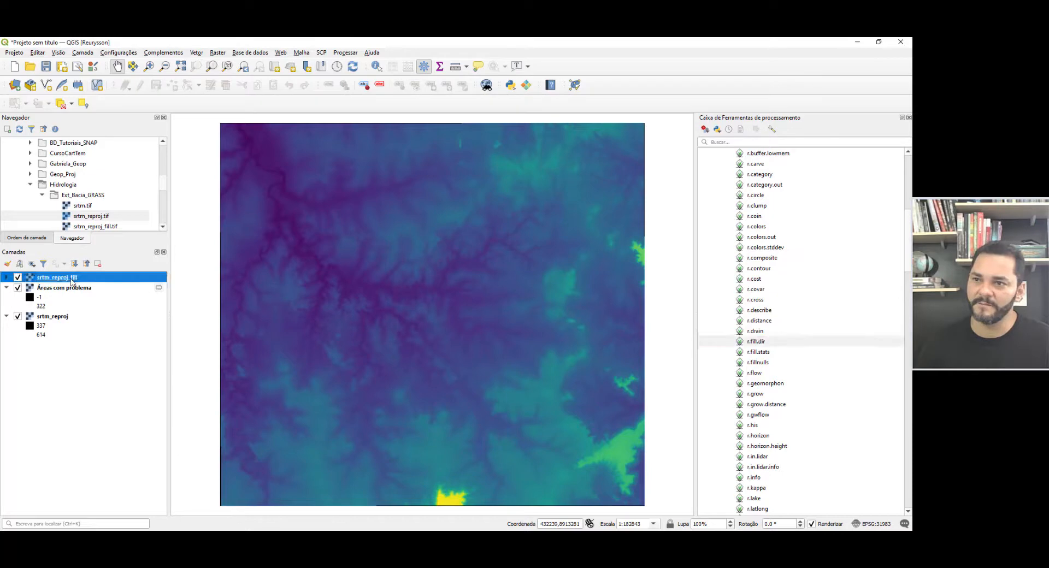
left_click(6, 277)
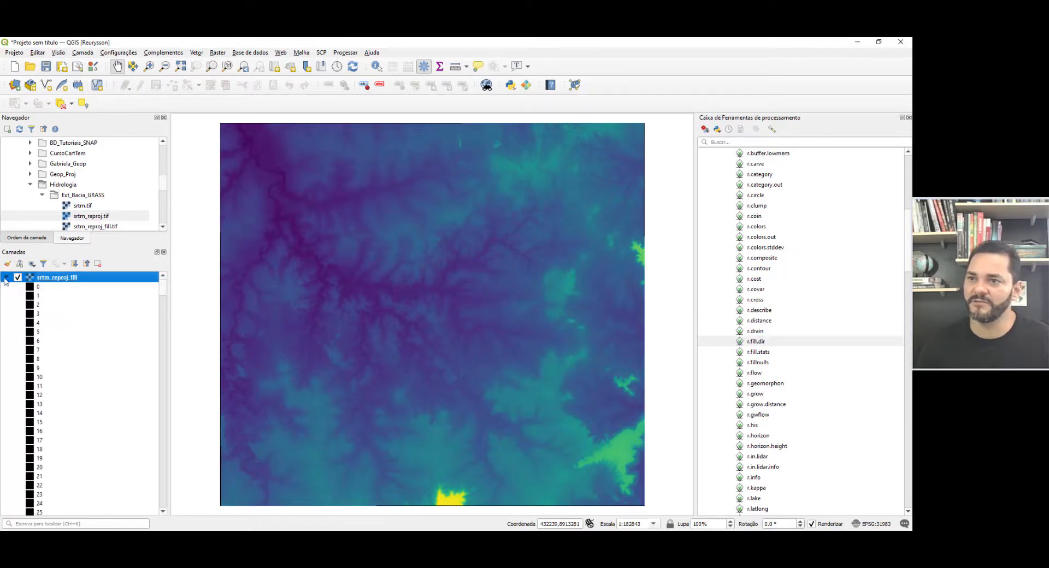
left_click(6, 278)
left_click(18, 277)
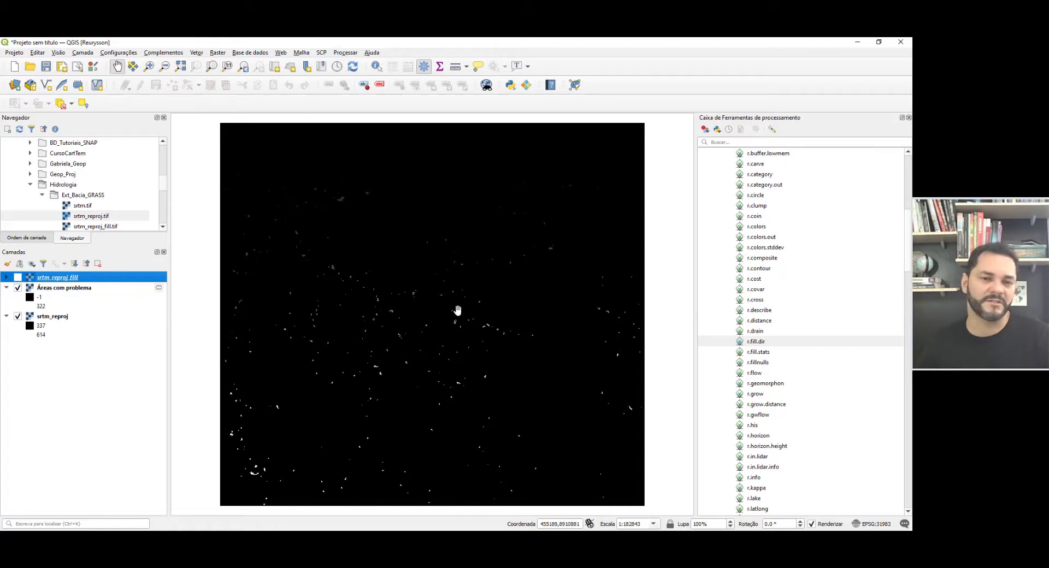
Step: Remove the Áreas com problema and srtm_reproj layers from the project and make srtm_reproj_fill visible
right_click(59, 288)
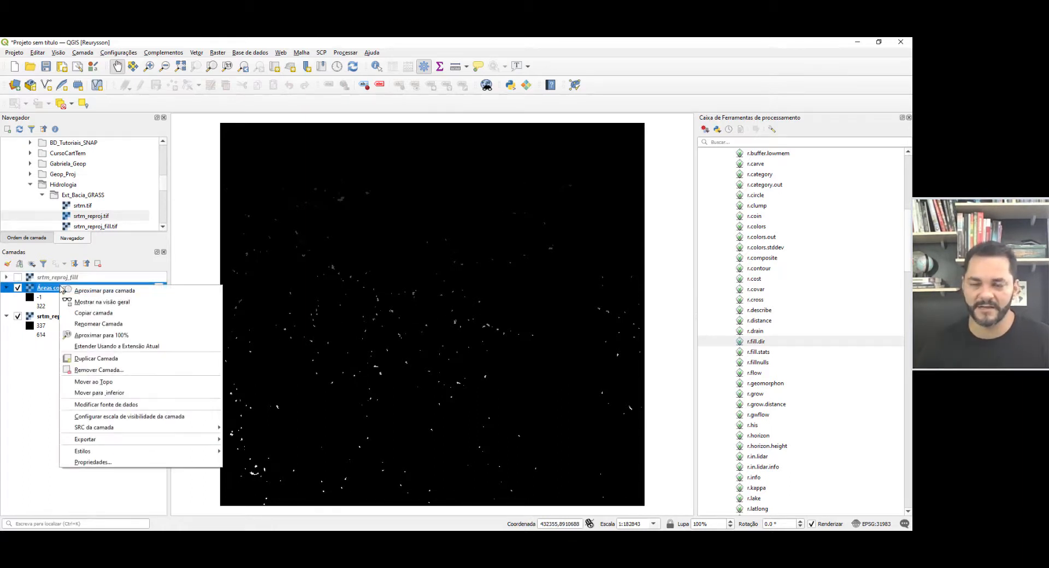
left_click(112, 371)
left_click(448, 304)
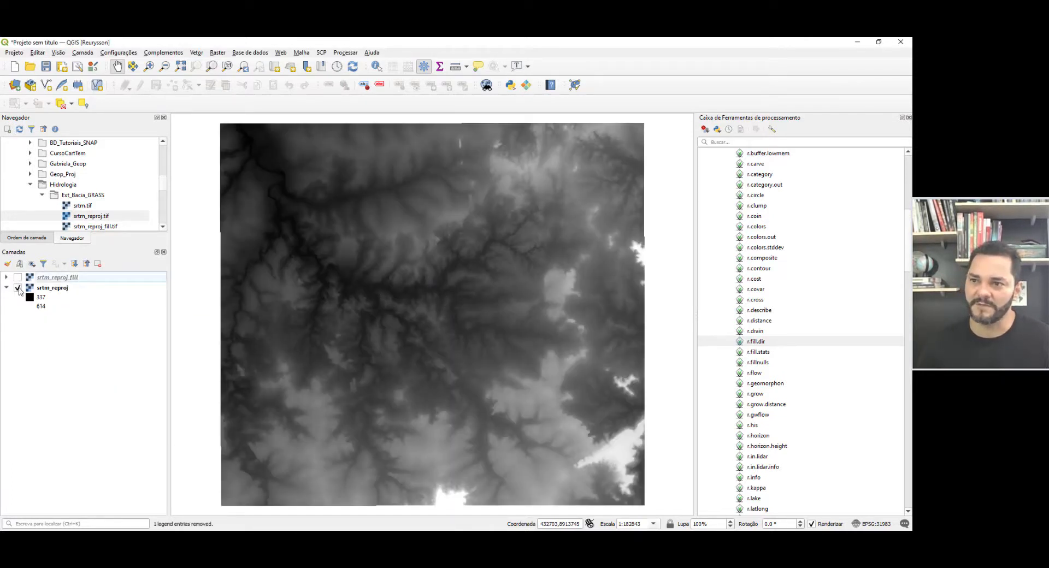
right_click(64, 290)
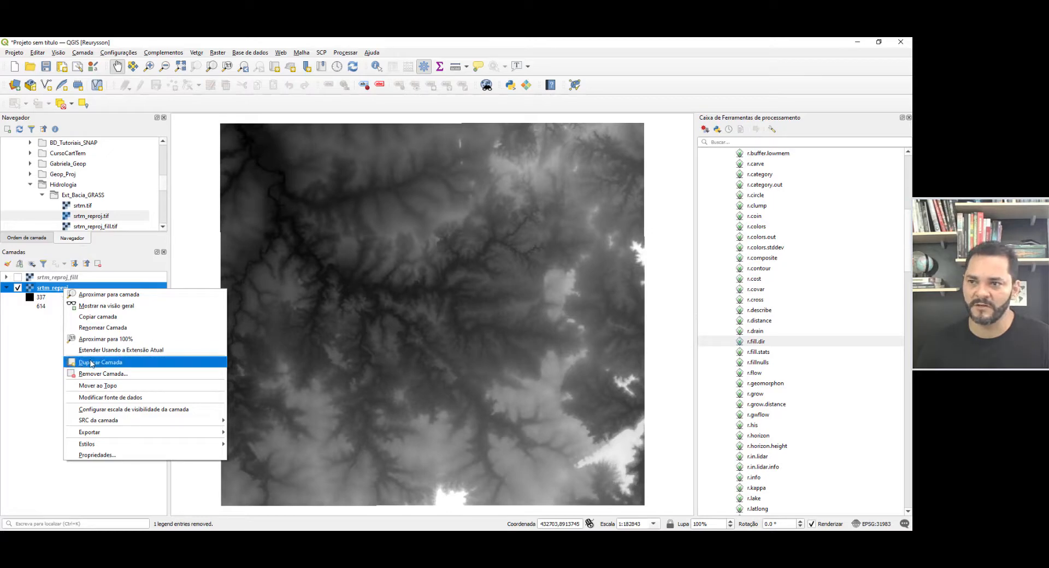
left_click(103, 373)
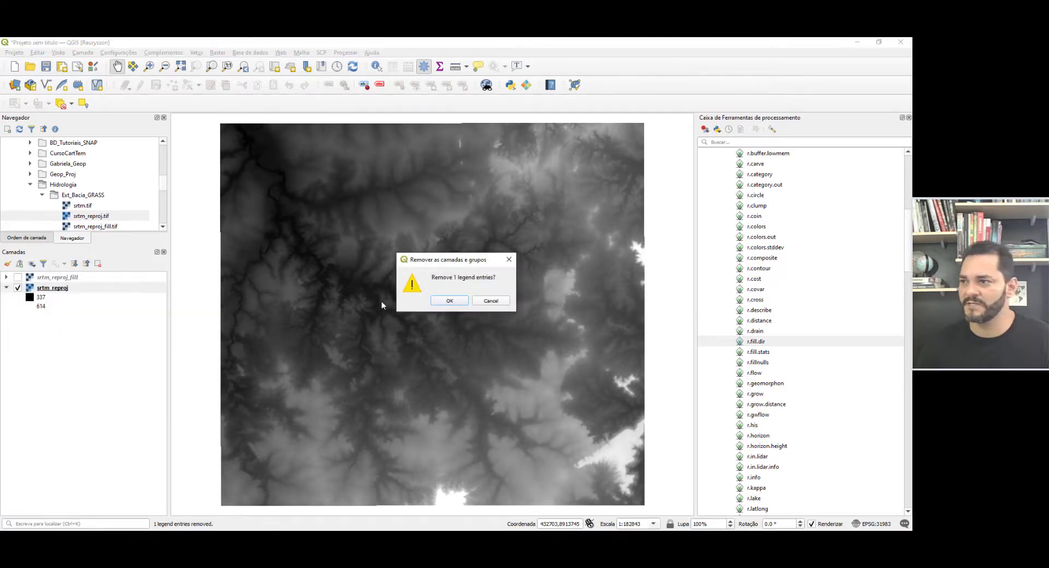
left_click(448, 301)
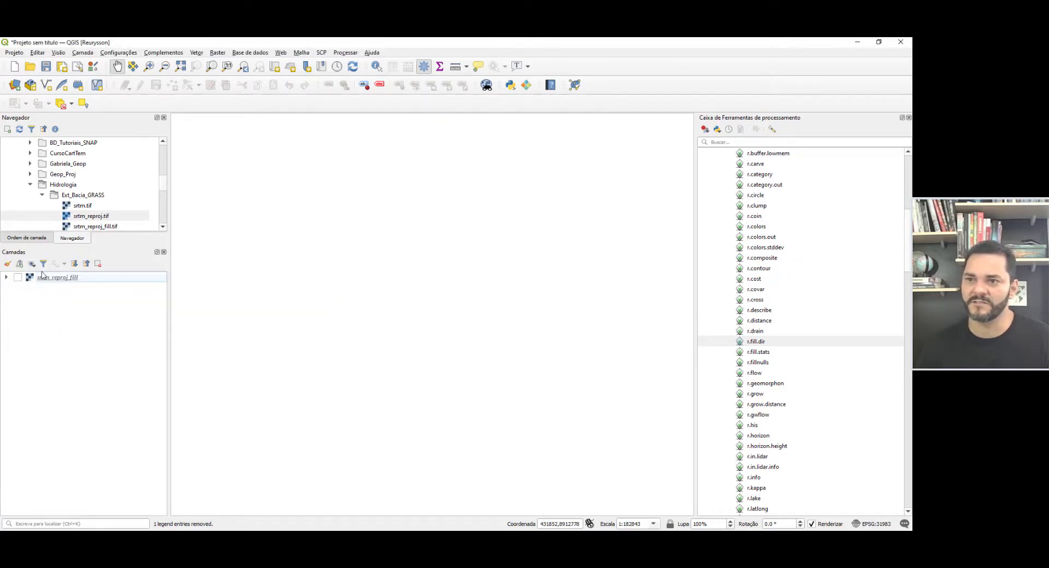
left_click(18, 278)
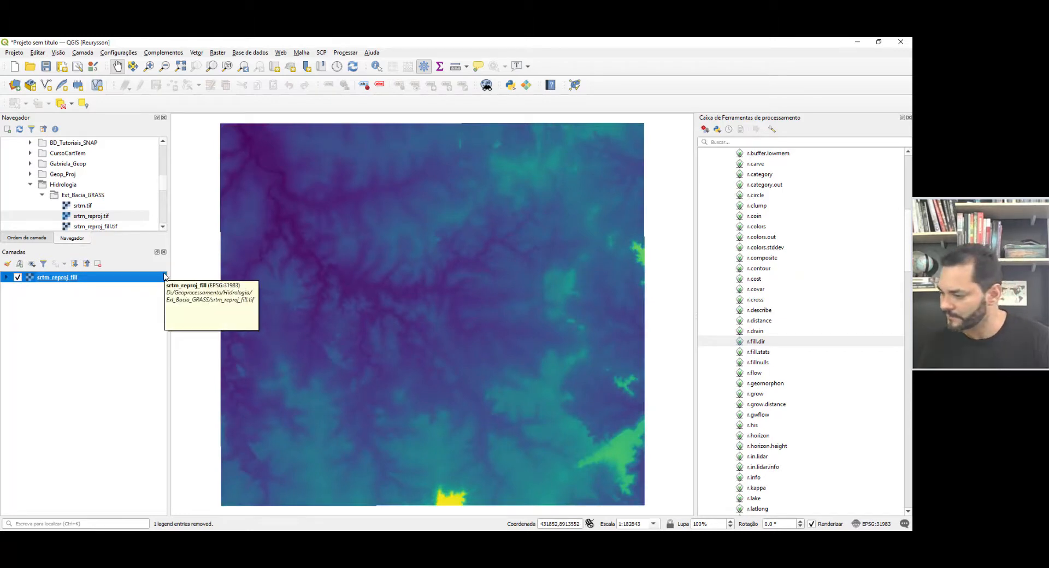
Step: Open the r.watershed tool from the GRASS raster tools
scroll(787, 287, "down", 4)
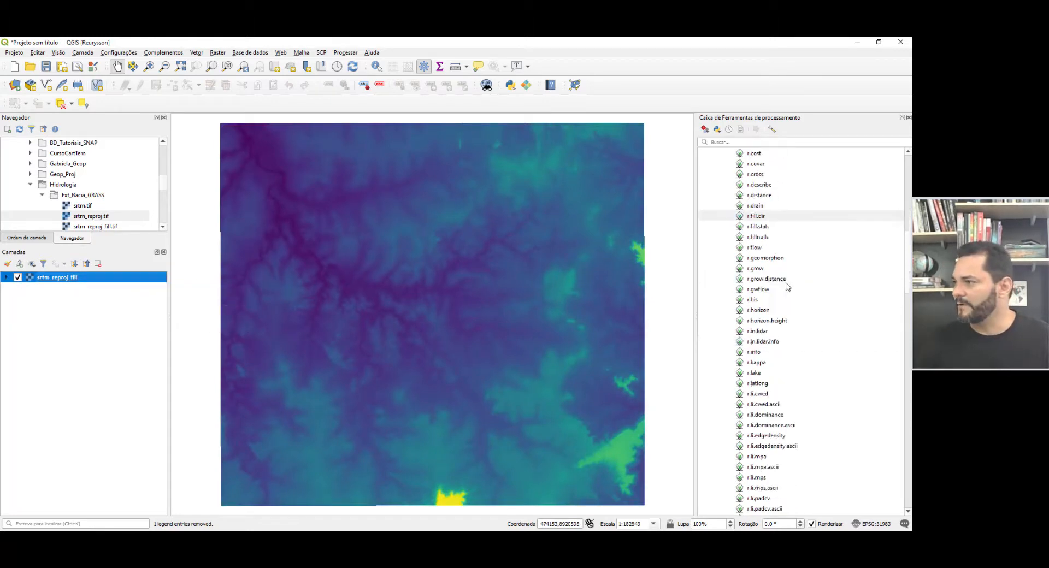
left_click_drag(907, 264, 907, 481)
left_click(758, 437)
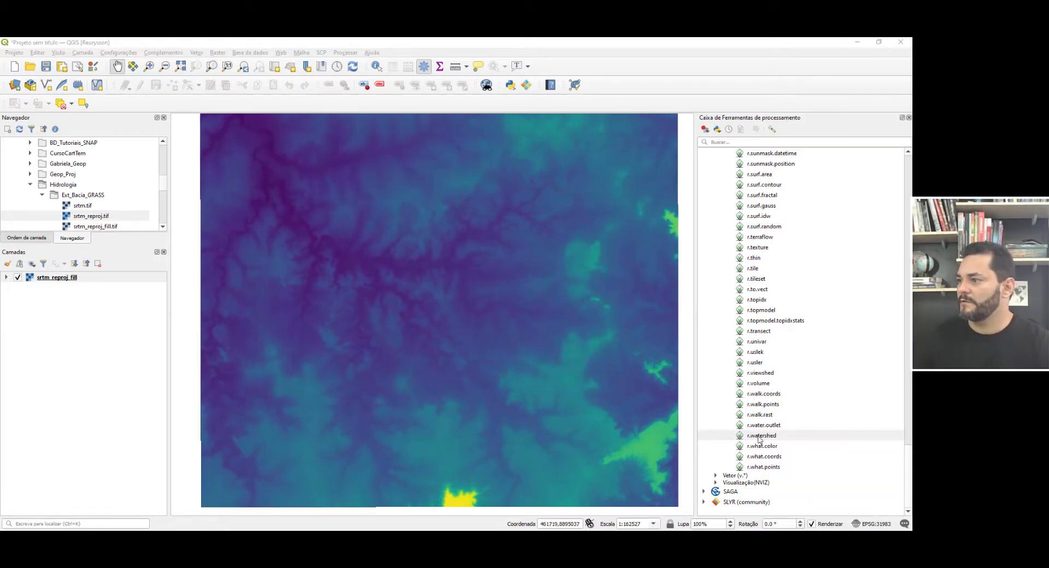
left_click(765, 437)
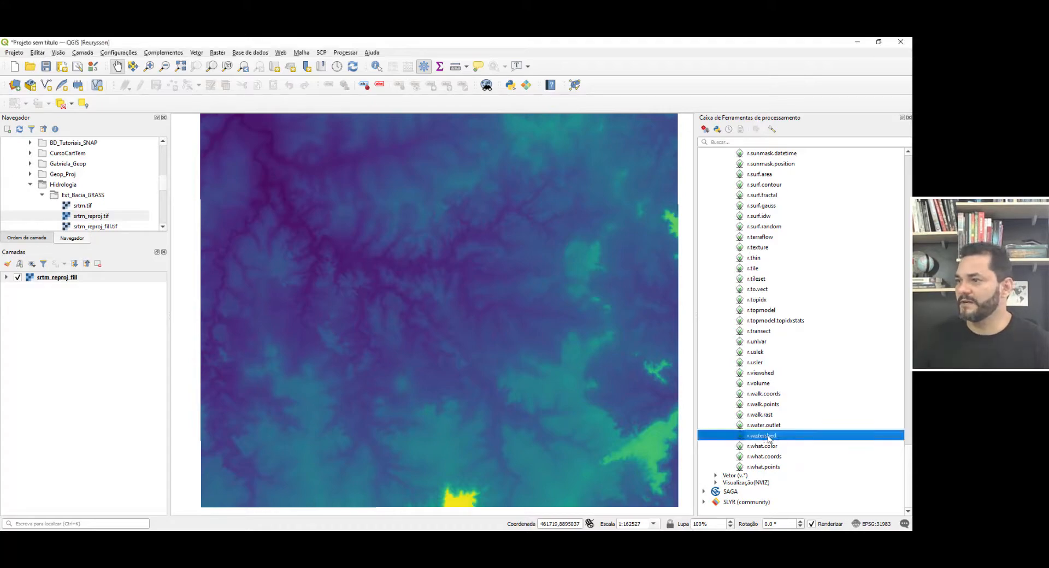
double_click(764, 435)
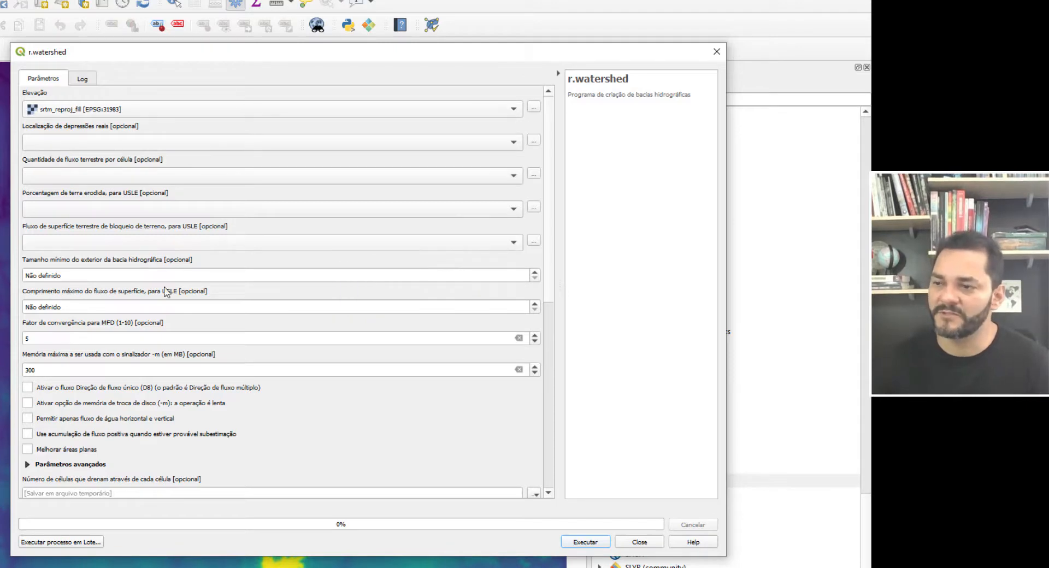
Step: Review the r.watershed parameters and outputs and choose srtm_reproj_fill as the elevation raster
scroll(167, 295, "down", 5)
scroll(180, 290, "down", 3)
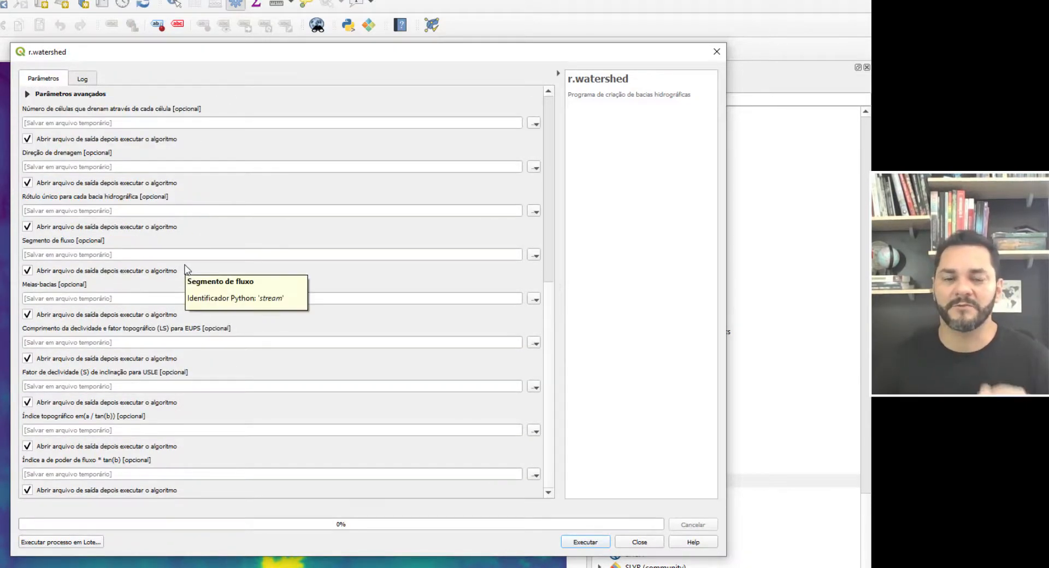
scroll(185, 273, "up", 8)
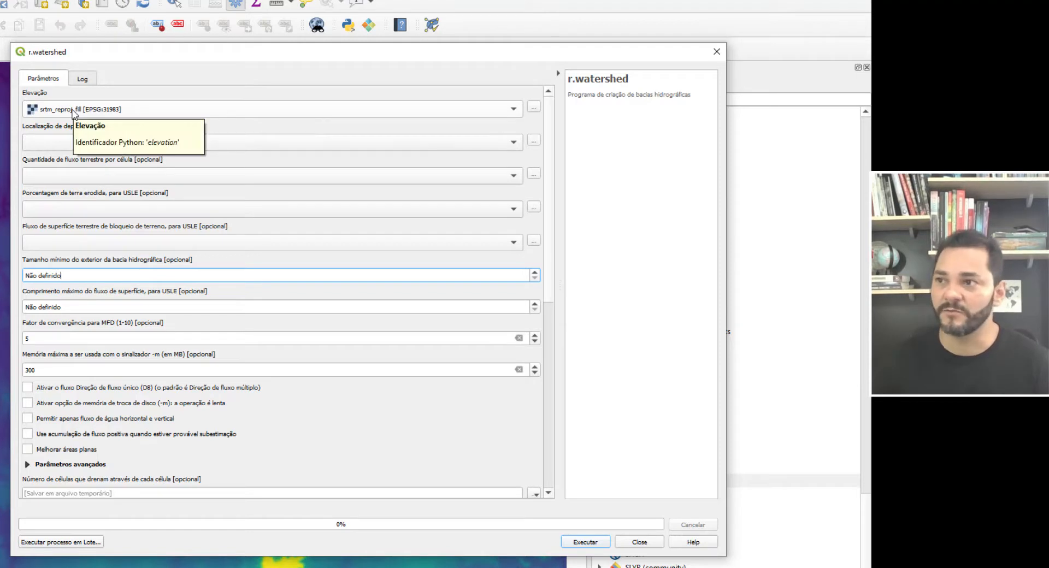
left_click(89, 113)
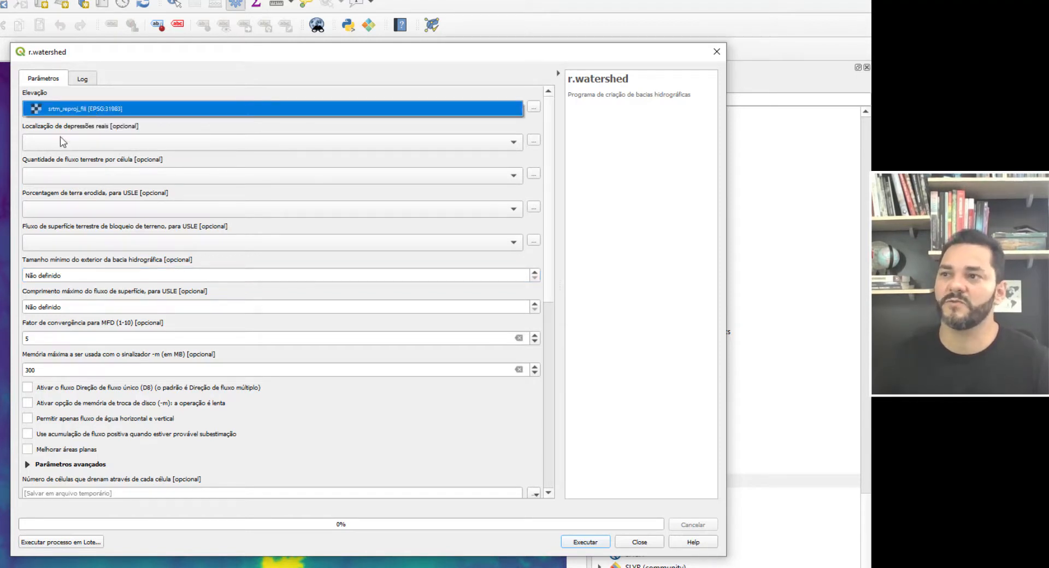
left_click(173, 106)
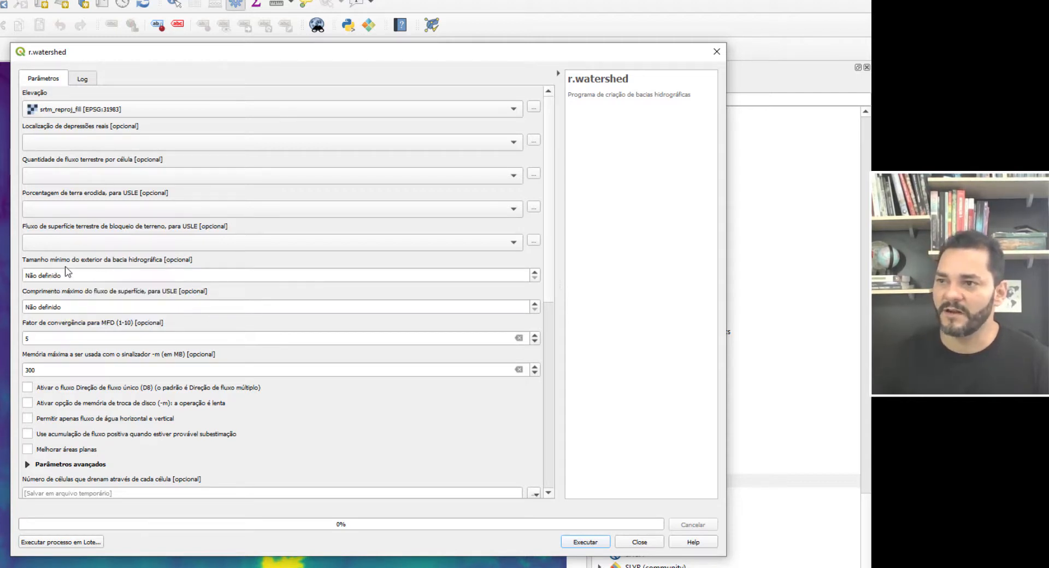
Step: Check the pixel size of srtm_reproj_fill in its layer properties and close them
left_click(67, 272)
left_click_drag(67, 272, 24, 275)
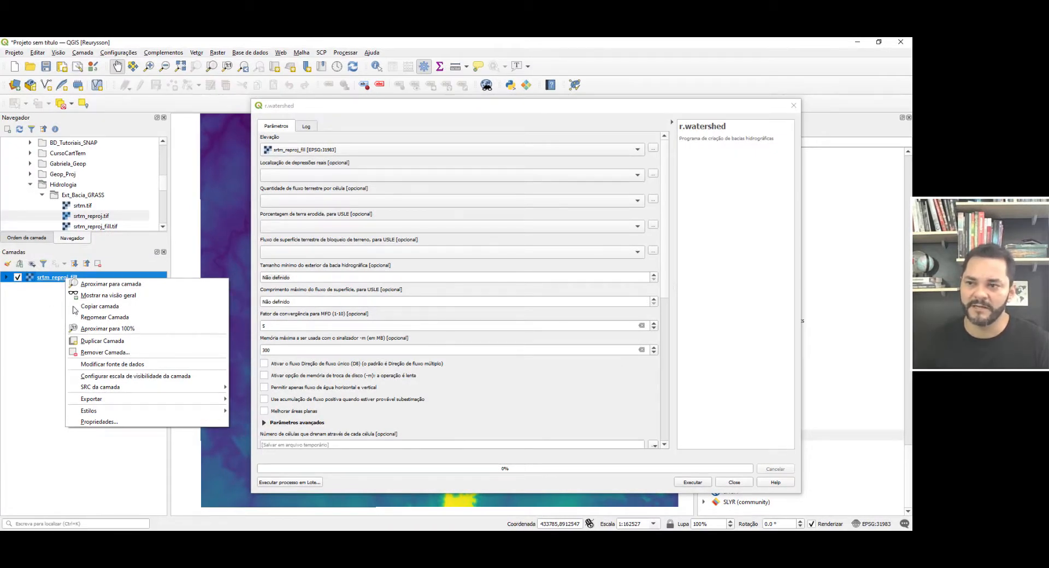
left_click(99, 421)
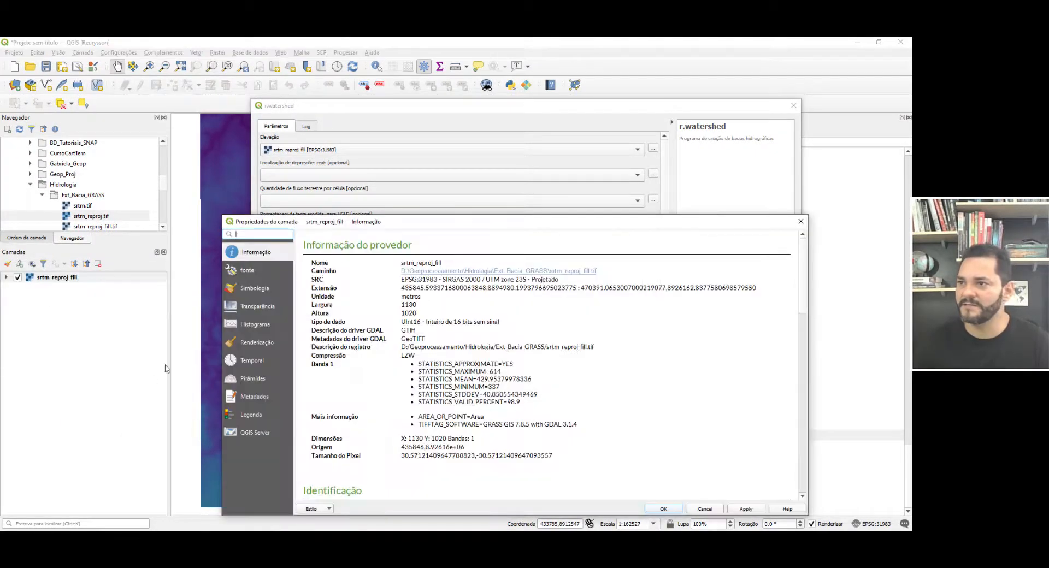
left_click_drag(388, 225, 336, 119)
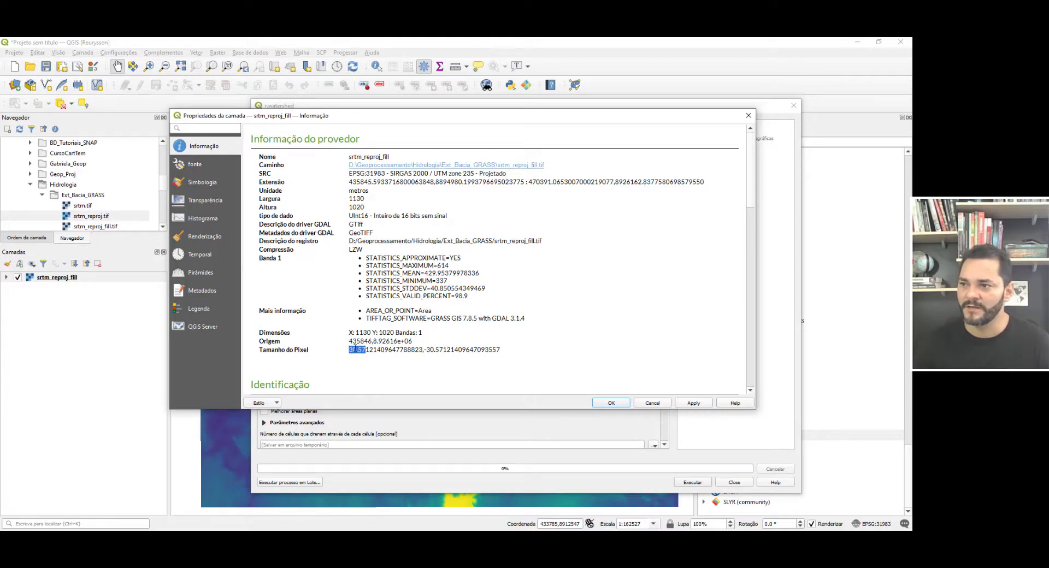
left_click(352, 350)
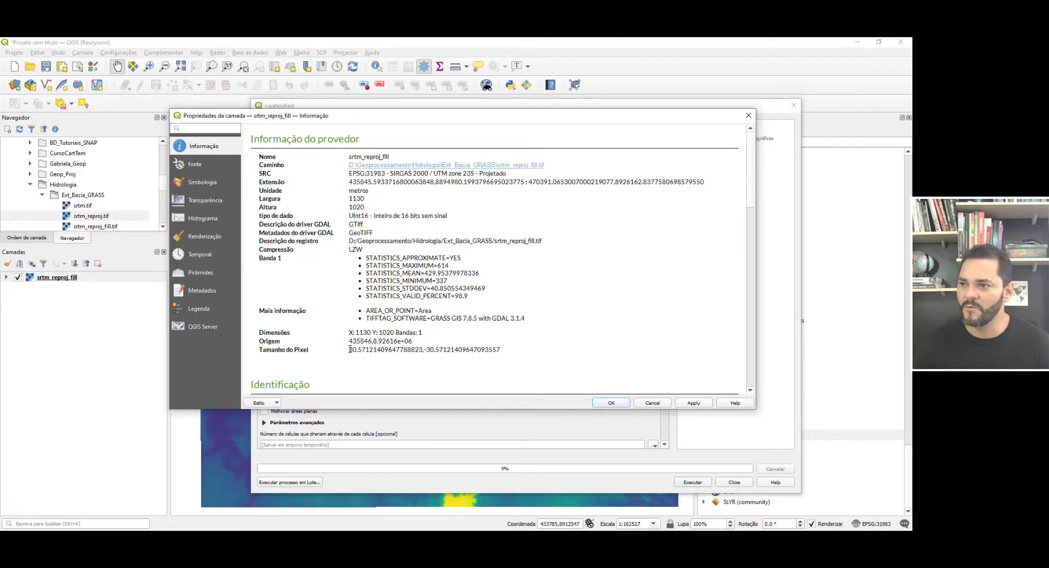
left_click_drag(350, 350, 423, 350)
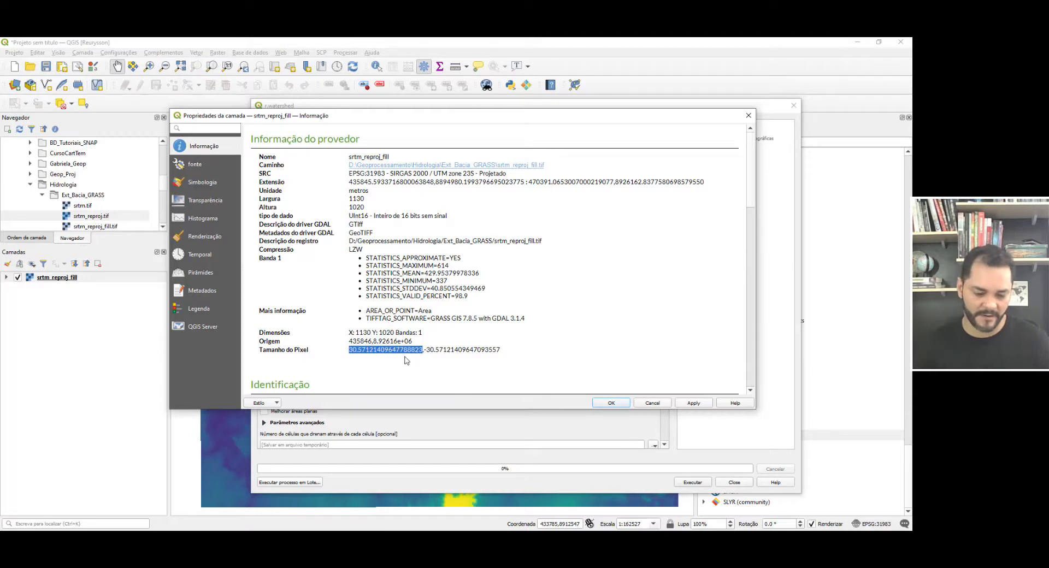
left_click(748, 115)
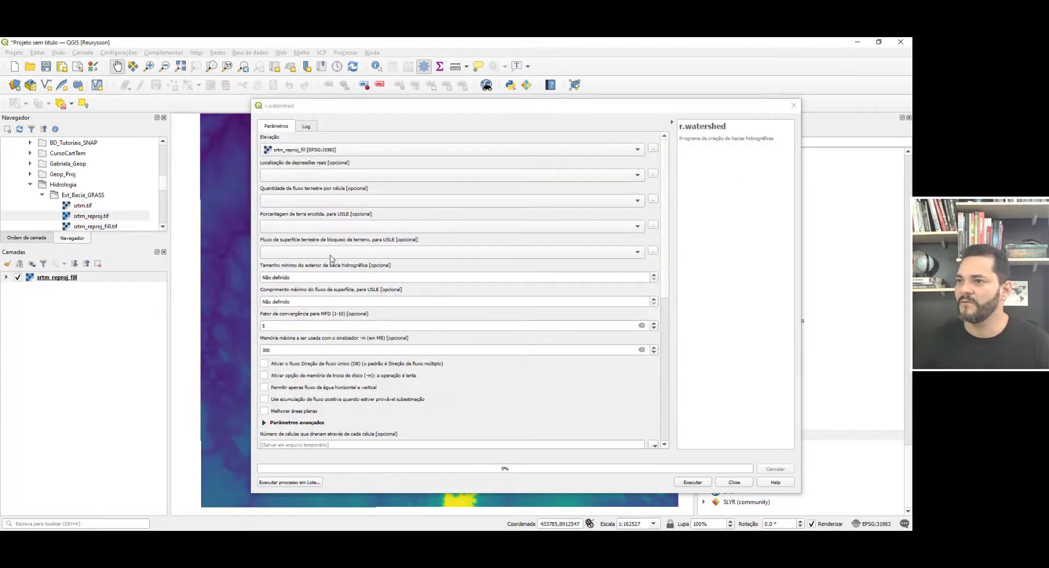
Step: Set the minimum size of the exterior watershed basin to 31 in r.watershed
left_click(304, 277)
left_click_drag(299, 276, 240, 267)
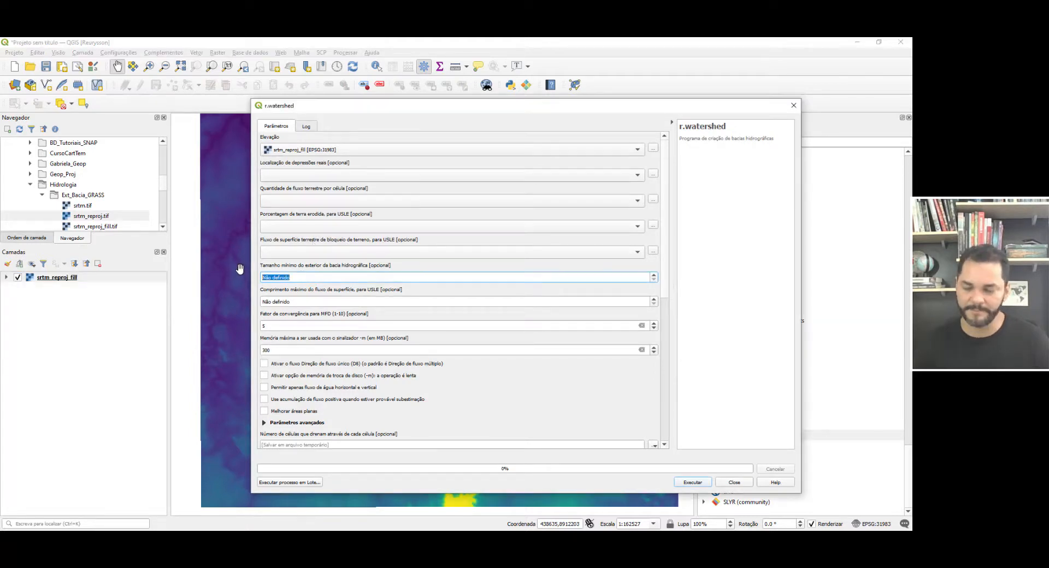
type("30.5712140964778823")
key("ctrl+a")
type("31")
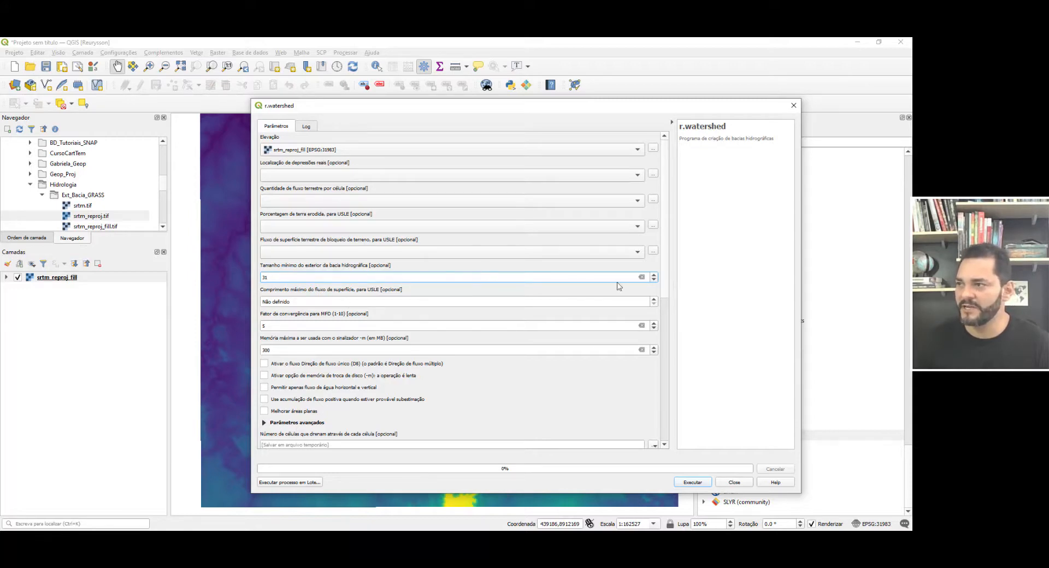
scroll(669, 247, "down", 2)
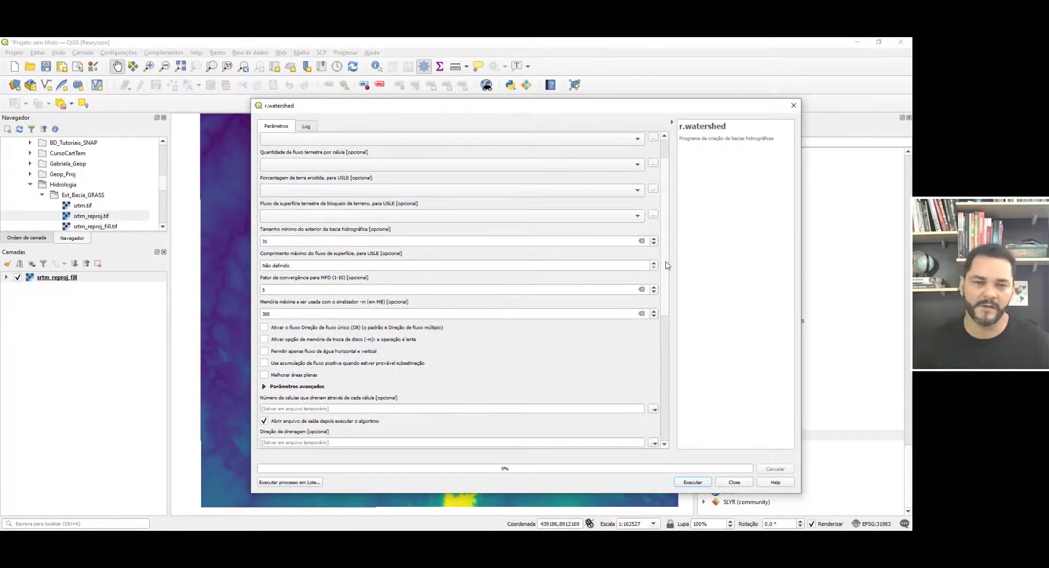
Step: Set r.watershed's output for the number of cells draining through each cell to the file flux_acc in the Ext_Bacia_GRASS folder
scroll(667, 265, "down", 2)
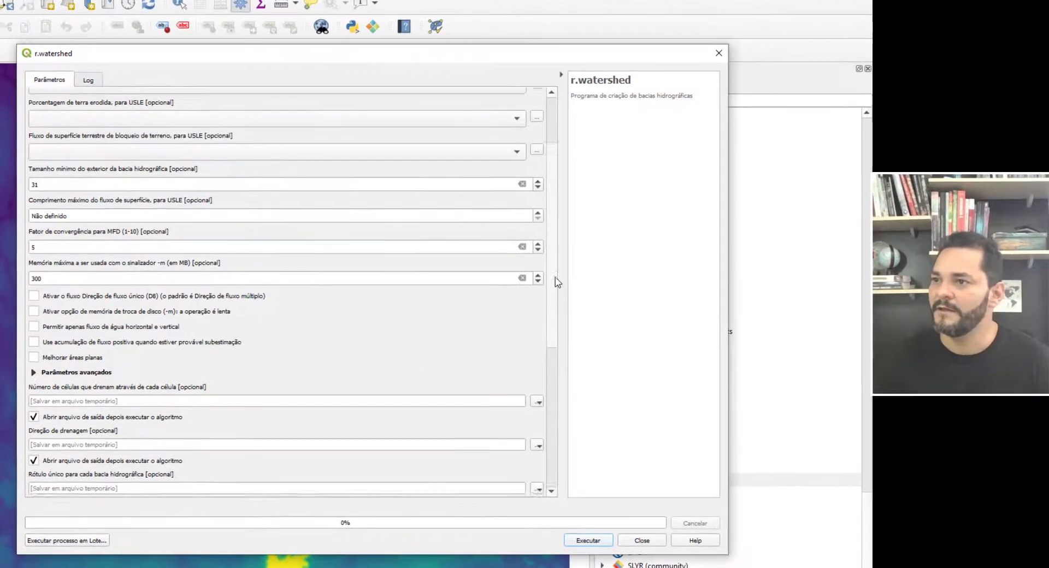
scroll(555, 290, "down", 4)
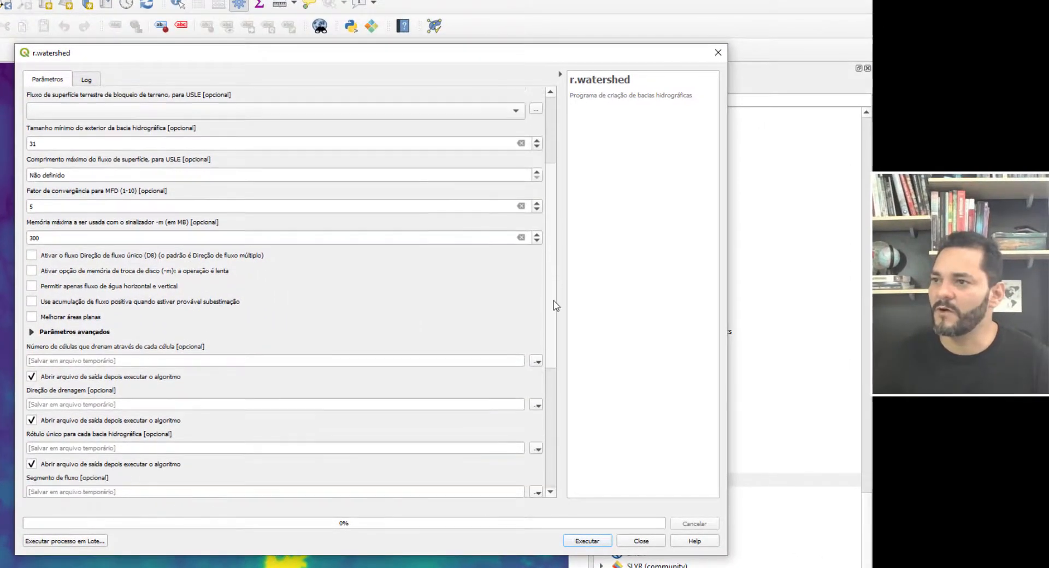
scroll(553, 316, "down", 8)
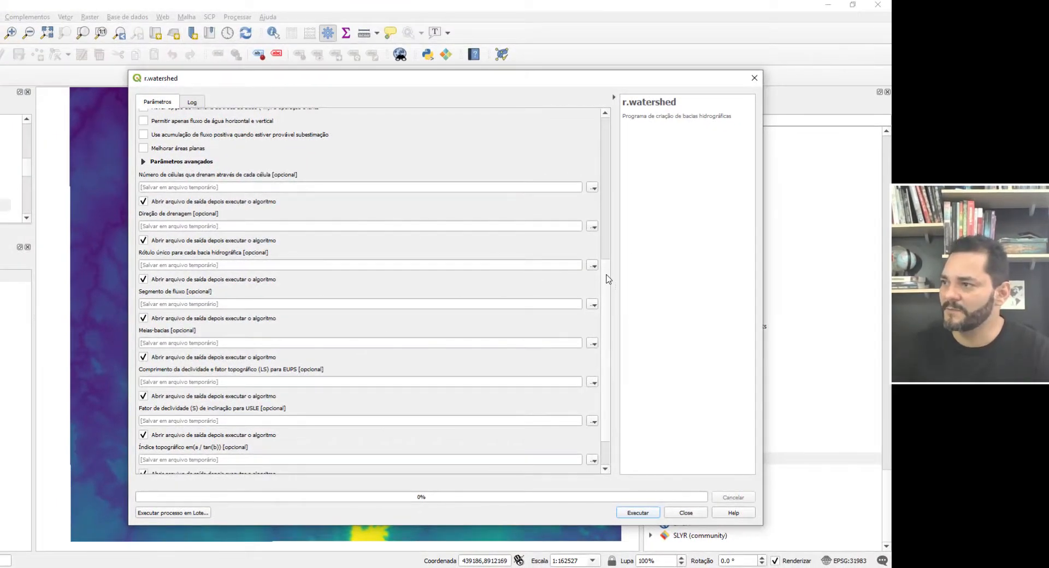
scroll(608, 279, "down", 2)
scroll(611, 290, "up", 4)
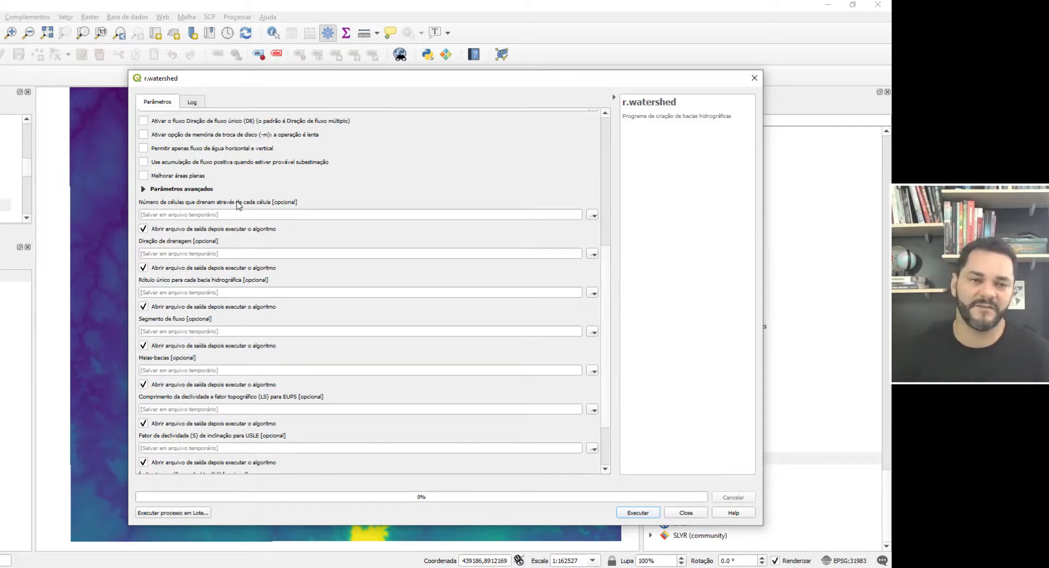
left_click(593, 216)
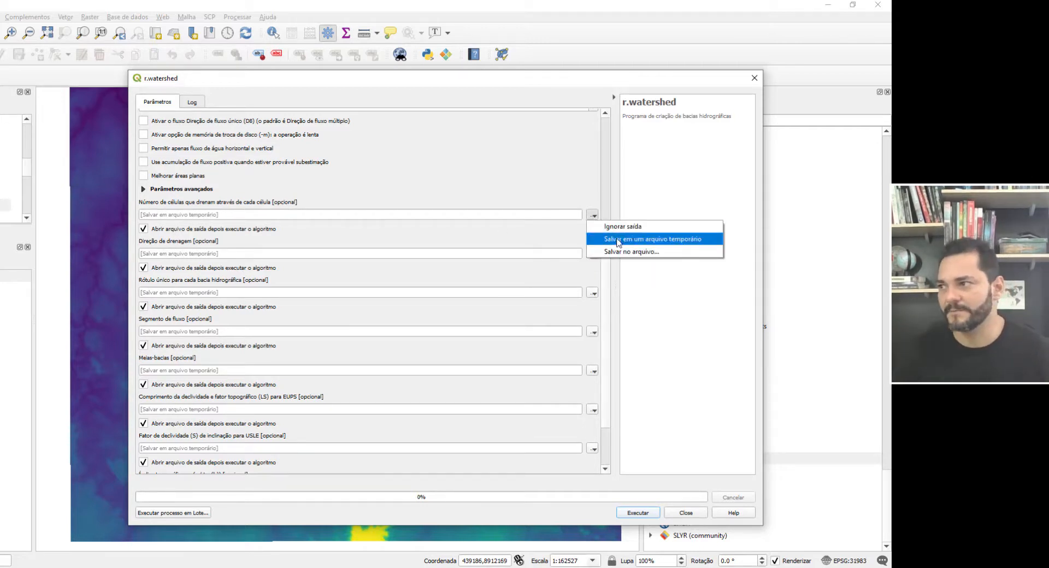
left_click(631, 252)
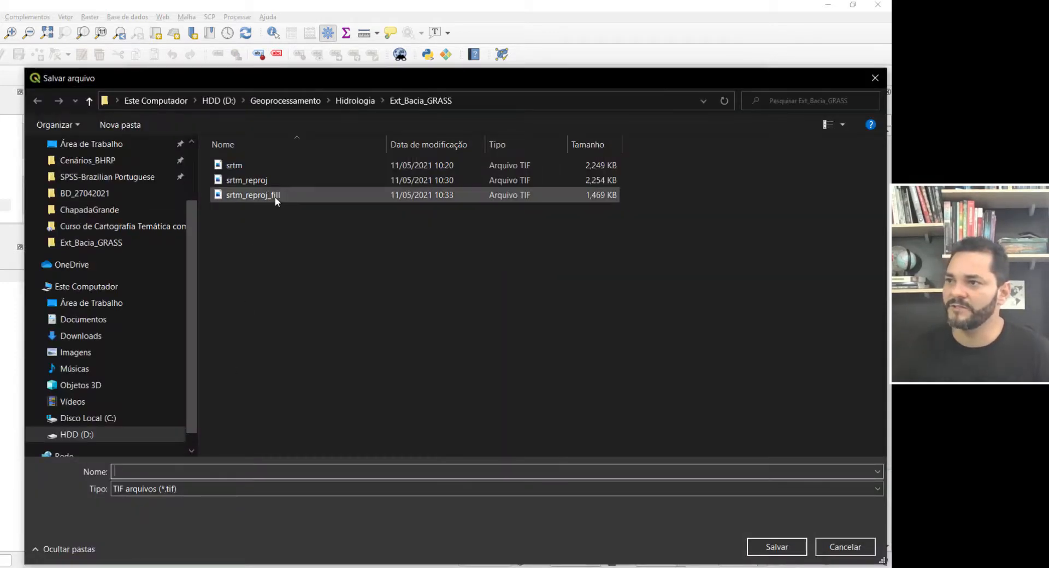
left_click(198, 471)
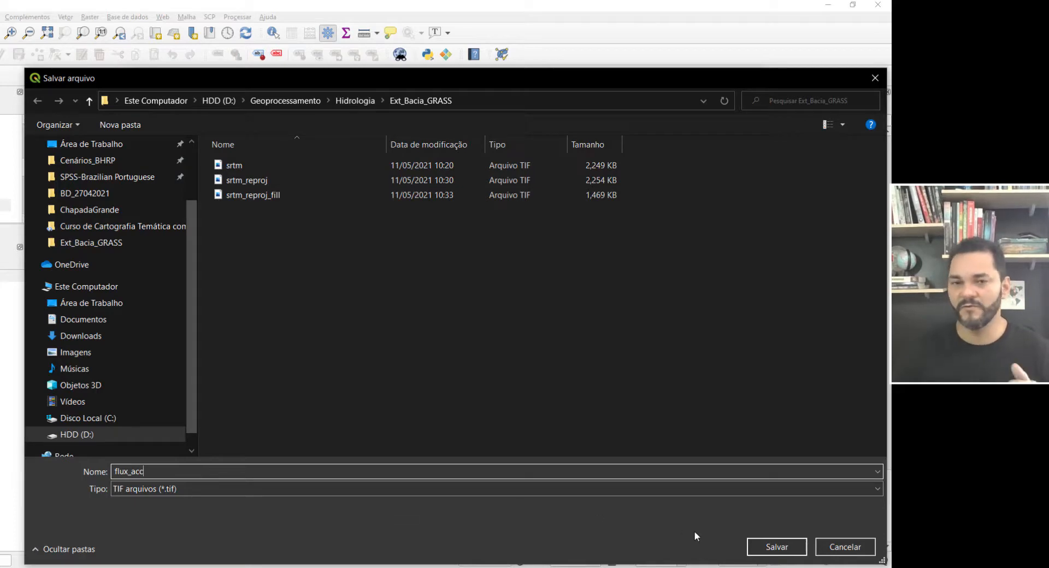
left_click(753, 551)
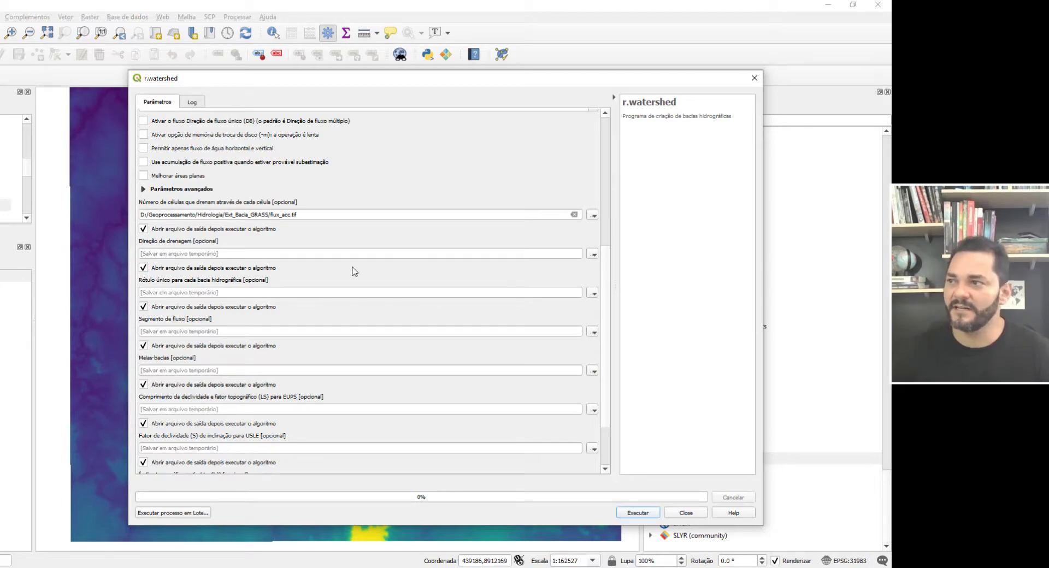
Step: Set the drainage direction output to be saved as the TIF file dir_flux in the Ext_Bacia_GRASS folder
left_click(596, 255)
left_click(607, 292)
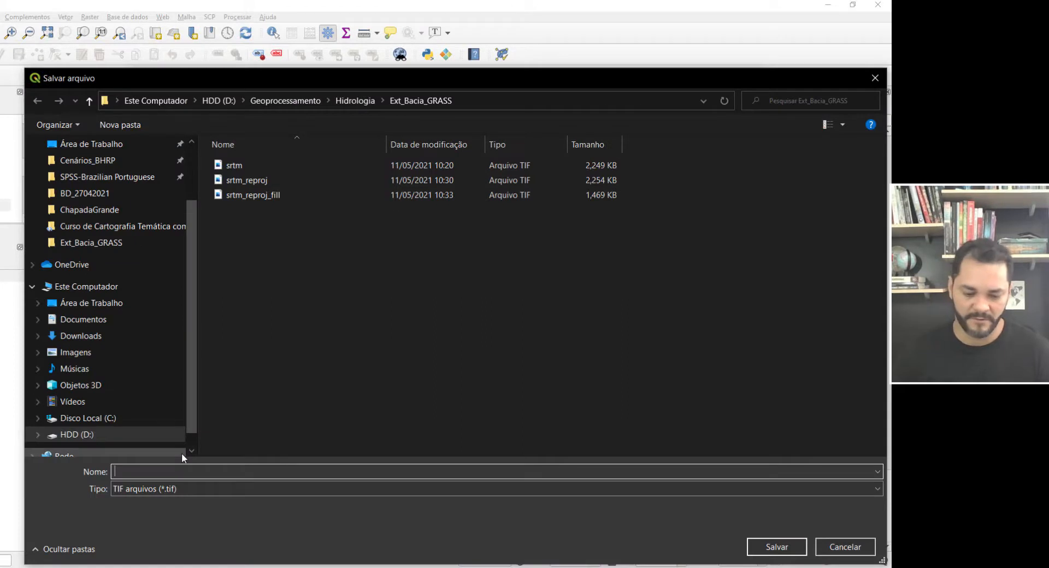
type("f")
key("BackSpace")
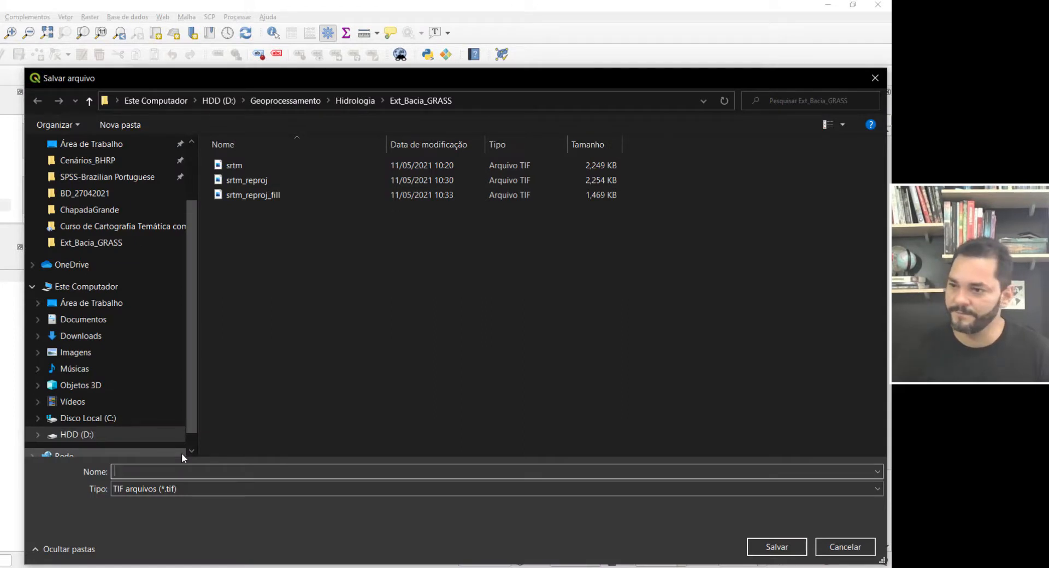
type("dir")
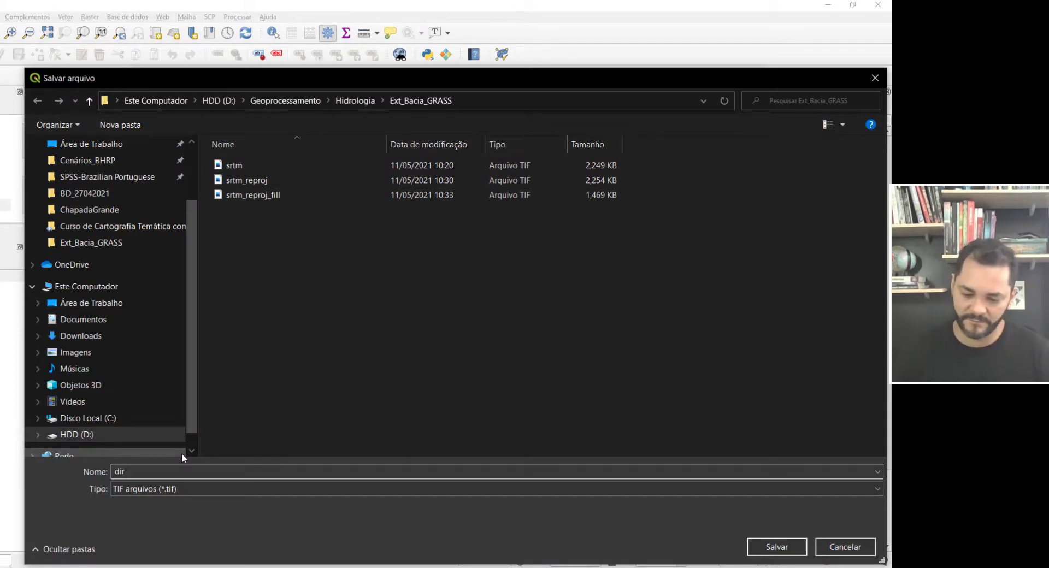
type("_fluz")
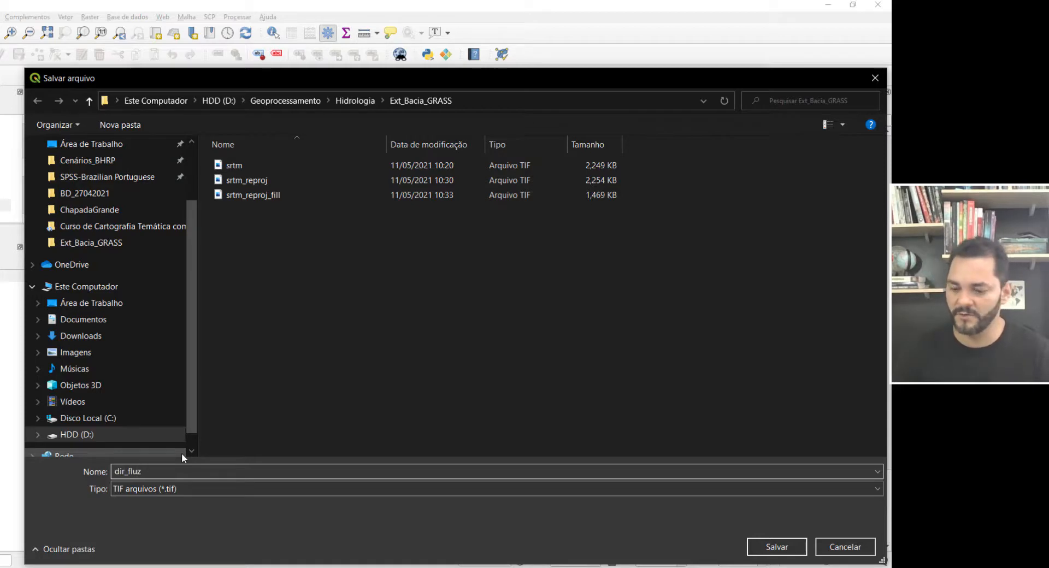
key("BackSpace")
type("x")
left_click(776, 547)
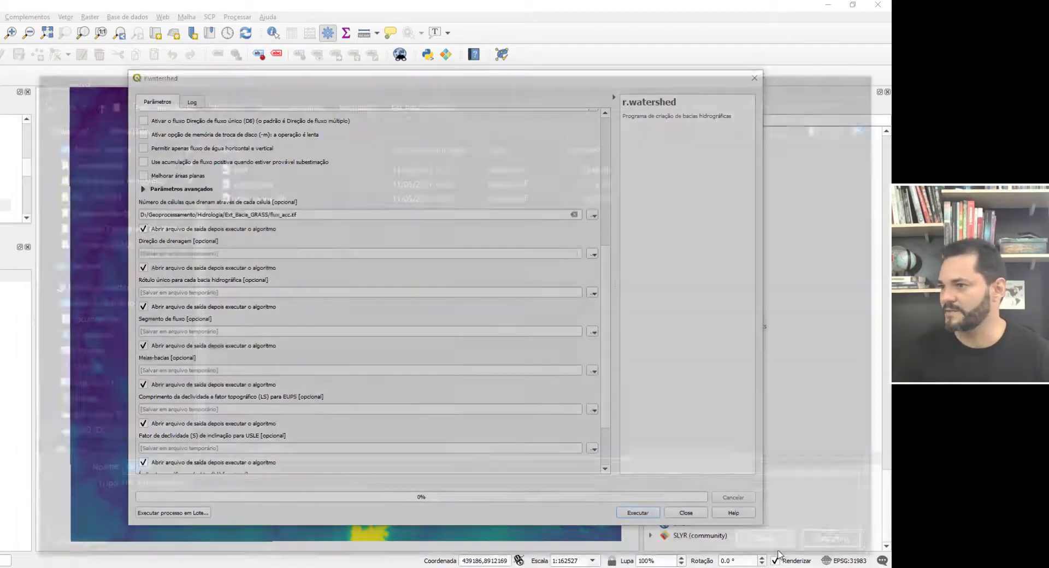
Step: Save the unique label for each watershed basin output to the TIF file microbacias in Ext_Bacia_GRASS
left_click(592, 293)
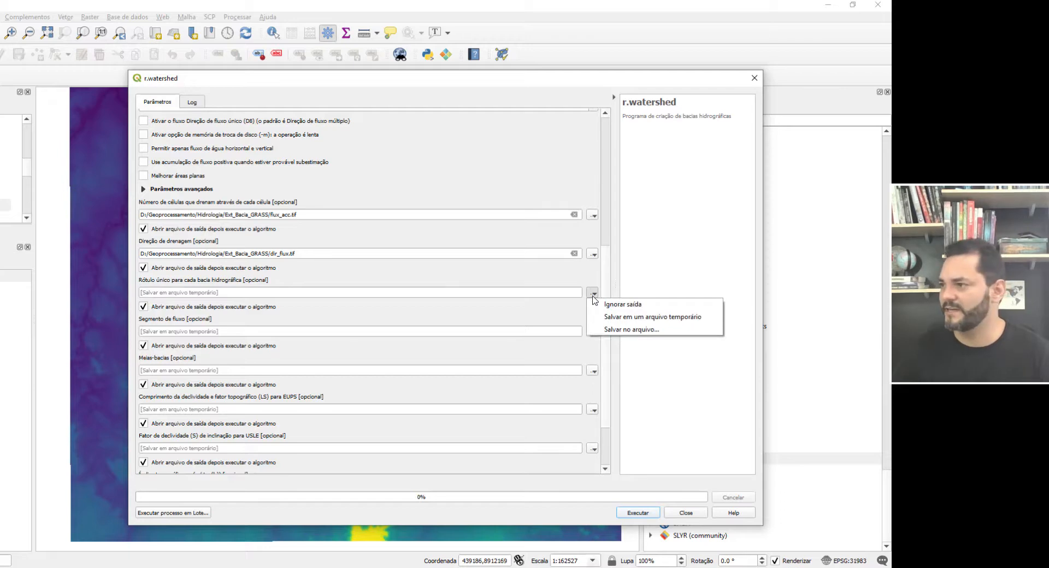
left_click(631, 330)
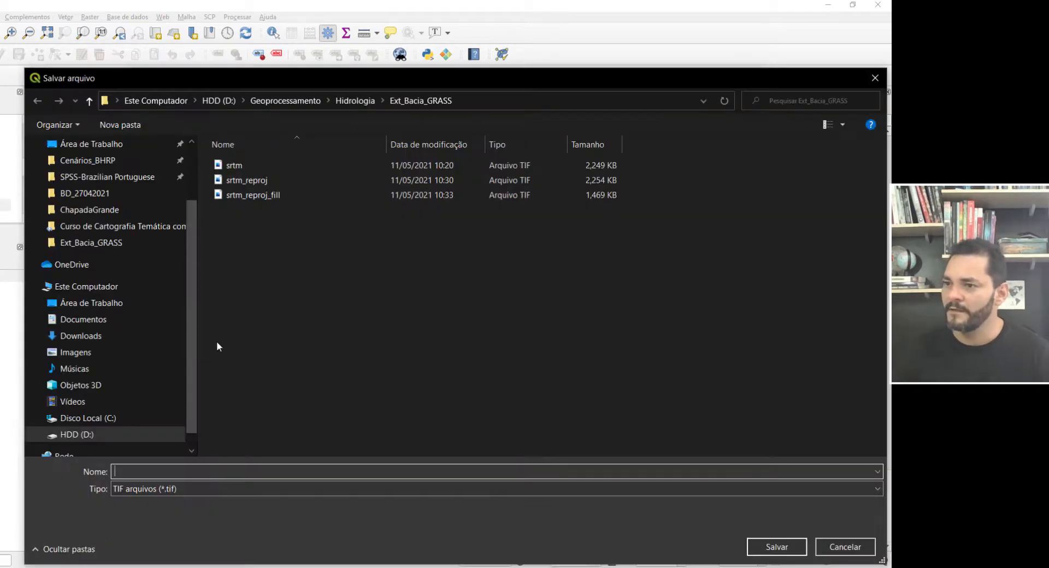
type("mic")
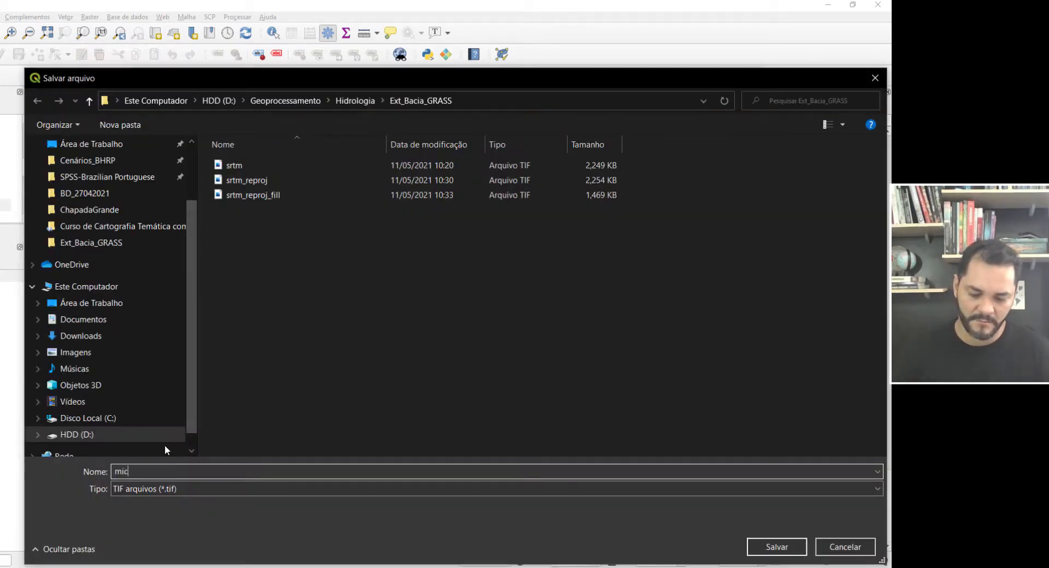
type("robacias")
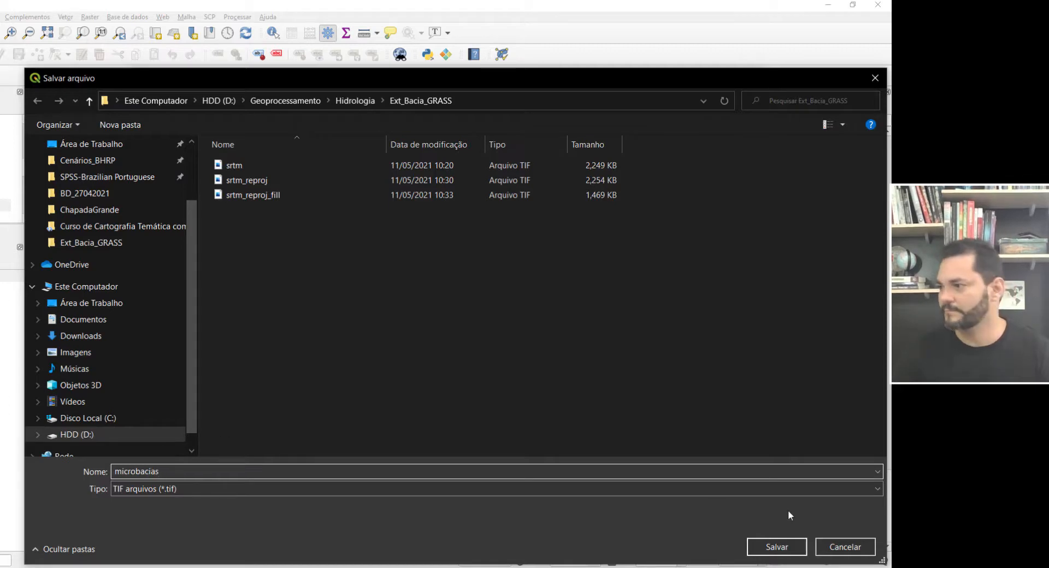
left_click(776, 546)
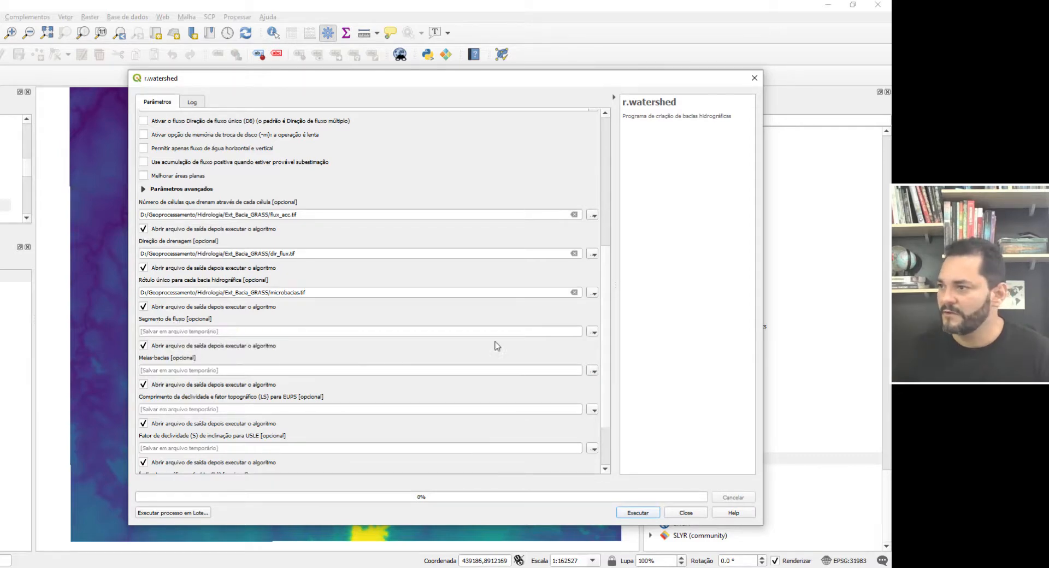
Step: Save the stream segment output to the TIF file drenagem in Ext_Bacia_GRASS
left_click(596, 332)
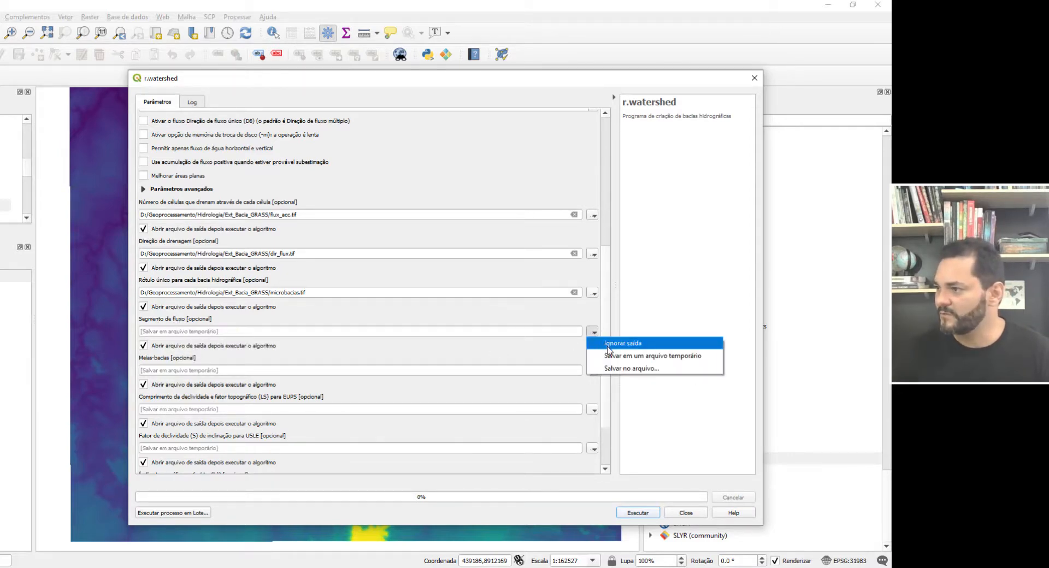
left_click(621, 369)
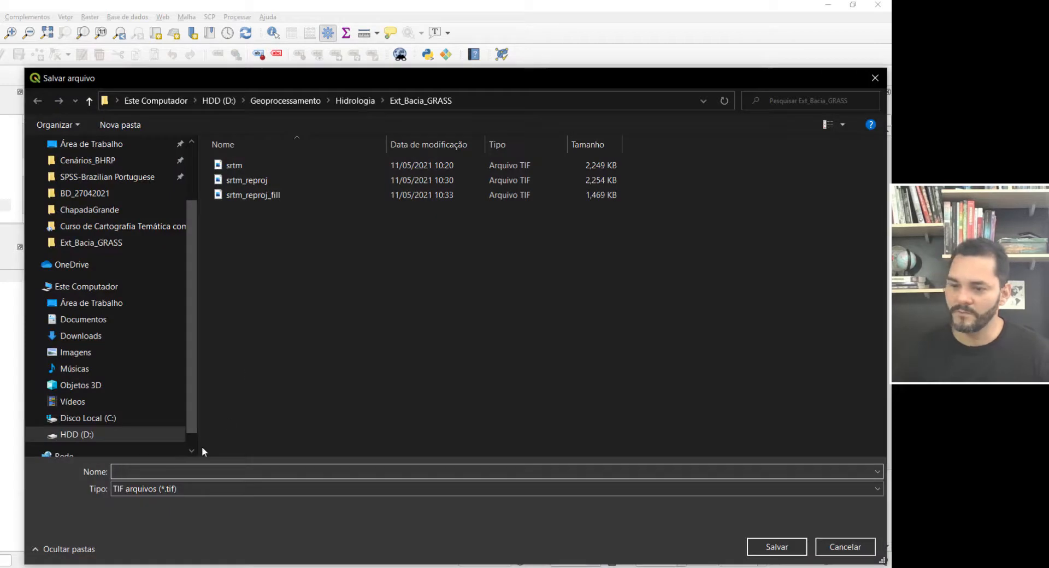
type("drenagem")
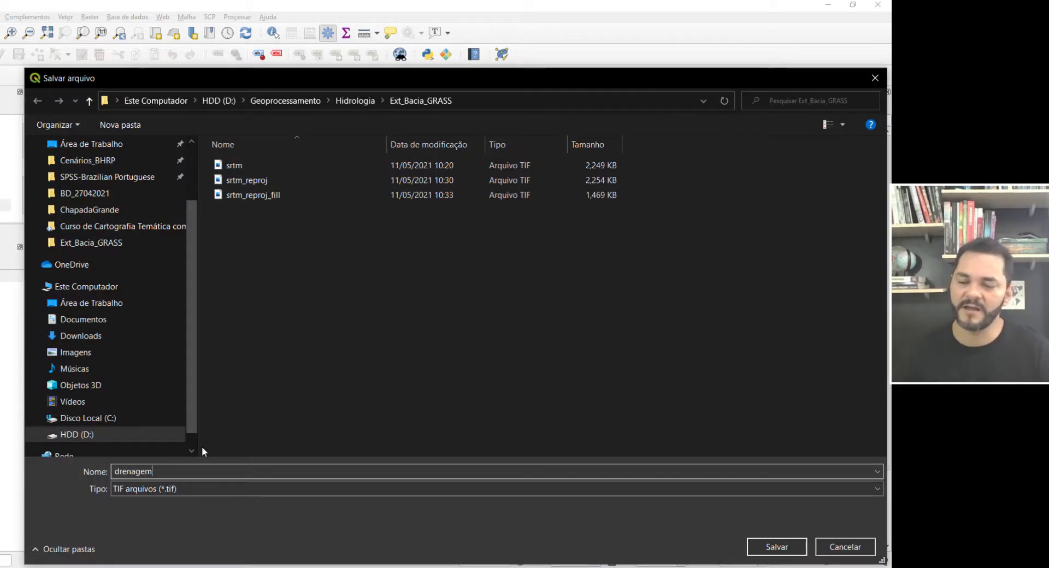
left_click(768, 549)
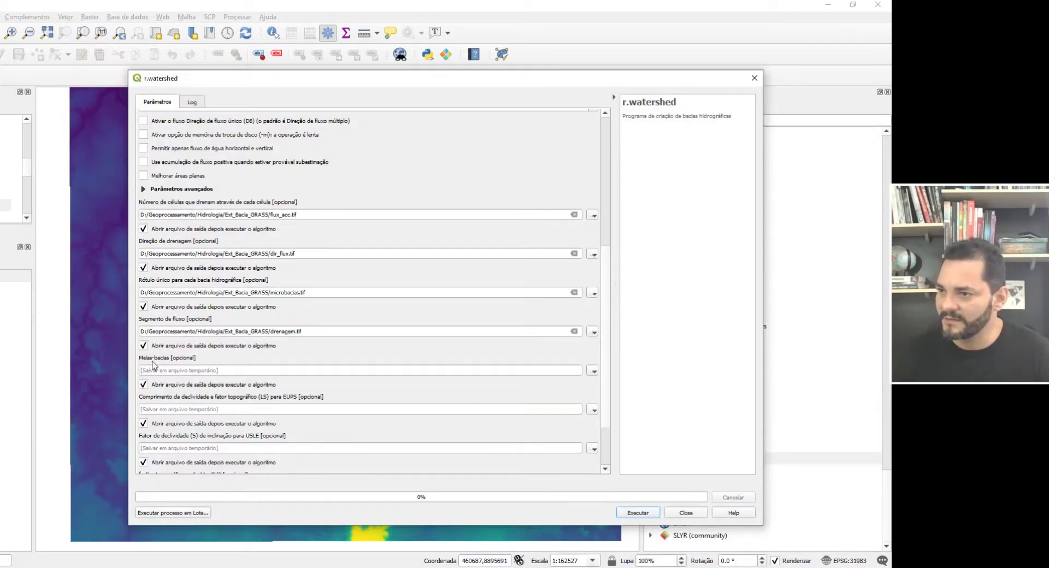
Step: Turn off opening the output file for half-basins, LS factor, S factor, topographic index and stream power index
left_click(144, 385)
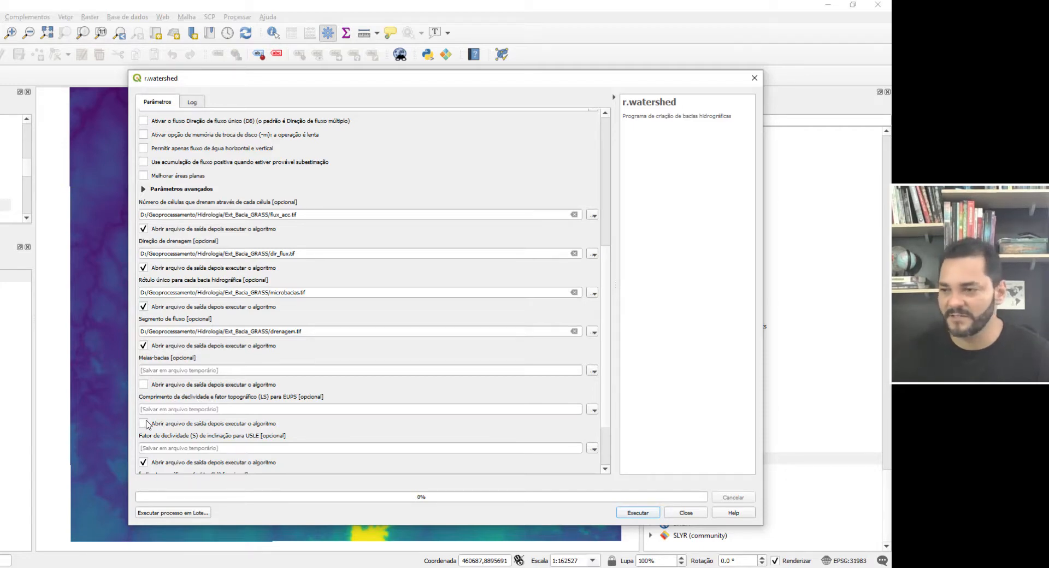
scroll(146, 424, "down", 1)
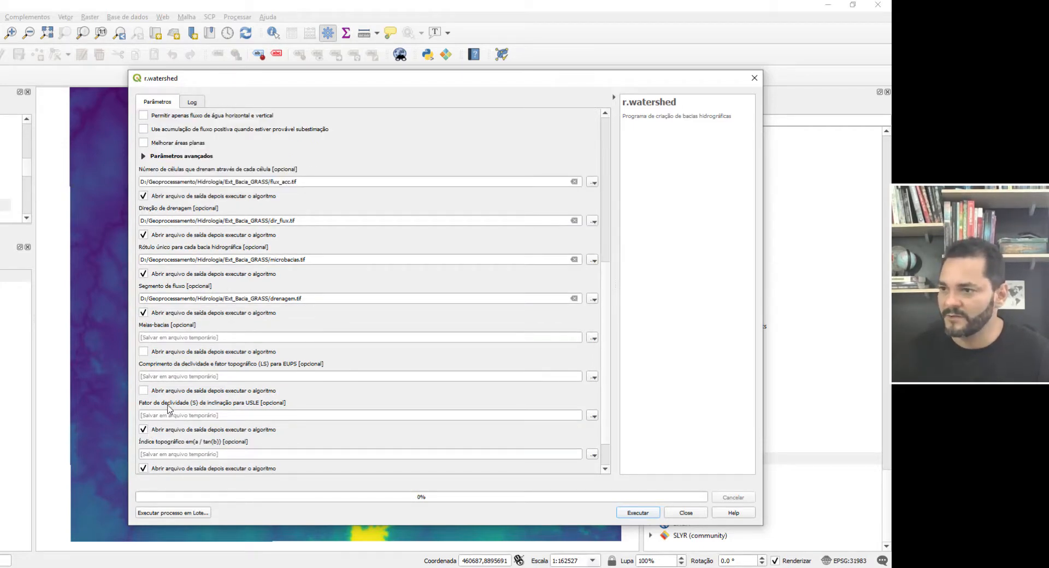
scroll(148, 444, "down", 1)
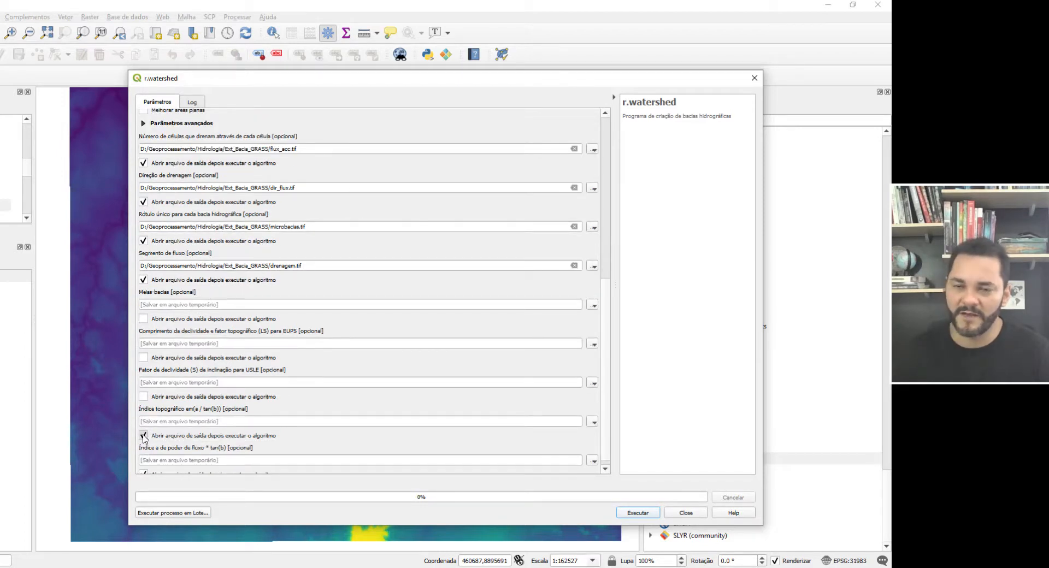
scroll(151, 437, "down", 1)
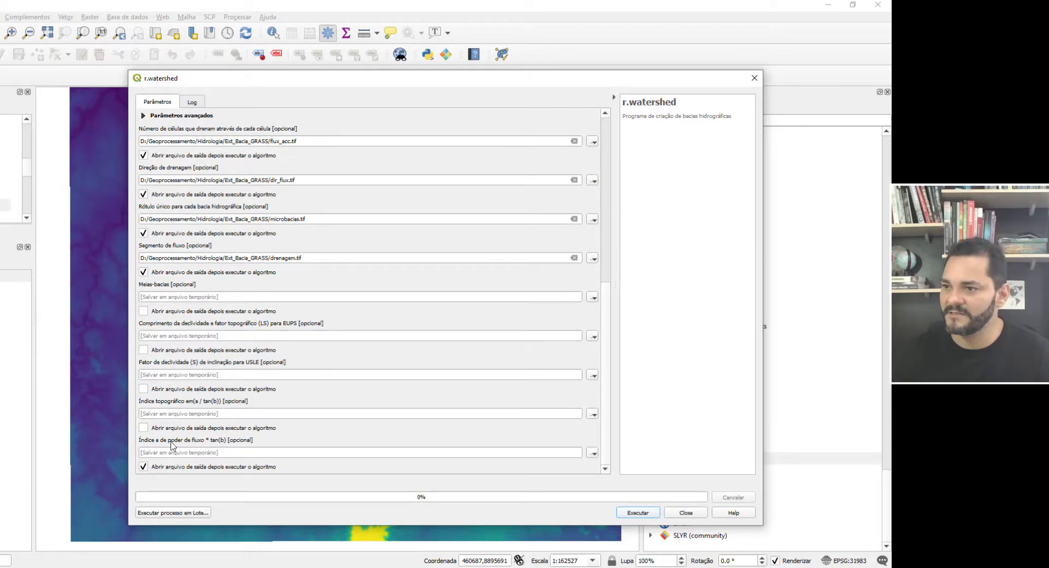
left_click(143, 468)
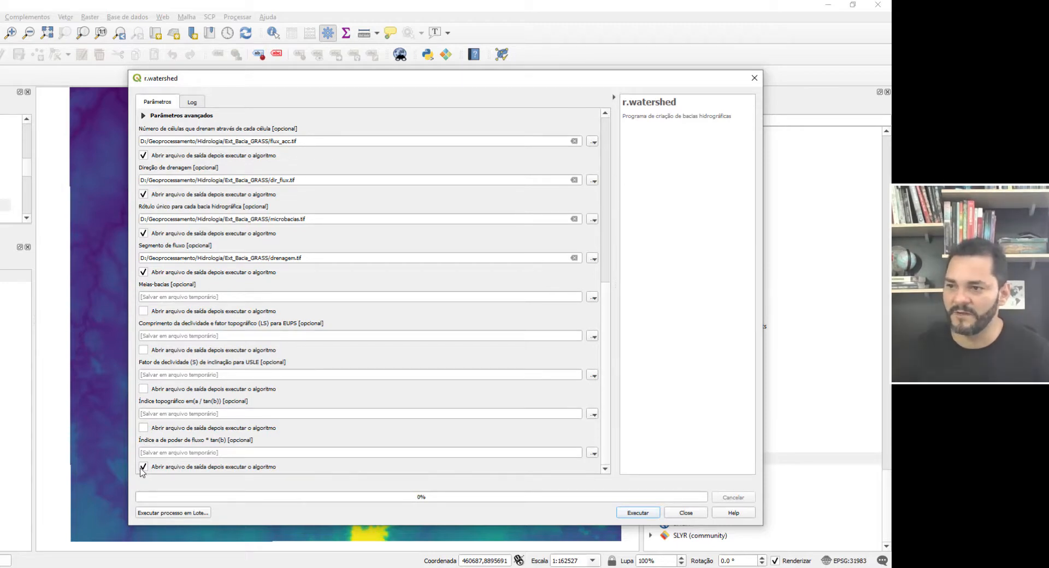
scroll(153, 461, "up", 2)
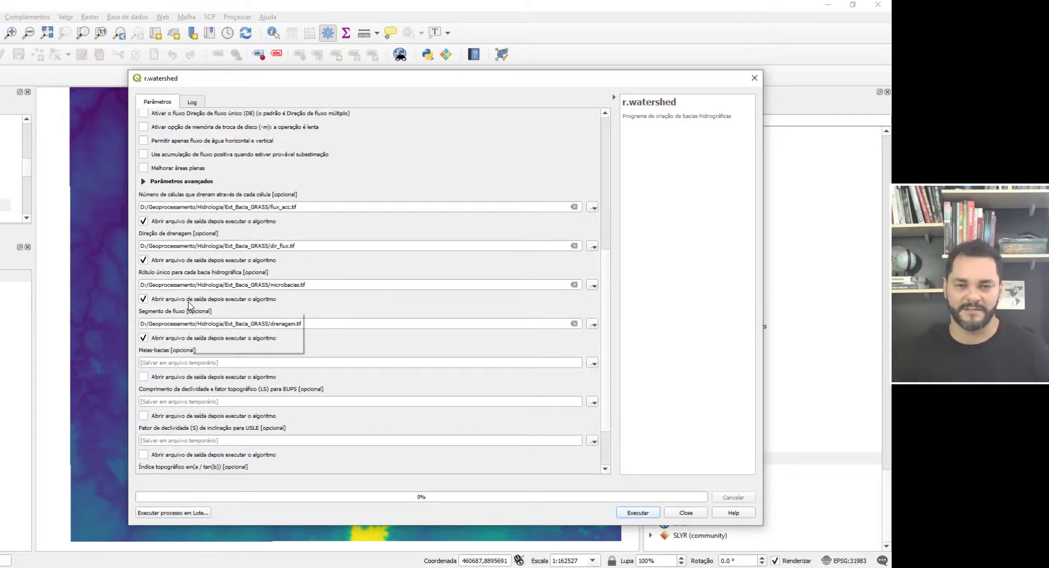
scroll(393, 385, "down", 2)
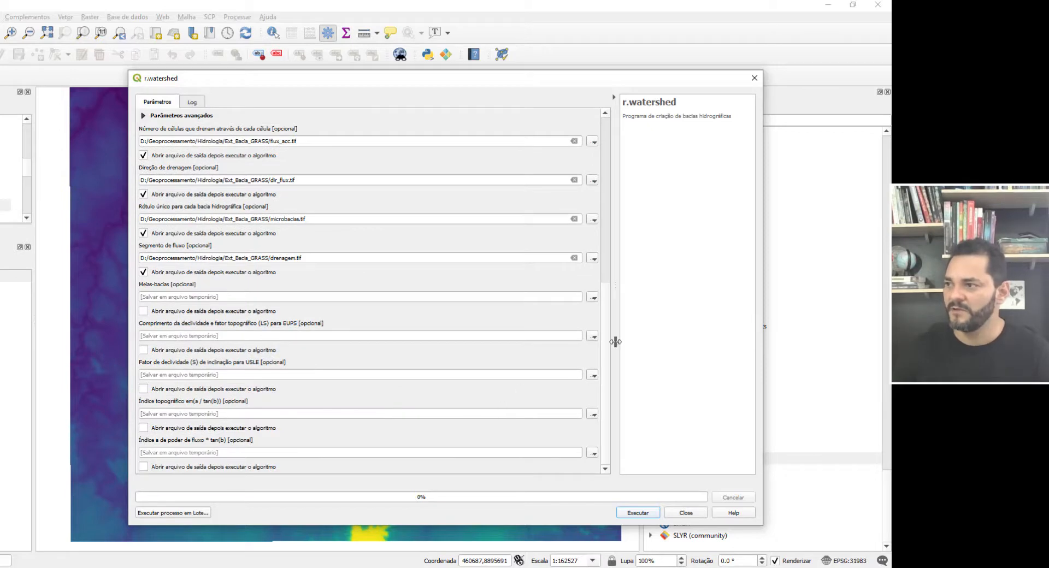
Step: Recheck the r.watershed parameters, run the tool, and close its dialog to view the microbacias raster
left_click_drag(610, 356, 617, 175)
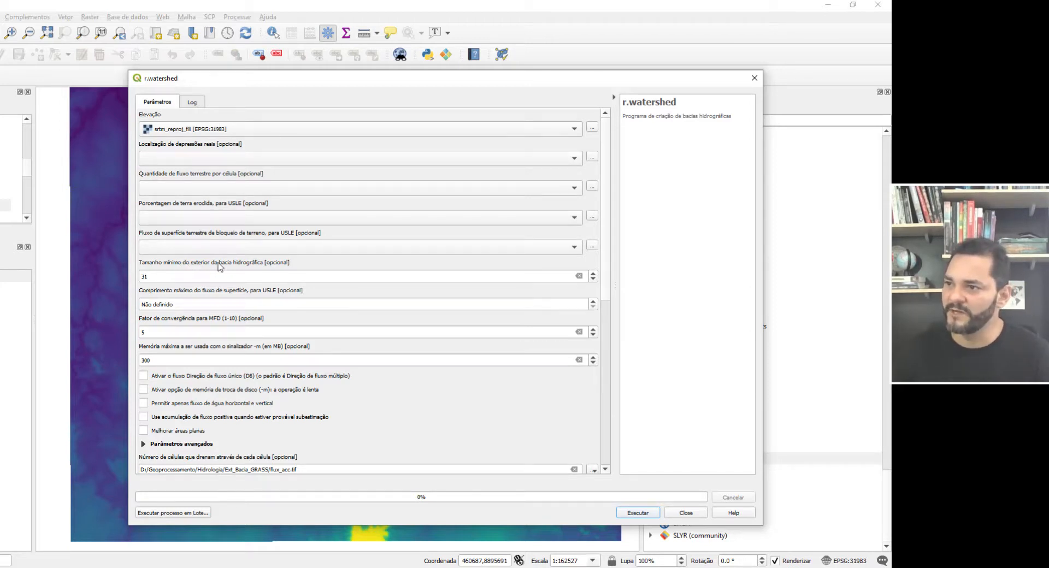
left_click(191, 274)
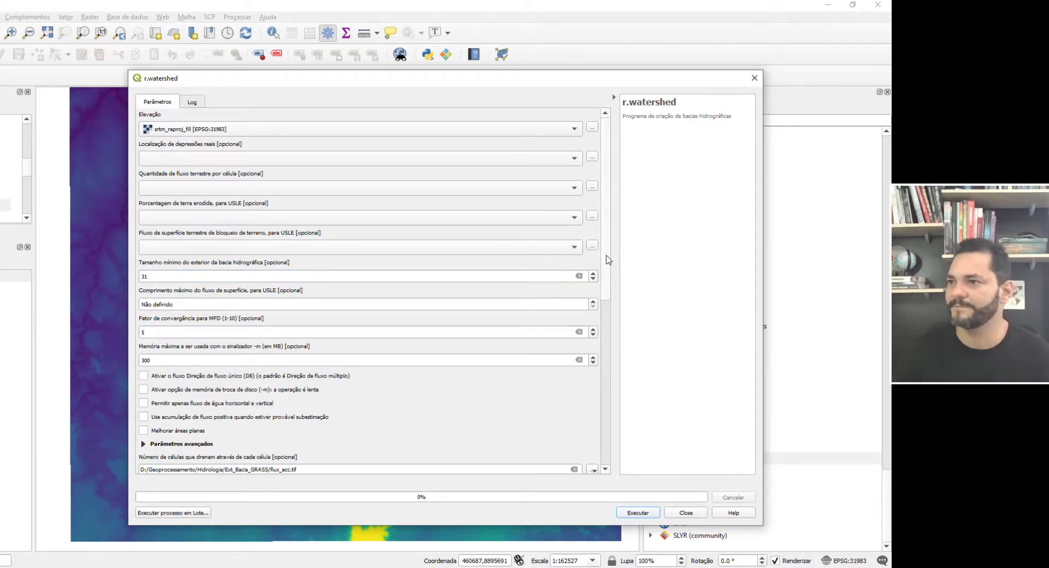
left_click_drag(608, 260, 620, 386)
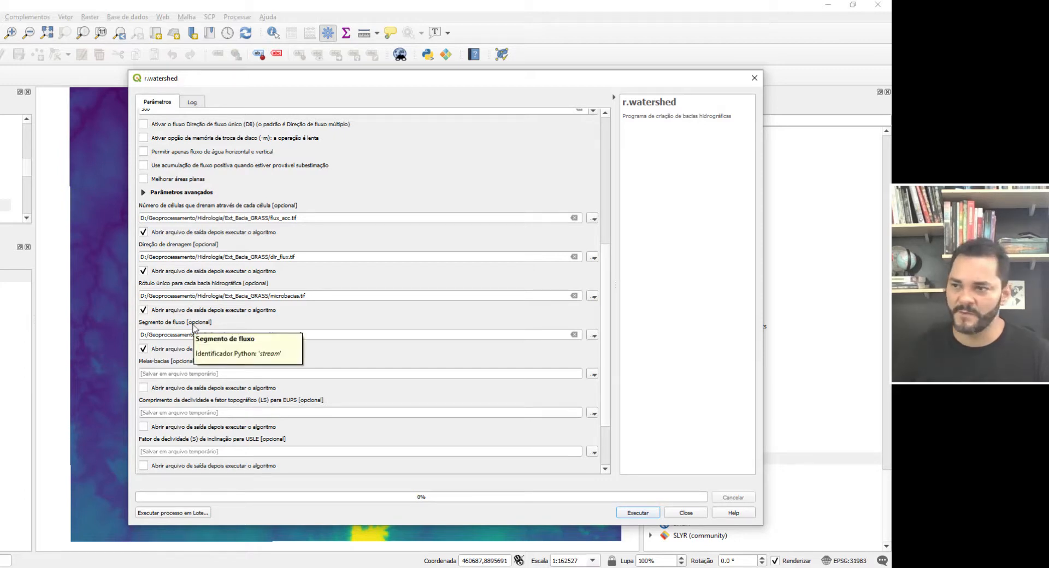
left_click(637, 513)
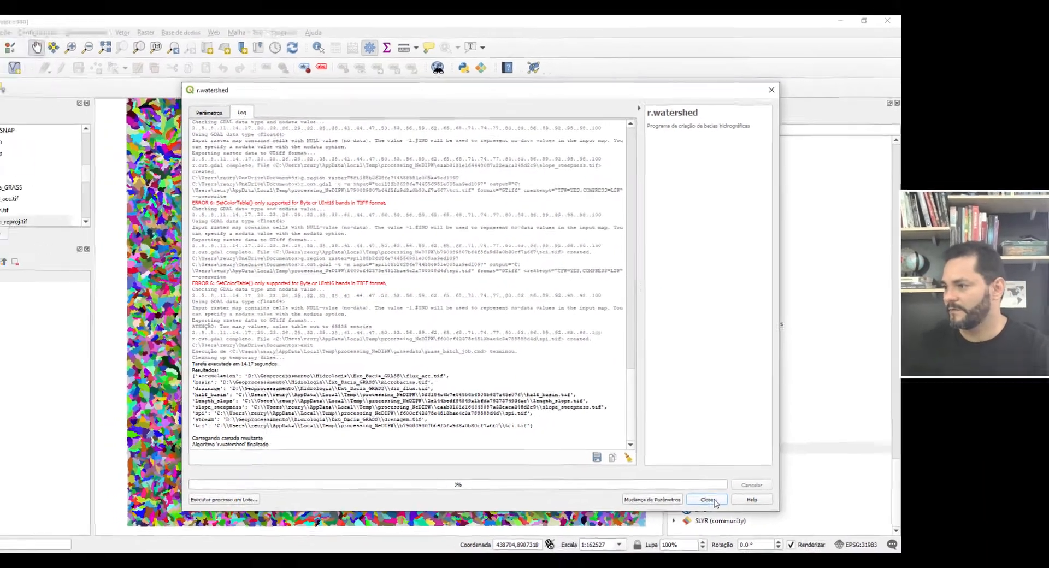
left_click(687, 515)
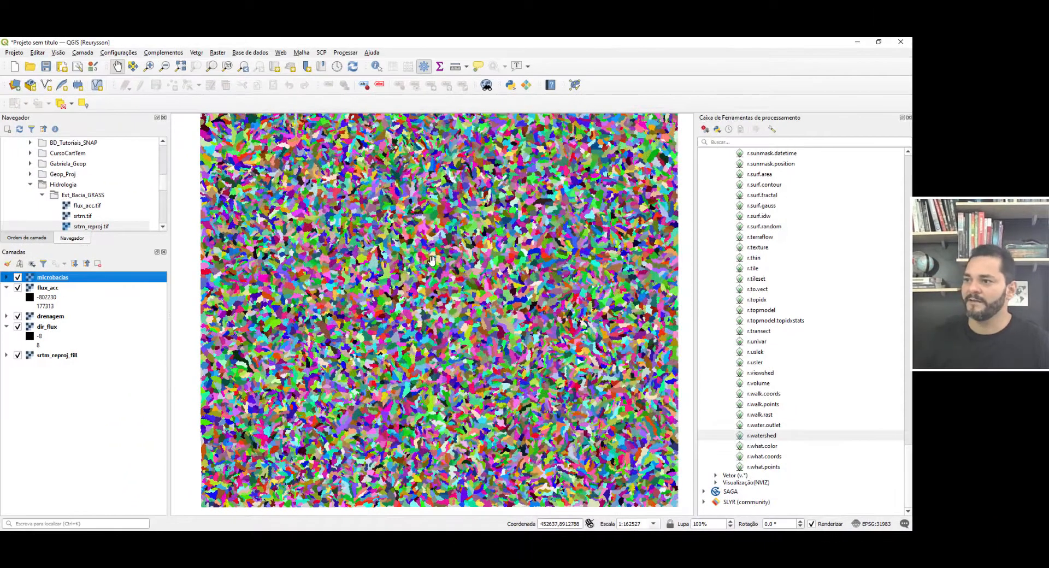
scroll(420, 248, "up", 1)
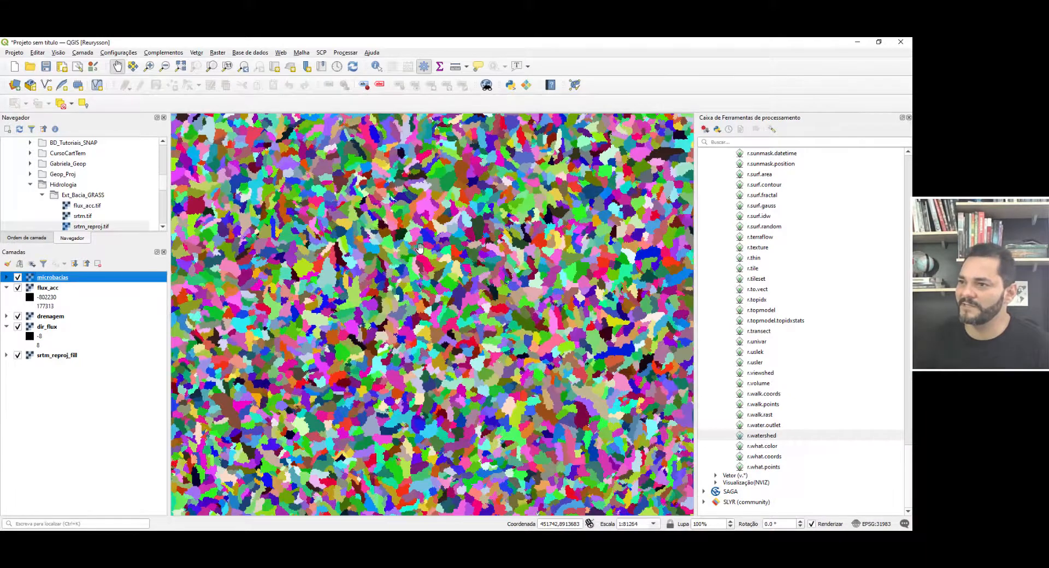
Step: Hide the microbacias, flux_acc and drenagem layers one after another to inspect each r.watershed output down to dir_flux
scroll(419, 249, "down", 1)
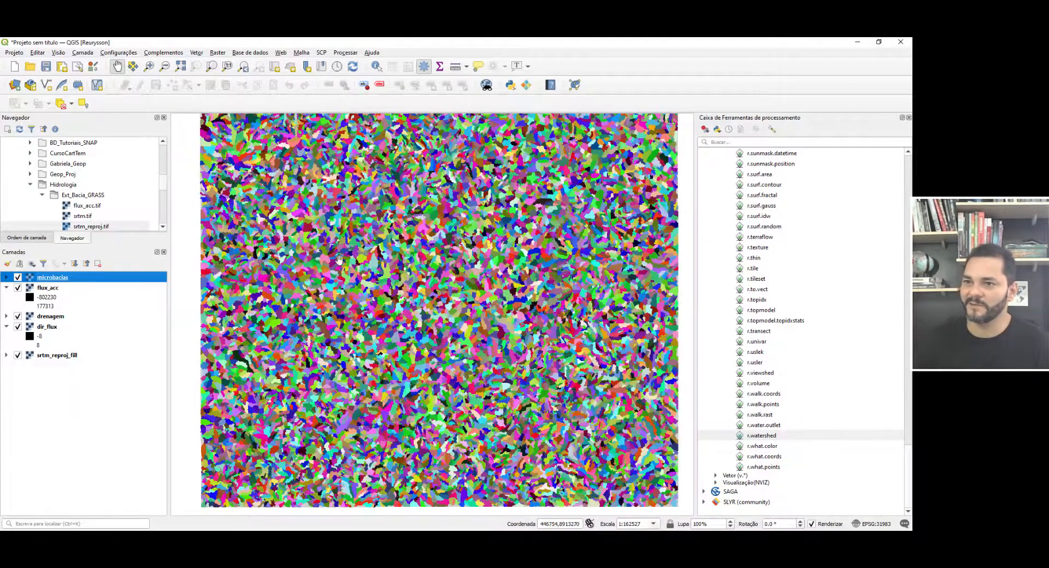
left_click(18, 278)
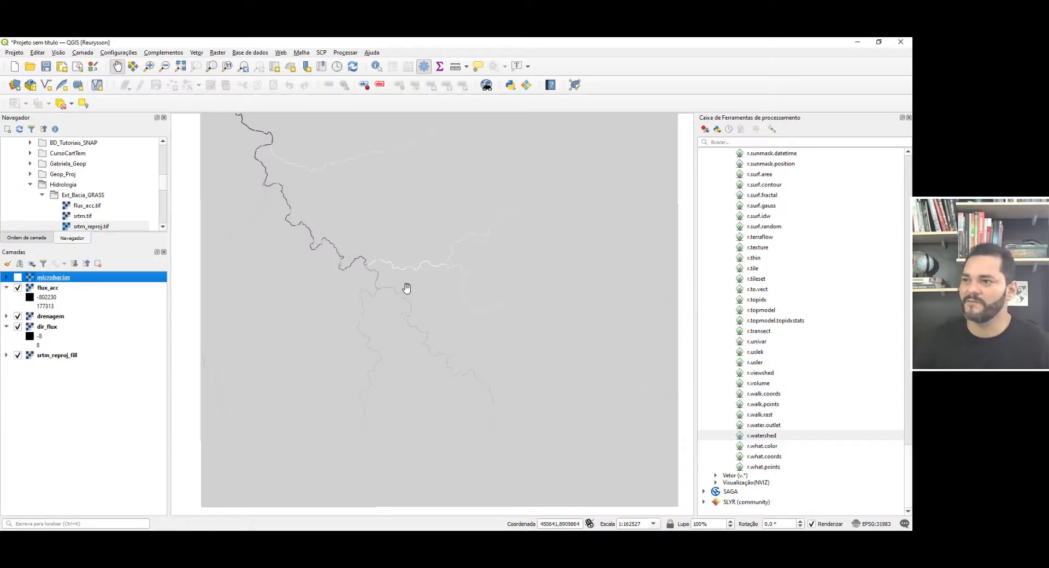
left_click(18, 288)
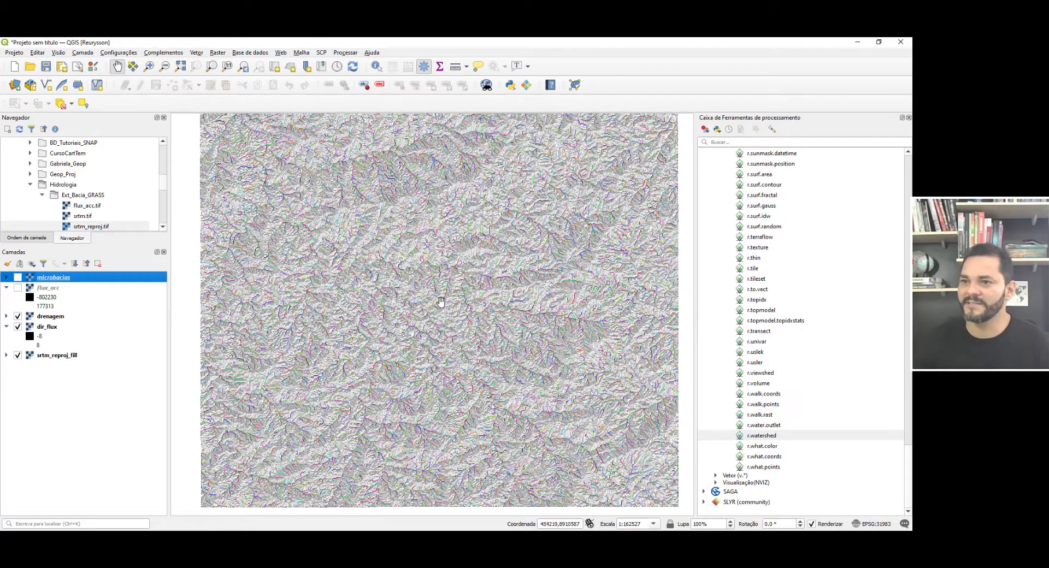
left_click(18, 317)
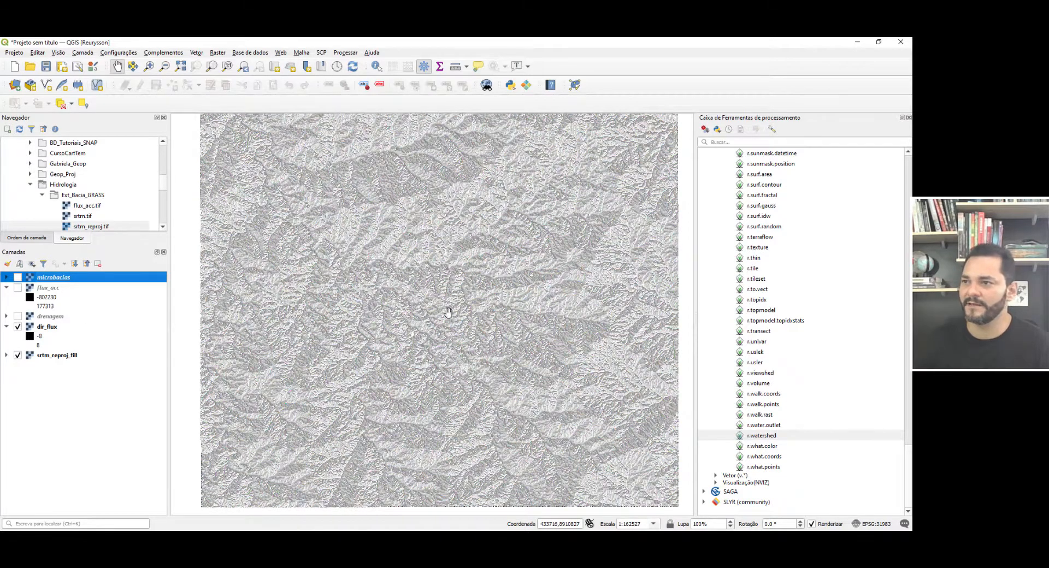
scroll(393, 308, "up", 2)
scroll(393, 308, "down", 1)
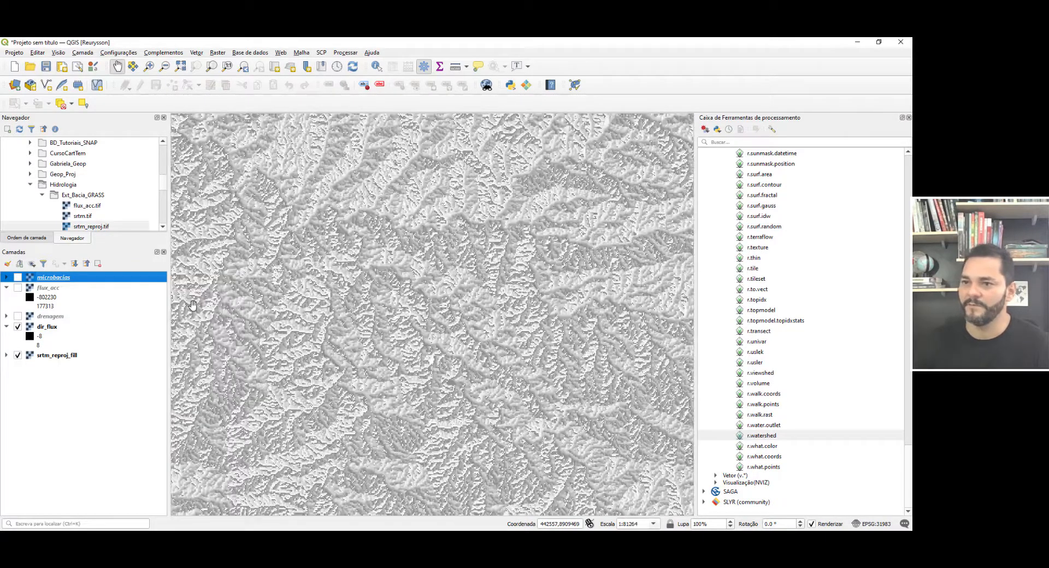
Step: Hide dir_flux, inspect the drenagem layer over the filled SRTM, and leave only srtm_reproj_fill shown
left_click(17, 316)
left_click(18, 326)
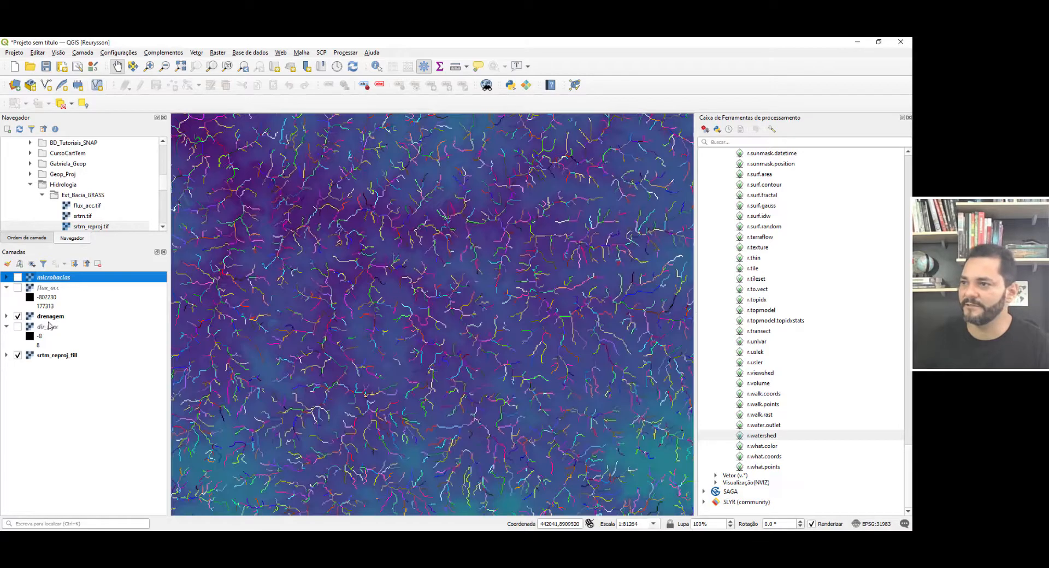
scroll(420, 241, "up", 1)
scroll(420, 248, "down", 3)
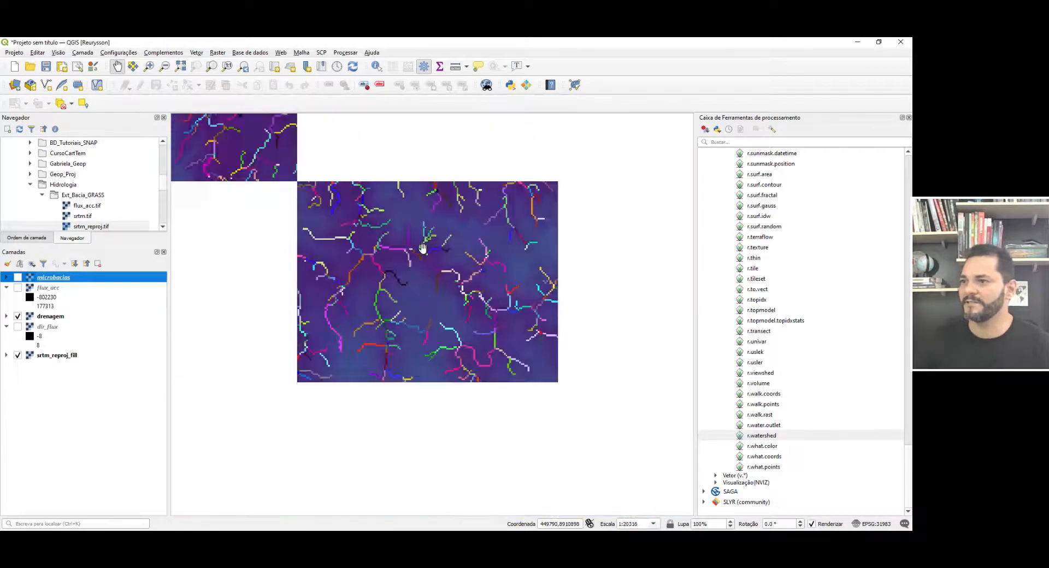
scroll(420, 250, "up", 1)
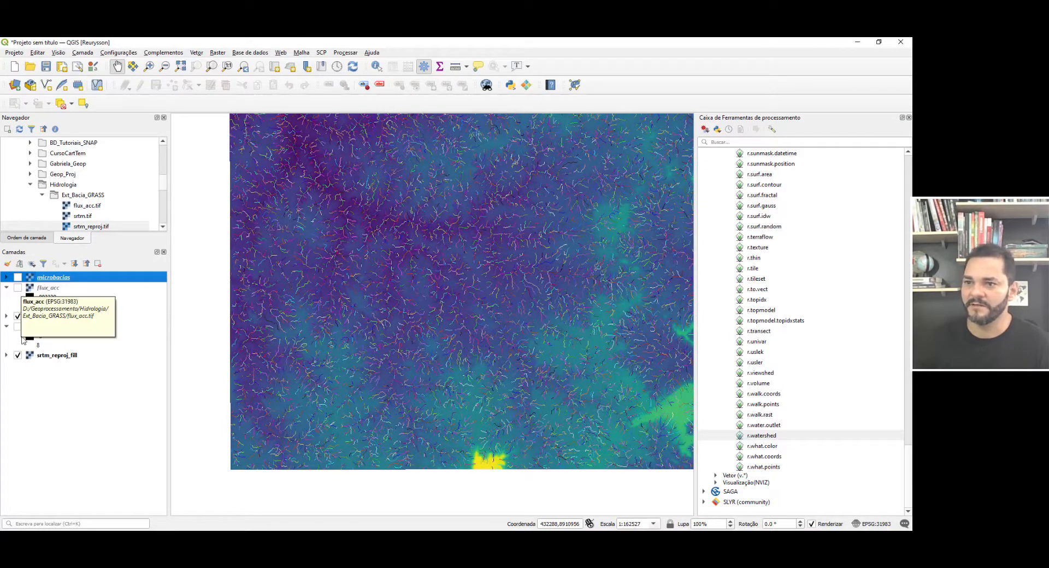
left_click(18, 317)
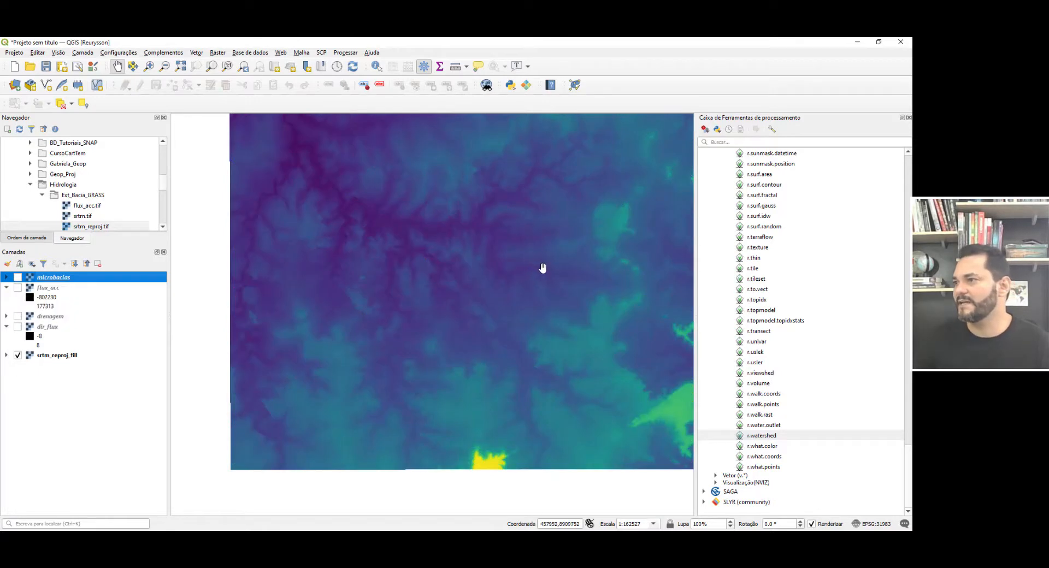
Step: Render srtm_reproj_fill as singleband pseudocolor (Banda simples falsa-cor) with the Greys color ramp and apply it
left_click_drag(595, 269, 483, 306)
scroll(481, 303, "up", 1)
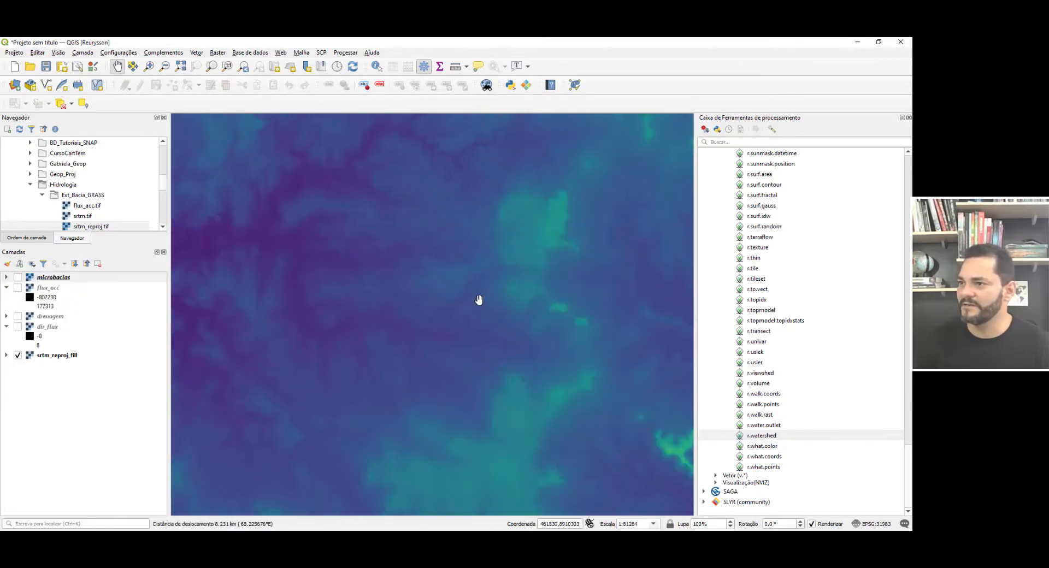
right_click(41, 354)
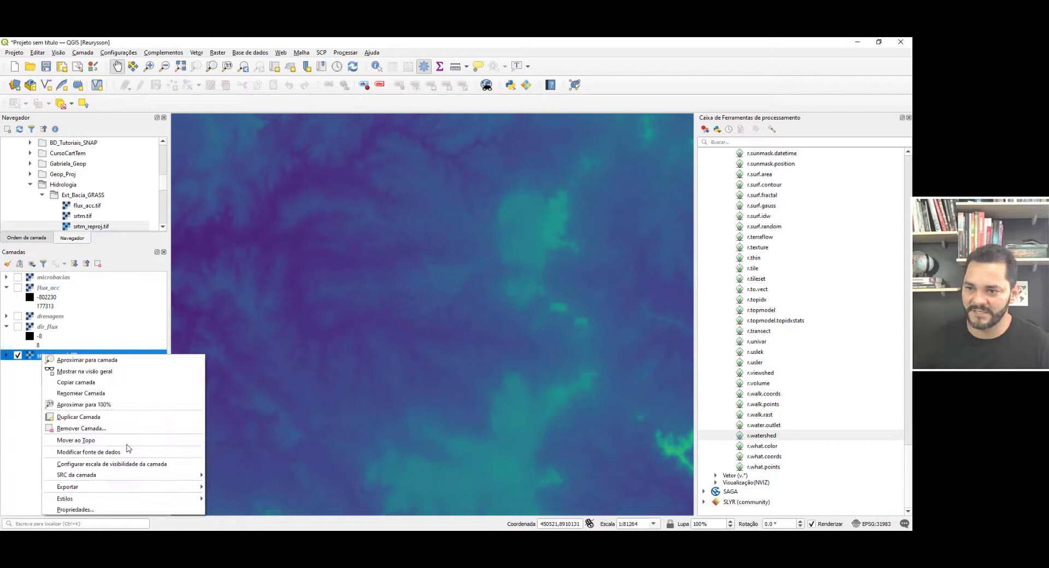
left_click(129, 509)
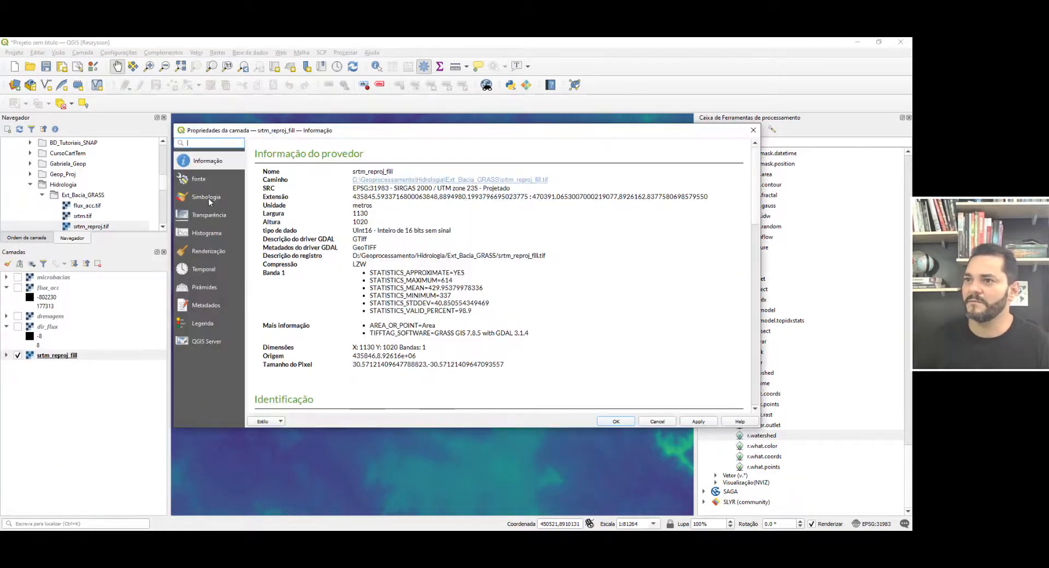
left_click(212, 198)
left_click(362, 161)
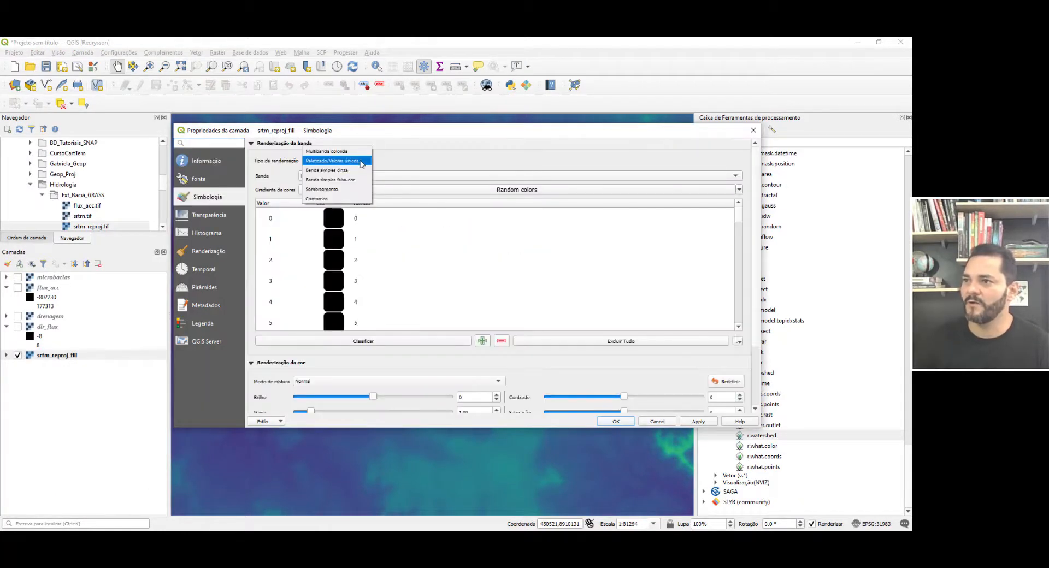
left_click(344, 180)
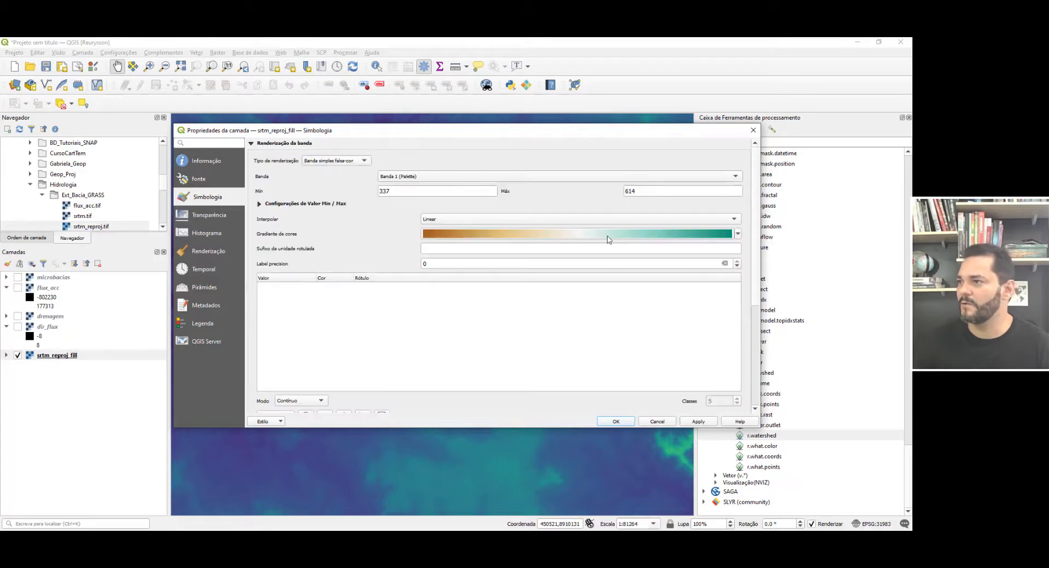
left_click(738, 235)
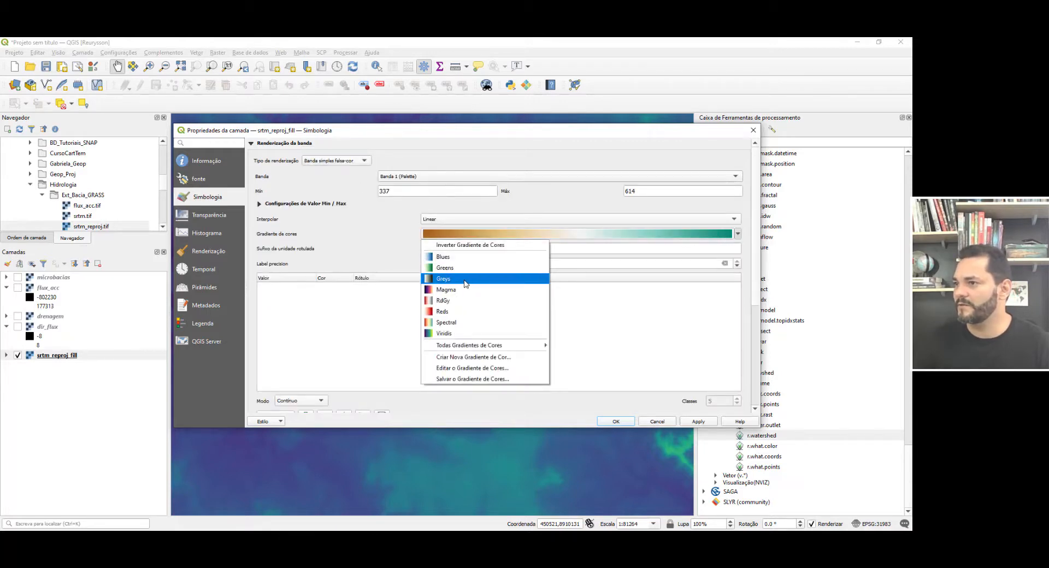
left_click(466, 280)
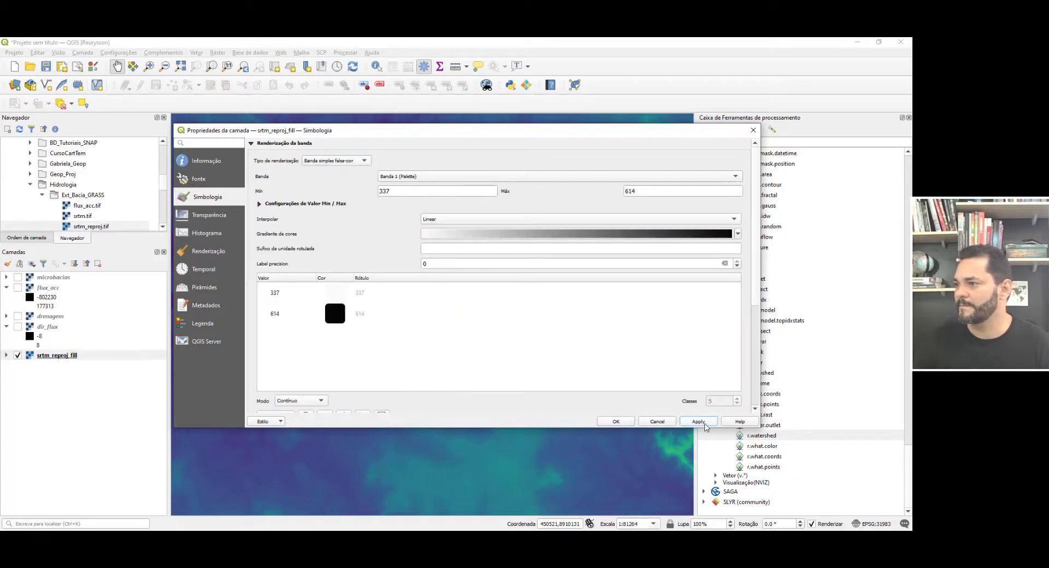
left_click(702, 424)
left_click(616, 421)
Step: Invert the Greys color ramp of srtm_reproj_fill and apply the new symbology
scroll(414, 288, "down", 2)
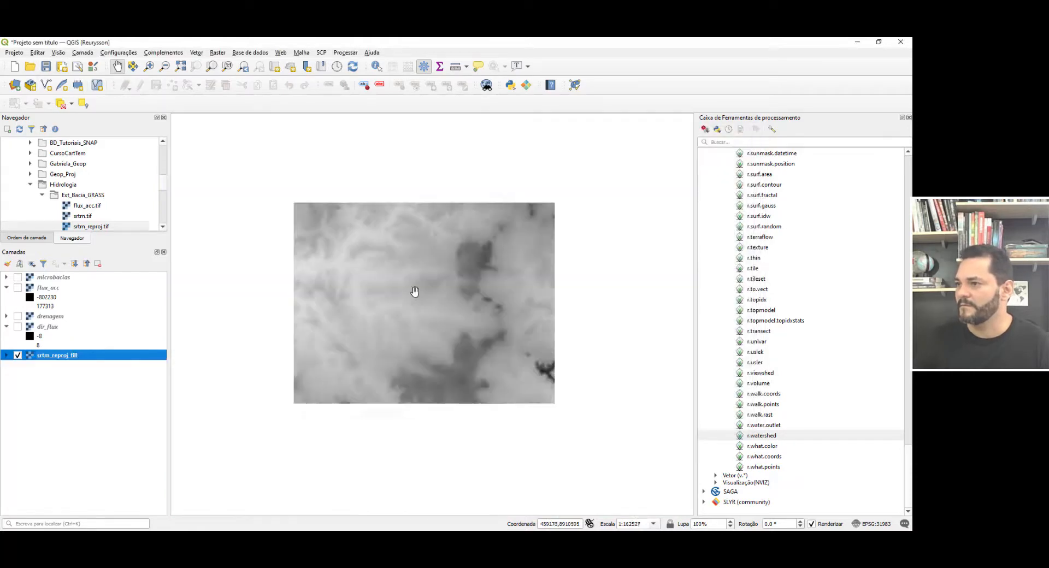
left_click_drag(397, 281, 432, 306)
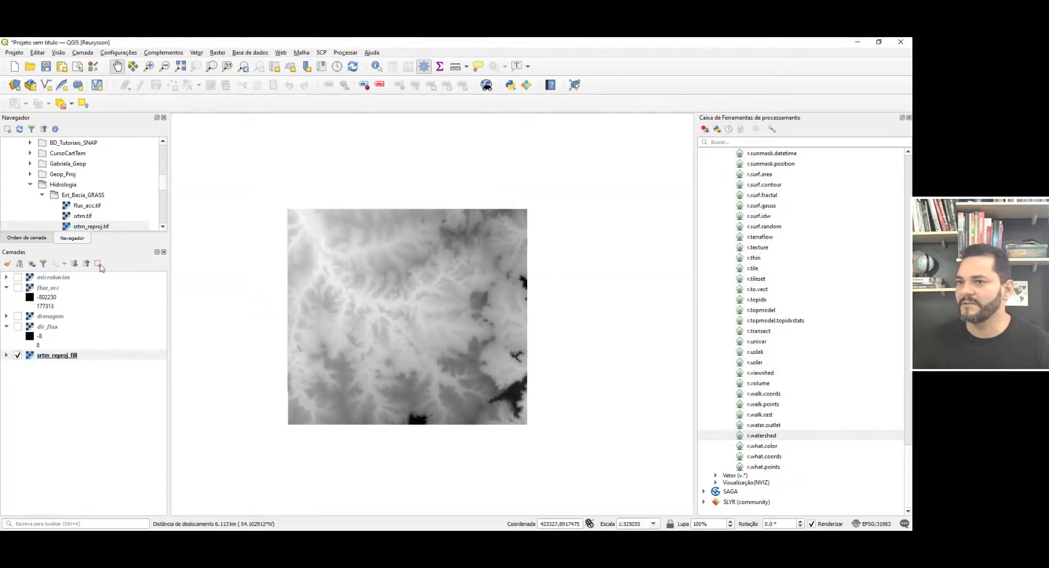
scroll(437, 289, "up", 1)
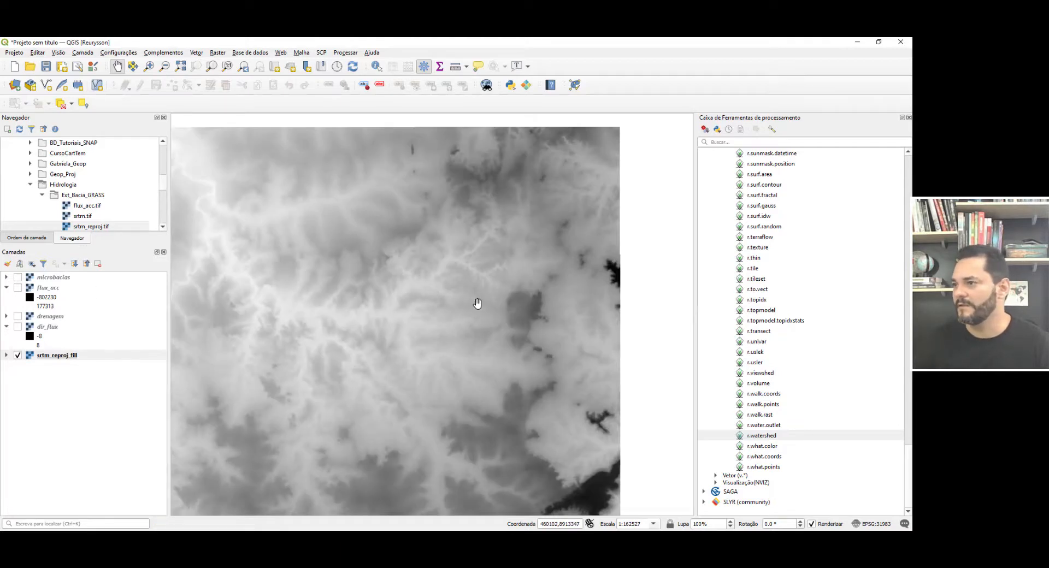
right_click(68, 357)
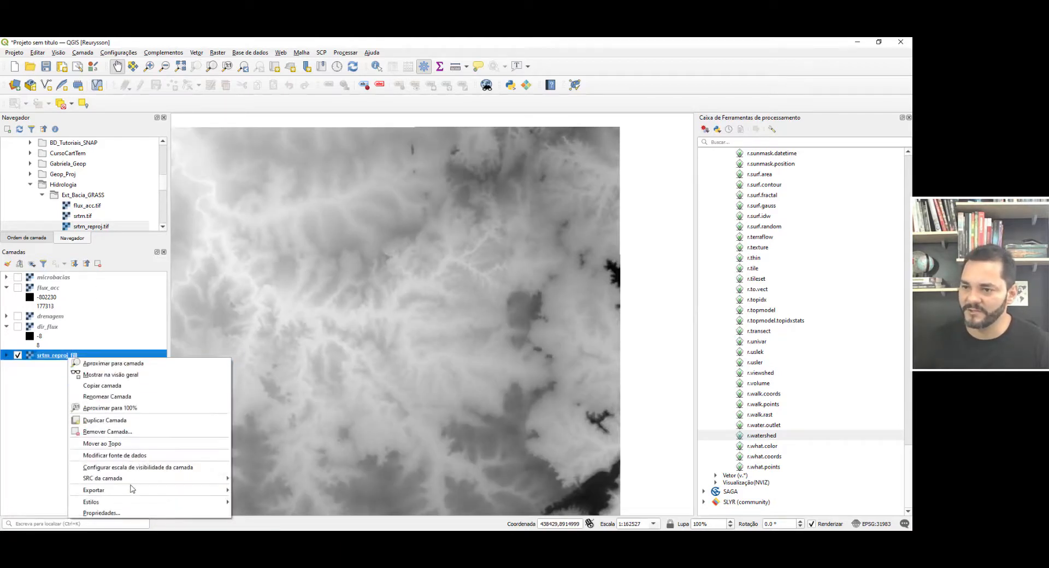
left_click(134, 512)
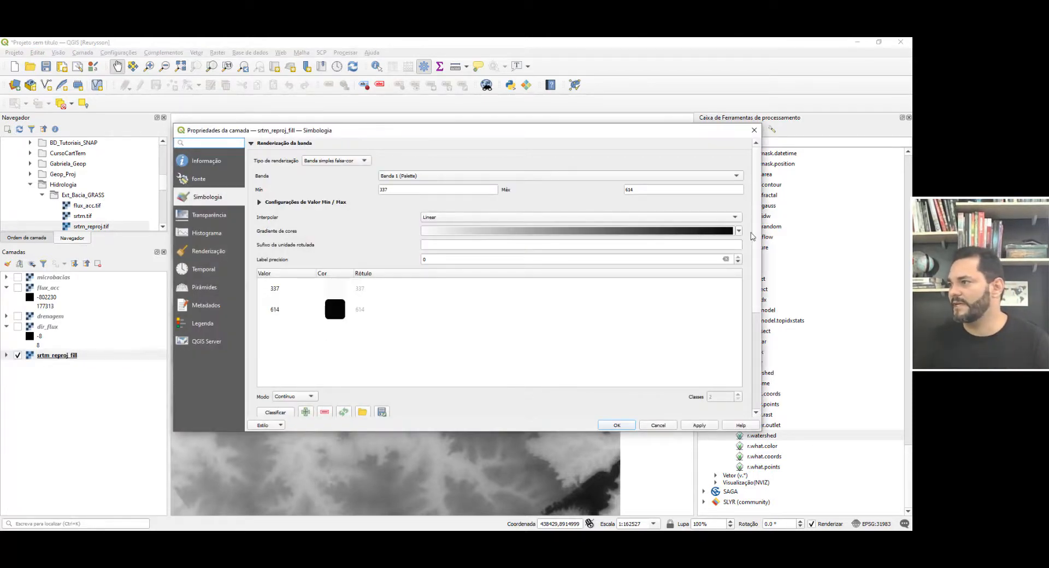
left_click(738, 232)
left_click(461, 242)
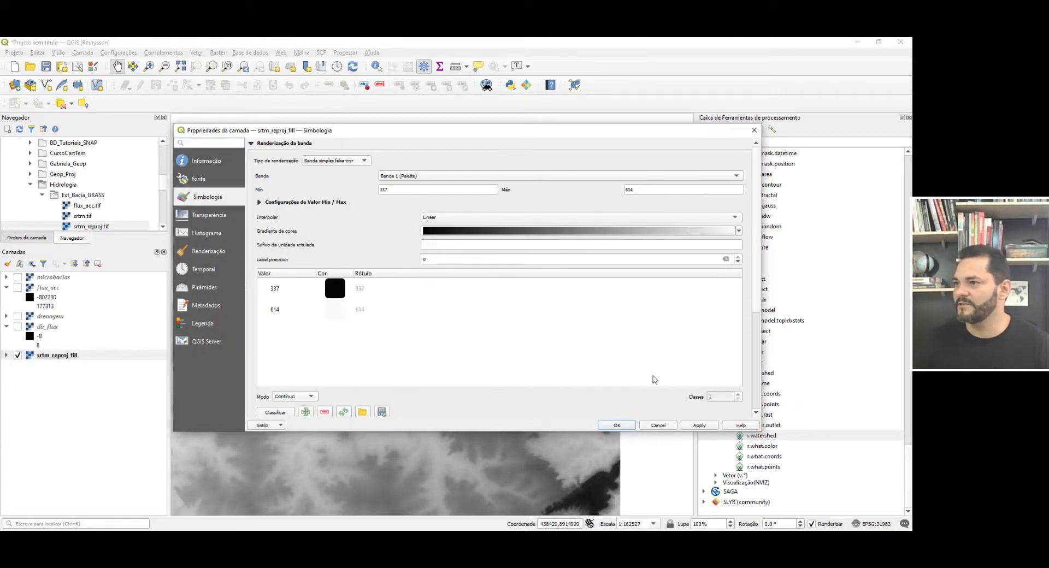
left_click(707, 427)
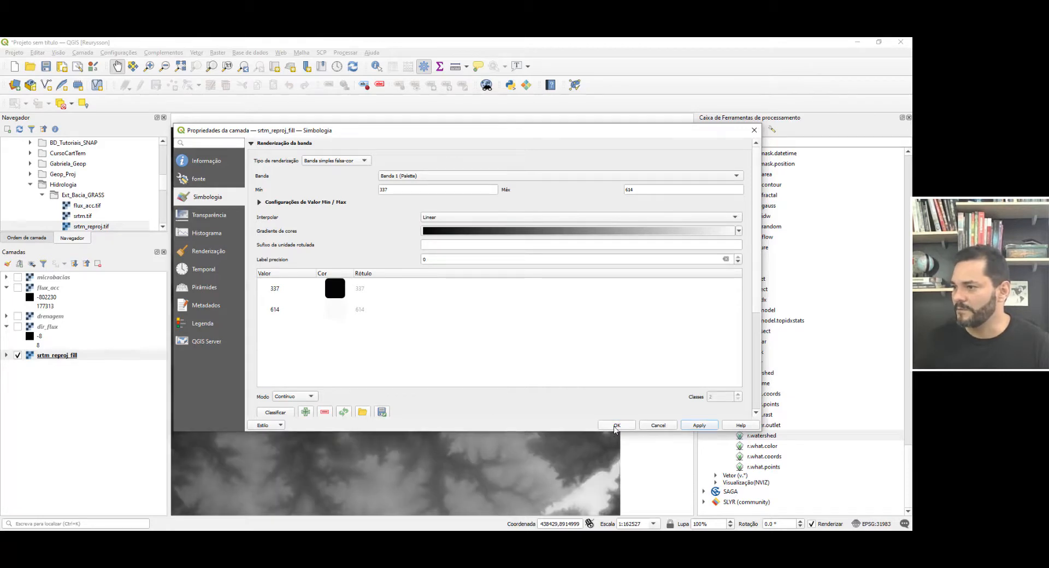
left_click(616, 426)
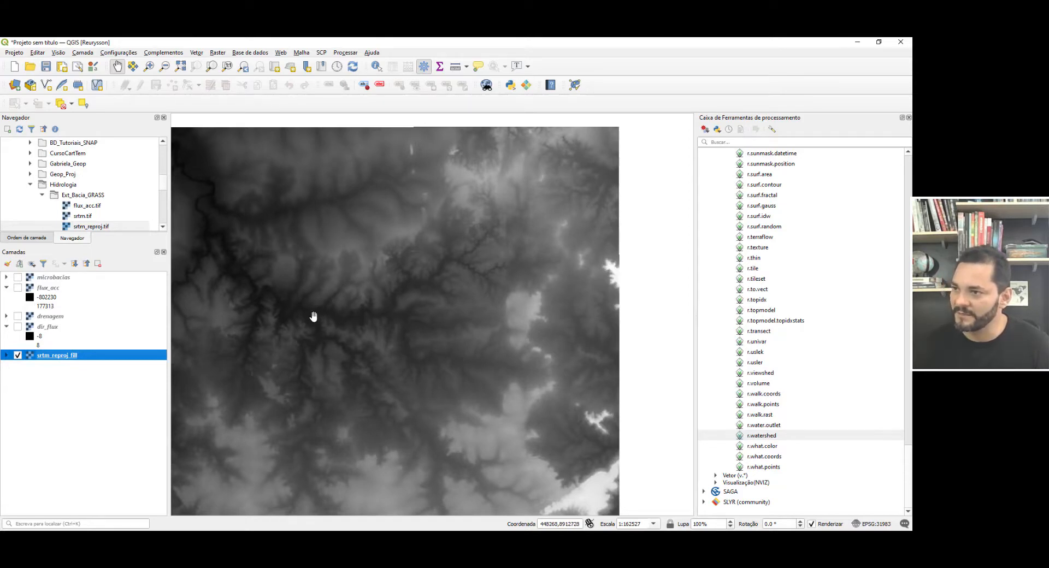
Step: Compare the valleys in srtm_reproj_fill with the main channels of flux_acc, hide flux_acc again, and examine the terrain
scroll(314, 314, "up", 1)
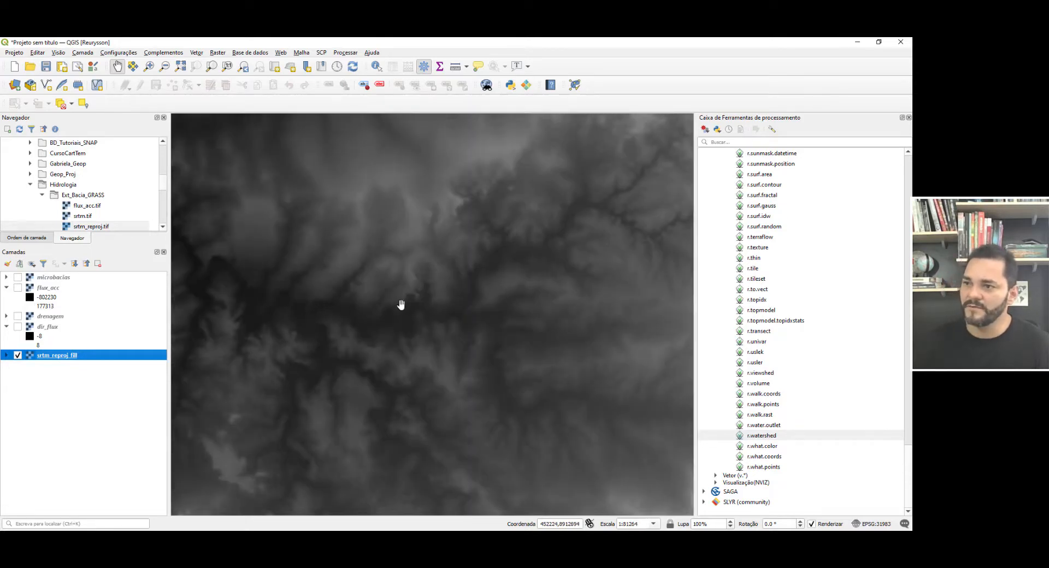
scroll(321, 313, "down", 1)
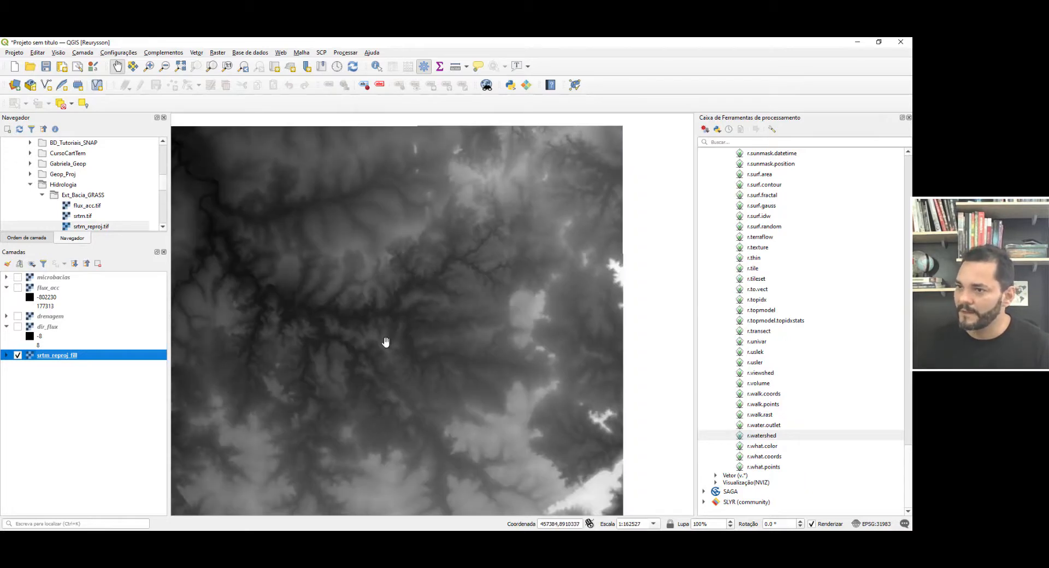
left_click(17, 317)
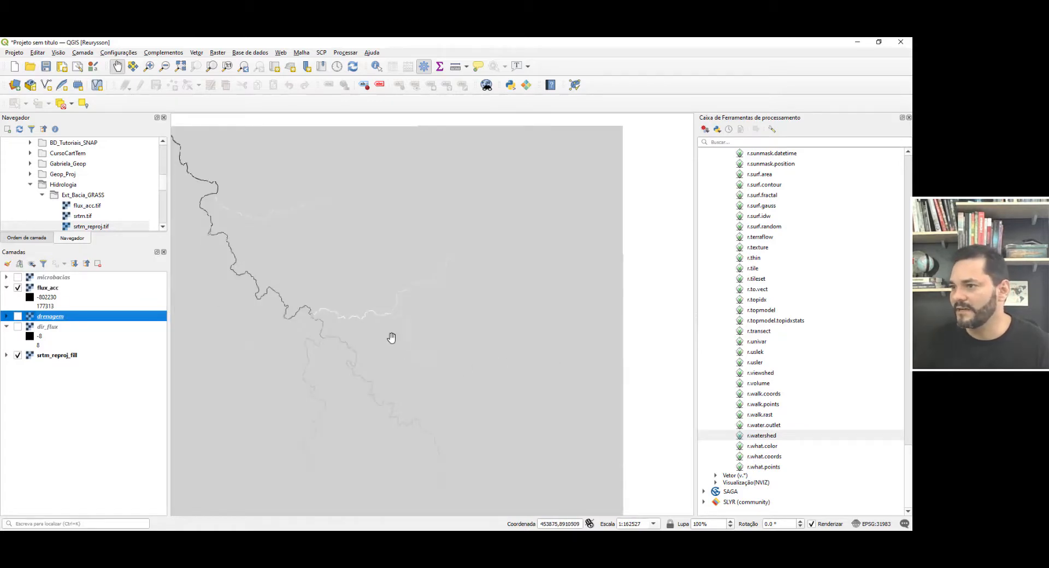
scroll(311, 317, "up", 2)
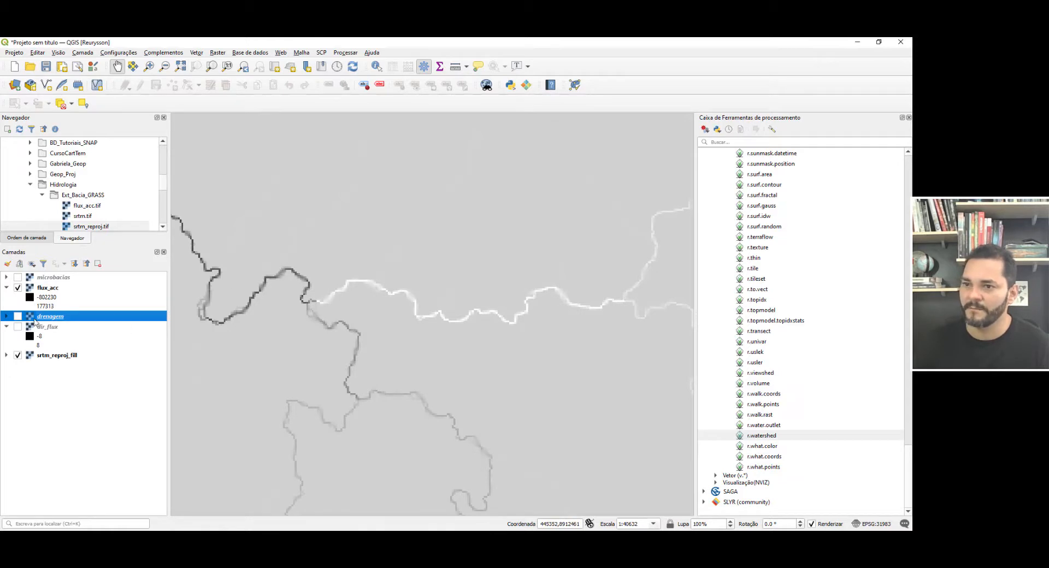
left_click(17, 290)
scroll(339, 297, "down", 2)
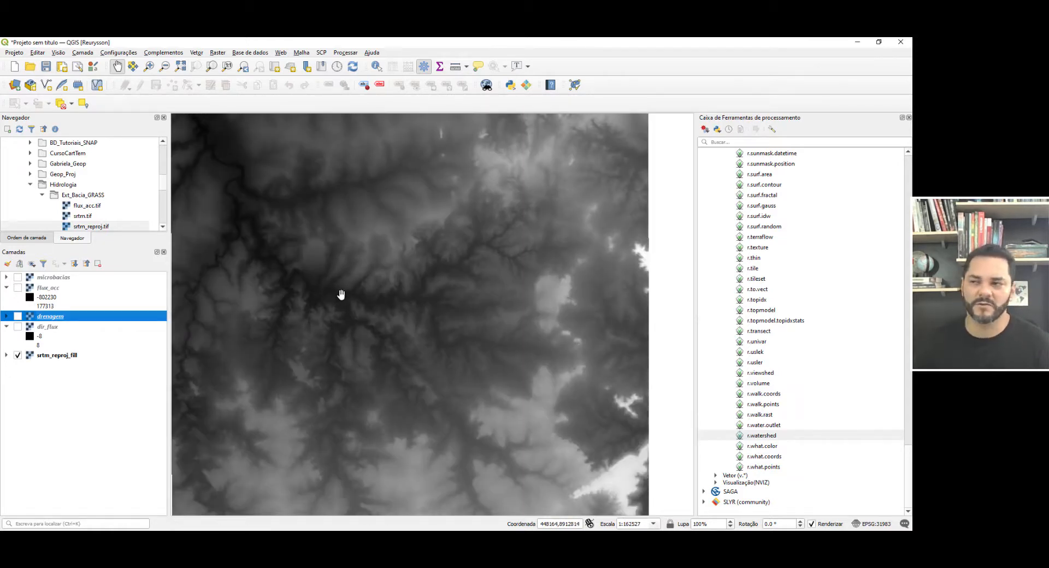
left_click_drag(337, 293, 315, 326)
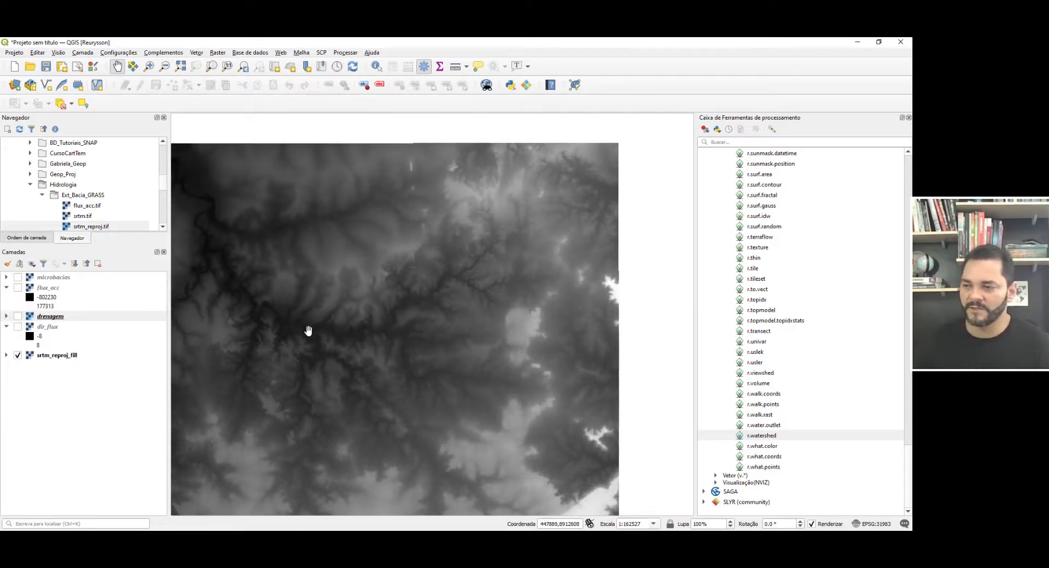
scroll(309, 329, "up", 2)
scroll(437, 339, "down", 1)
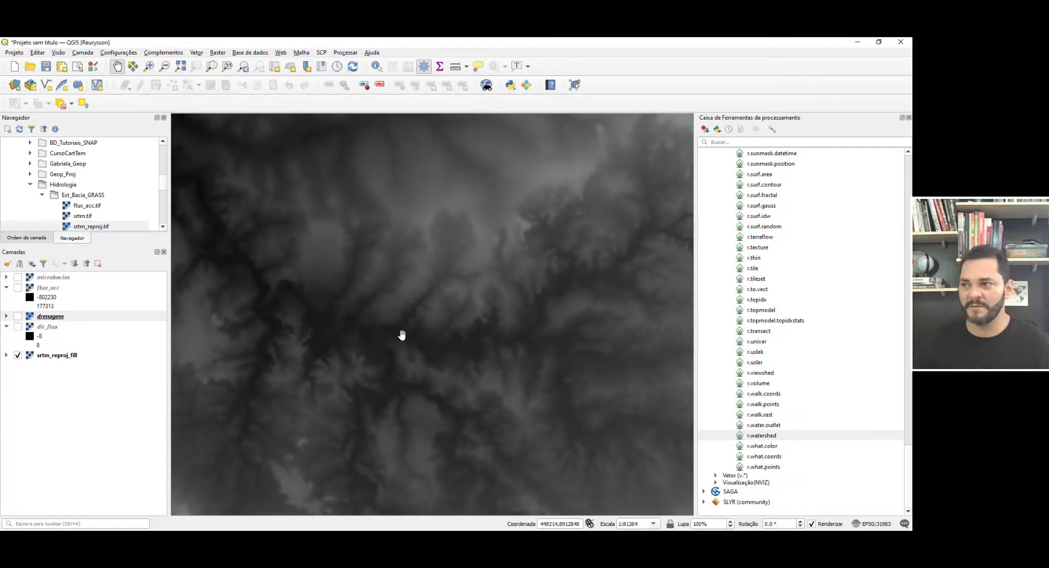
scroll(402, 335, "down", 3)
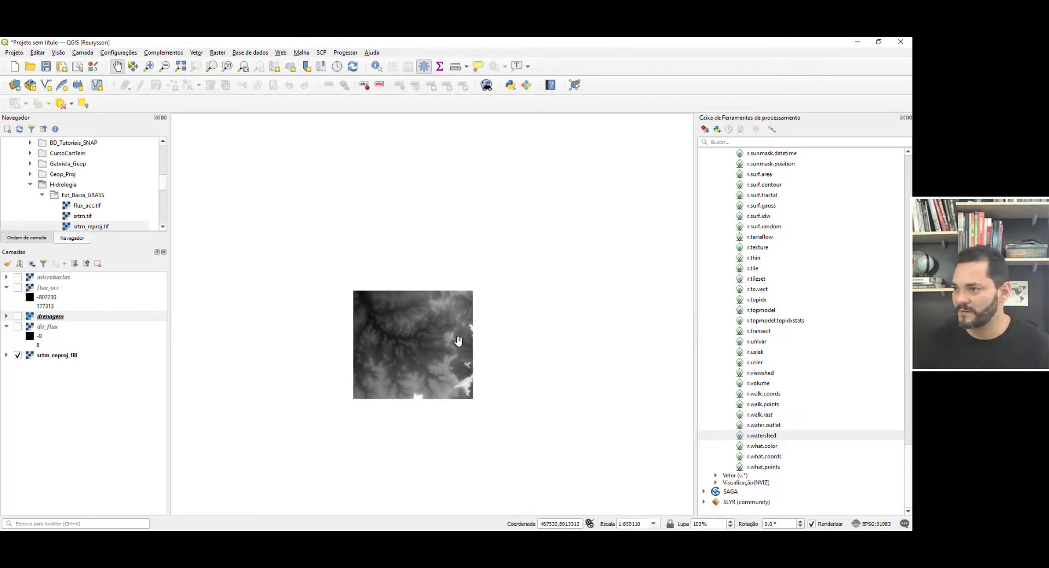
scroll(424, 327, "up", 1)
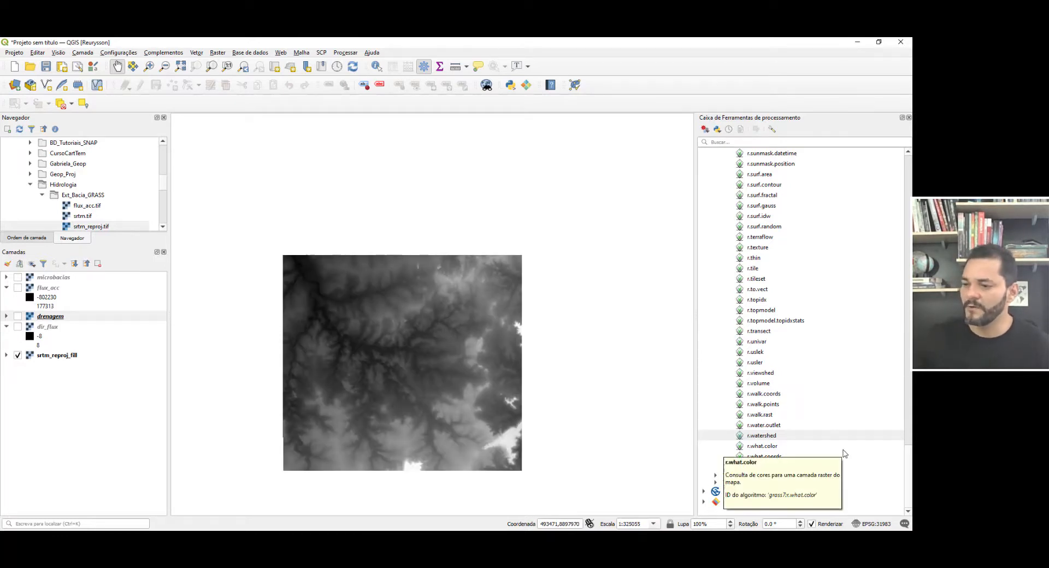
Step: Open the r.water.outlet tool and set dir_flux as its input raster map
left_click(786, 426)
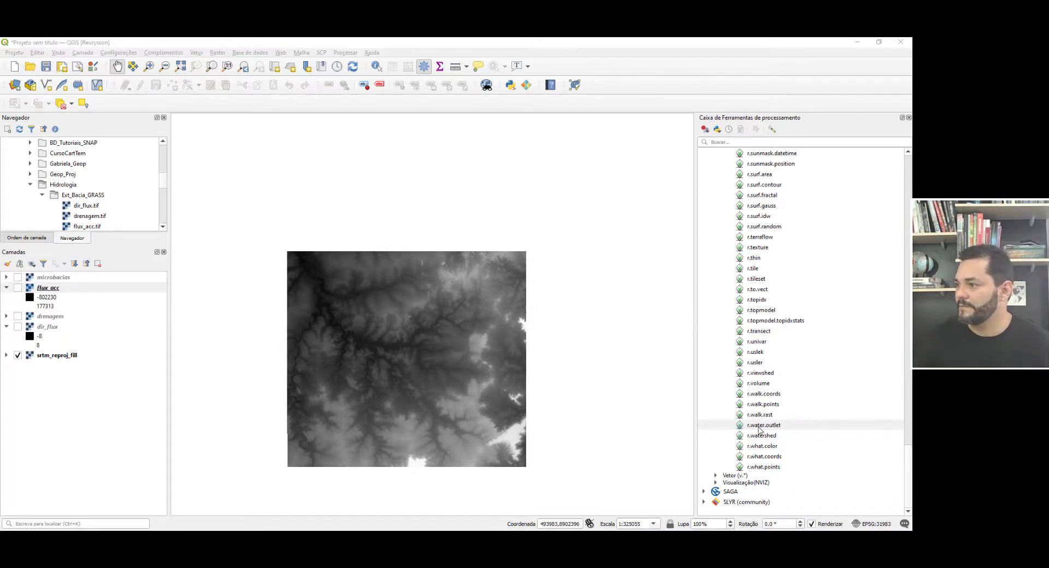
double_click(763, 426)
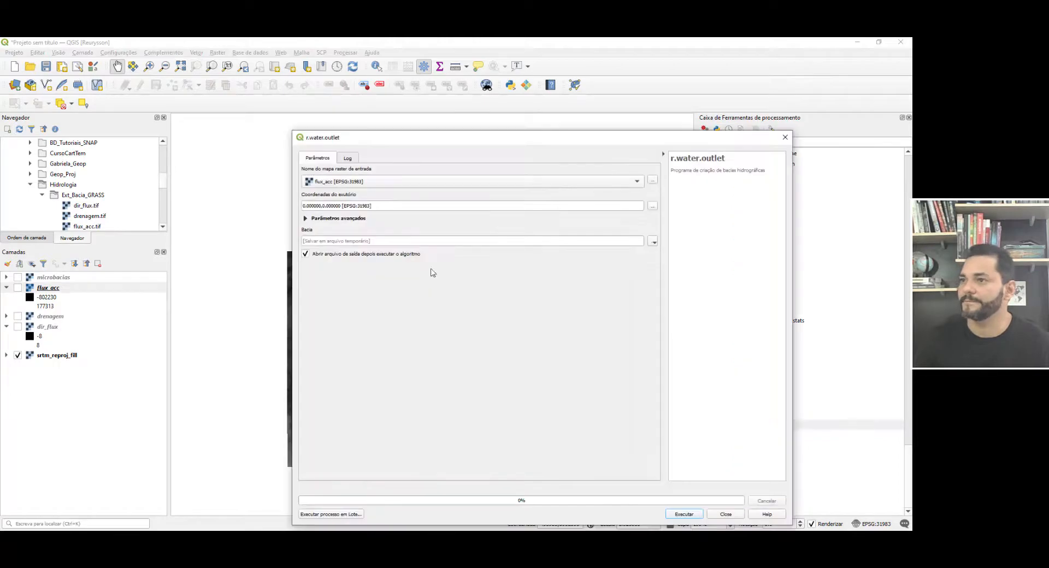
left_click_drag(417, 138, 396, 112)
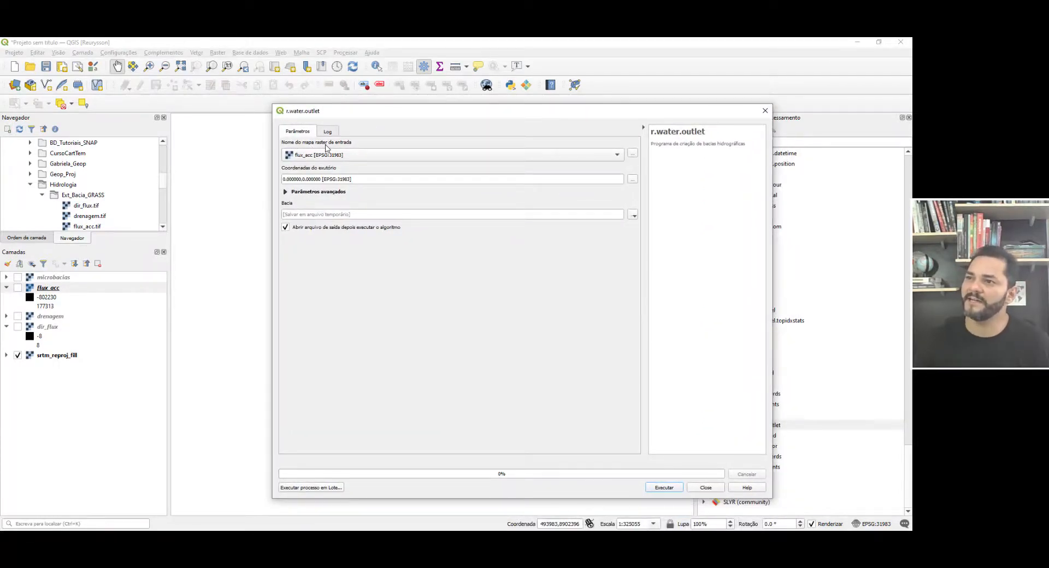
left_click(342, 157)
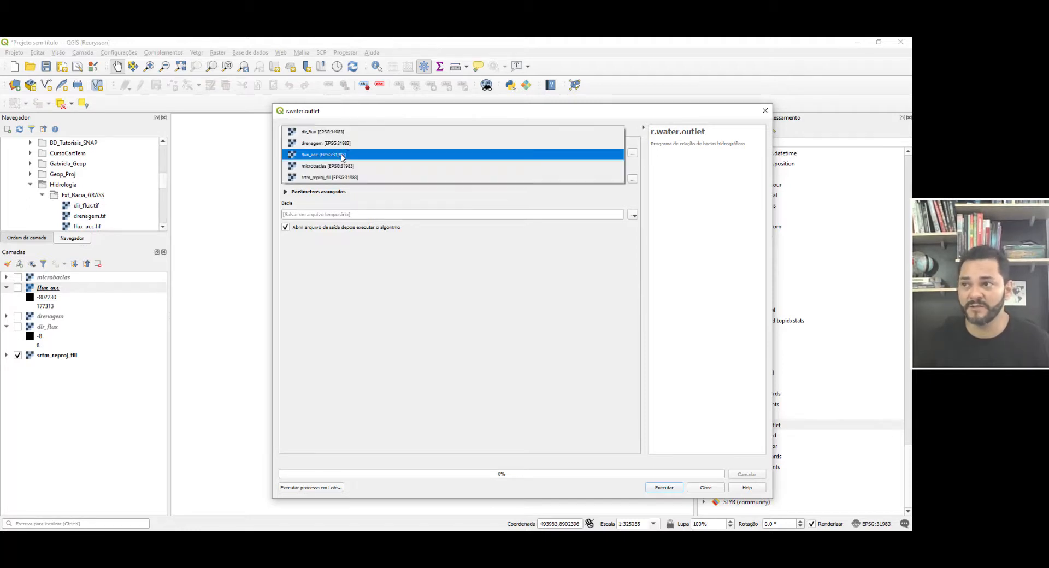
left_click(309, 134)
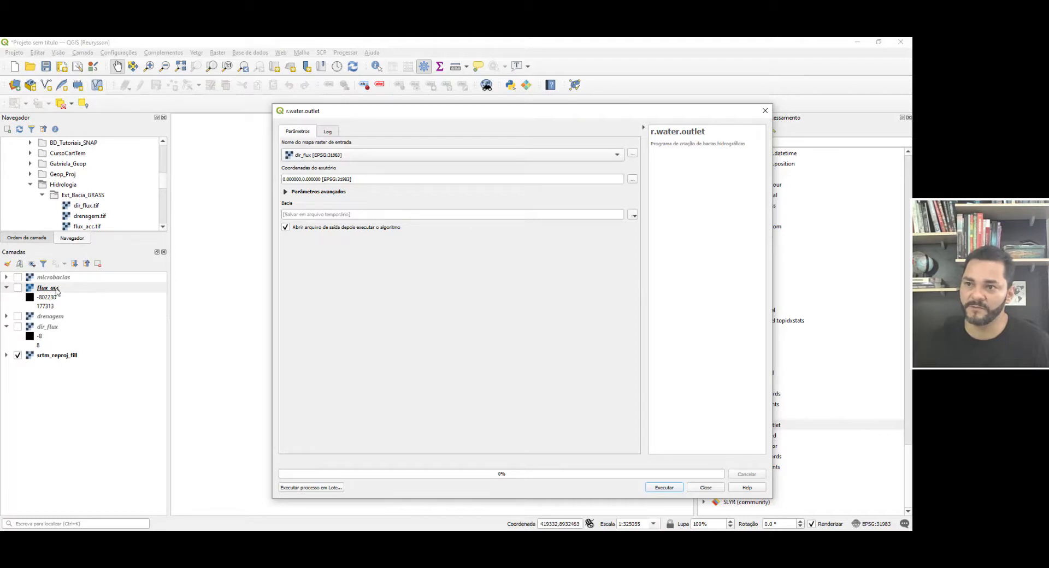
Step: Uncover the map beside the r.water.outlet dialog, show the flux_acc layer, and examine the junction where its white tributary meets the dark main channel
left_click_drag(428, 106, 590, 124)
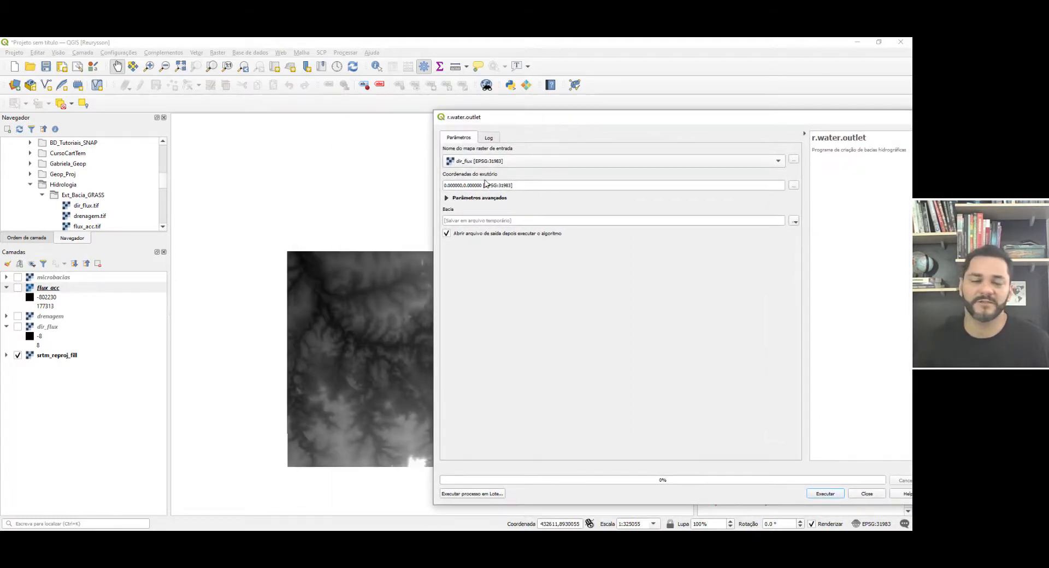
left_click_drag(383, 332, 313, 298)
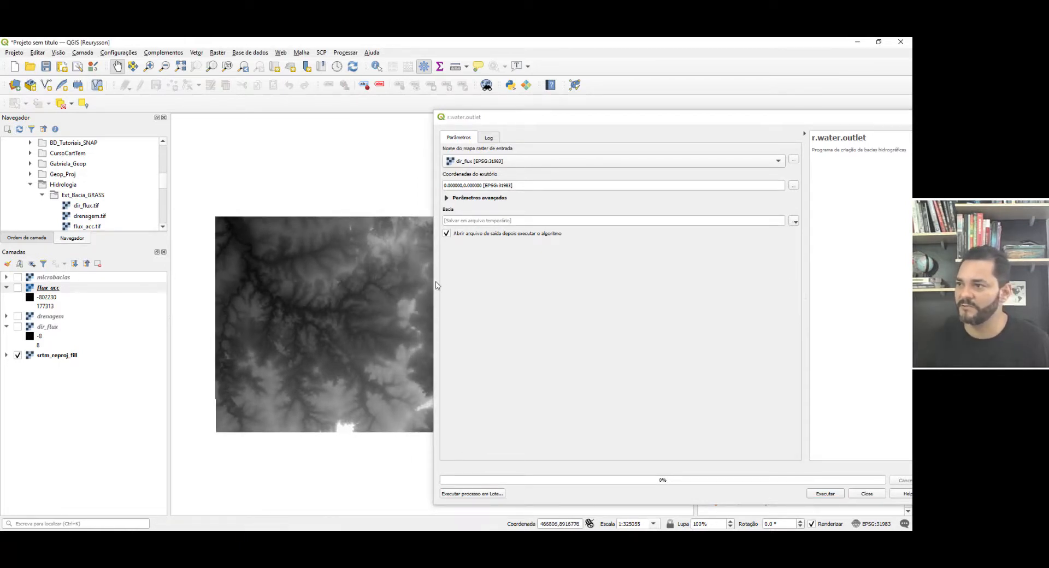
left_click_drag(432, 284, 572, 291)
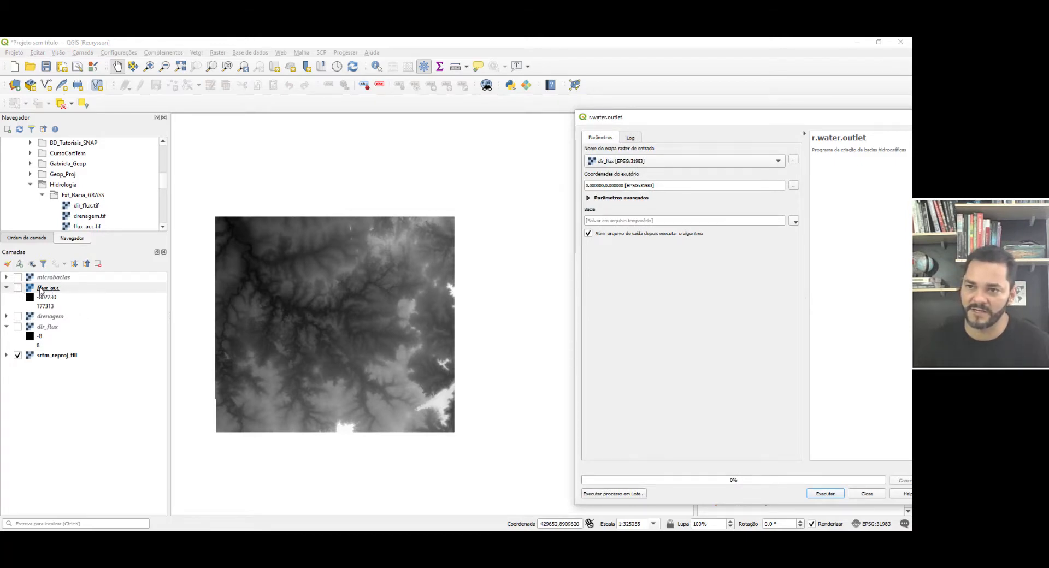
left_click(17, 287)
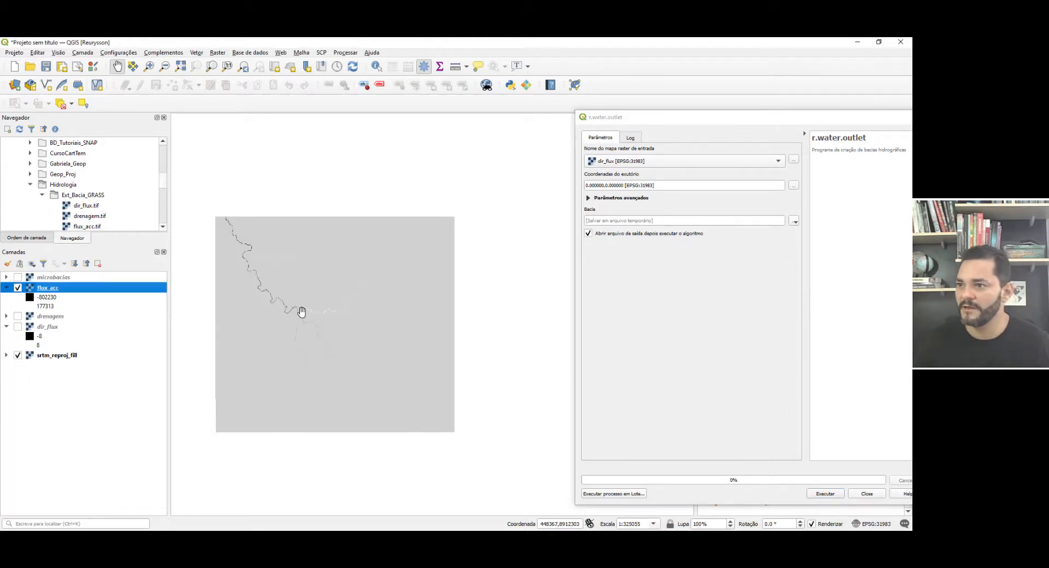
scroll(300, 305, "up", 3)
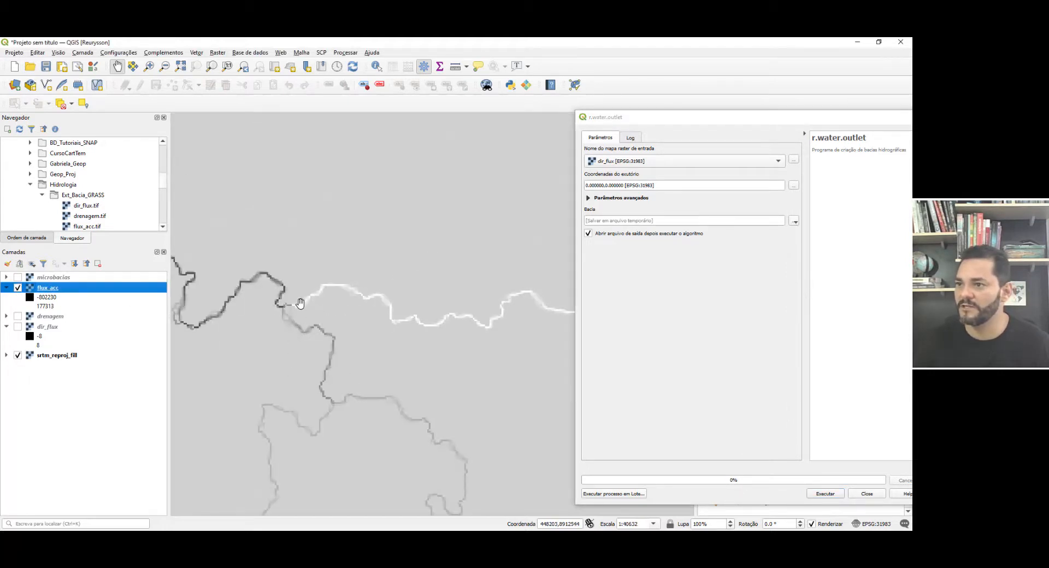
scroll(297, 304, "down", 2)
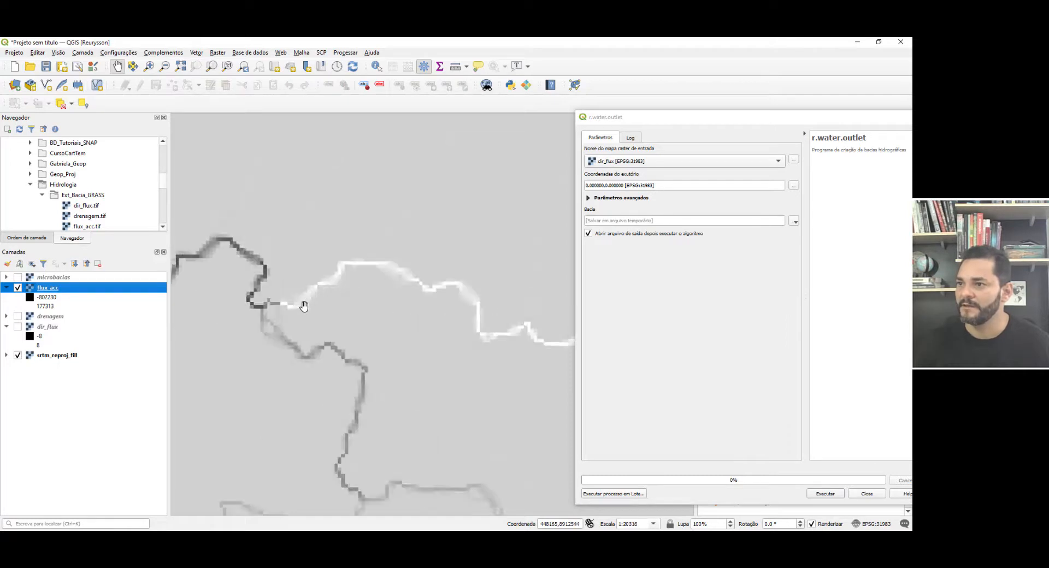
scroll(312, 298, "down", 1)
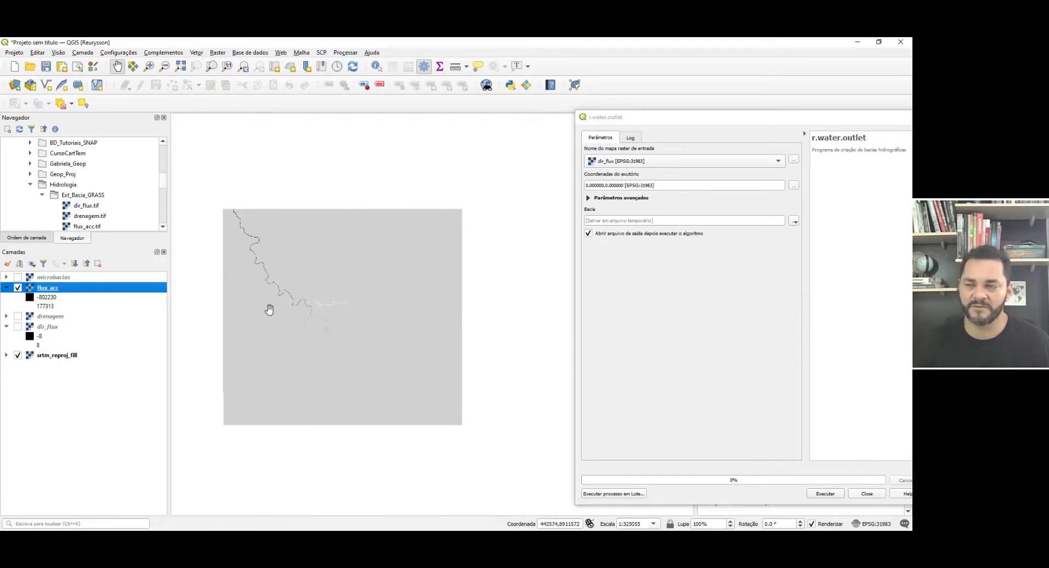
scroll(315, 303, "up", 4)
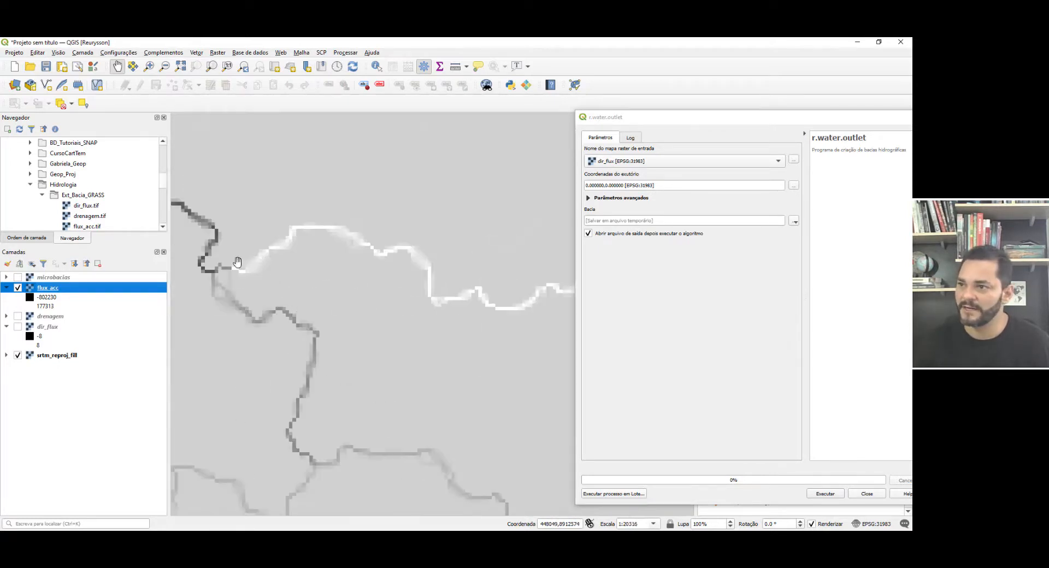
Step: Set the min/max values of flux_acc to mean +/- standard deviation (Média +/- desvio padrão) and apply the symbology
right_click(48, 286)
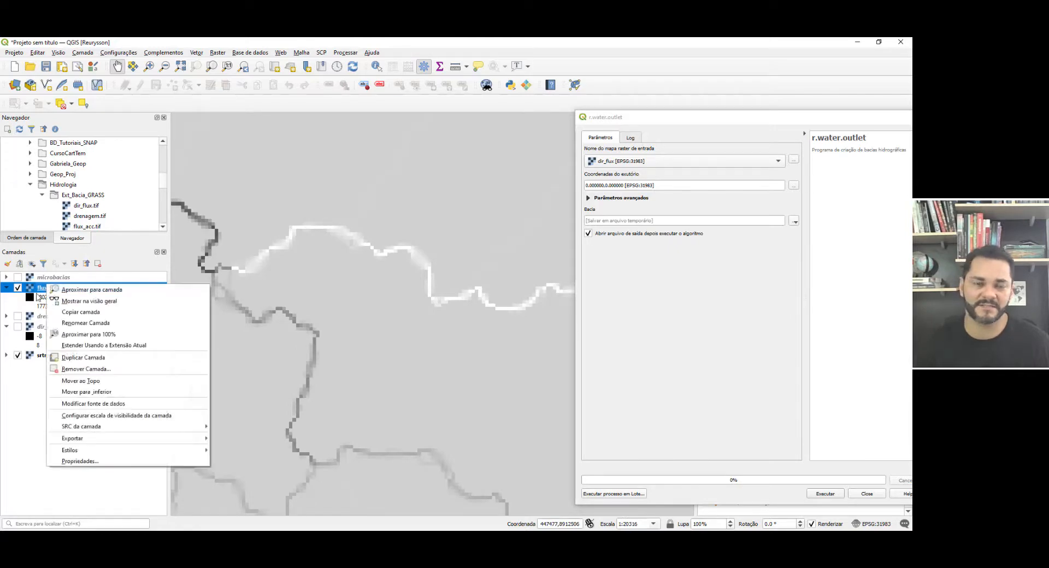
left_click(80, 461)
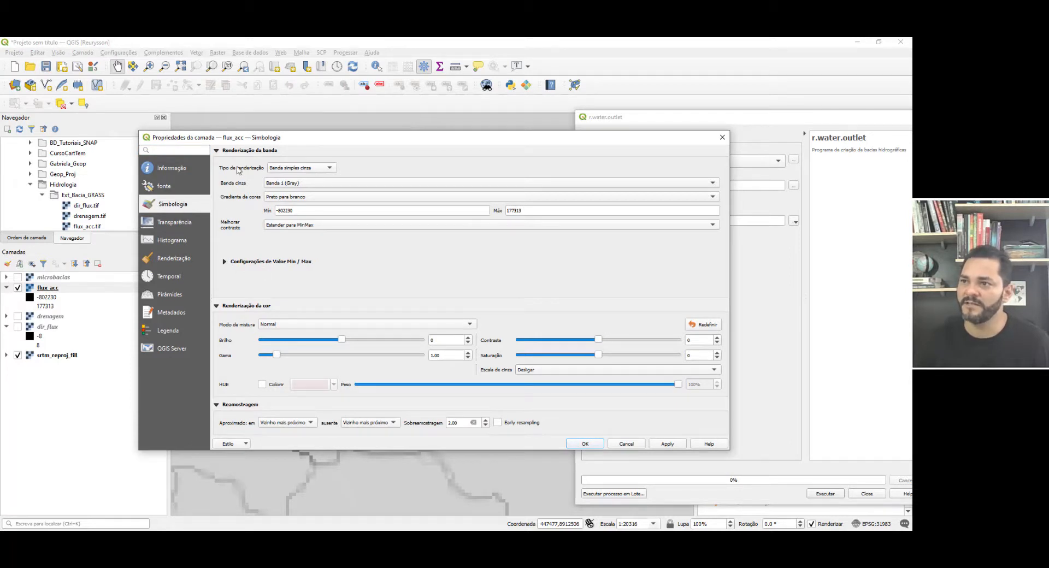
left_click(224, 261)
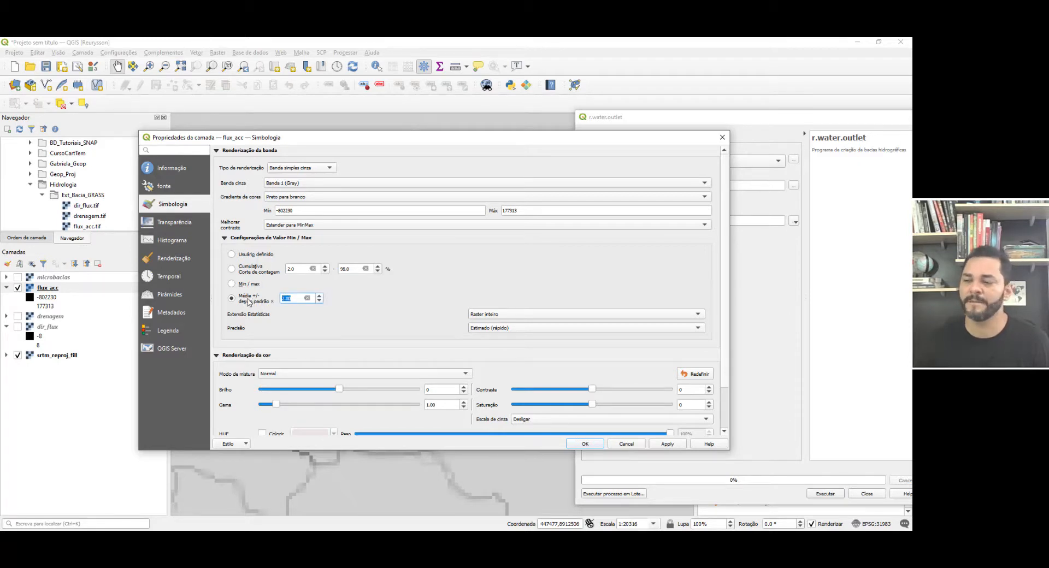
left_click(668, 444)
left_click(585, 444)
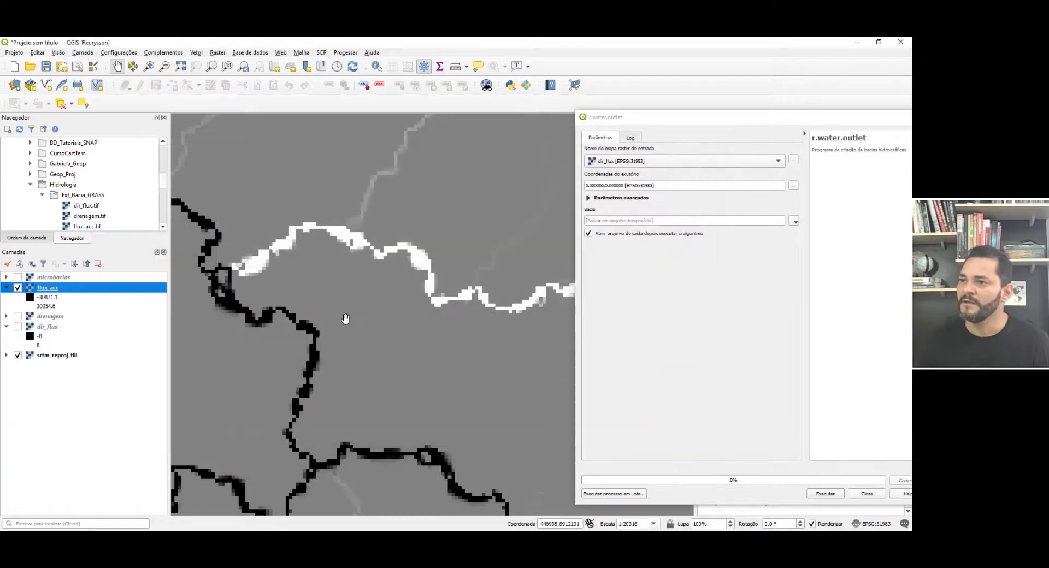
Step: Pick the outlet coordinates on the map, on the white tributary just upstream of the dark main channel, at about 448100, 8912555
scroll(346, 319, "down", 3)
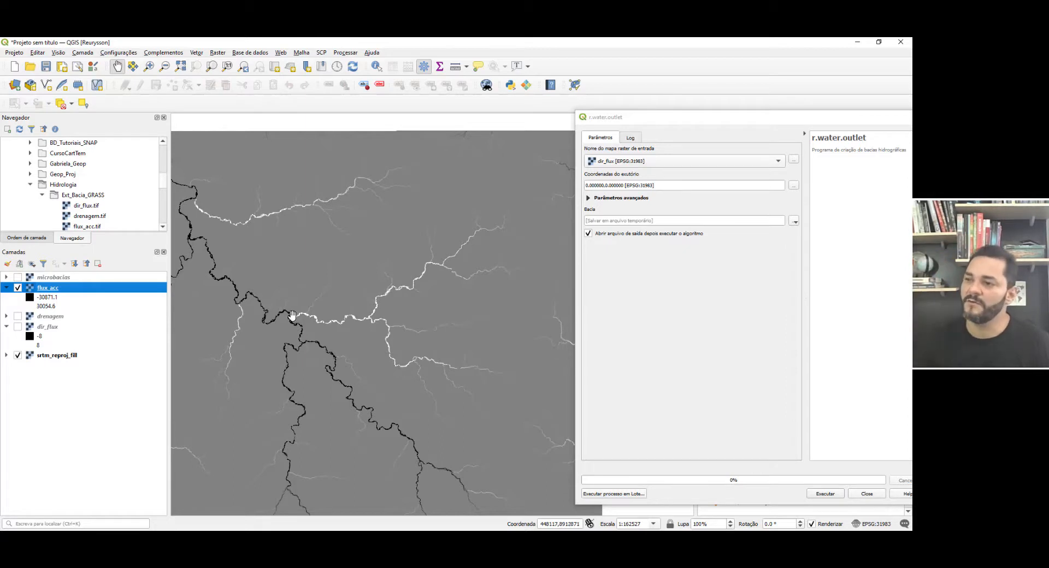
scroll(290, 312, "up", 1)
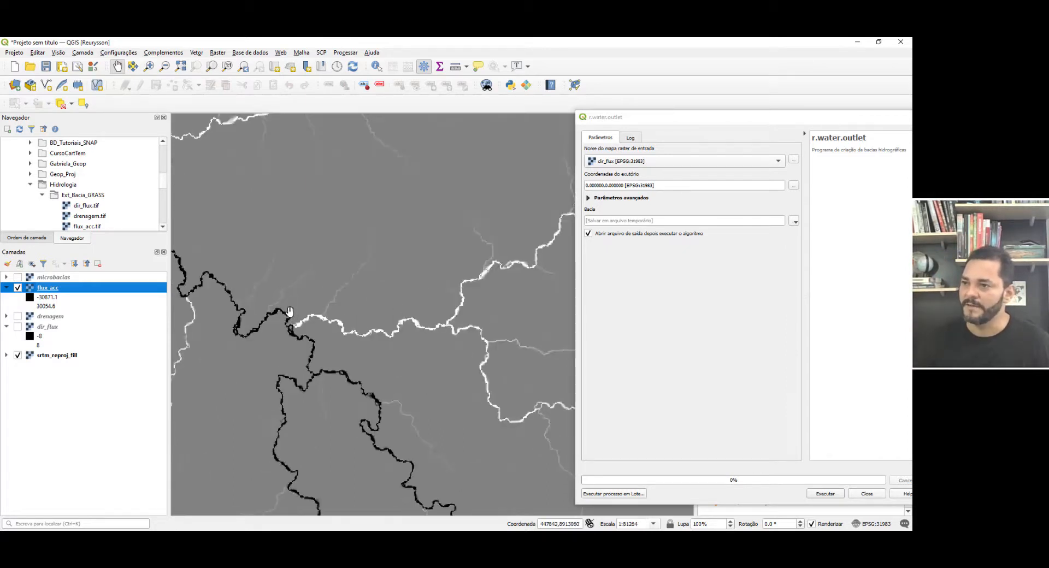
left_click(793, 188)
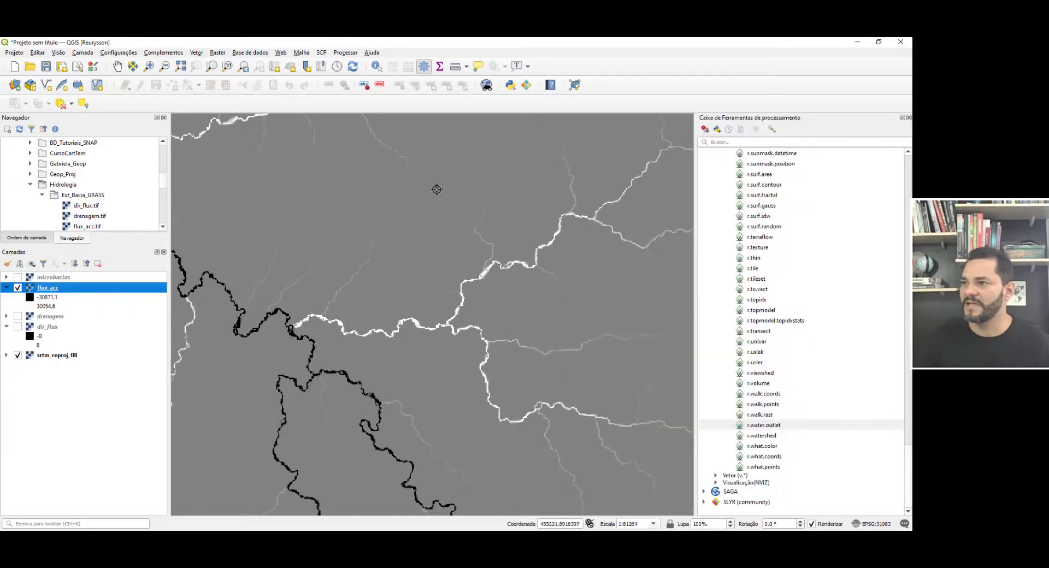
scroll(295, 314, "up", 3)
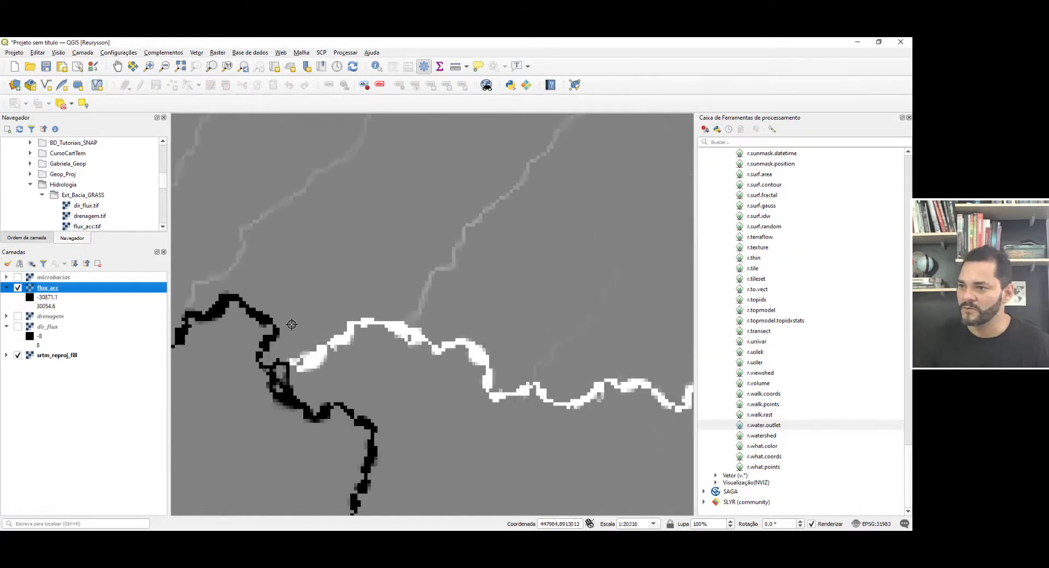
scroll(307, 437, "down", 2)
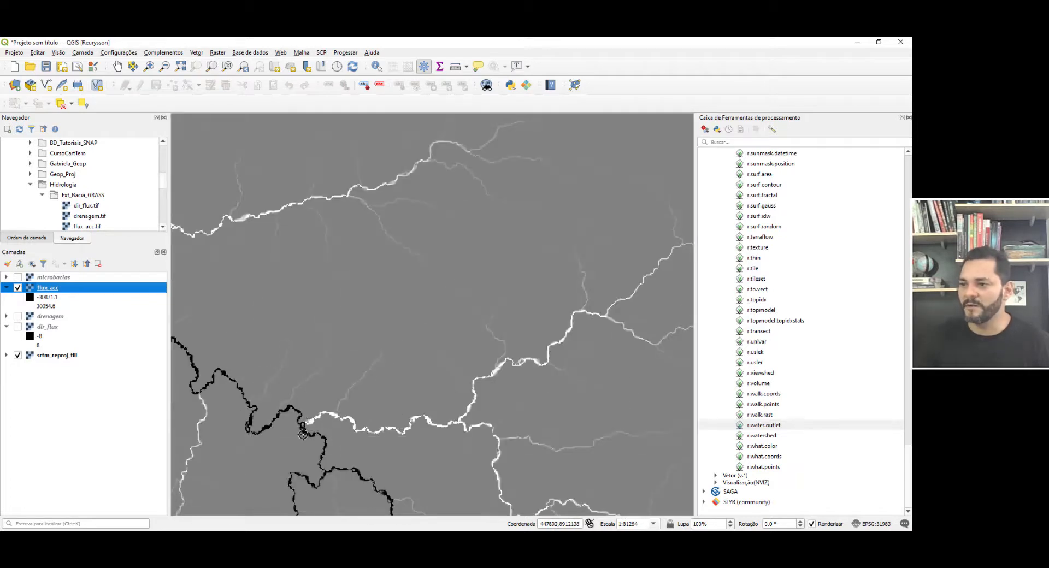
scroll(304, 434, "up", 1)
scroll(304, 434, "up", 1)
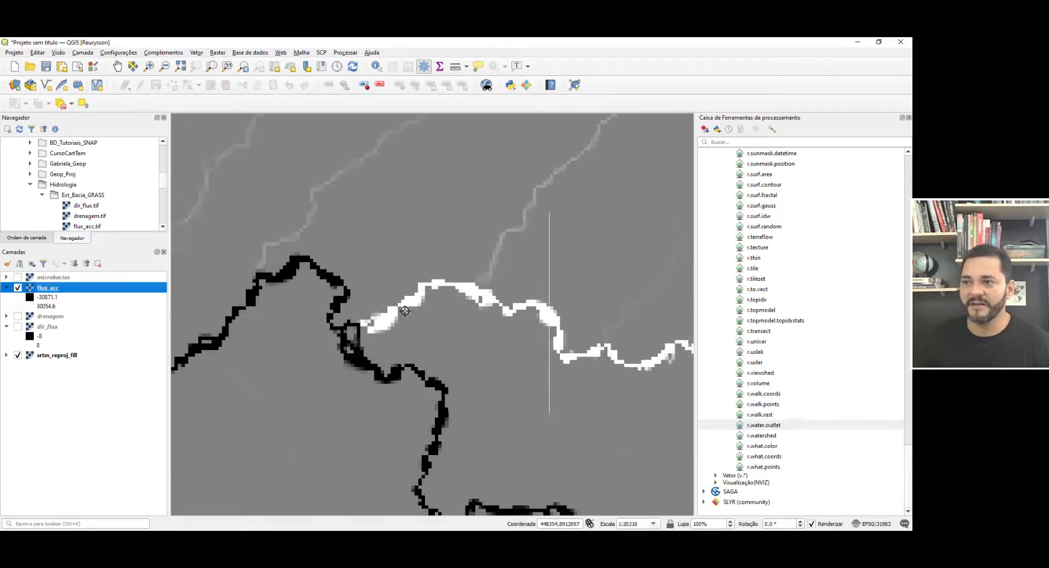
scroll(401, 323, "down", 1)
scroll(381, 322, "up", 1)
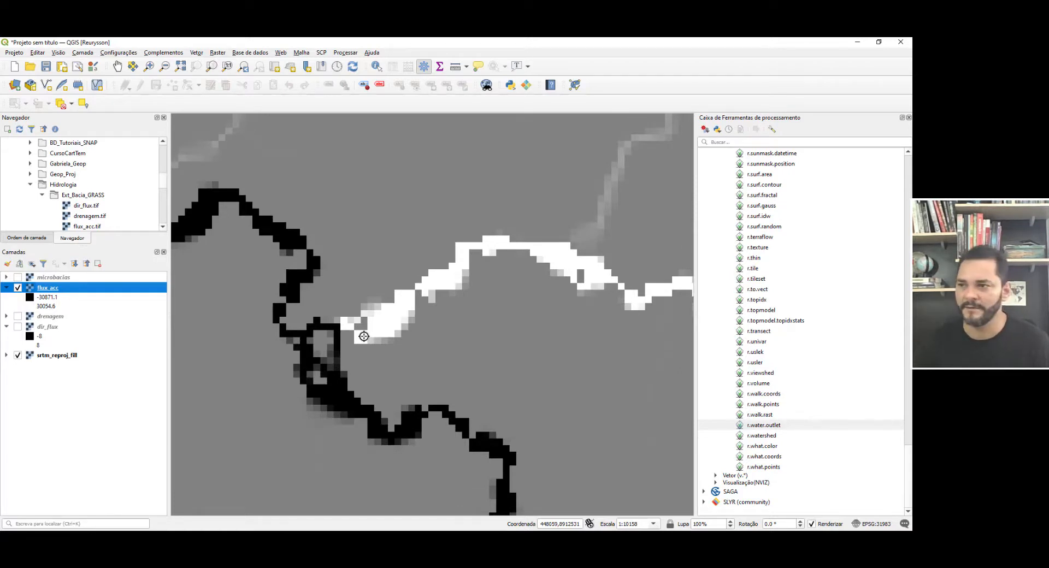
scroll(362, 335, "up", 1)
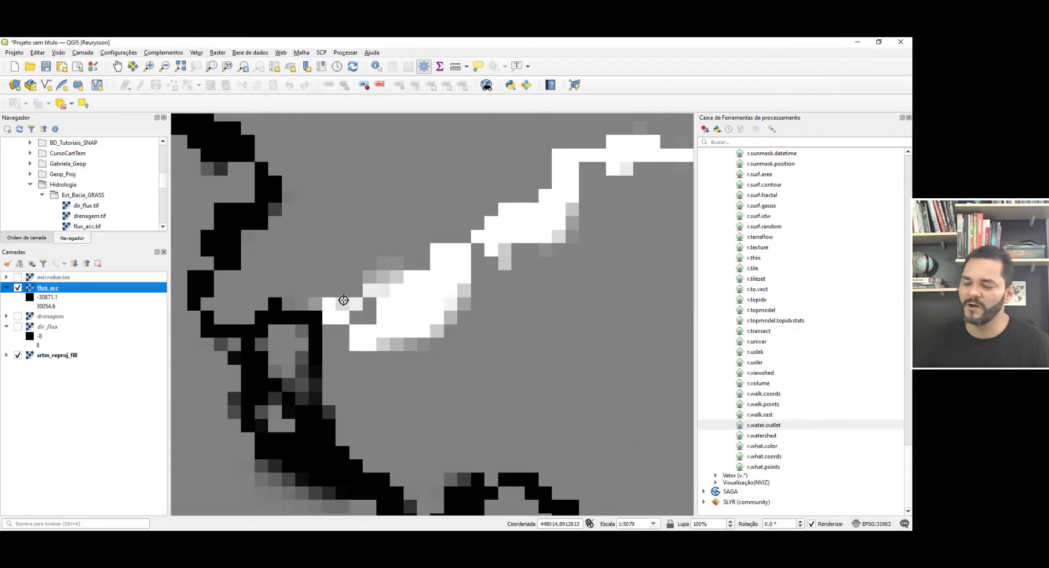
scroll(398, 308, "down", 1)
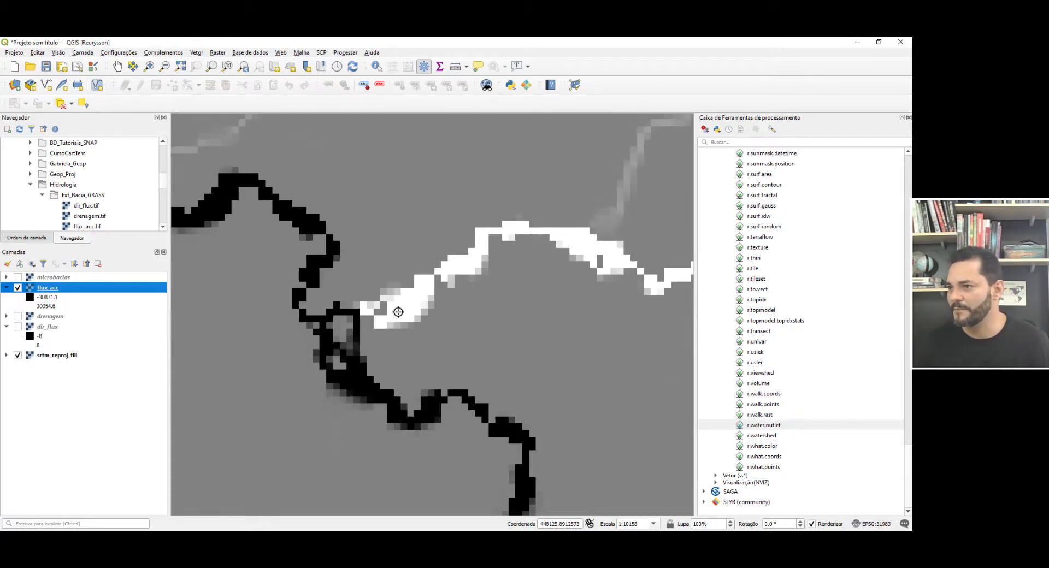
scroll(394, 315, "up", 1)
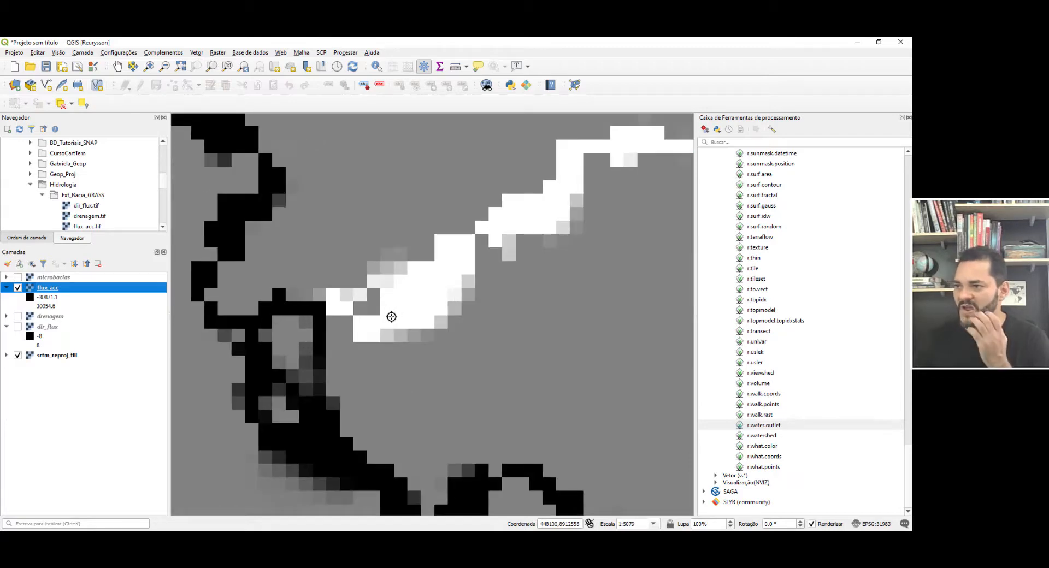
left_click(391, 317)
left_click_drag(391, 316, 433, 314)
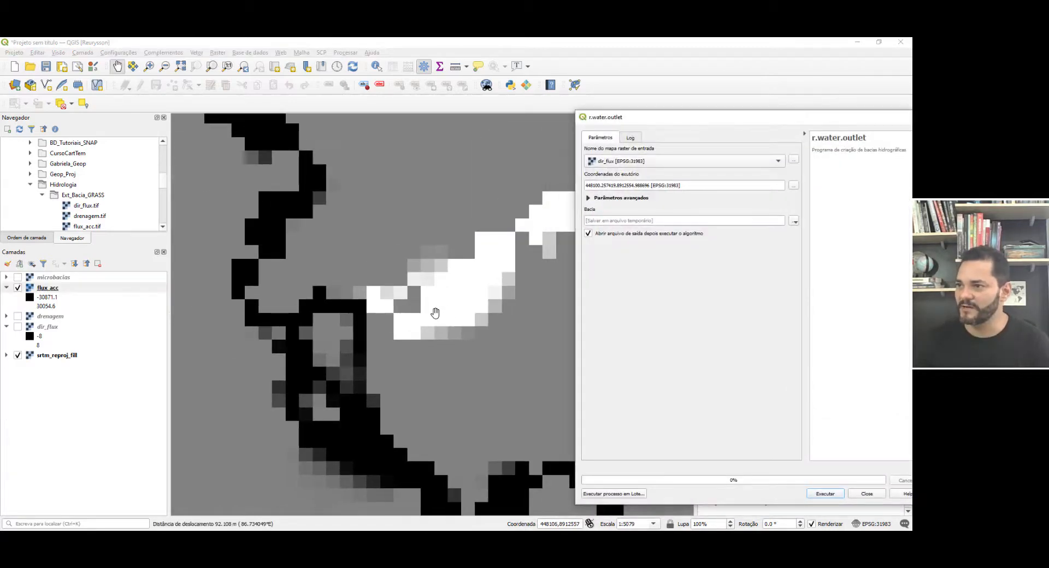
scroll(432, 315, "down", 2)
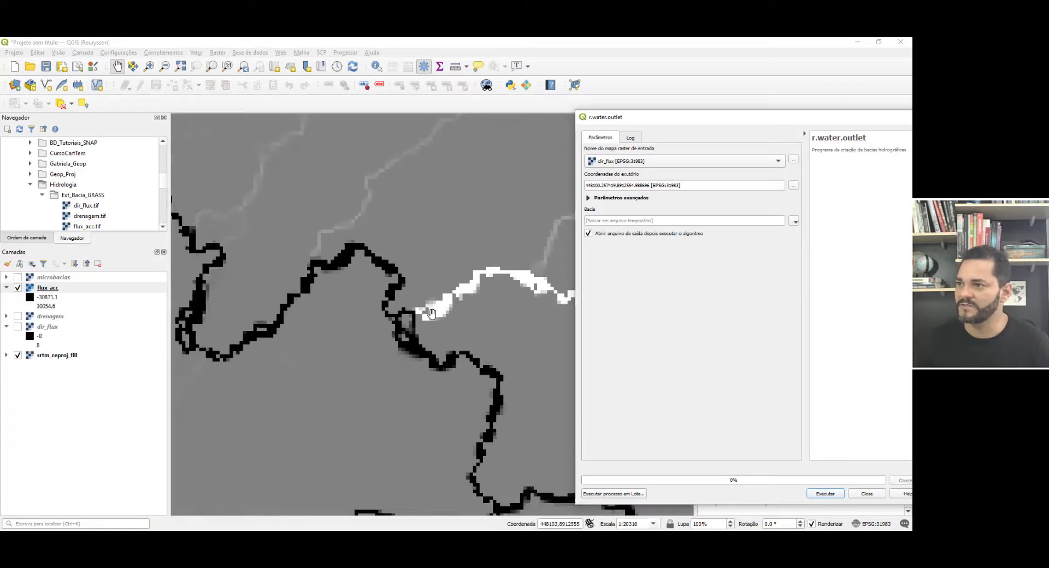
left_click_drag(435, 310, 309, 357)
scroll(309, 357, "up", 1)
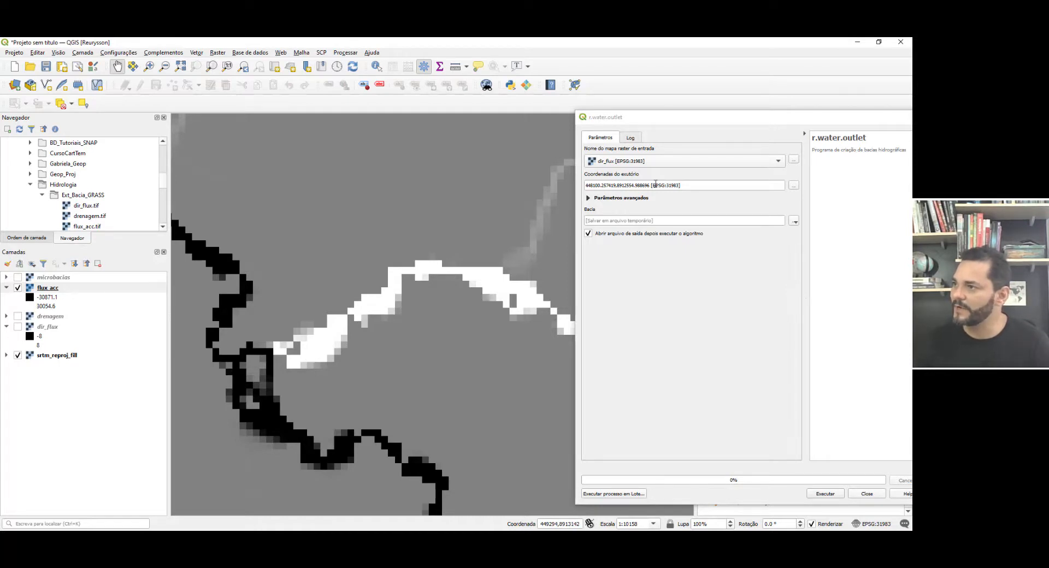
Step: Set the r.water.outlet basin output to a TIF file named bacia in the Ext_Bacia_GRASS folder
left_click_drag(722, 117, 631, 108)
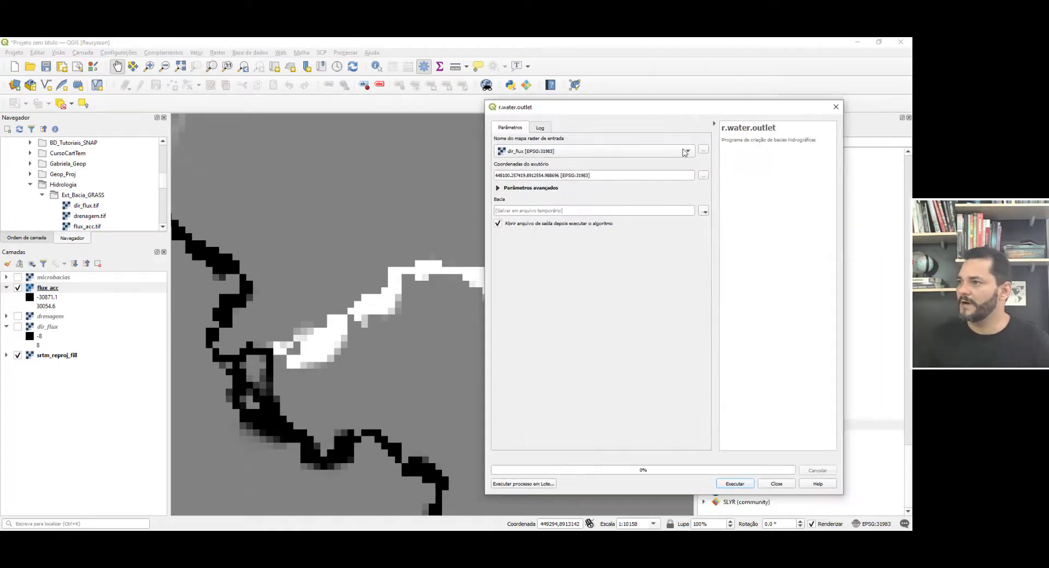
left_click(704, 211)
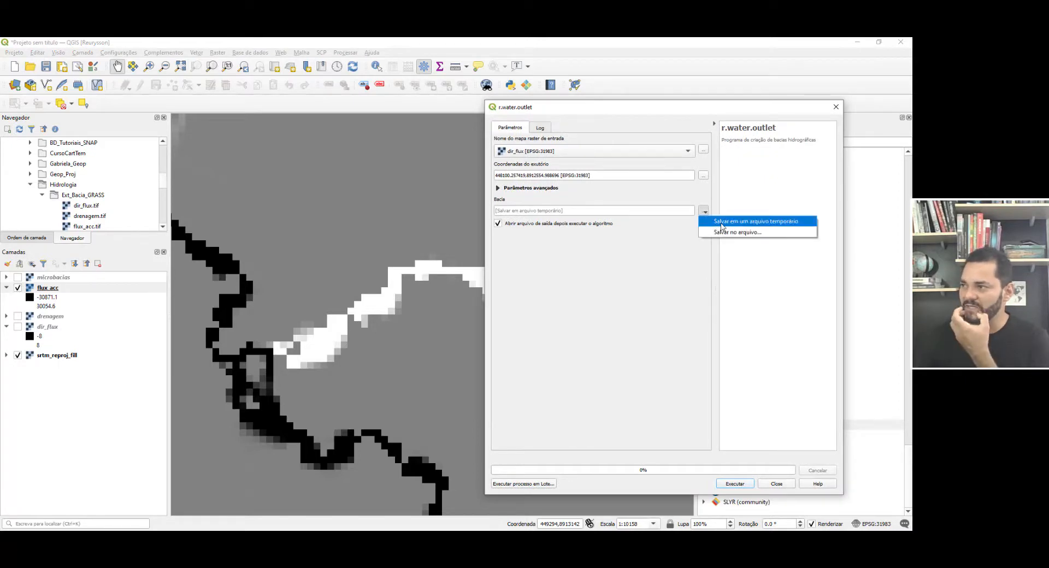
left_click(731, 233)
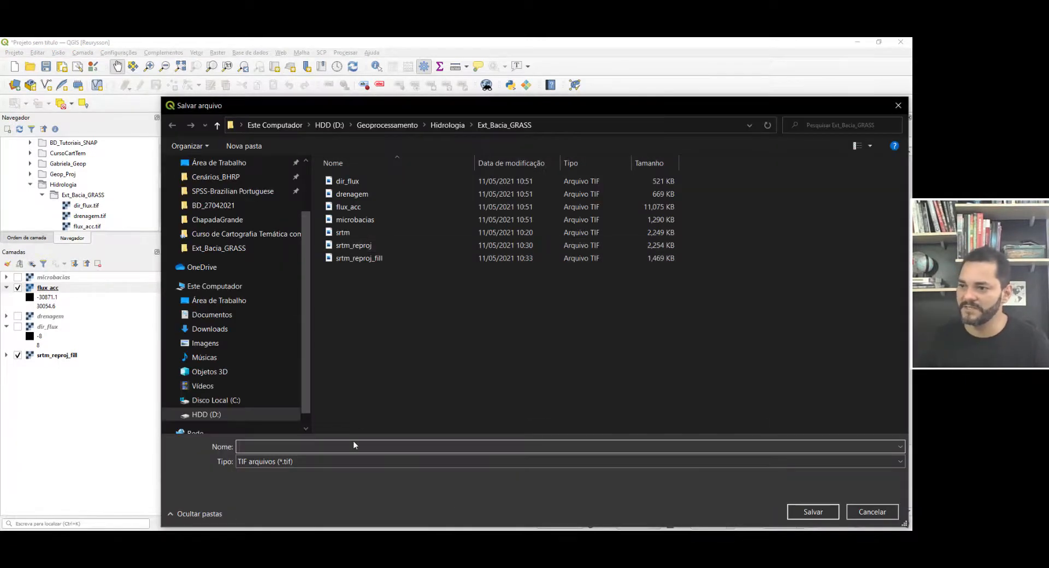
type("bacia")
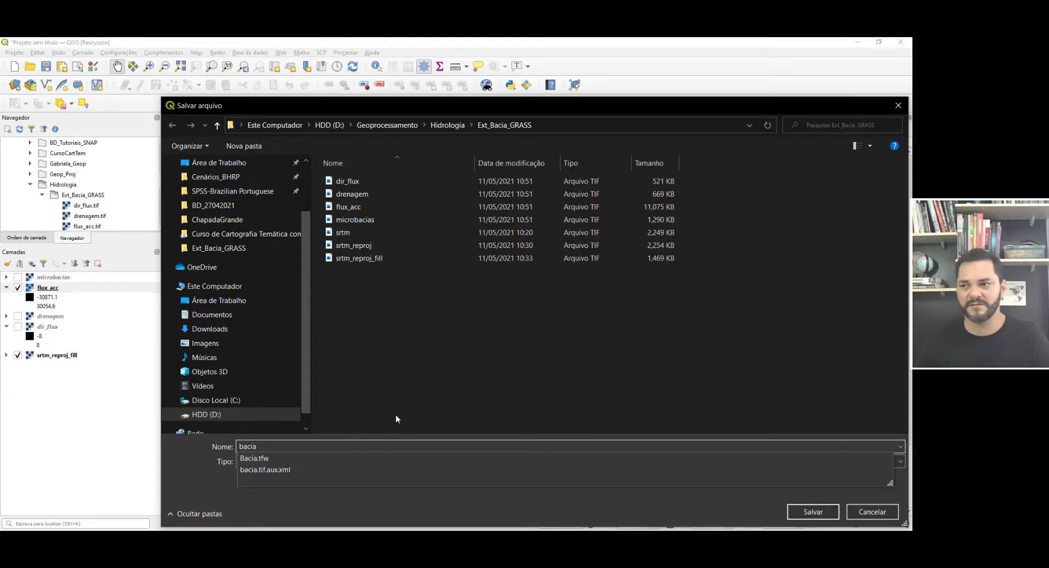
left_click(407, 408)
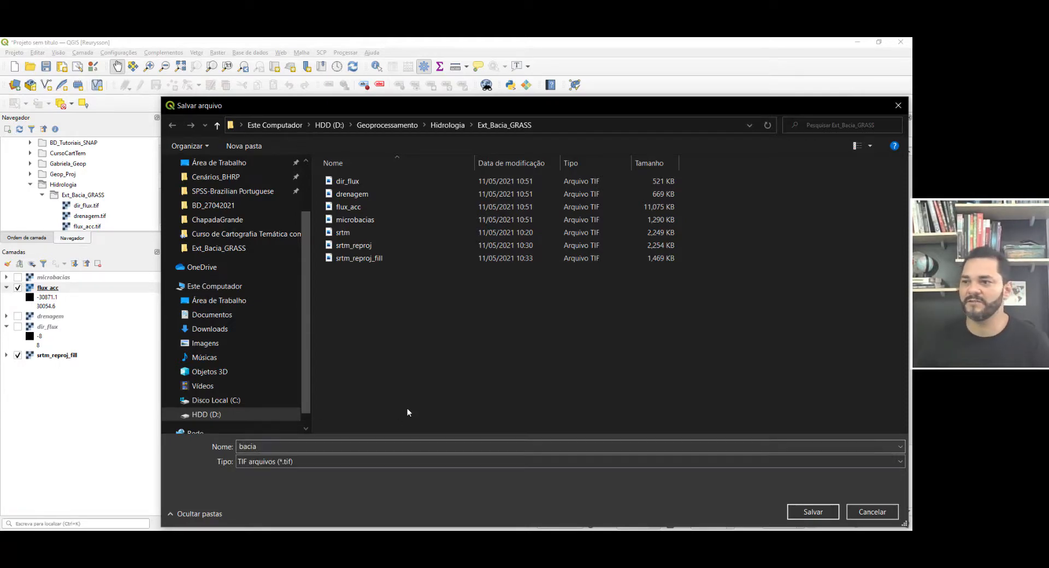
left_click(813, 512)
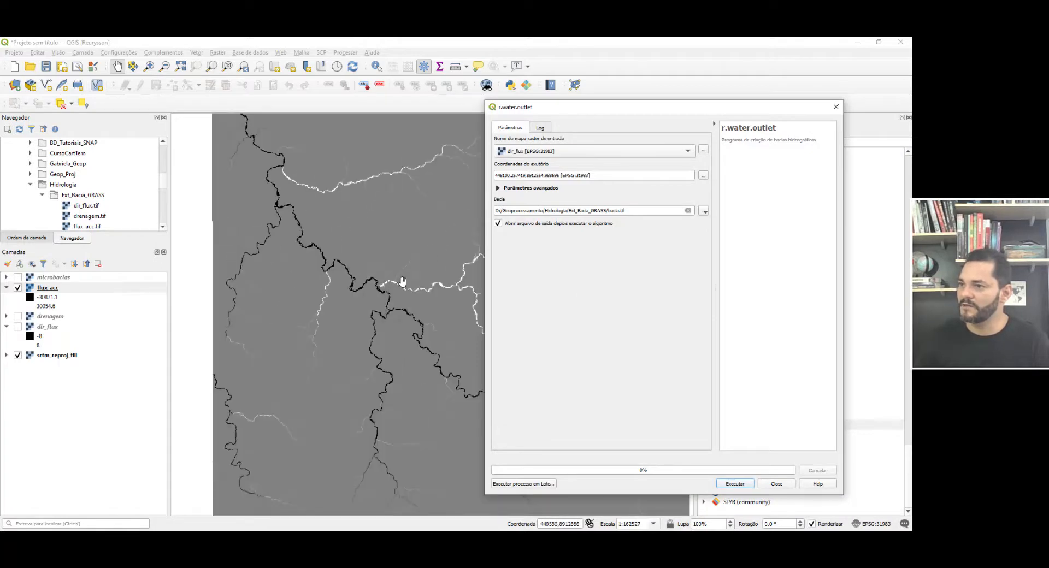
Step: Run r.water.outlet to extract the basin, then close the tool dialog
scroll(403, 281, "down", 1)
left_click_drag(407, 284, 347, 276)
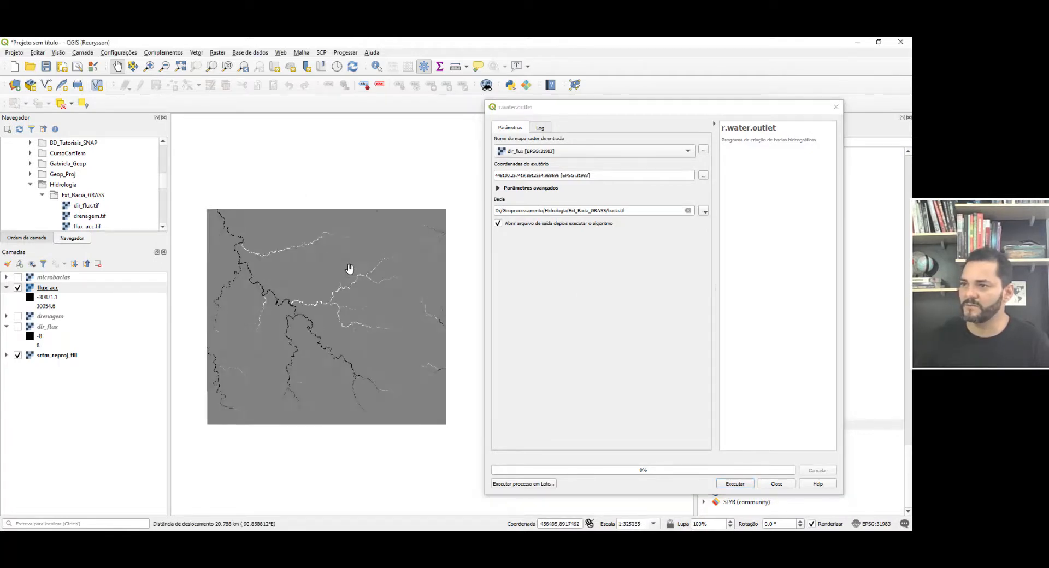
left_click(735, 484)
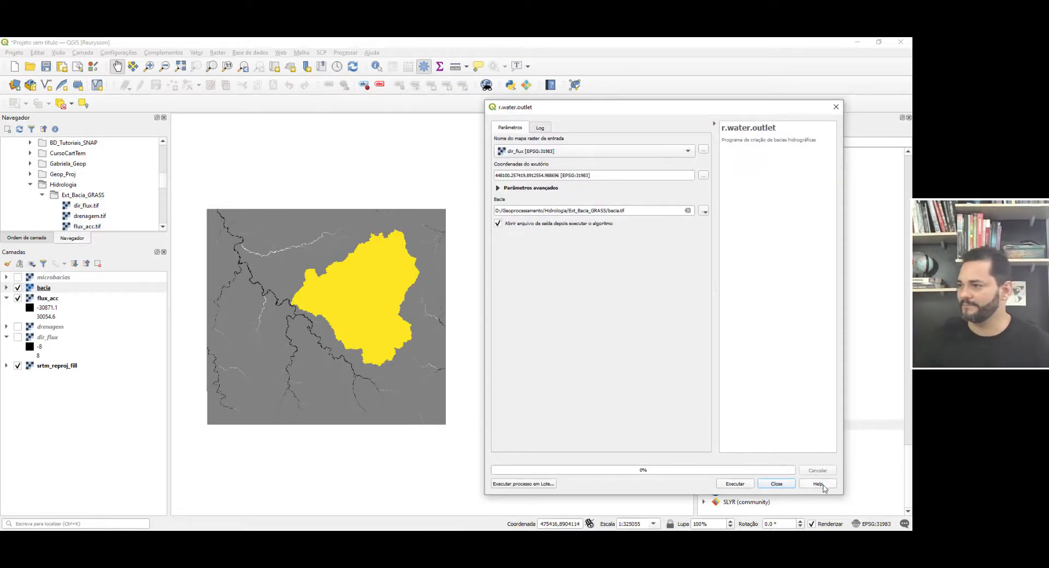
left_click(836, 106)
scroll(353, 288, "up", 1)
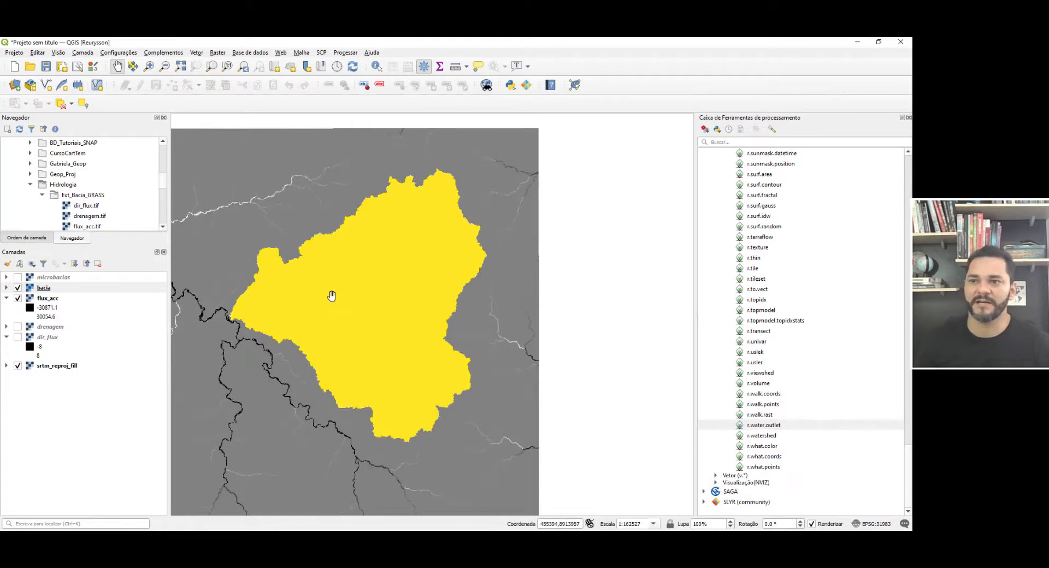
Step: Open the r.to.vect tool for the bacia raster, with area as the feature type
left_click(18, 288)
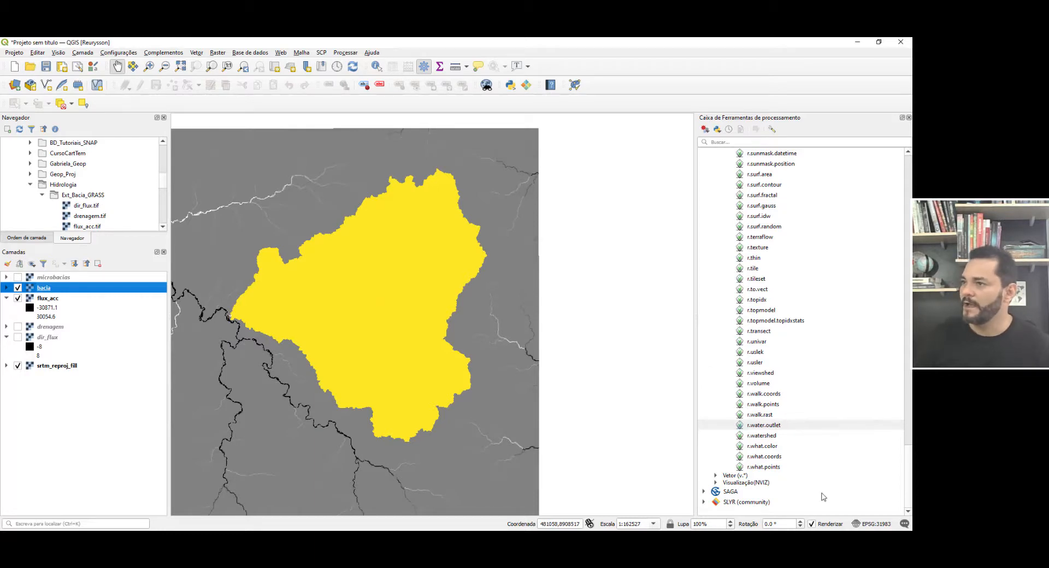
scroll(738, 193, "up", 7)
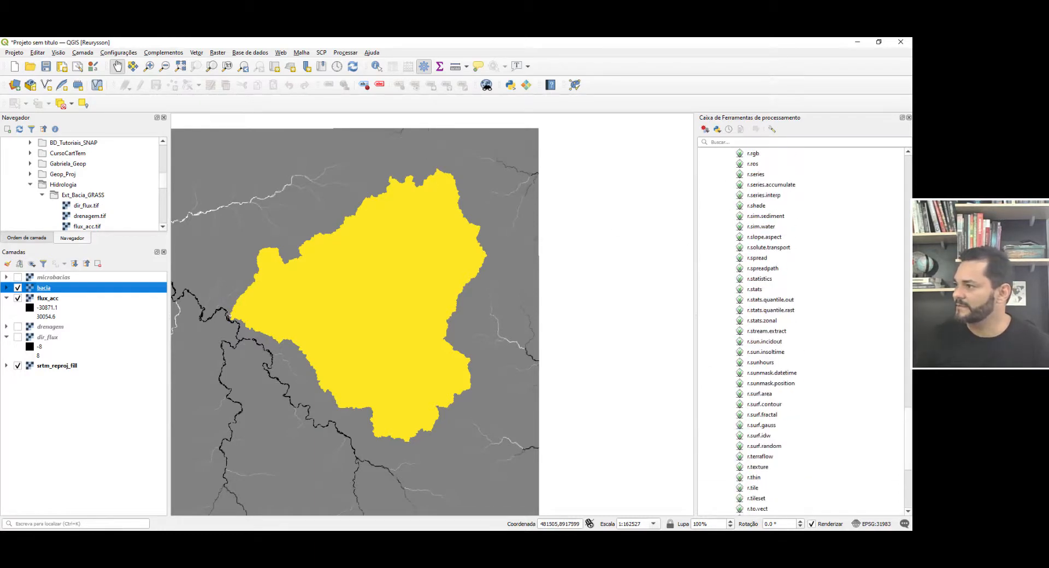
scroll(868, 443, "down", 6)
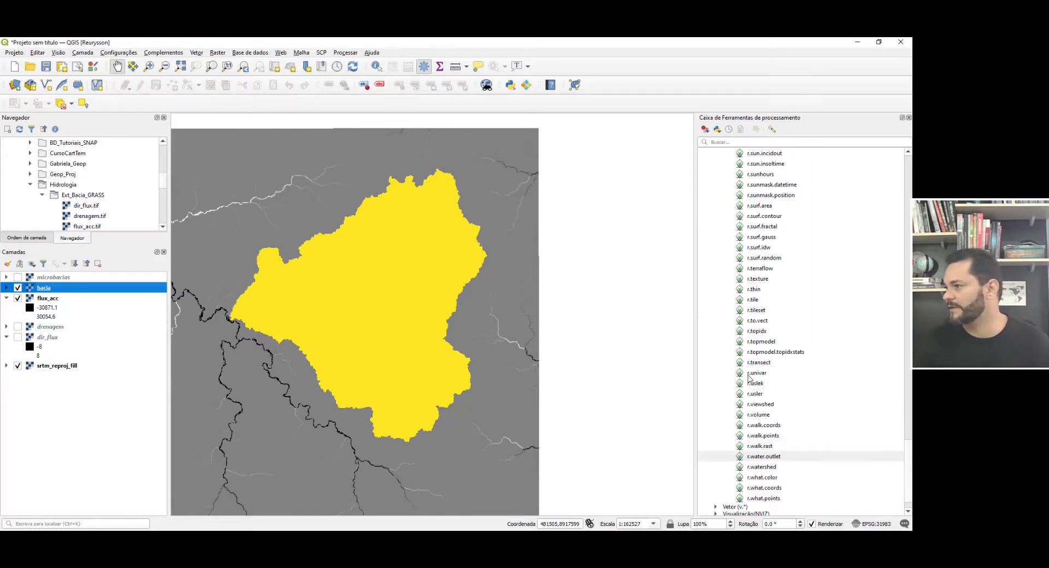
left_click(758, 322)
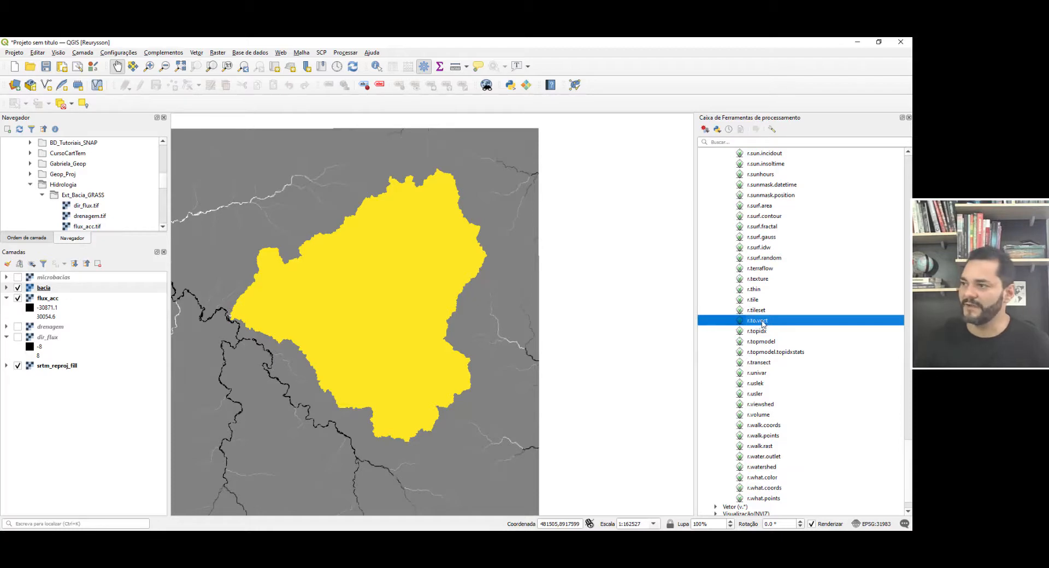
double_click(764, 322)
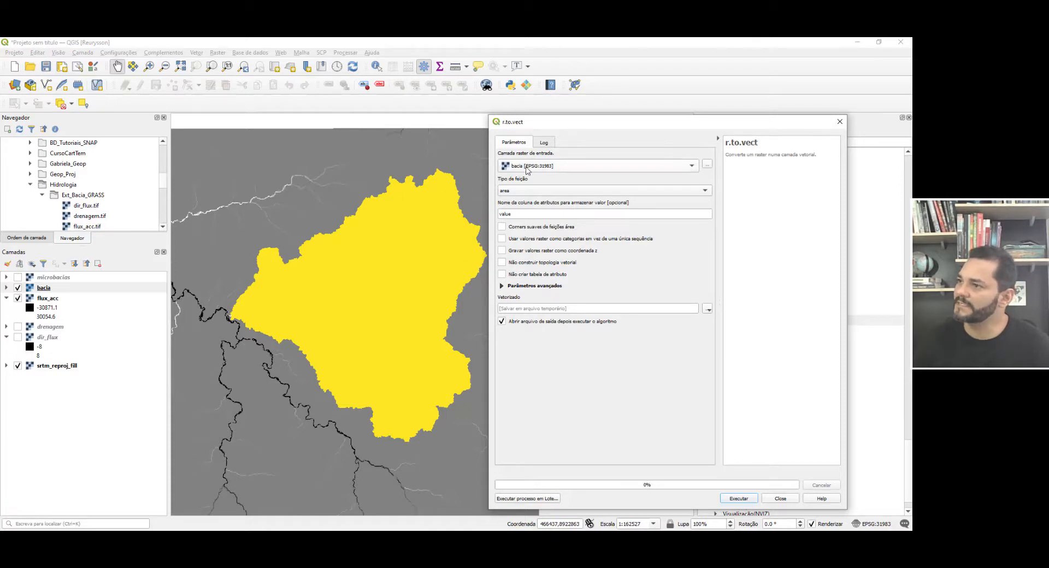
left_click(518, 191)
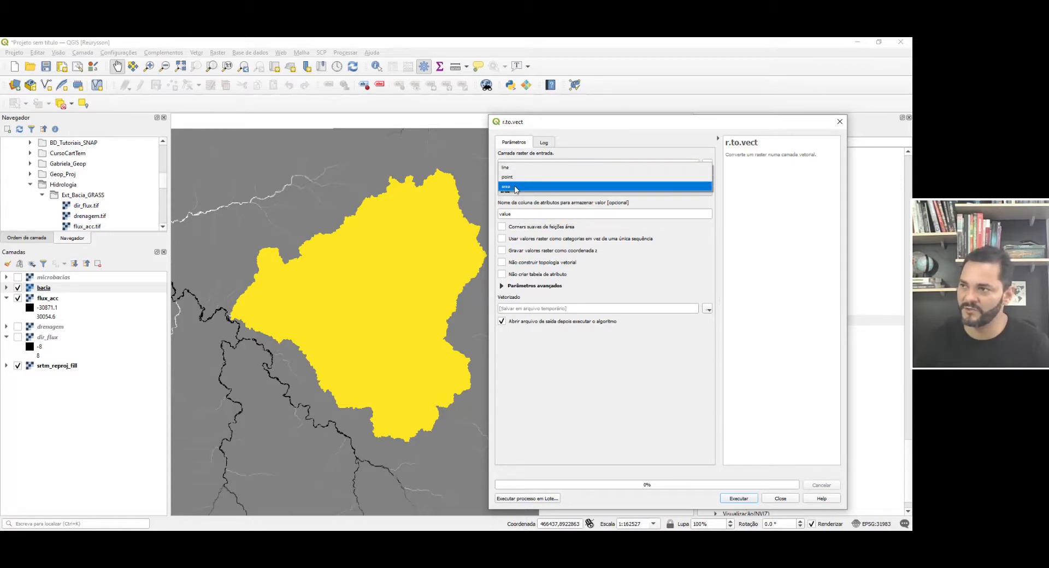
left_click(515, 186)
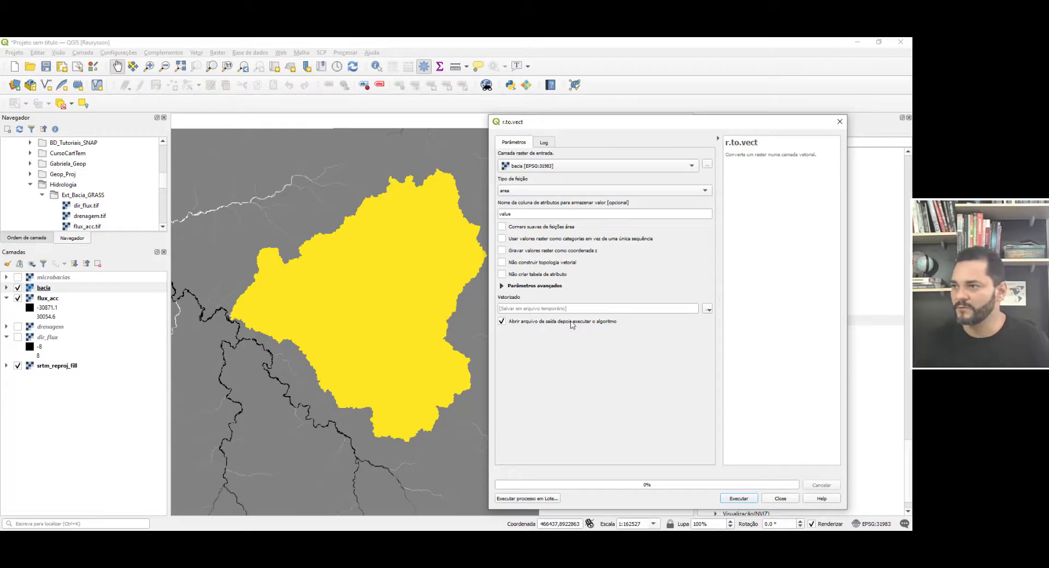
Step: Save the vector output as the shapefile bacia in the Ext_Bacia_GRASS folder and run the raster-to-vector conversion
left_click(708, 311)
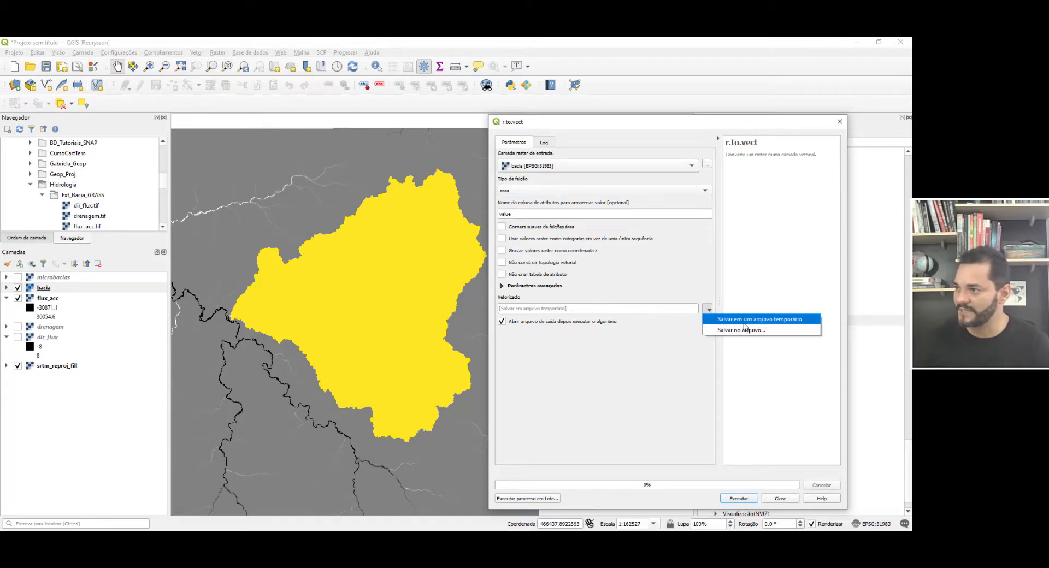
left_click(747, 329)
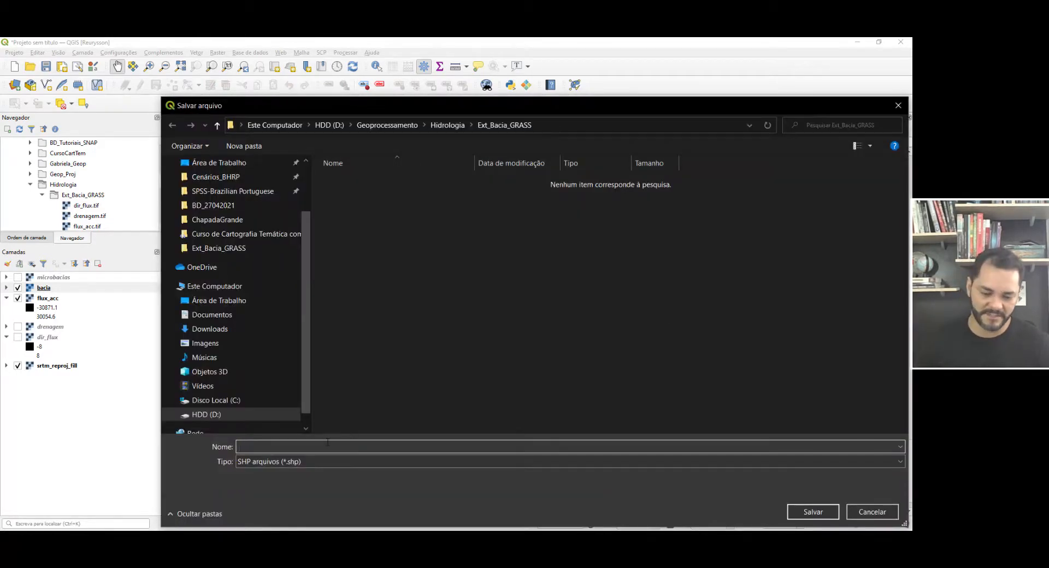
type("bacia")
left_click(362, 445)
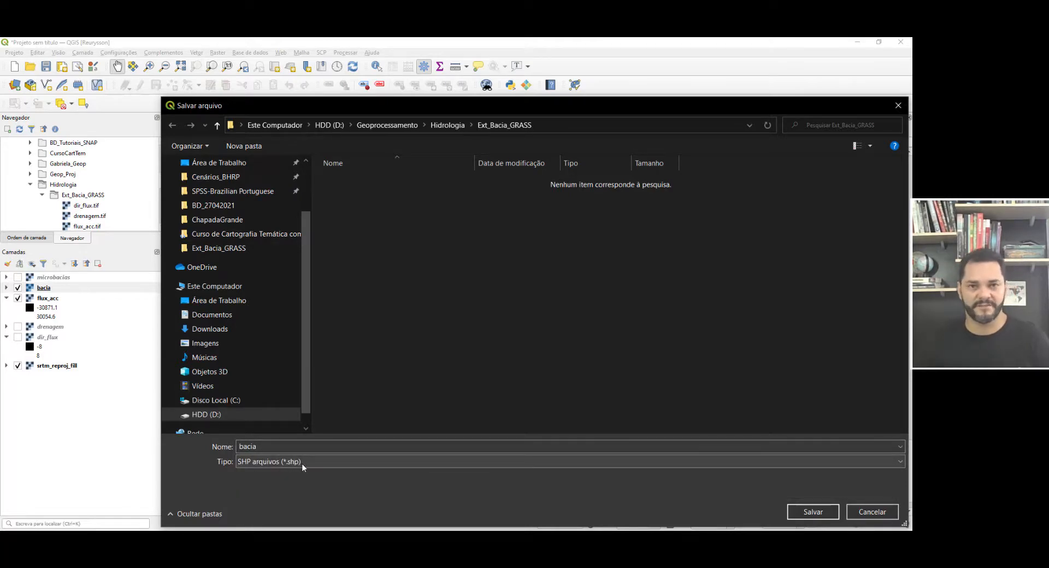
left_click(816, 513)
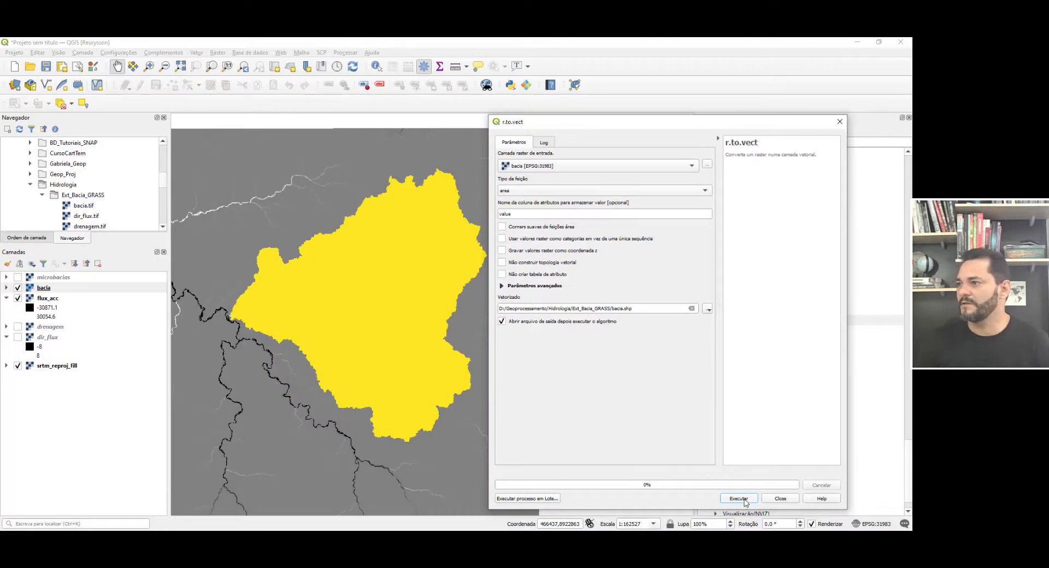
left_click(739, 499)
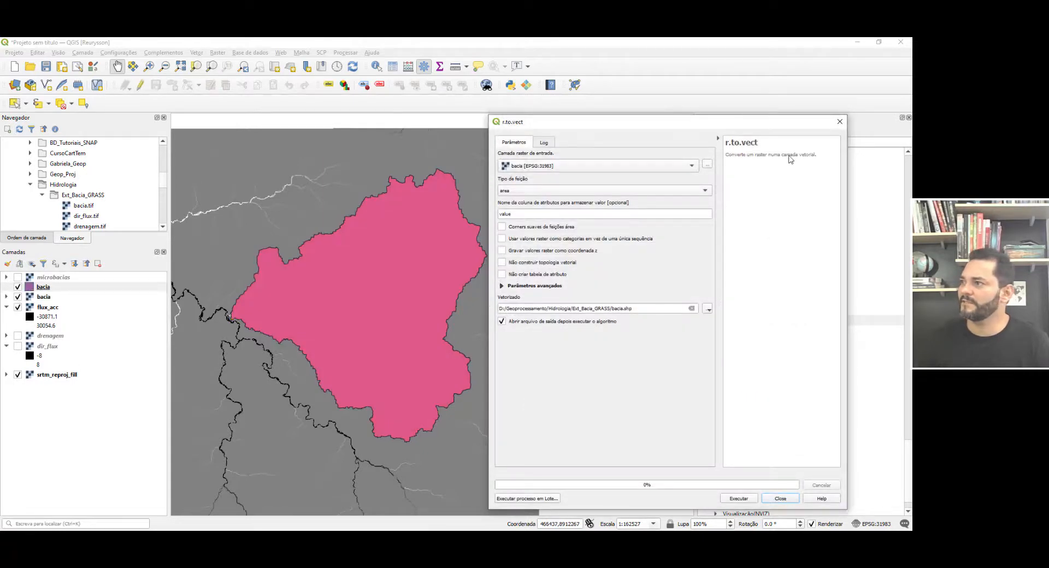
left_click(840, 121)
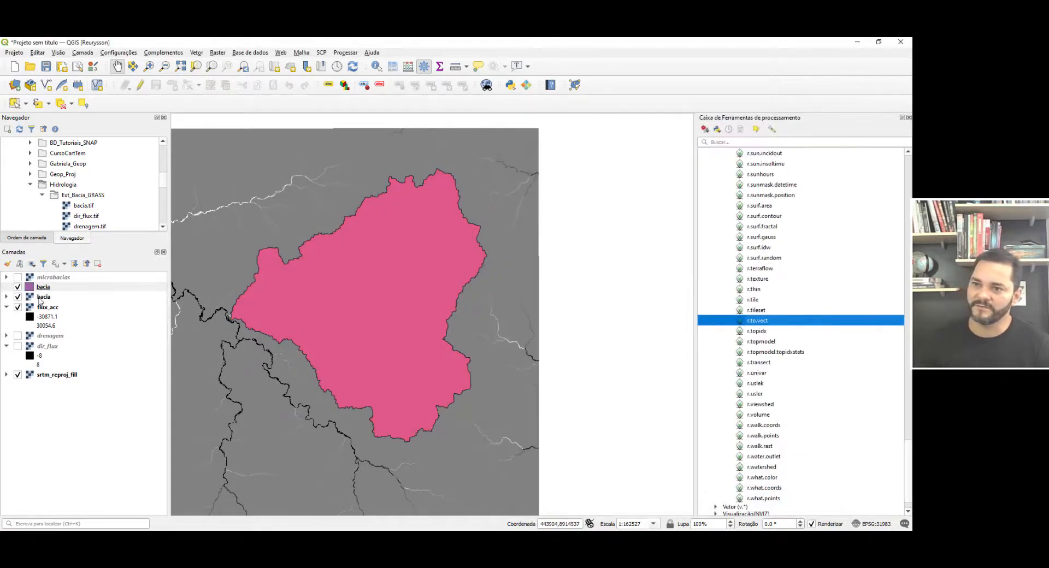
Step: Remove the bacia raster layer from the project, keeping the bacia polygon layer
right_click(40, 298)
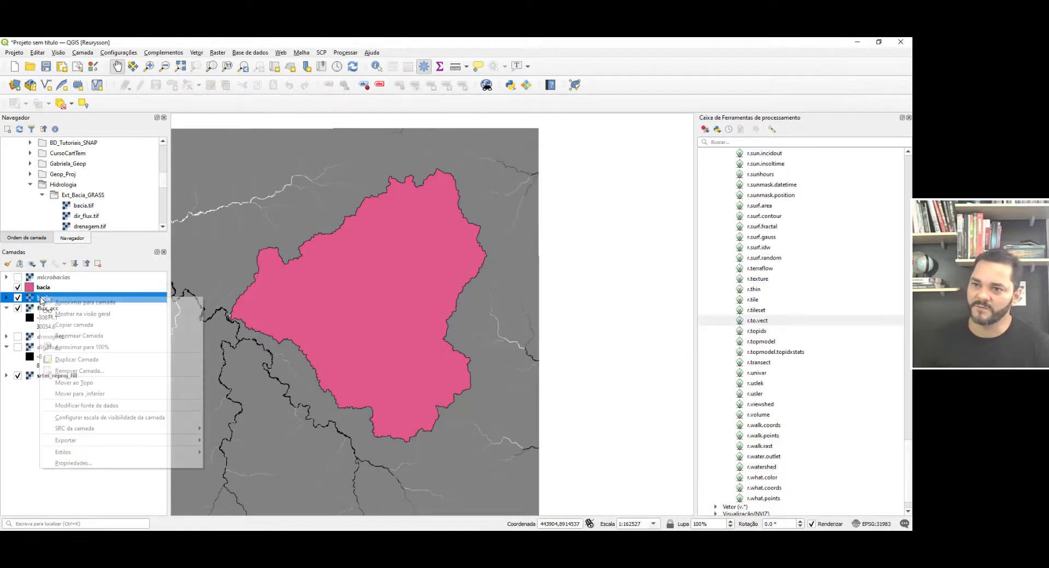
left_click(90, 371)
left_click(451, 303)
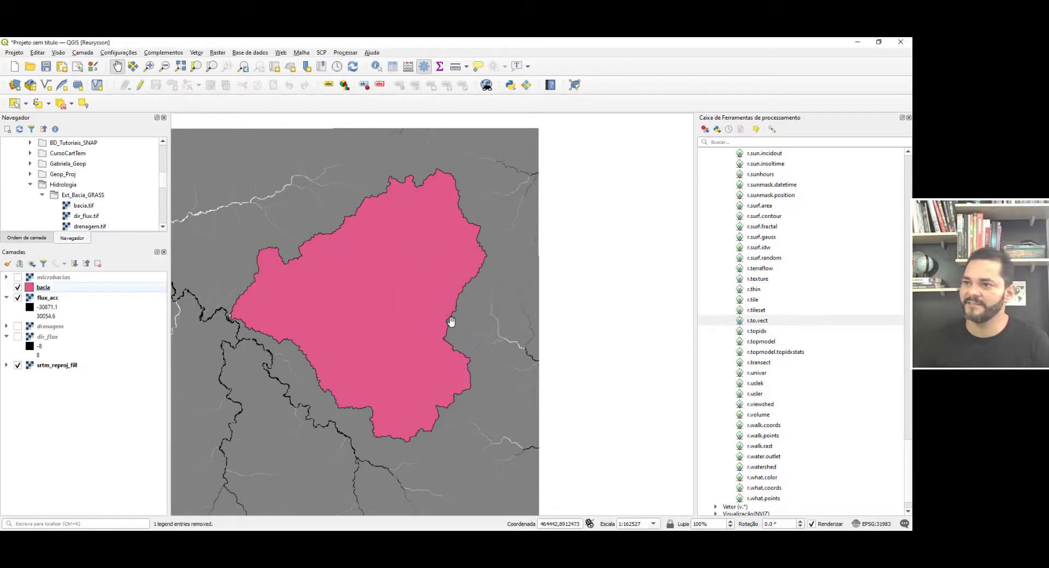
Step: Style the bacia polygon's Simple Fill with no brush (Sem pincel) and a red stroke, and apply the symbology
left_click(29, 288)
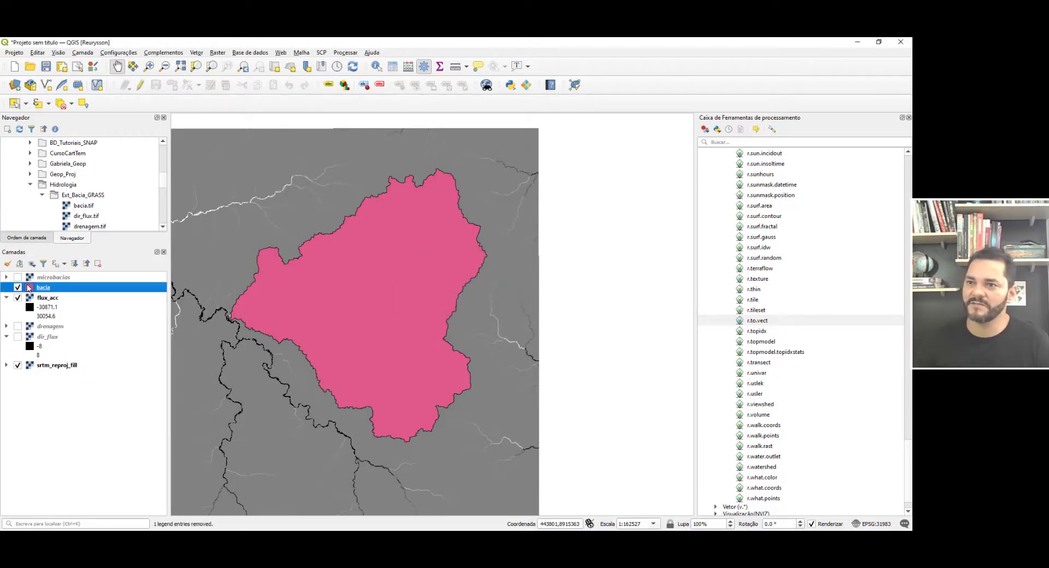
double_click(29, 288)
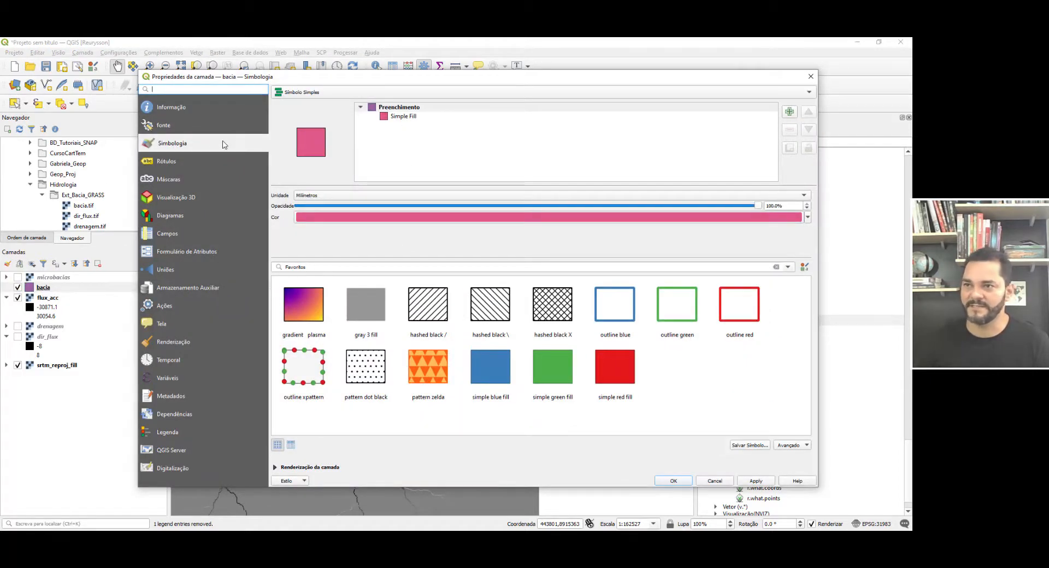
left_click(407, 117)
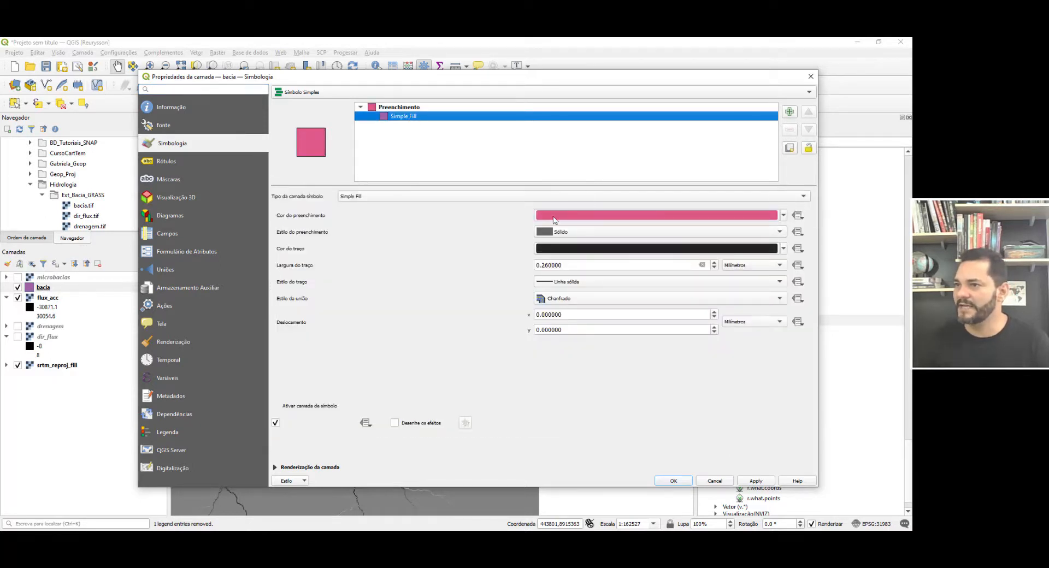
left_click(569, 231)
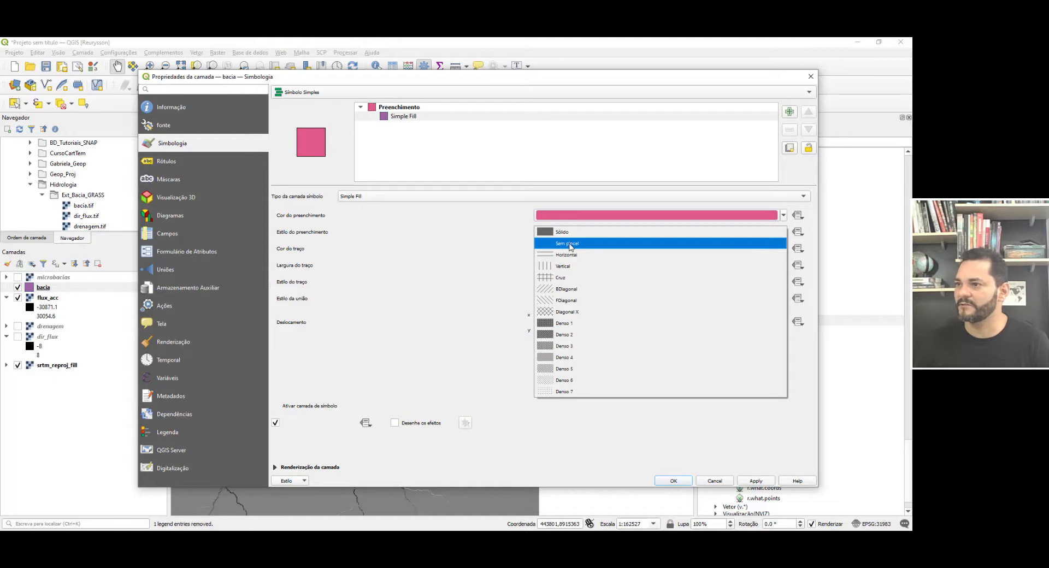
left_click(580, 246)
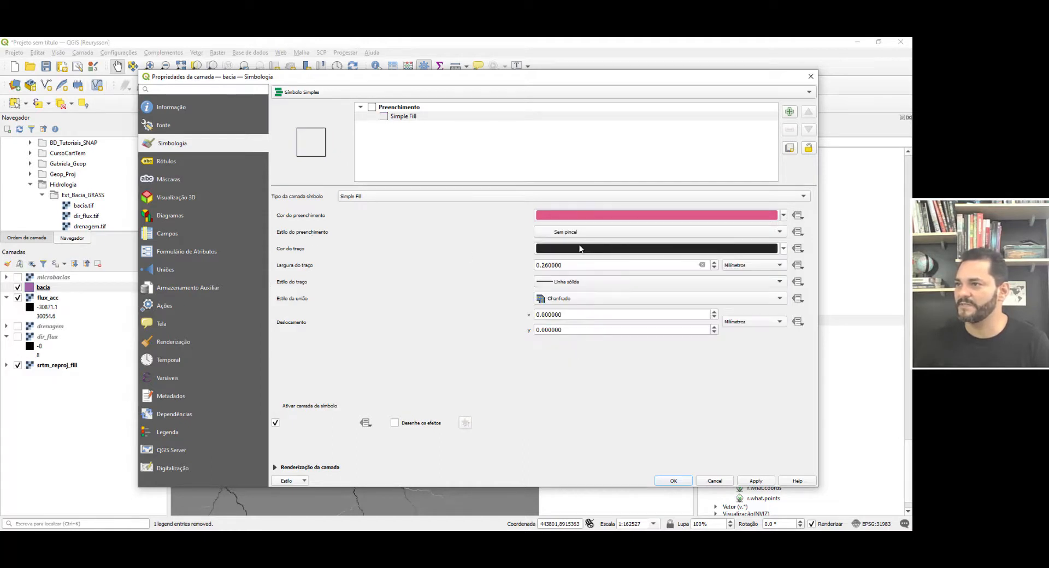
left_click(784, 249)
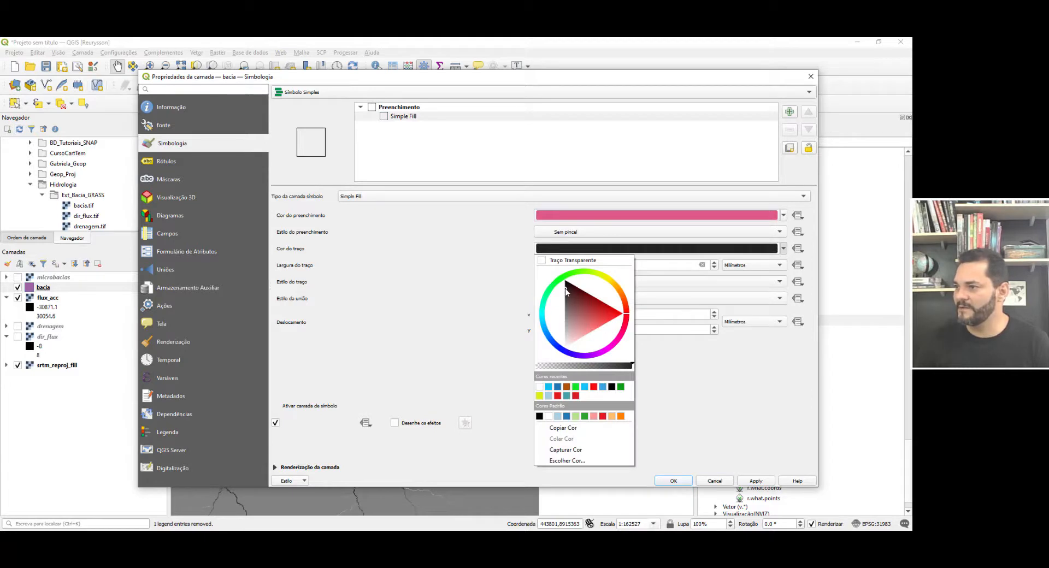
left_click_drag(566, 292, 613, 316)
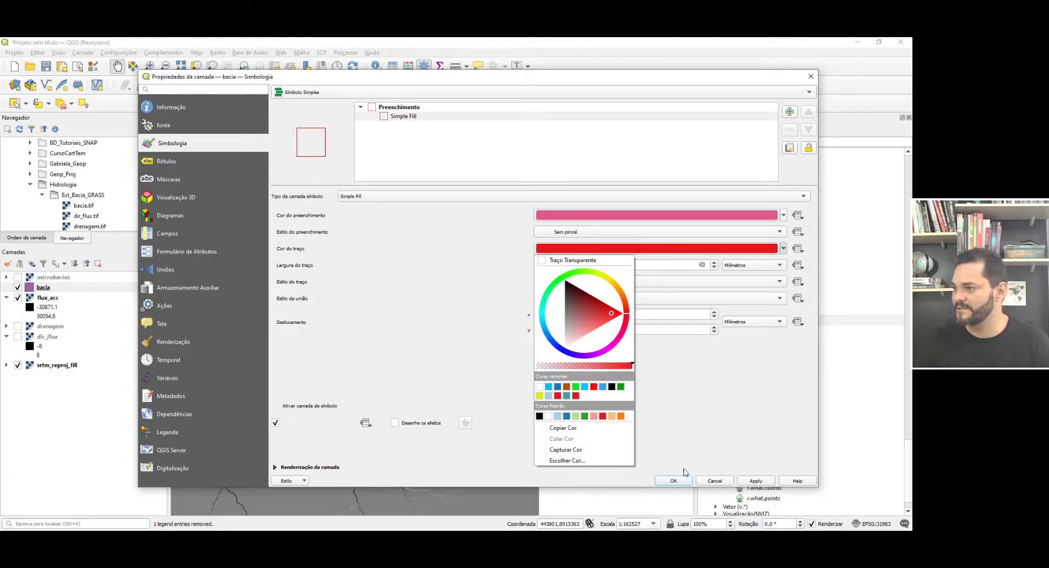
left_click(768, 483)
left_click(674, 480)
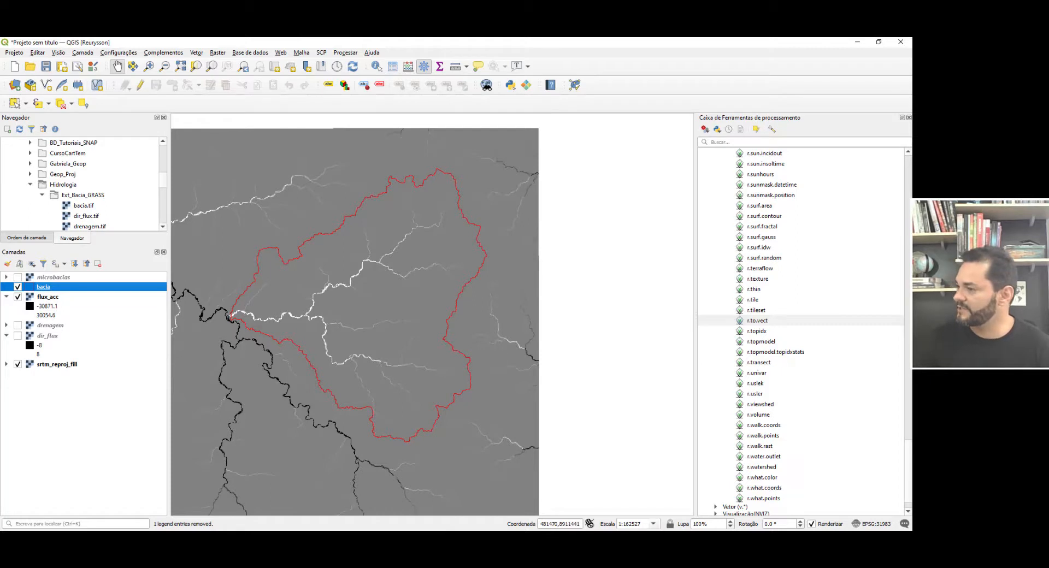
Step: Find the r.stream.extract tool among the GRASS raster tools and open it
scroll(732, 334, "down", 1)
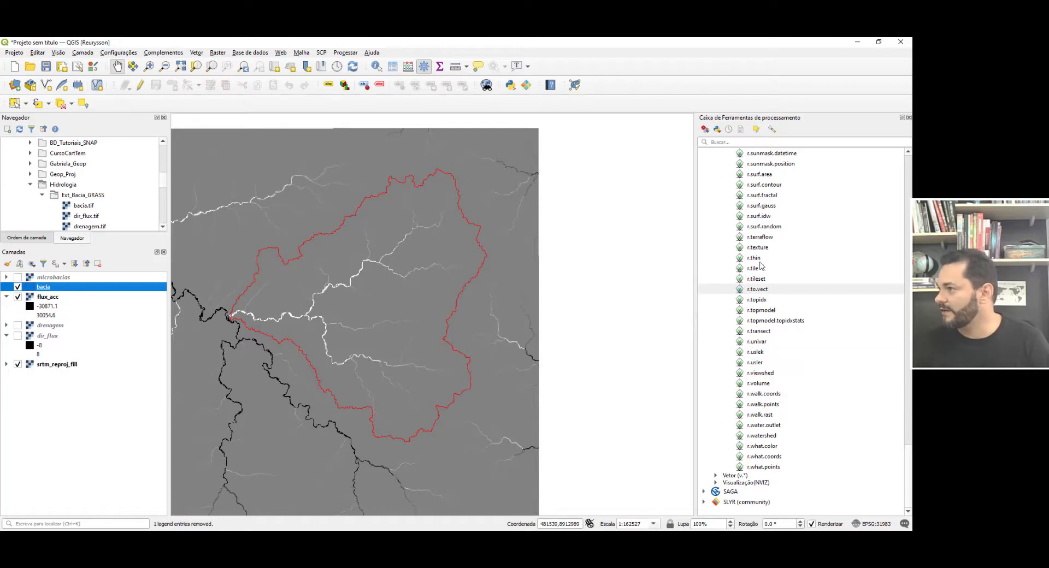
scroll(761, 265, "up", 1)
scroll(756, 268, "up", 2)
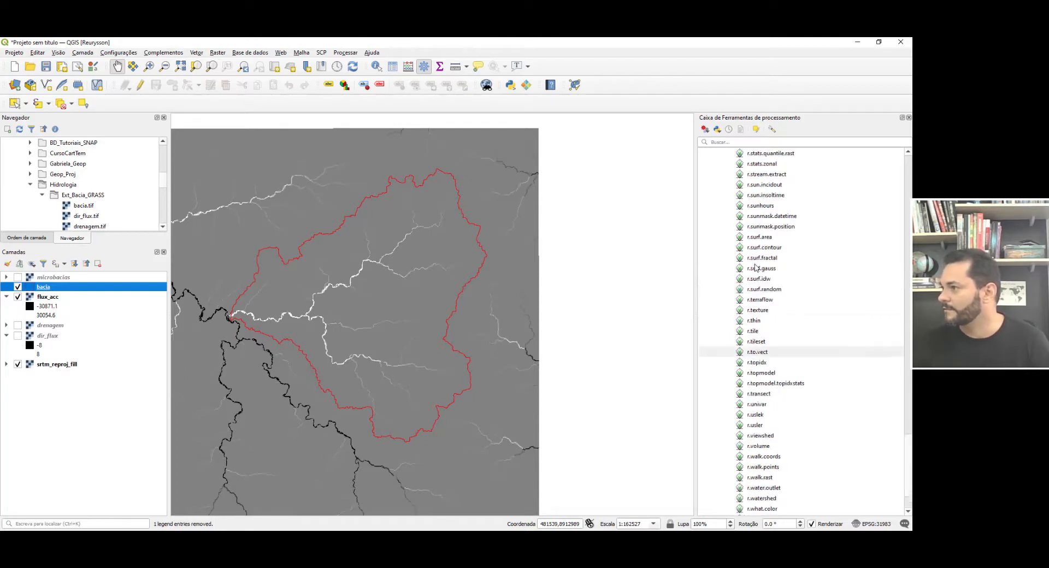
left_click(769, 209)
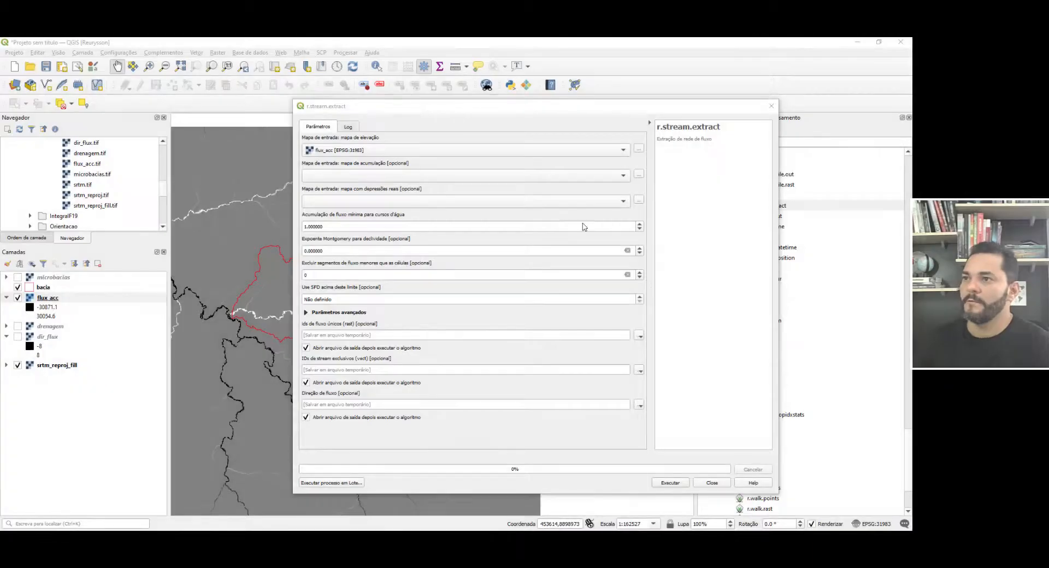
Step: Set srtm_reproj_fill as the elevation map and flux_acc as the accumulation map for the stream extraction
left_click(375, 154)
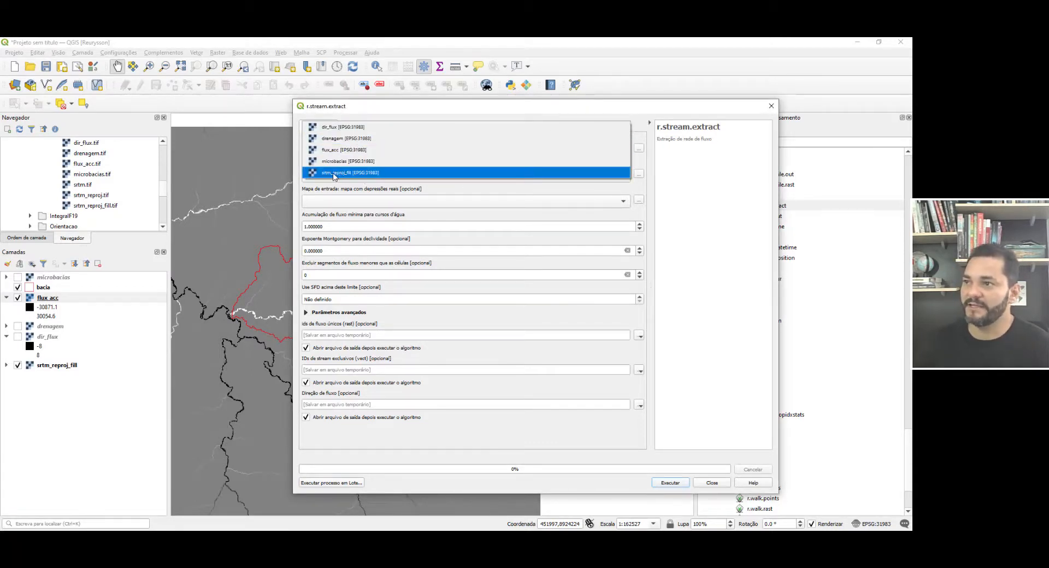
left_click(346, 173)
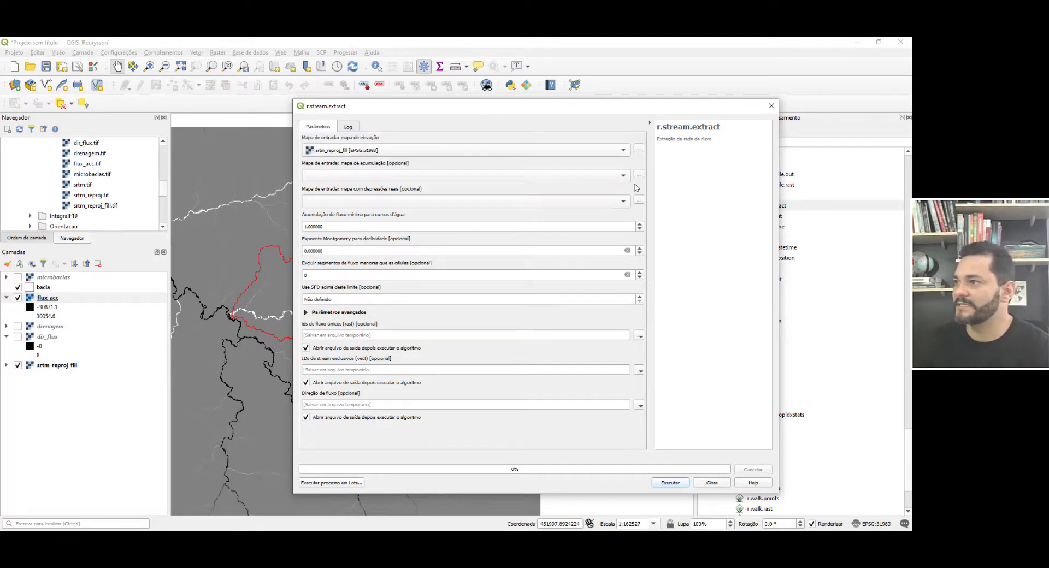
left_click(546, 176)
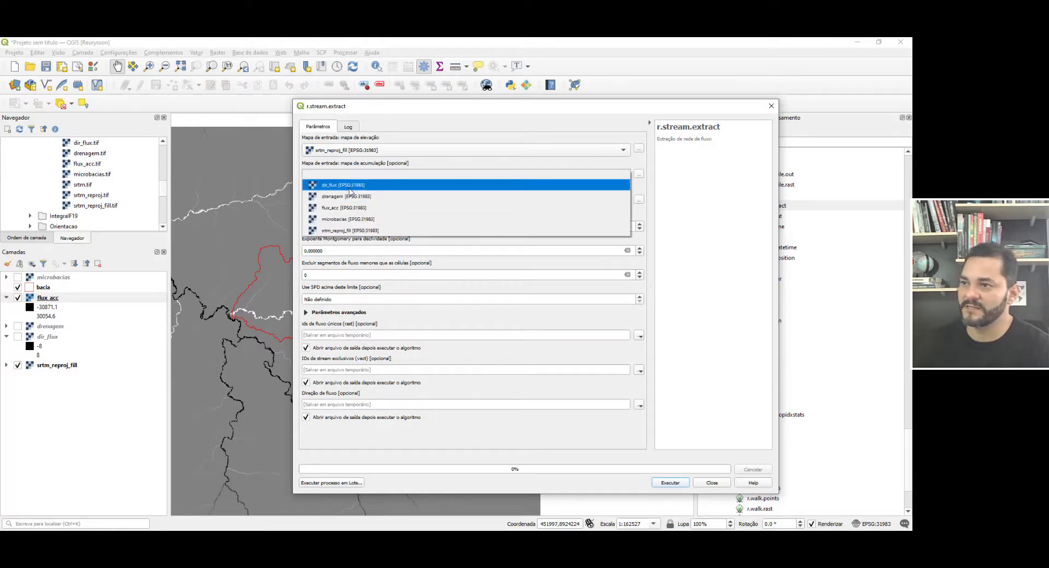
left_click(337, 209)
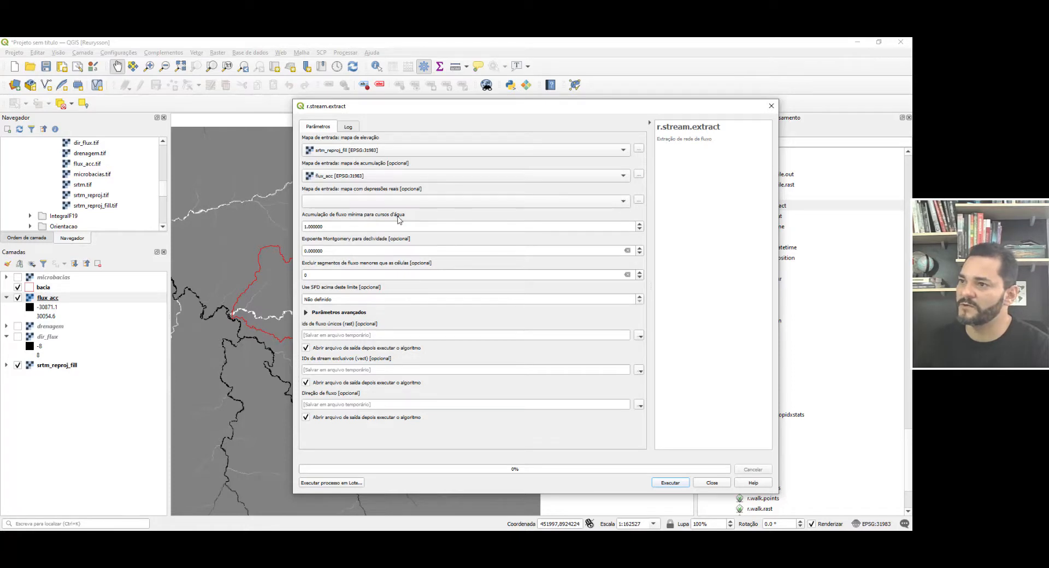
Step: Set the minimum flow accumulation for streams to 100
left_click_drag(338, 227, 247, 224)
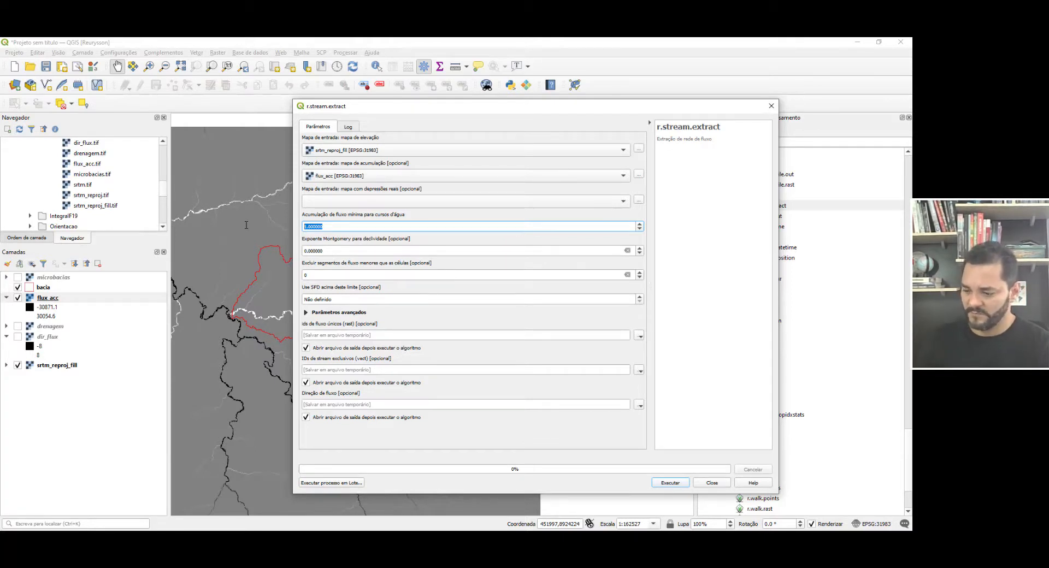
type("30")
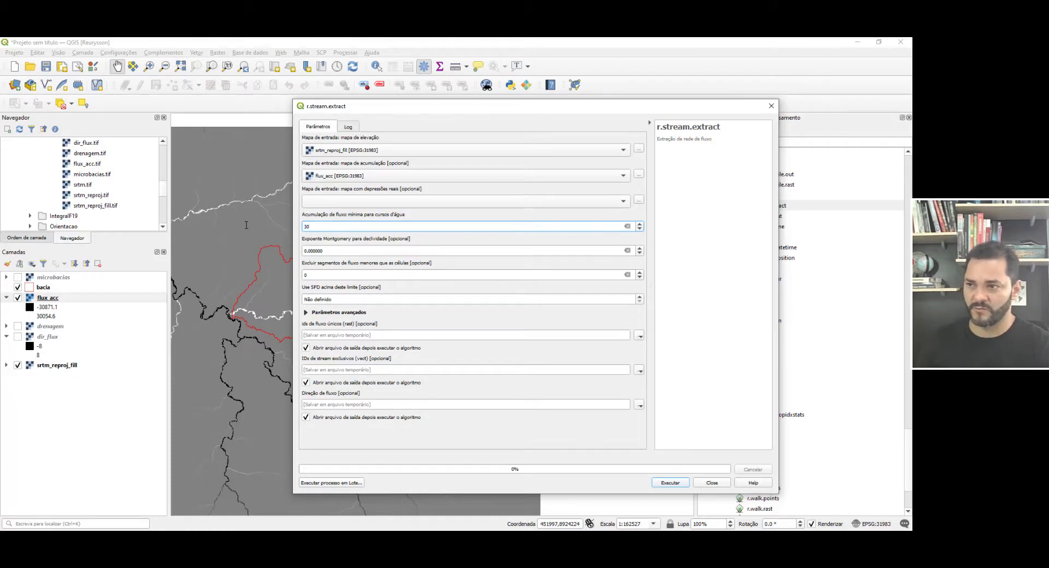
key("BackSpace")
key("BackSpace")
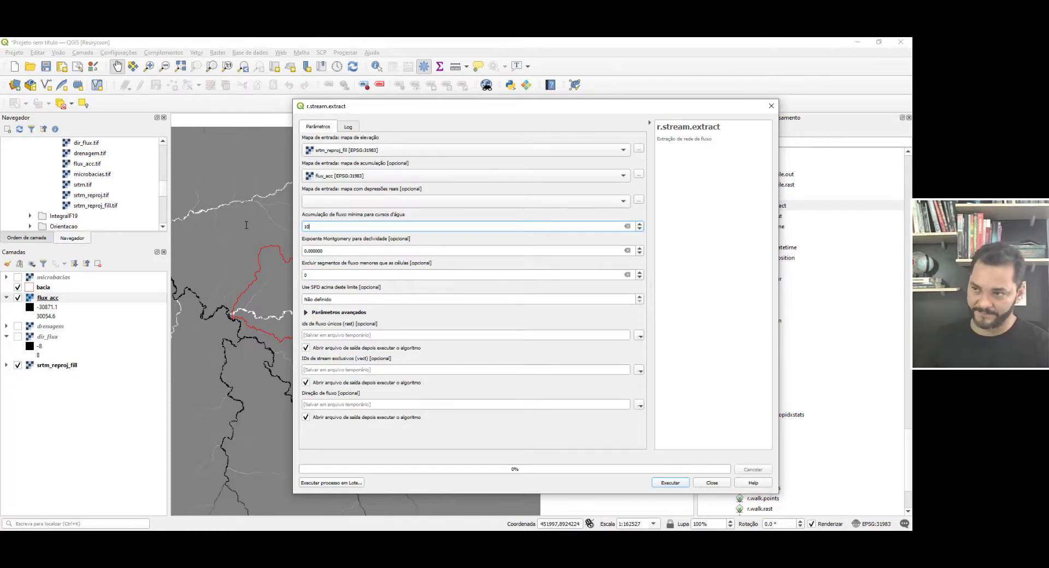
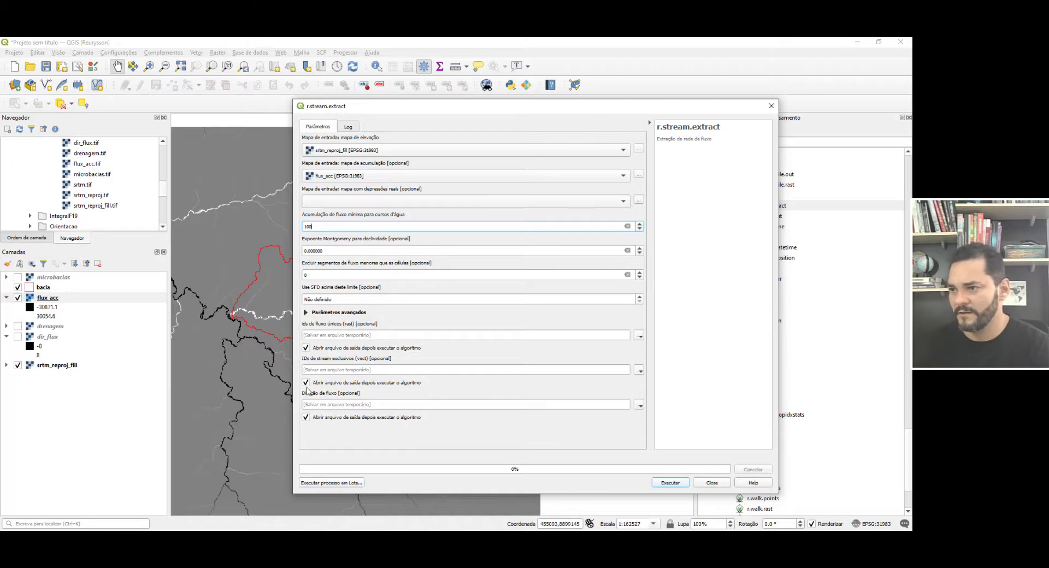
Step: Turn off loading of the flow direction output and run the stream extraction, closing the tool when it completes
left_click(305, 417)
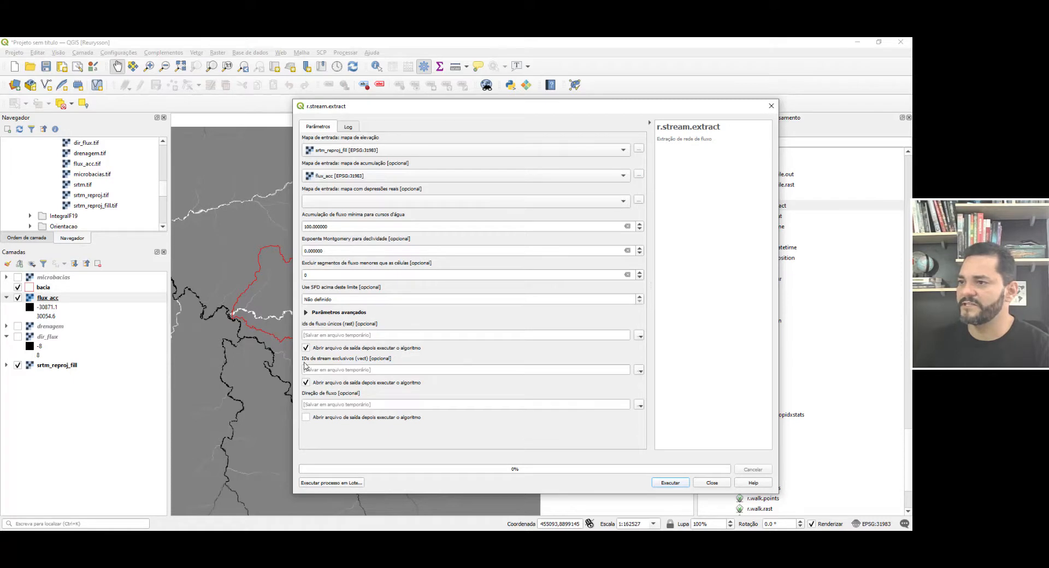
left_click(679, 484)
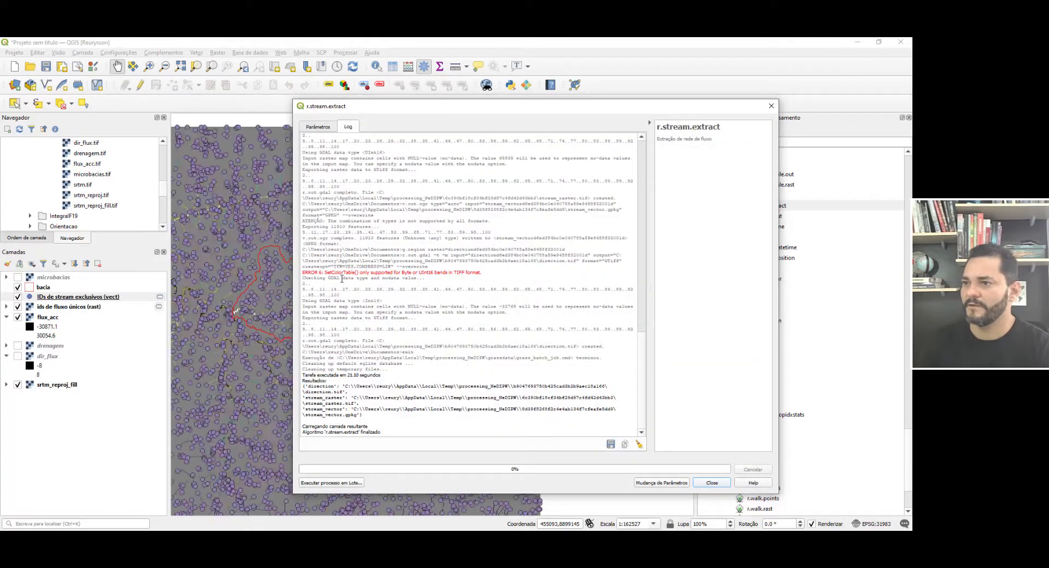
left_click(712, 483)
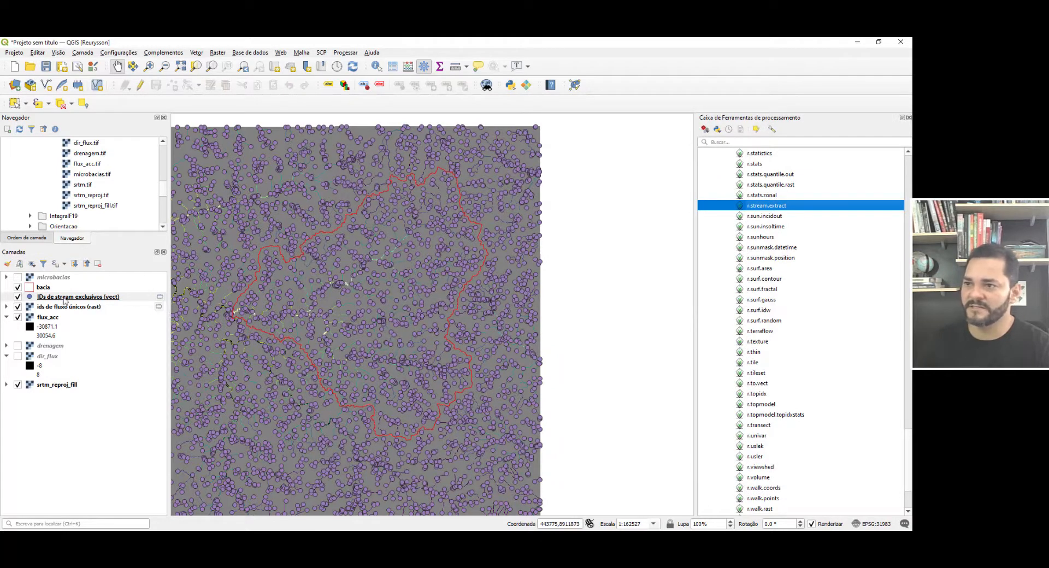
Step: Hide the IDs de stream exclusivos (vect) layer and examine the extracted stream raster inside the basin outline
scroll(279, 324, "up", 2)
scroll(279, 324, "up", 1)
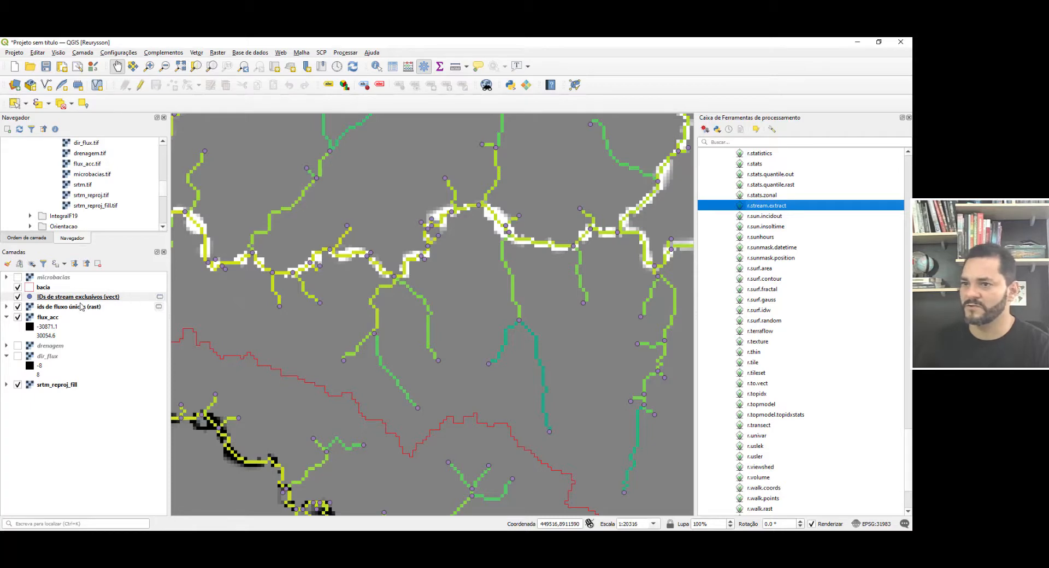
left_click(18, 299)
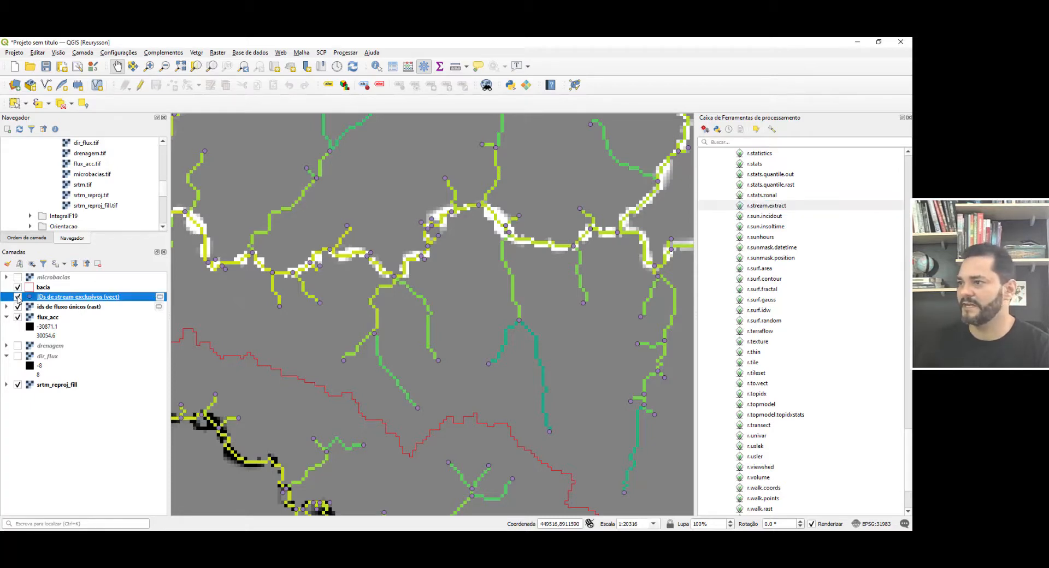
scroll(317, 307, "down", 2)
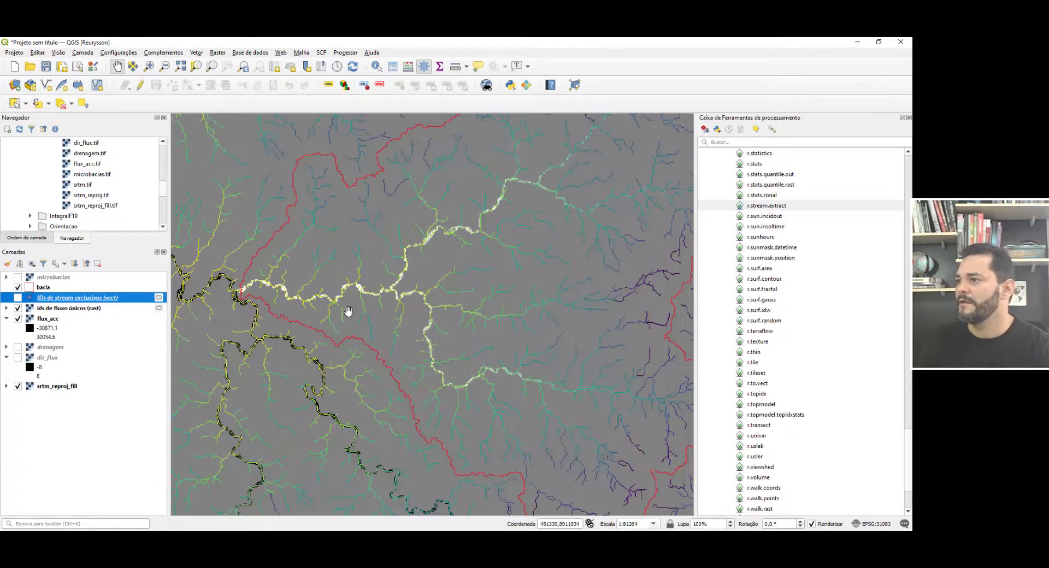
scroll(350, 312, "down", 1)
scroll(471, 319, "up", 1)
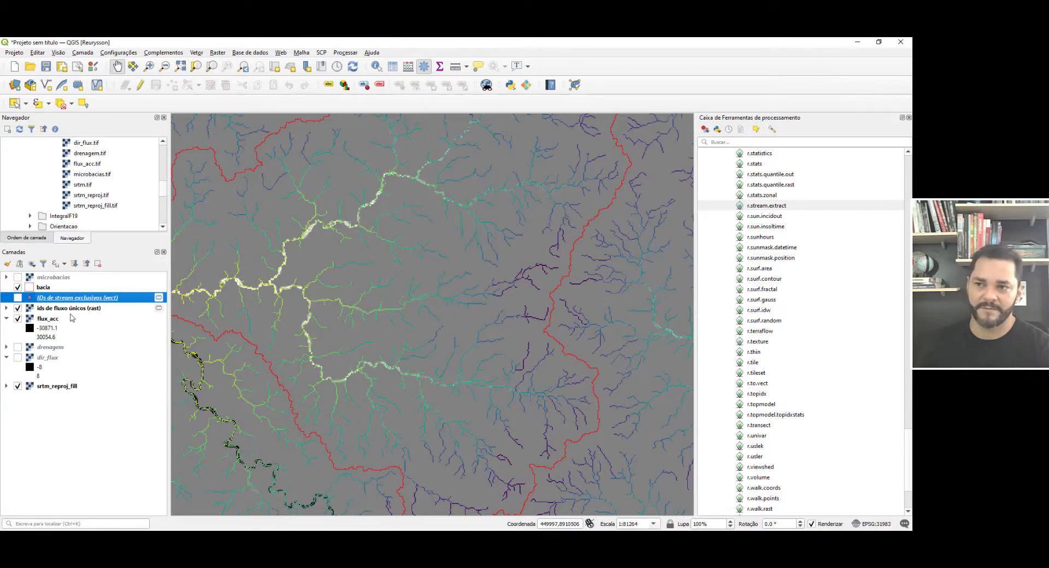
Step: Remove the IDs de stream exclusivos (vect) layer from the project
right_click(75, 303)
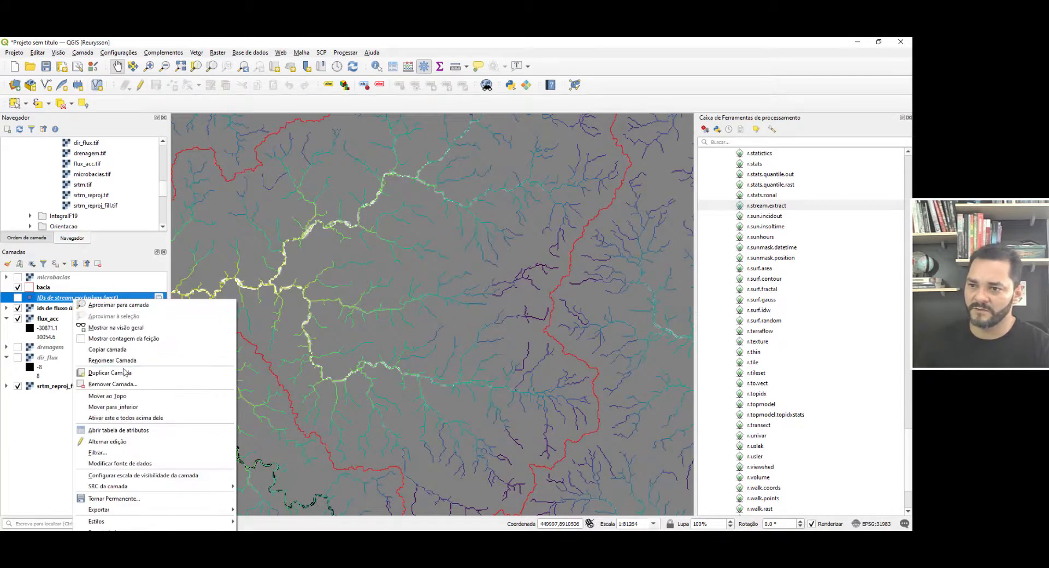
left_click(126, 386)
left_click(449, 301)
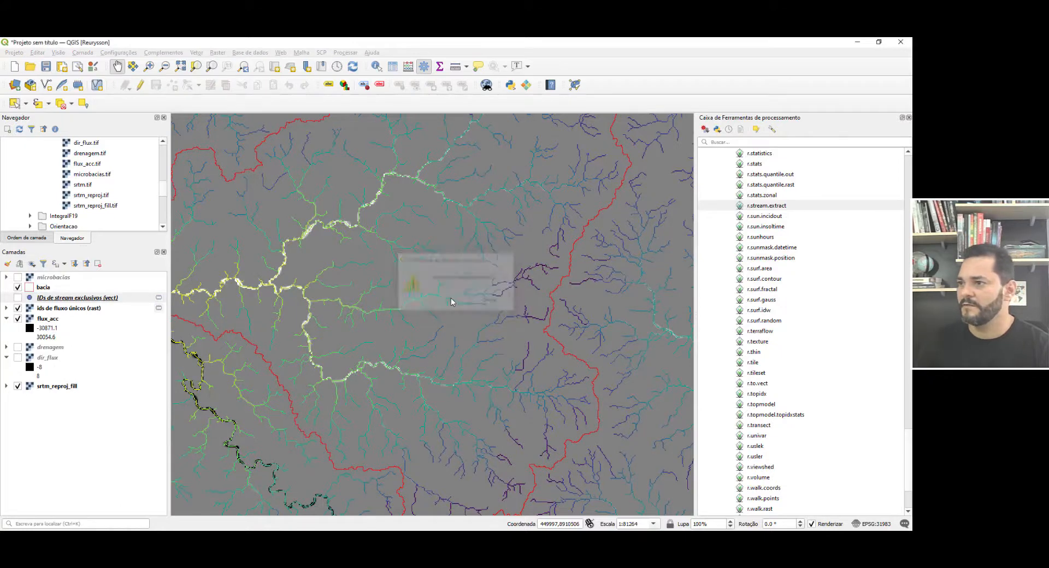
scroll(392, 295, "down", 1)
scroll(392, 295, "up", 1)
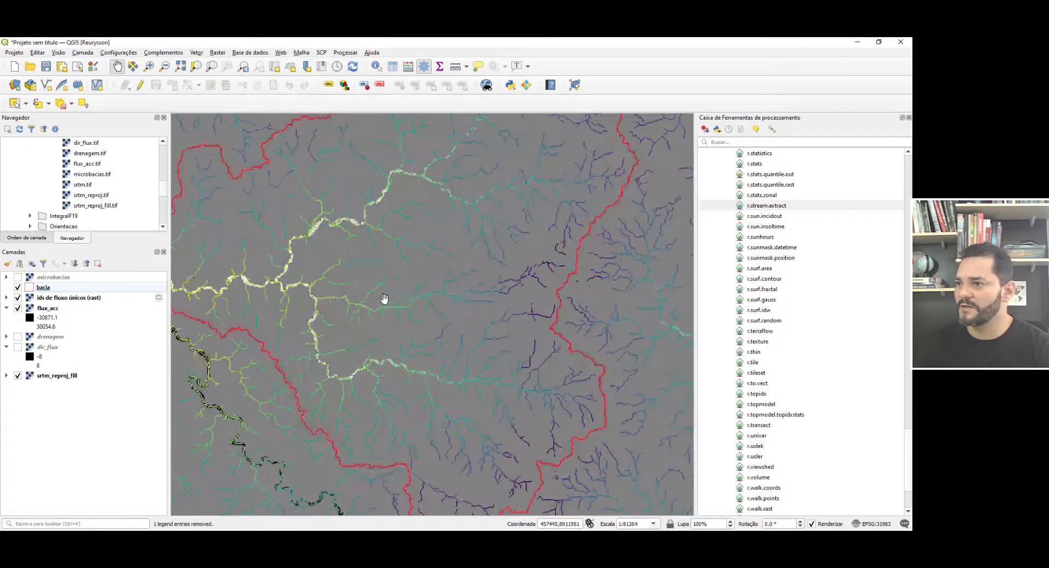
Step: Hide the bacia, flux_acc and srtm_reproj_fill layers, leaving only the ids de fluxo únicos (rast) layer displayed
left_click(17, 288)
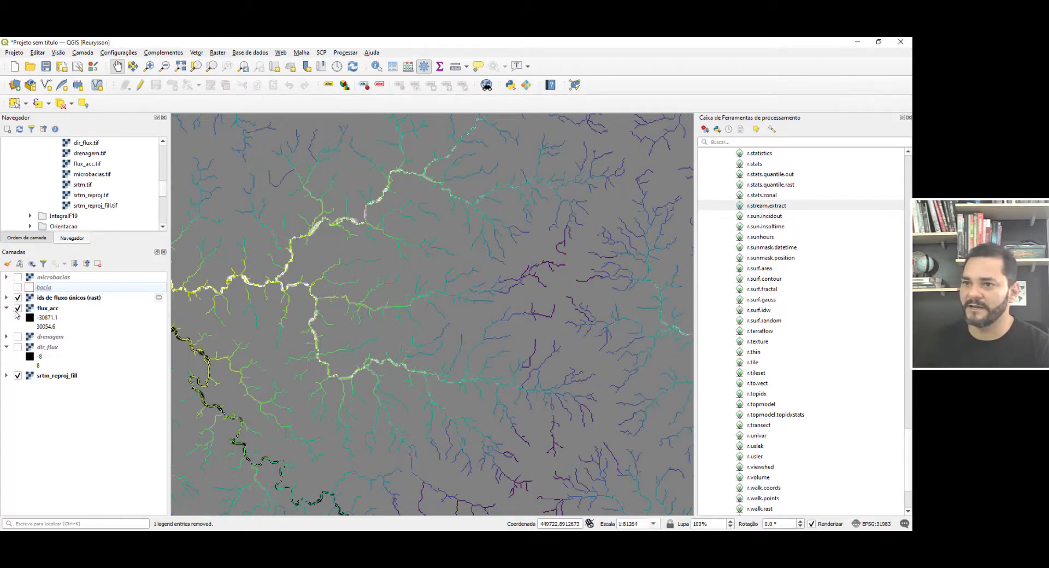
left_click(17, 308)
left_click(18, 375)
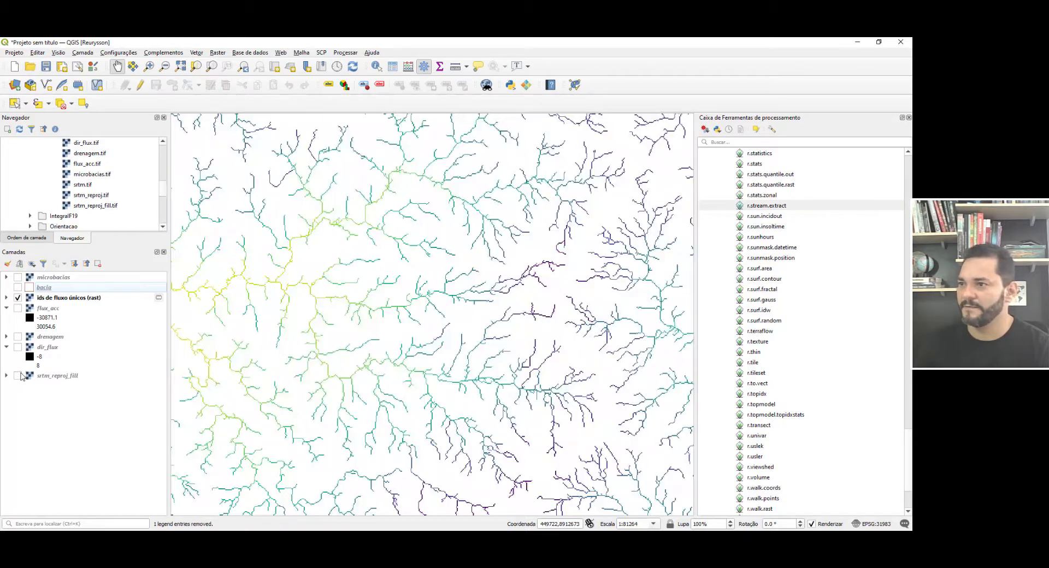
scroll(534, 351, "down", 1)
scroll(445, 339, "up", 2)
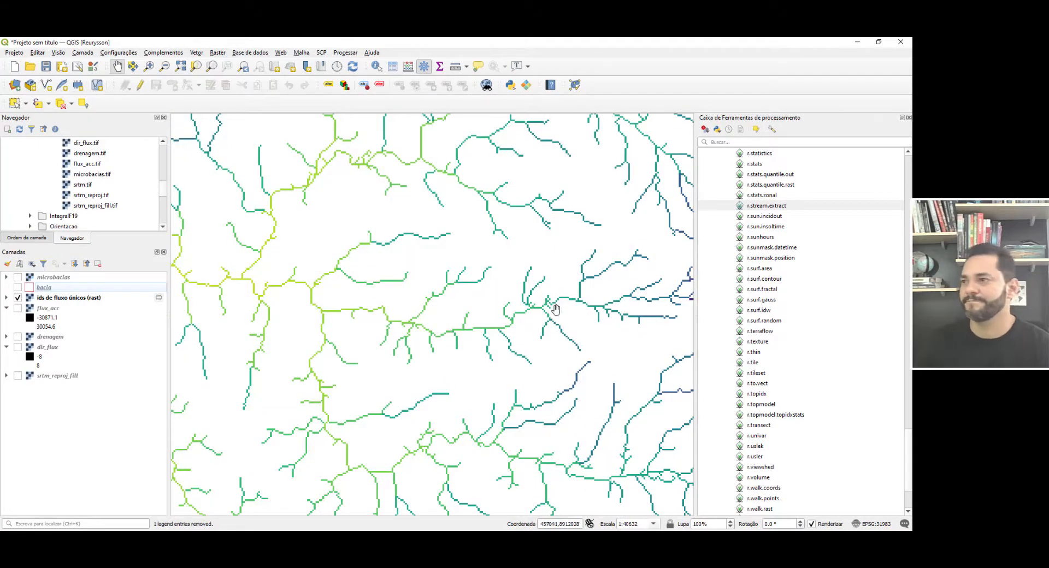
Step: Open r.to.vect with ids de fluxo únicos (rast) as the input raster and line as the feature type
scroll(767, 345, "down", 2)
scroll(767, 346, "down", 1)
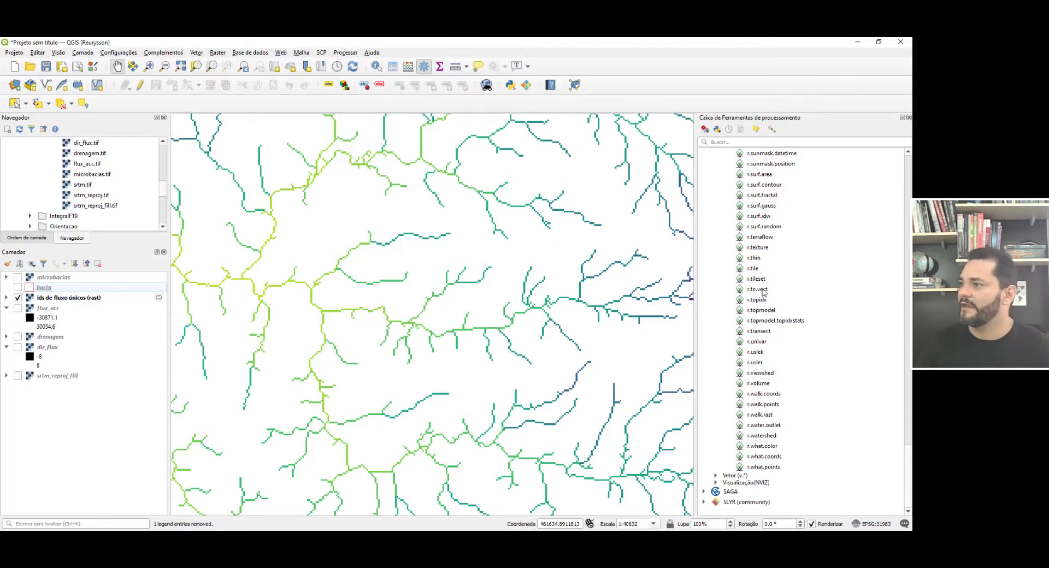
left_click(763, 290)
double_click(763, 290)
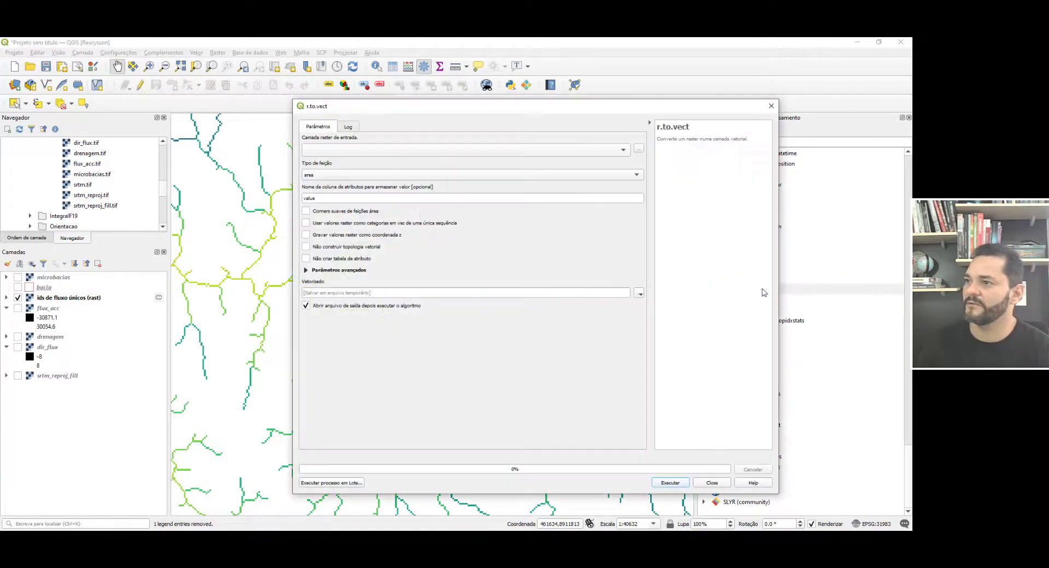
left_click(385, 153)
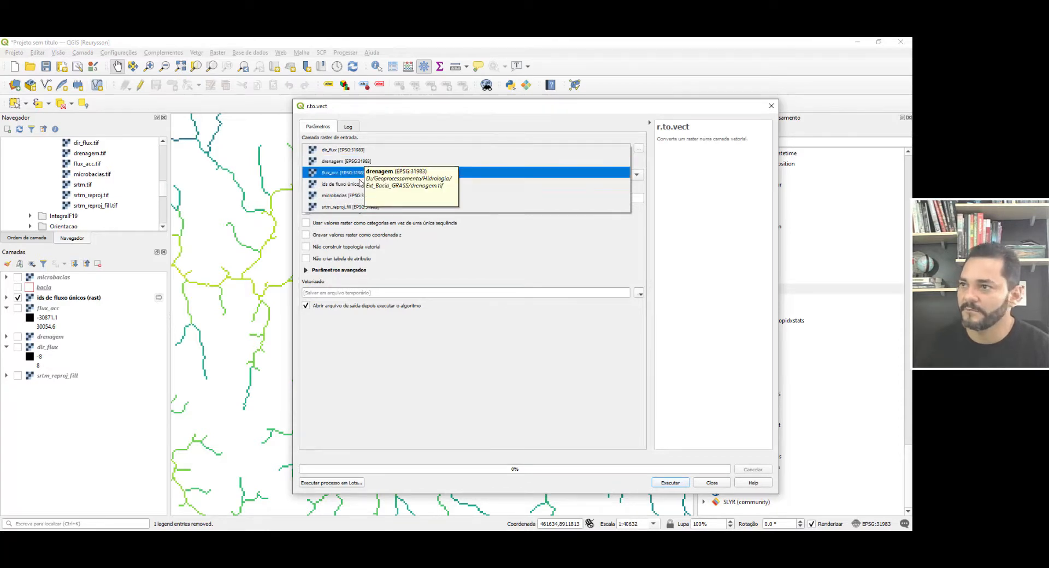
left_click(346, 186)
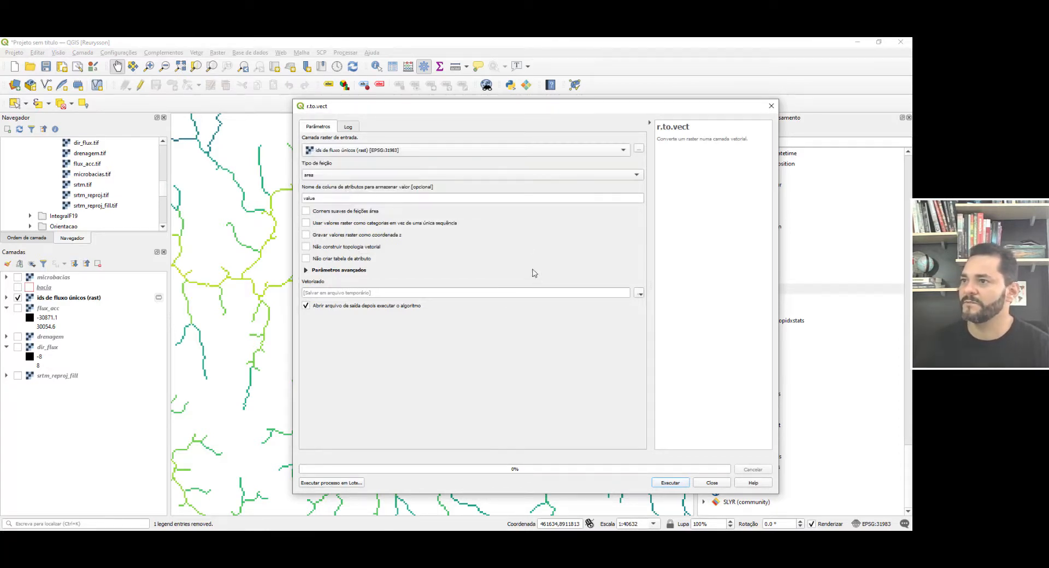
left_click(322, 173)
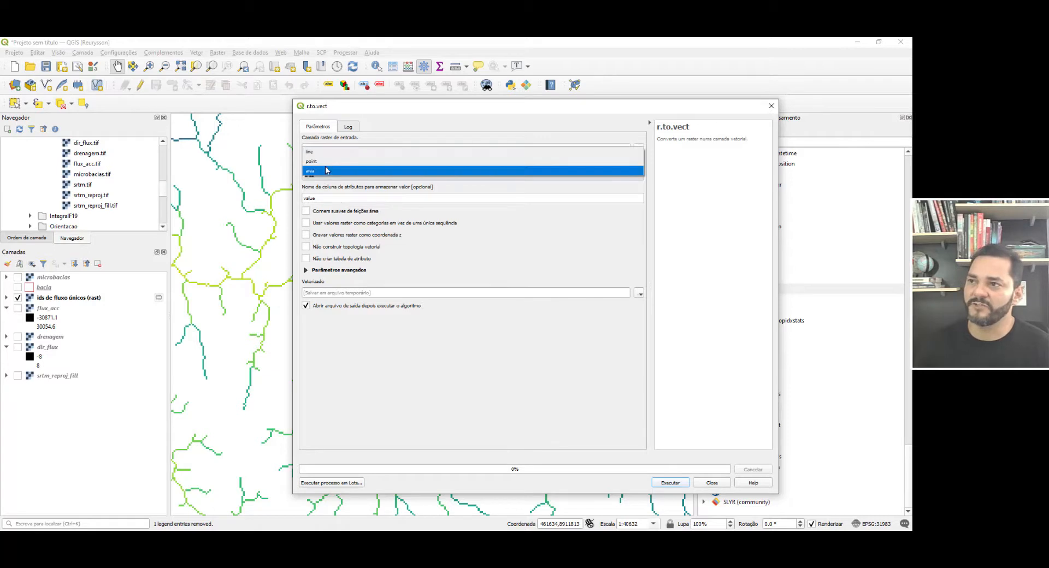
left_click(329, 161)
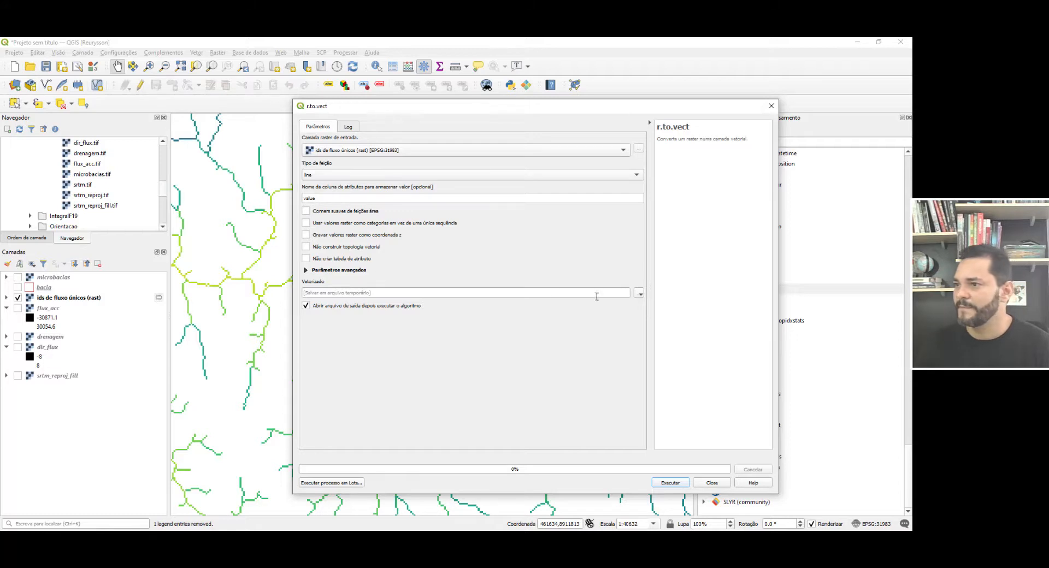
Step: Set the vector output to a shapefile named dren_final in the Ext_Bacia_GRASS folder
left_click(637, 295)
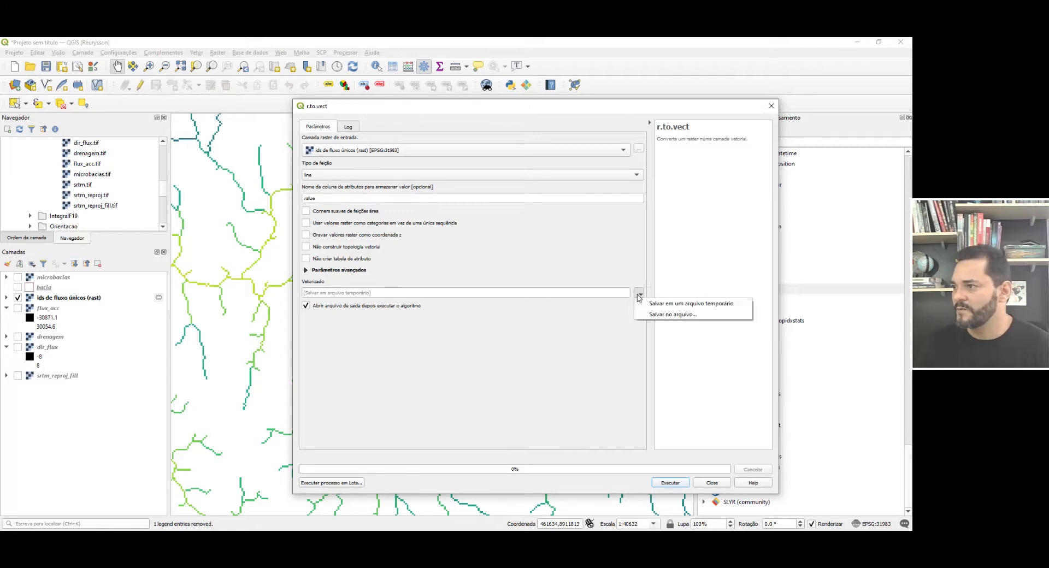
left_click(682, 315)
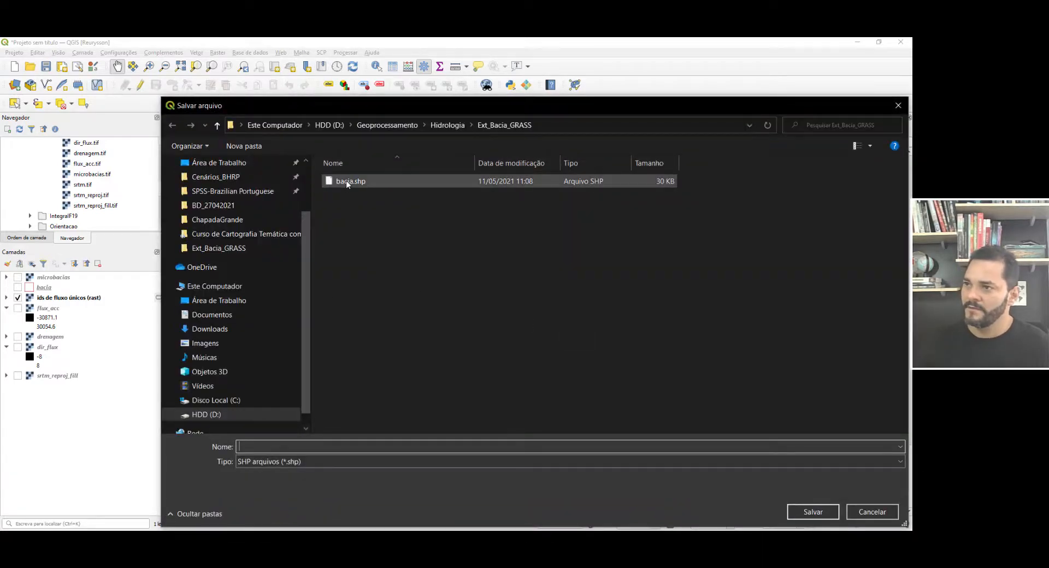
type("DRE")
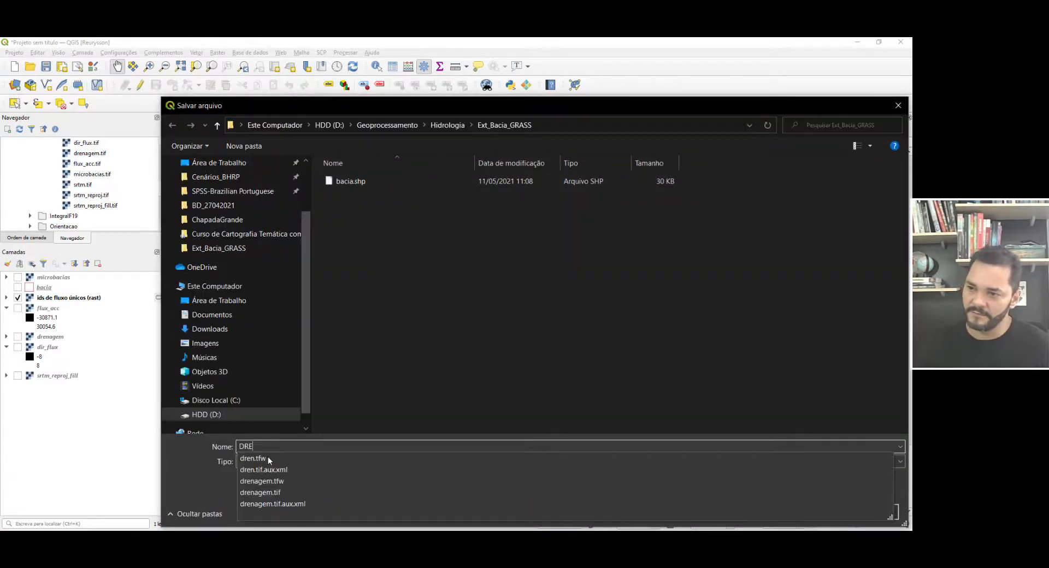
key("BackSpace")
key("BackSpace")
key("BackSpace")
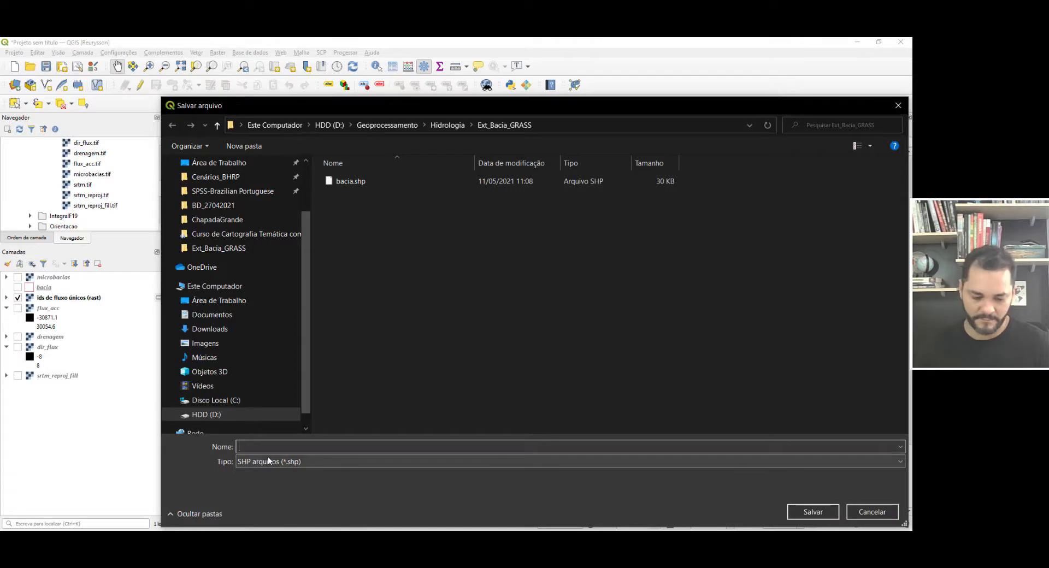
type("drena")
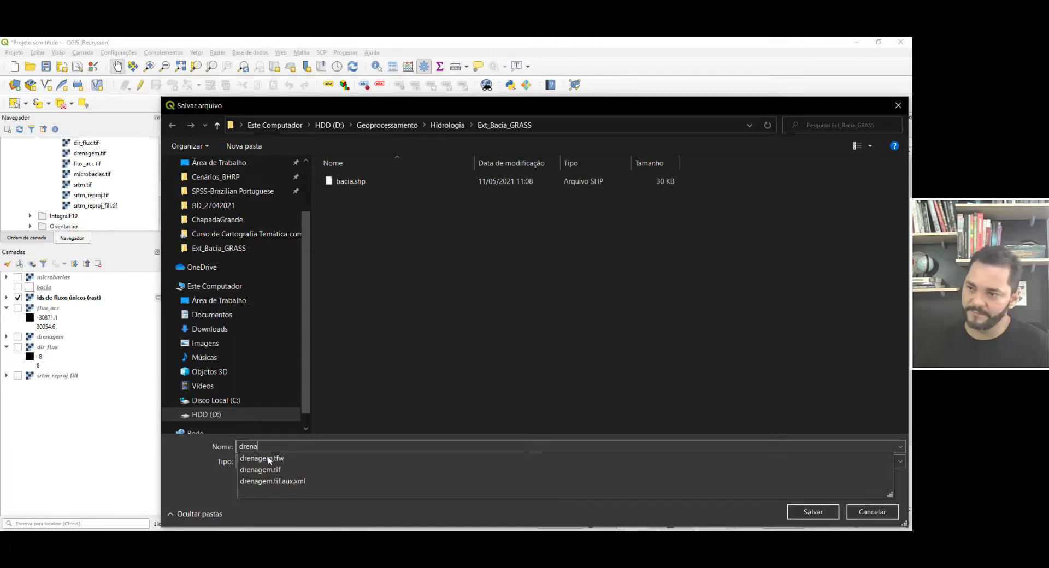
key("BackSpace")
type("_fin")
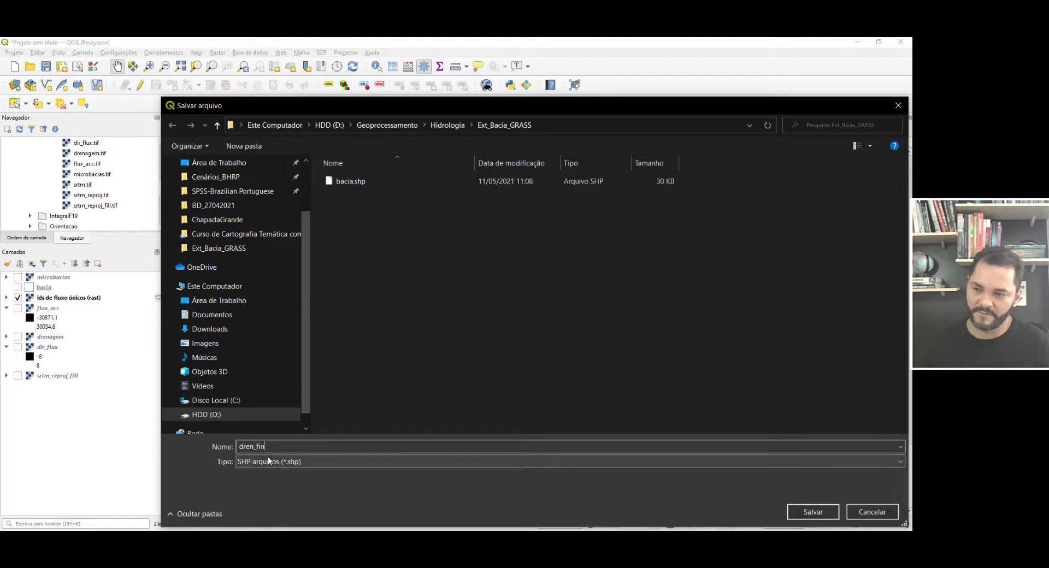
type("al")
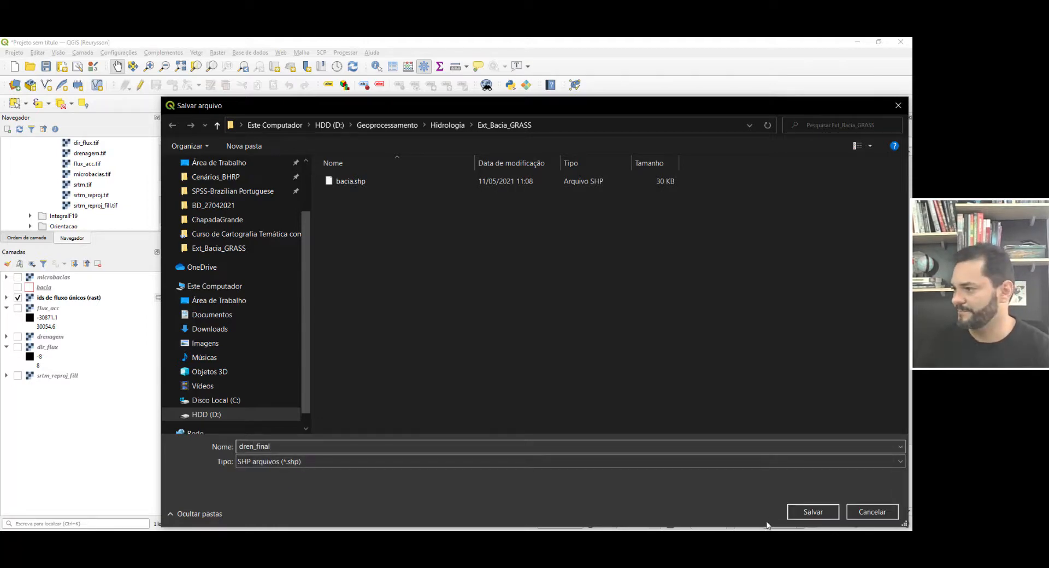
left_click(817, 513)
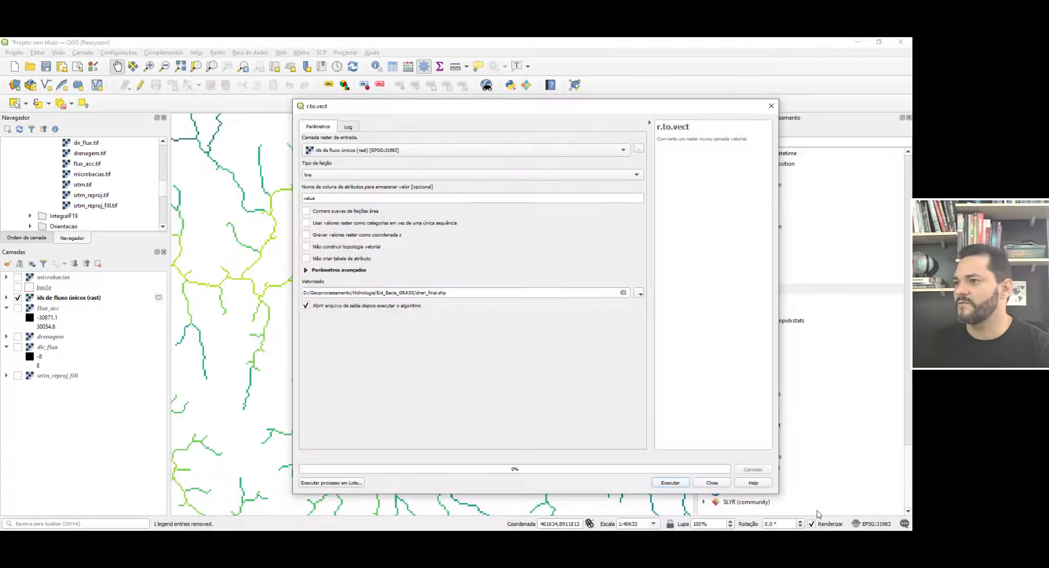
Step: Run the raster-to-vector conversion for dren_final and hide the ids de fluxo únicos (rast) layer
left_click(678, 484)
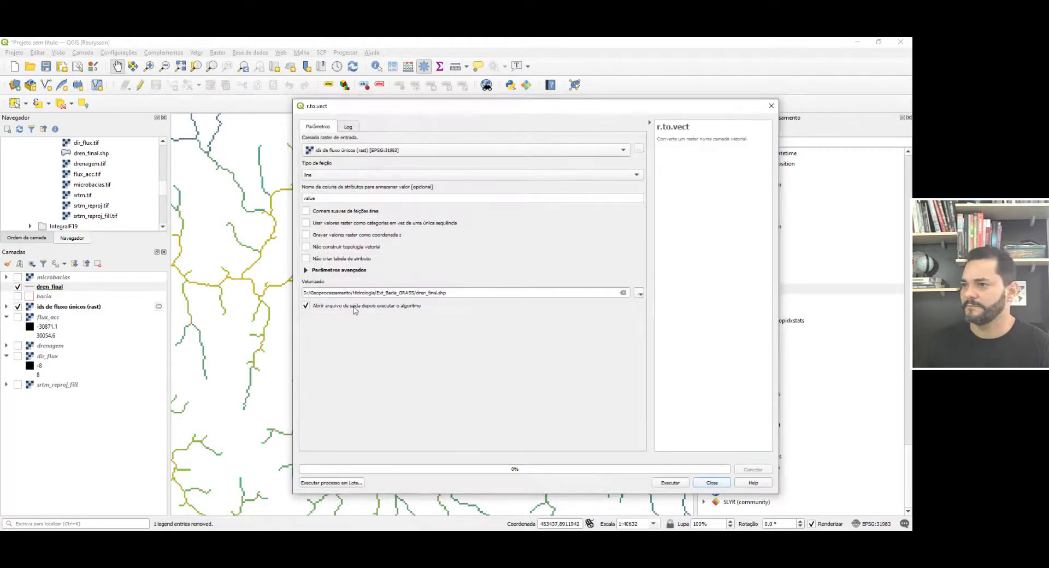
left_click(711, 483)
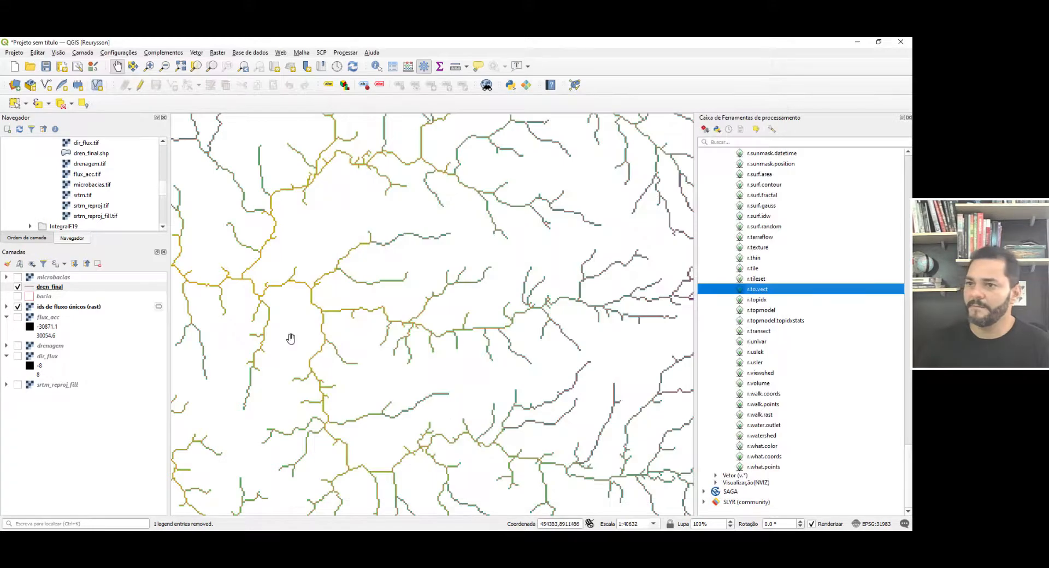
left_click(18, 307)
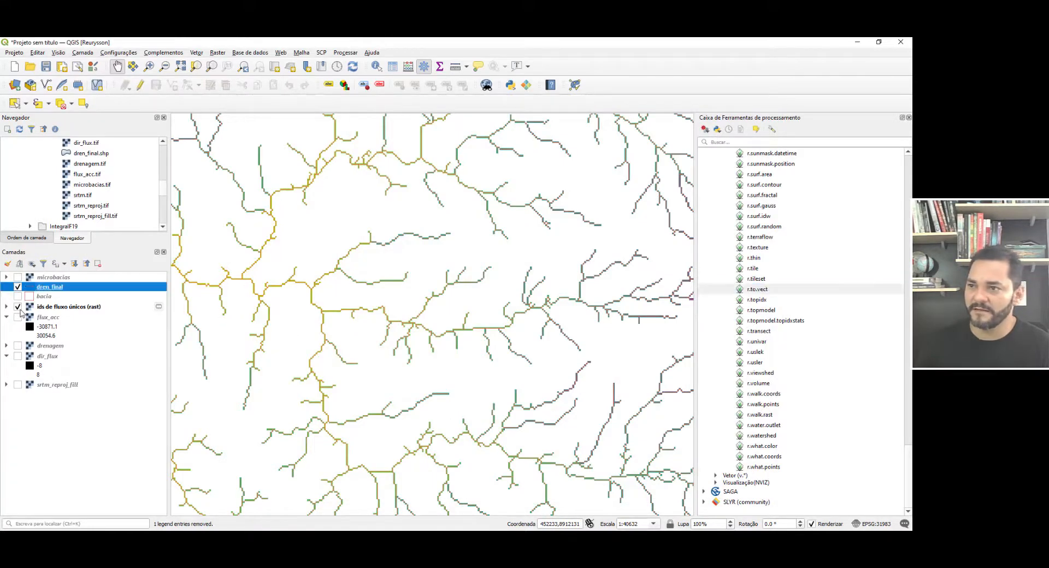
Step: Examine the shape of the dren_final drainage lines, both across the whole network and in close-up
scroll(402, 323, "down", 2)
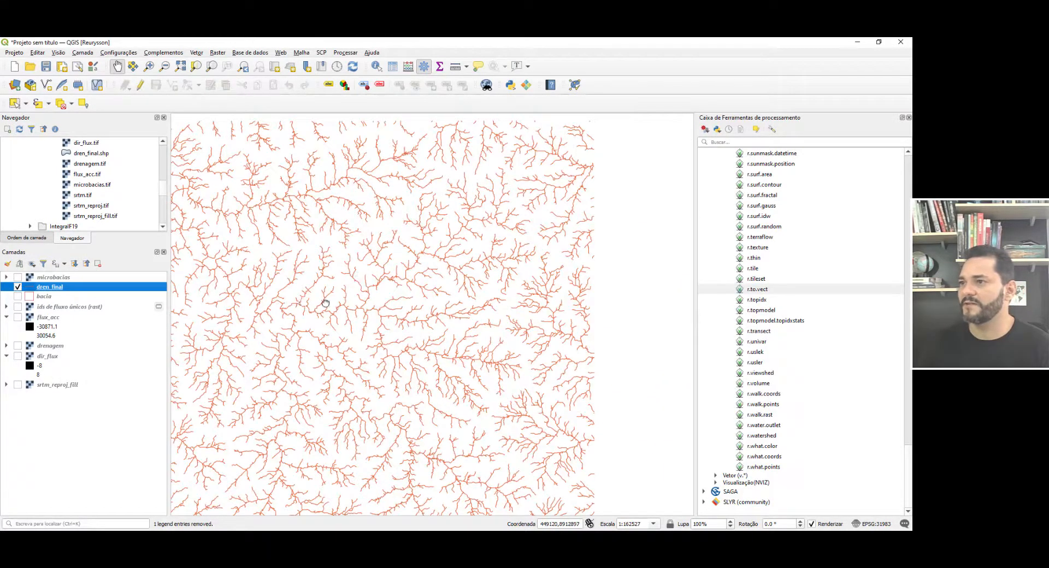
left_click_drag(326, 304, 444, 292)
scroll(421, 292, "up", 2)
scroll(413, 229, "up", 1)
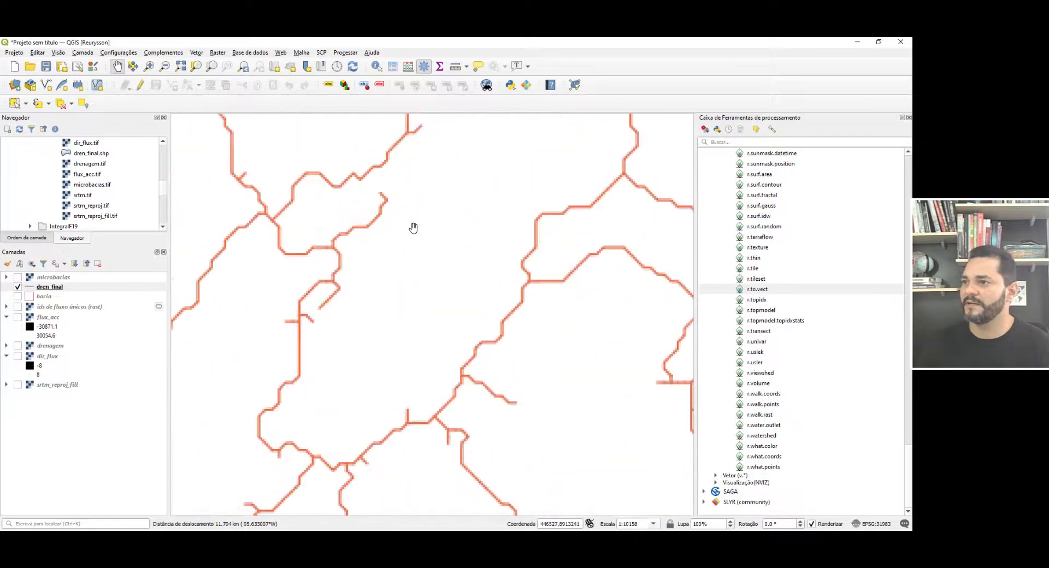
left_click_drag(377, 316, 367, 299)
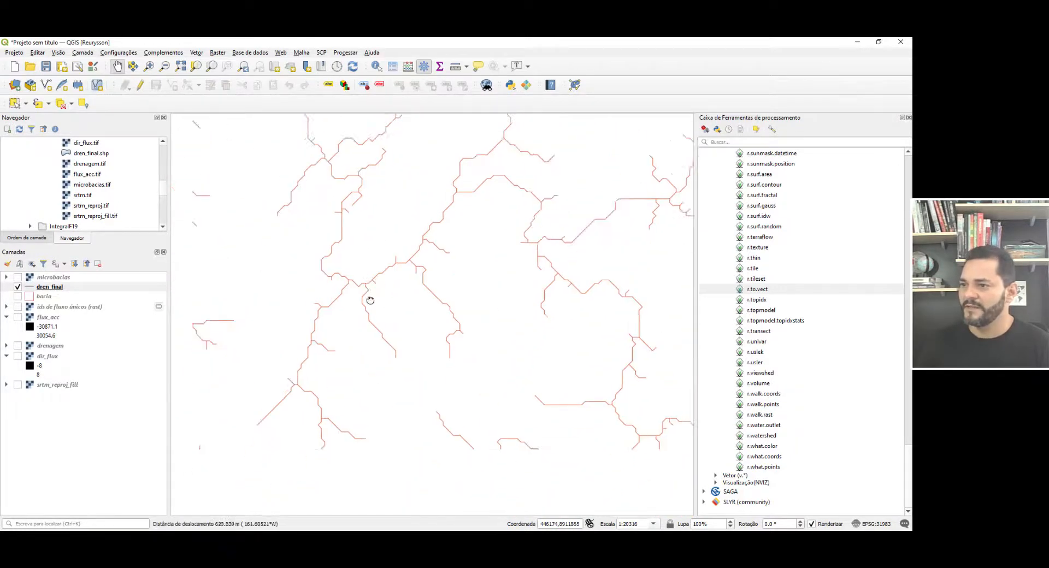
scroll(355, 301, "up", 1)
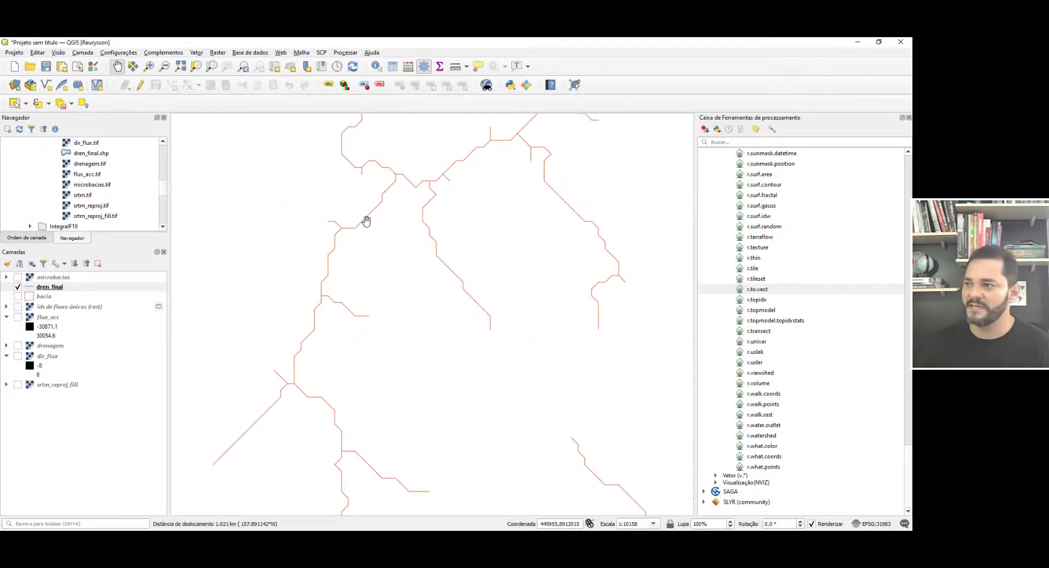
scroll(358, 232, "down", 1)
left_click_drag(349, 248, 293, 348)
scroll(418, 288, "down", 1)
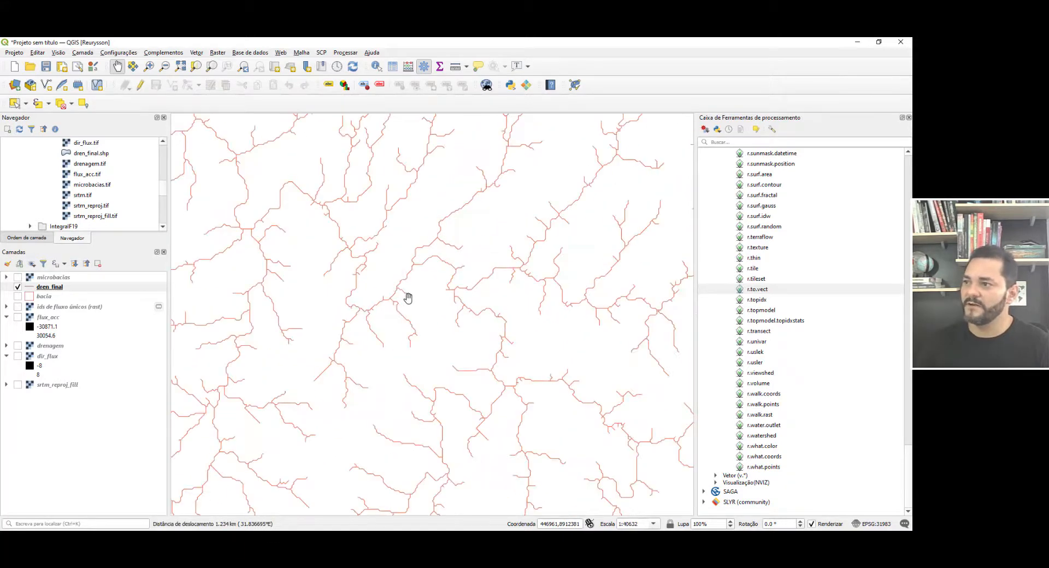
scroll(468, 273, "down", 1)
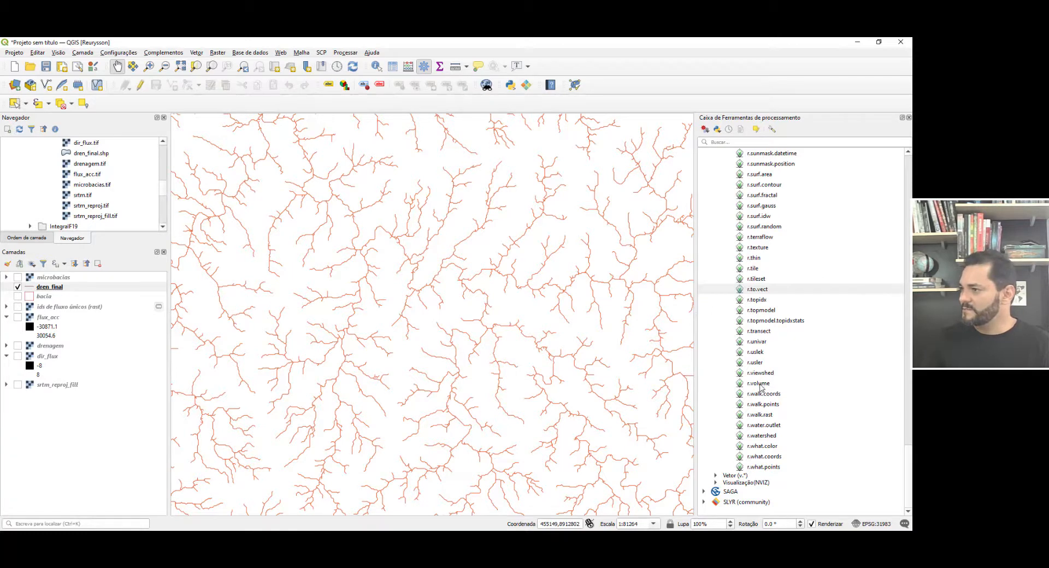
Step: Open the GRASS v.generalize tool with dren_final as input and set the generalization algorithm to snakes
scroll(761, 387, "up", 13)
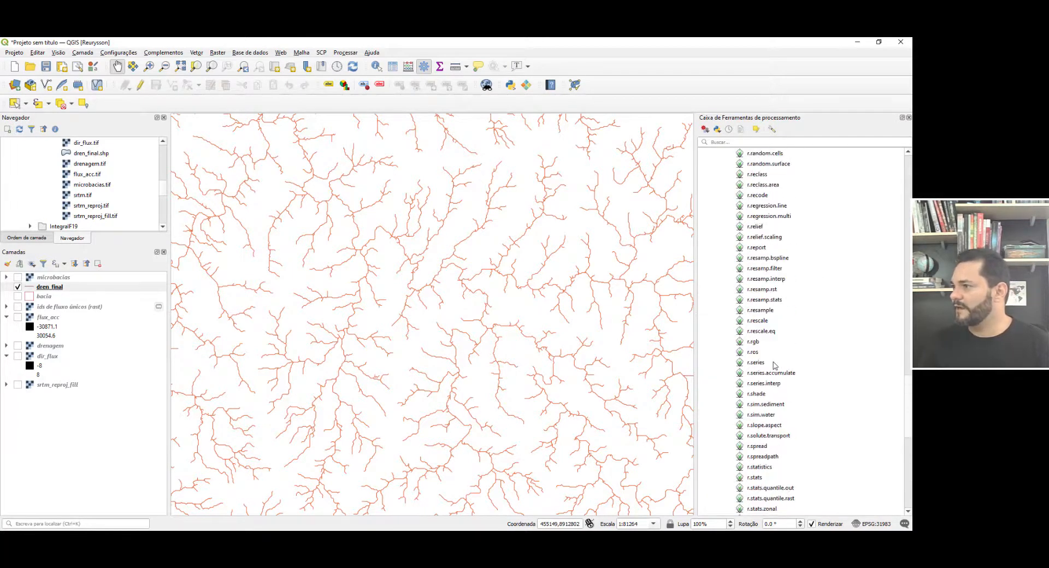
scroll(772, 364, "up", 3)
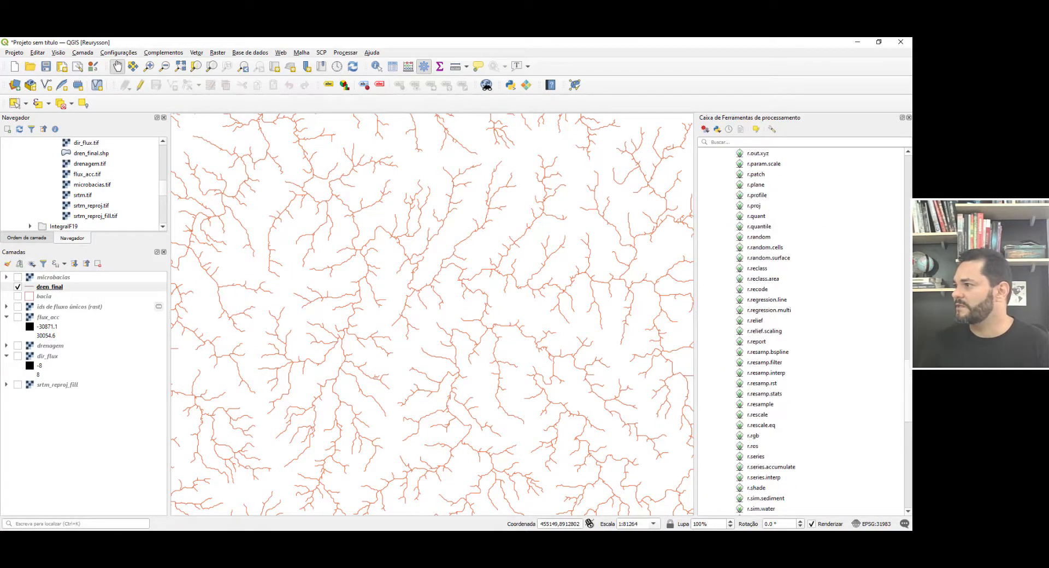
scroll(718, 326, "up", 20)
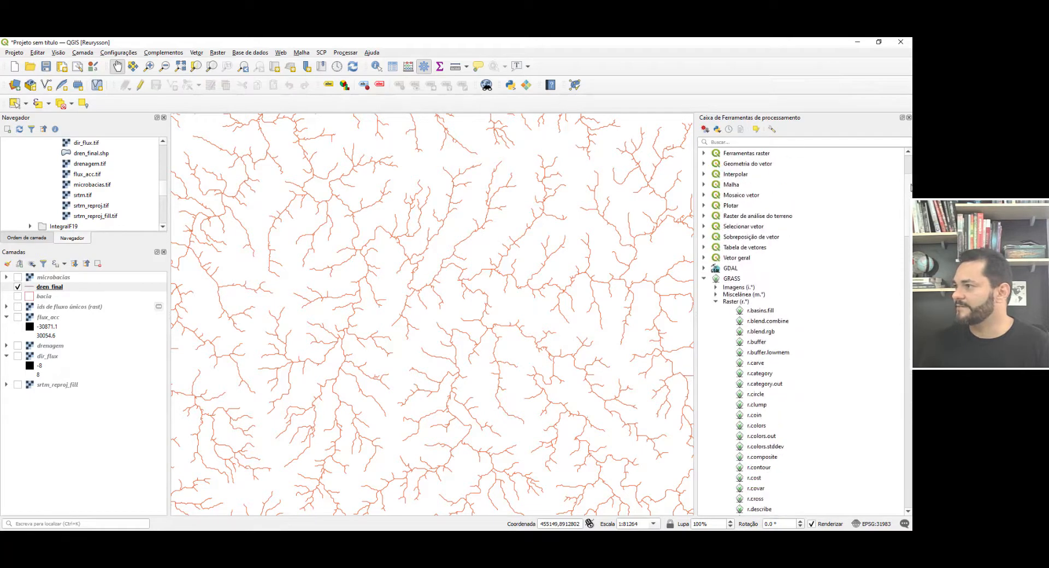
left_click(717, 322)
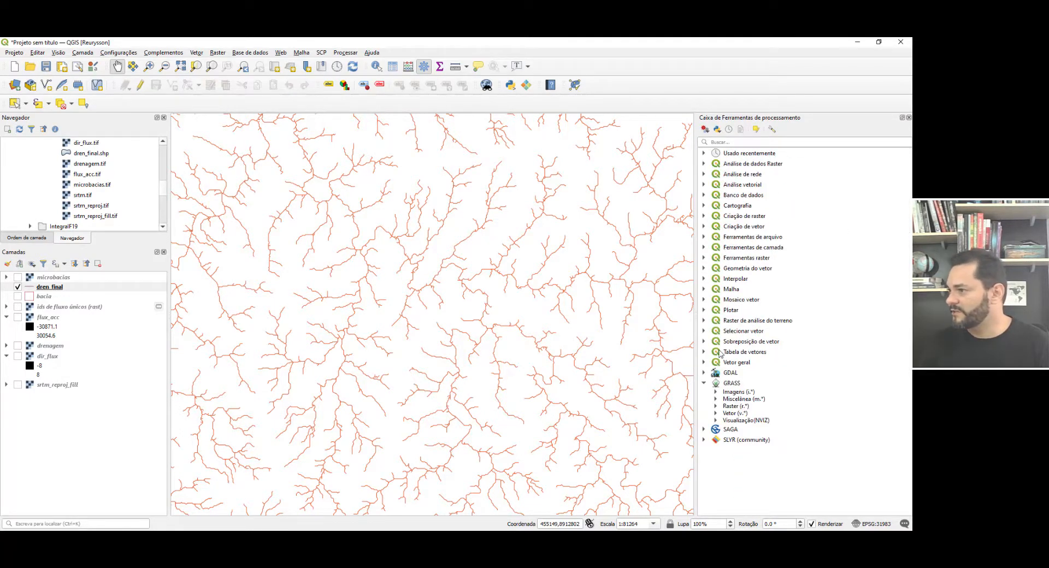
left_click(731, 414)
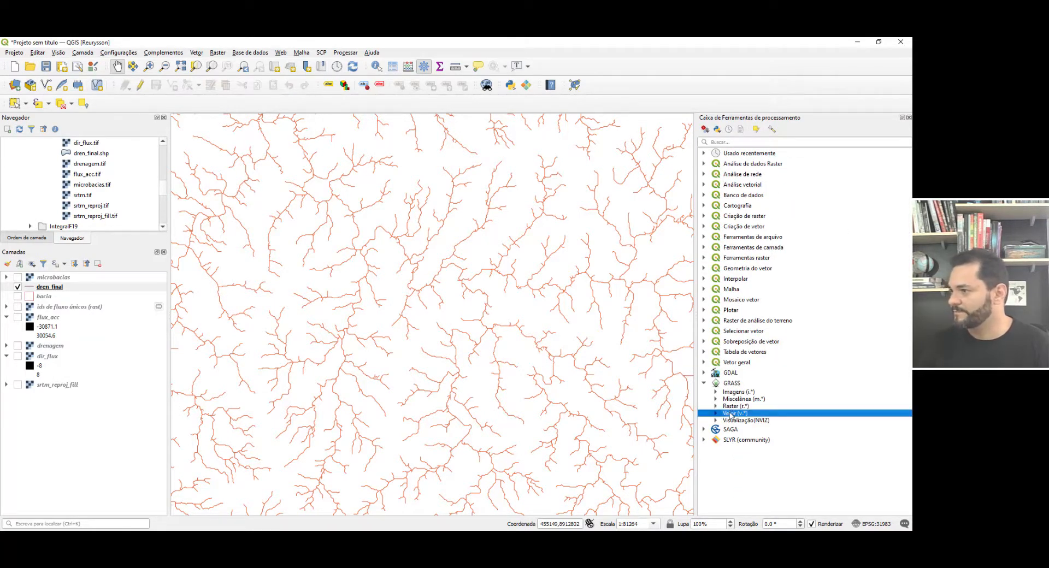
left_click(716, 414)
scroll(789, 372, "down", 8)
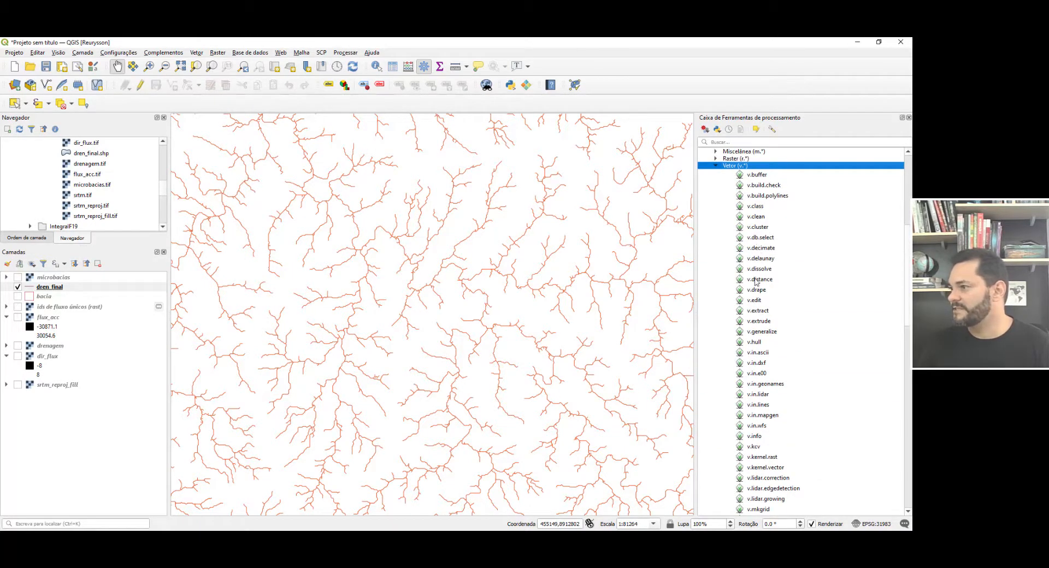
double_click(760, 332)
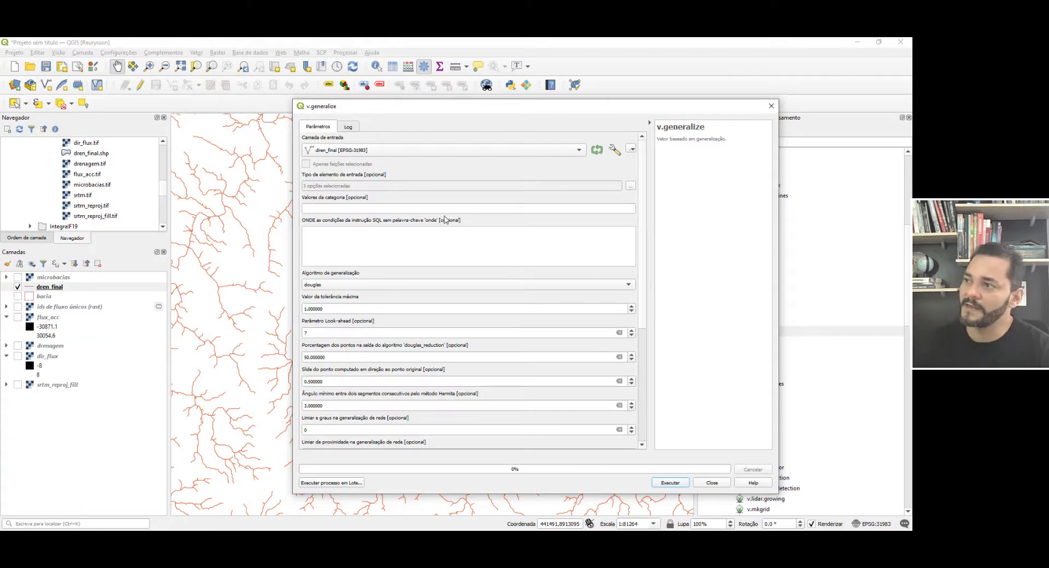
left_click(629, 287)
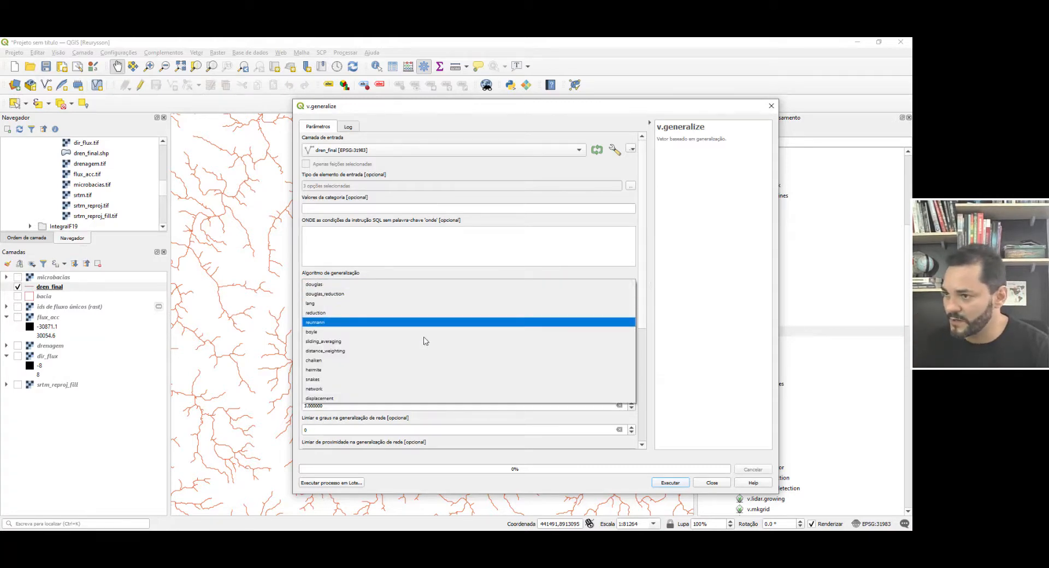
left_click(327, 380)
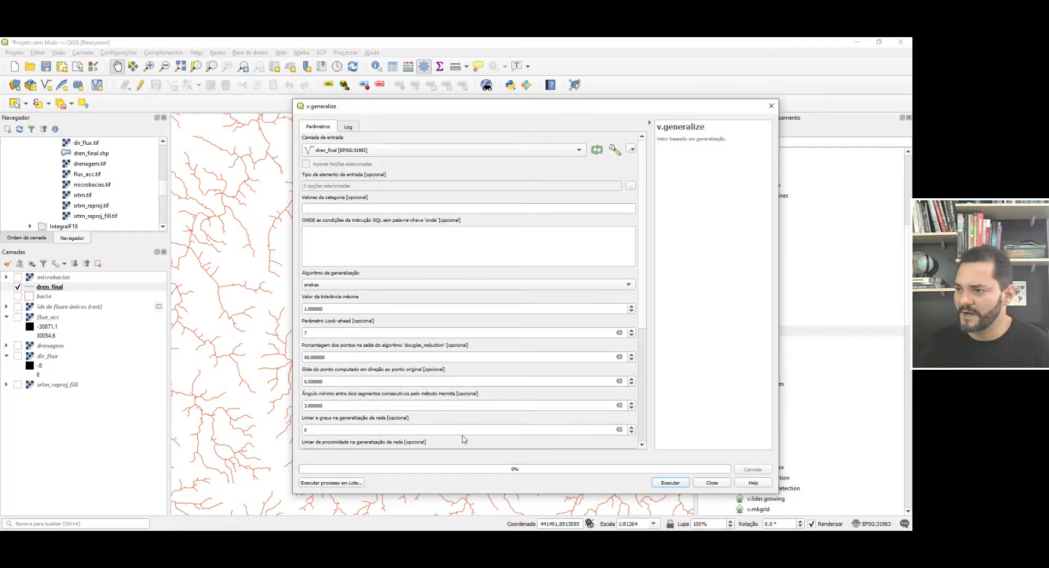
Step: Save the generalized output as shapefile dren_final_suave in the Ext_Bacia_GRASS folder and run the generalization
left_click_drag(642, 311, 643, 396)
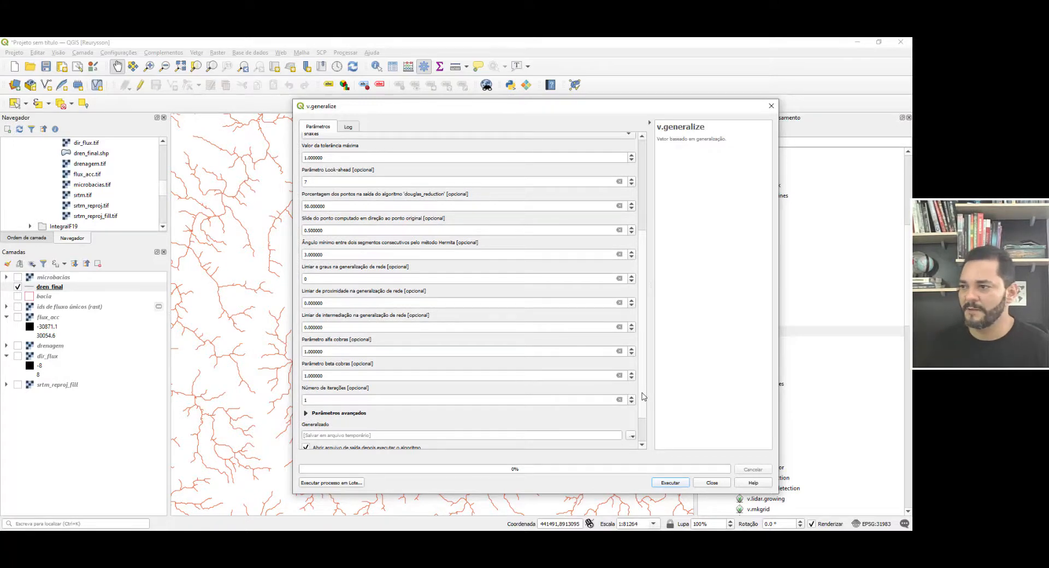
scroll(645, 407, "down", 1)
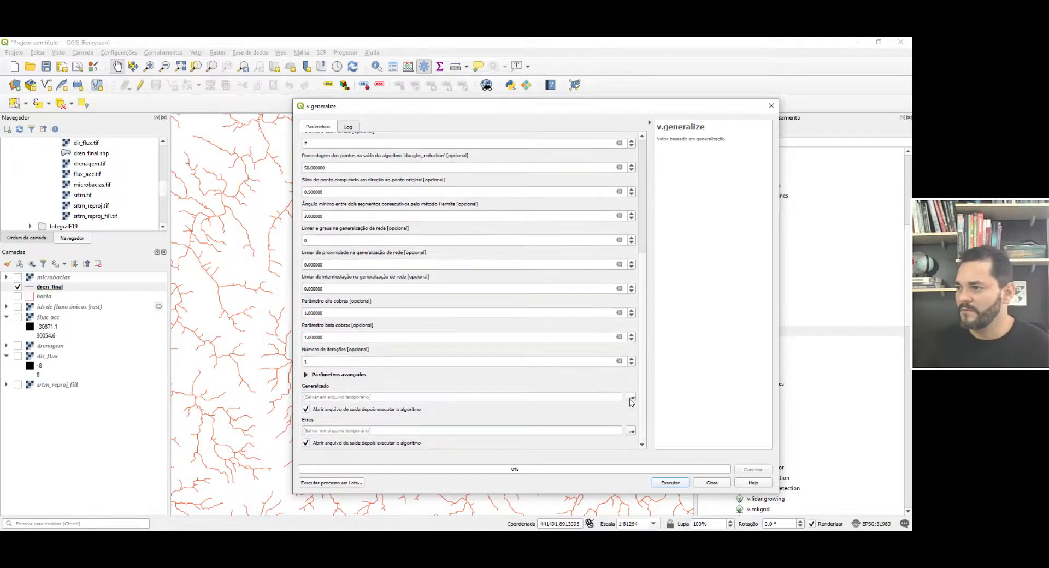
left_click(632, 403)
left_click(649, 418)
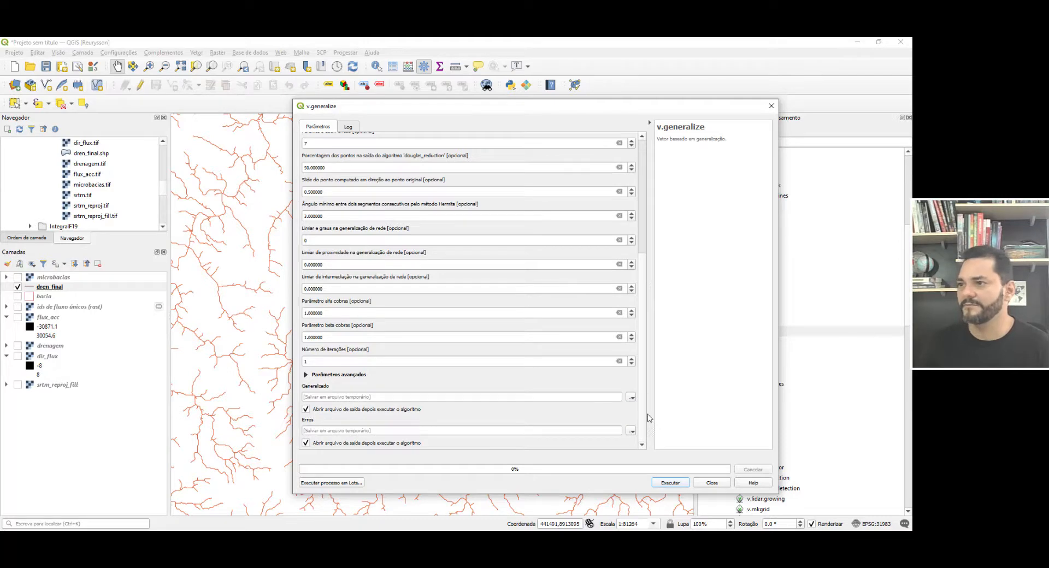
left_click(379, 197)
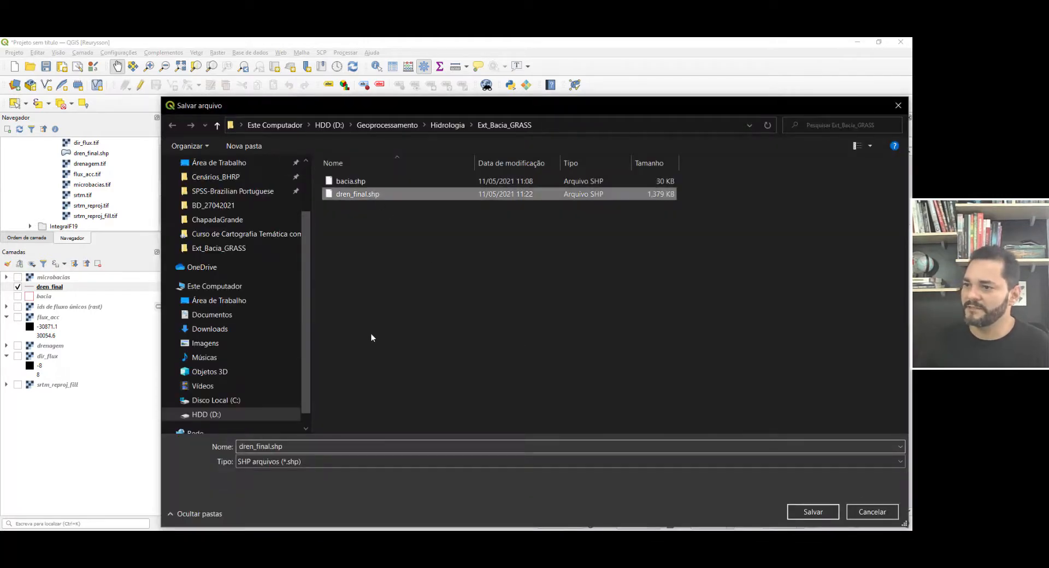
left_click(354, 446)
left_click(355, 446)
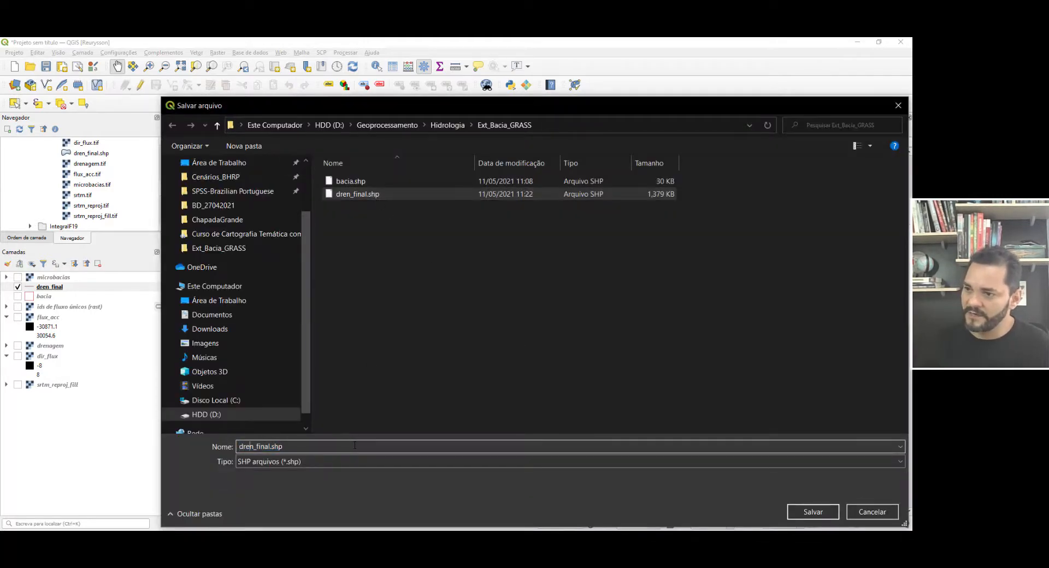
type("_")
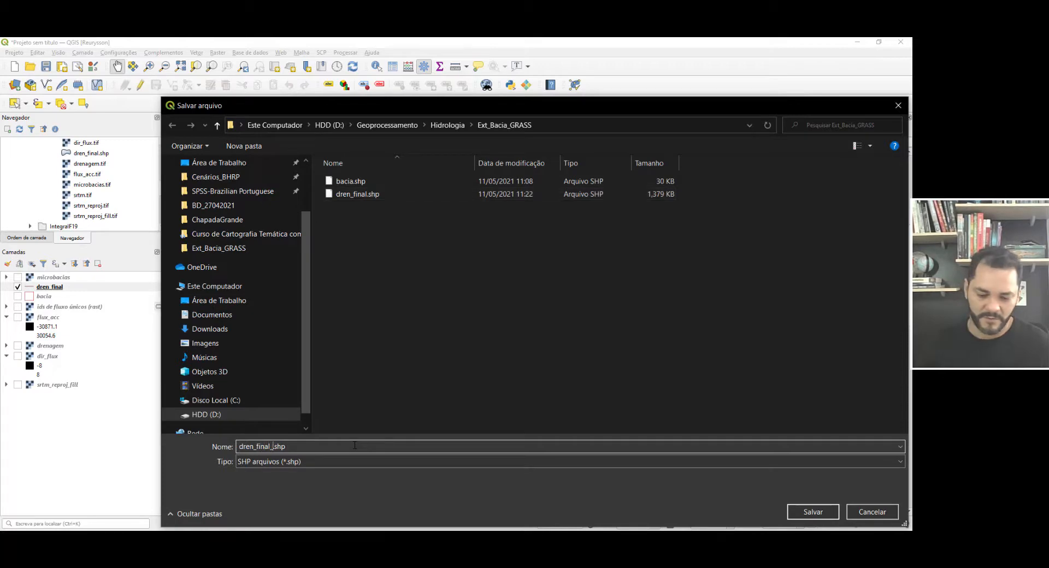
type("suave")
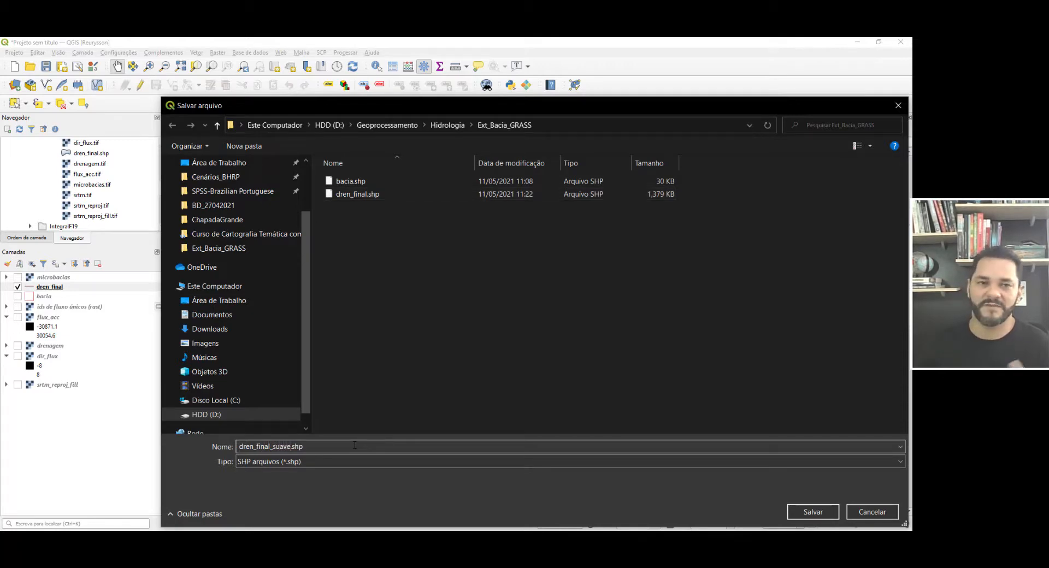
left_click(811, 512)
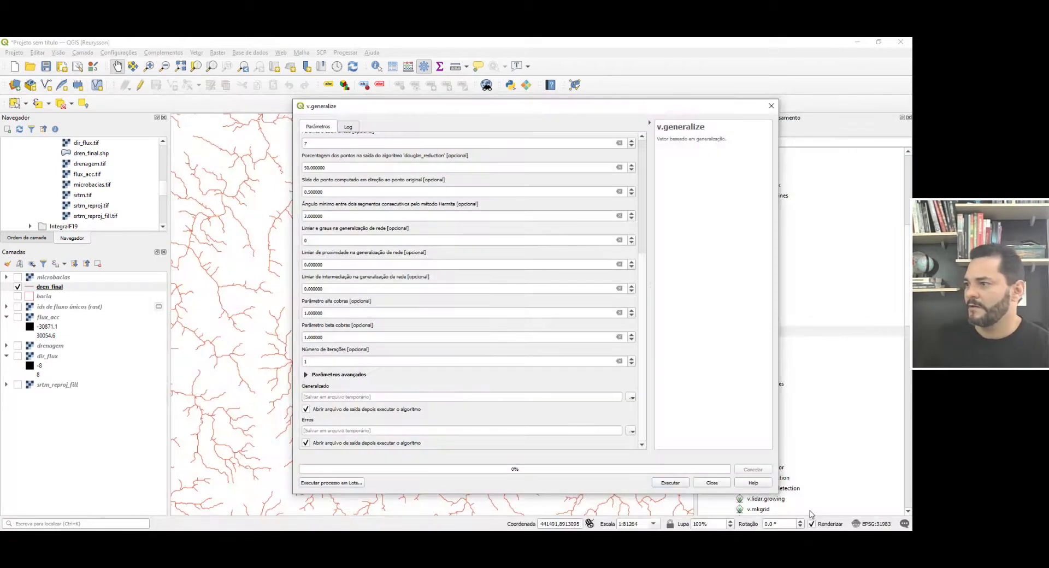
left_click(674, 484)
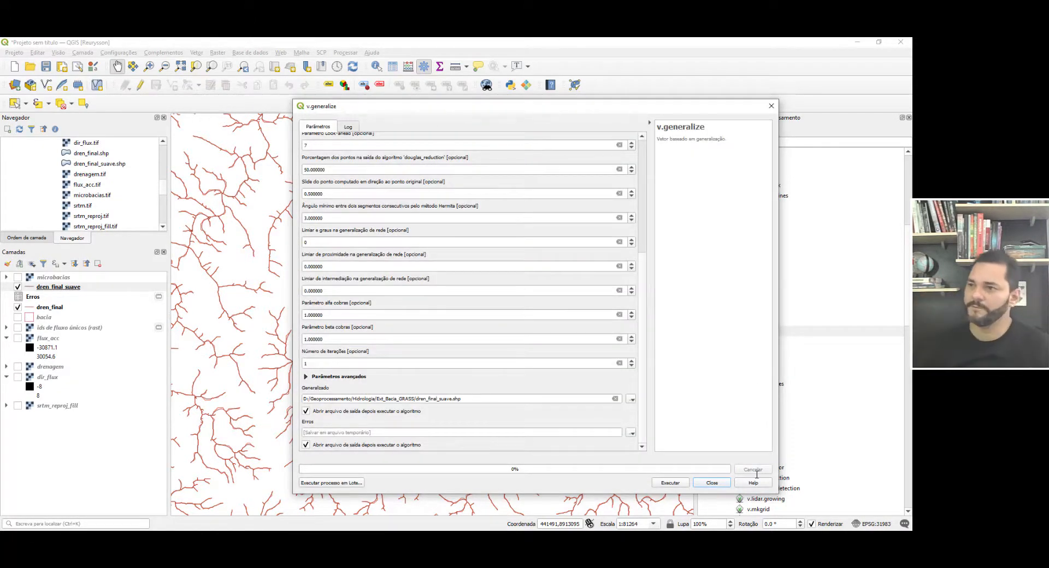
left_click(727, 485)
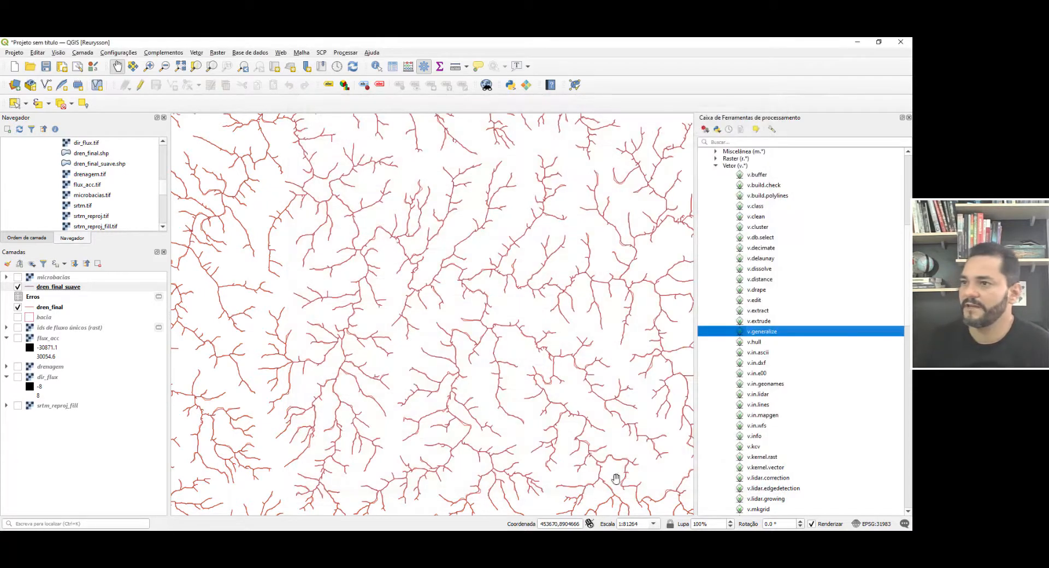
Step: Change the simple line color of the dren_final_suave layer to blue and apply the symbology
left_click(28, 290)
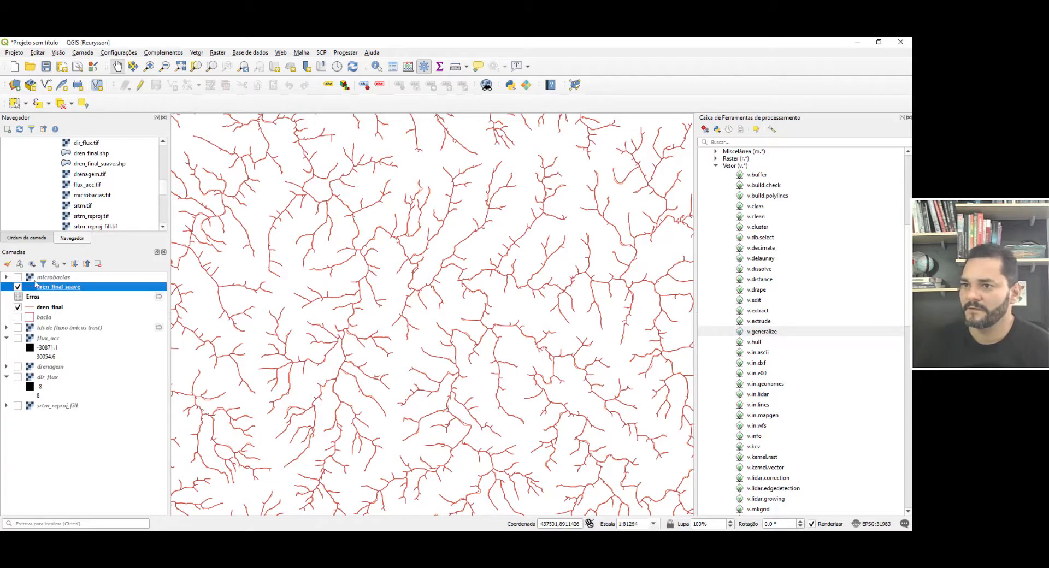
double_click(36, 285)
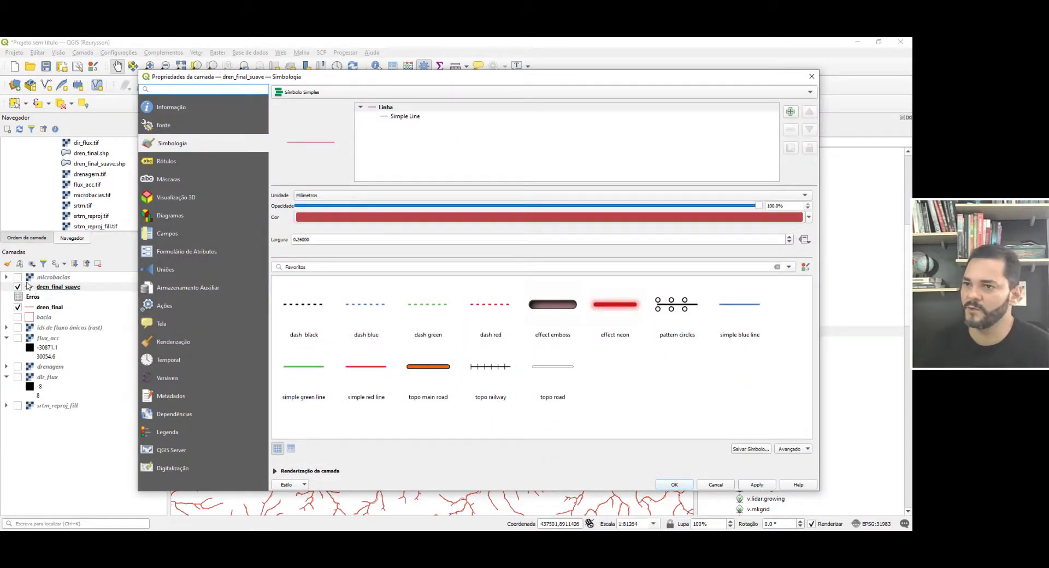
left_click(55, 290)
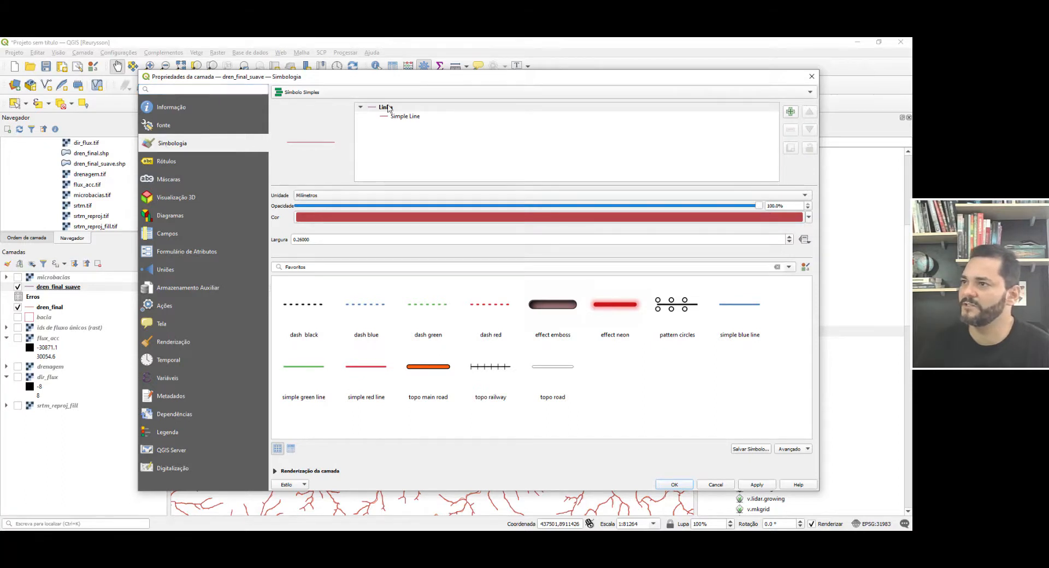
left_click(411, 117)
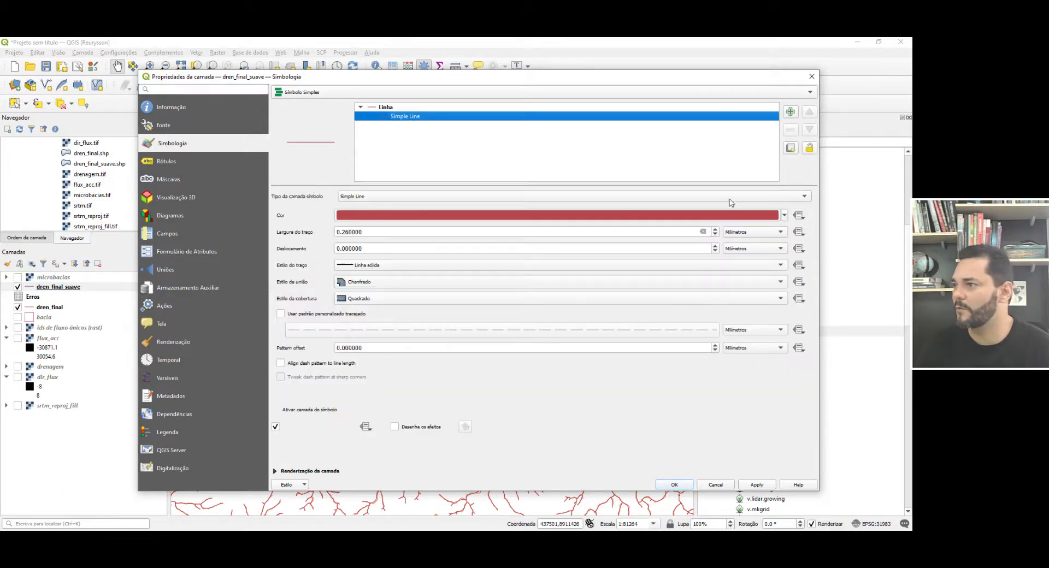
left_click(784, 216)
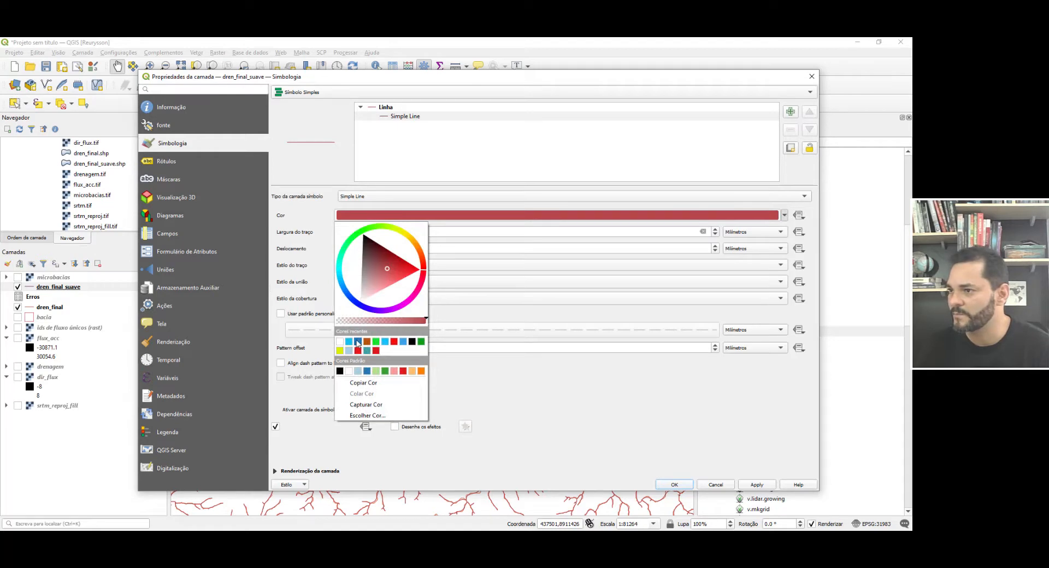
left_click(403, 341)
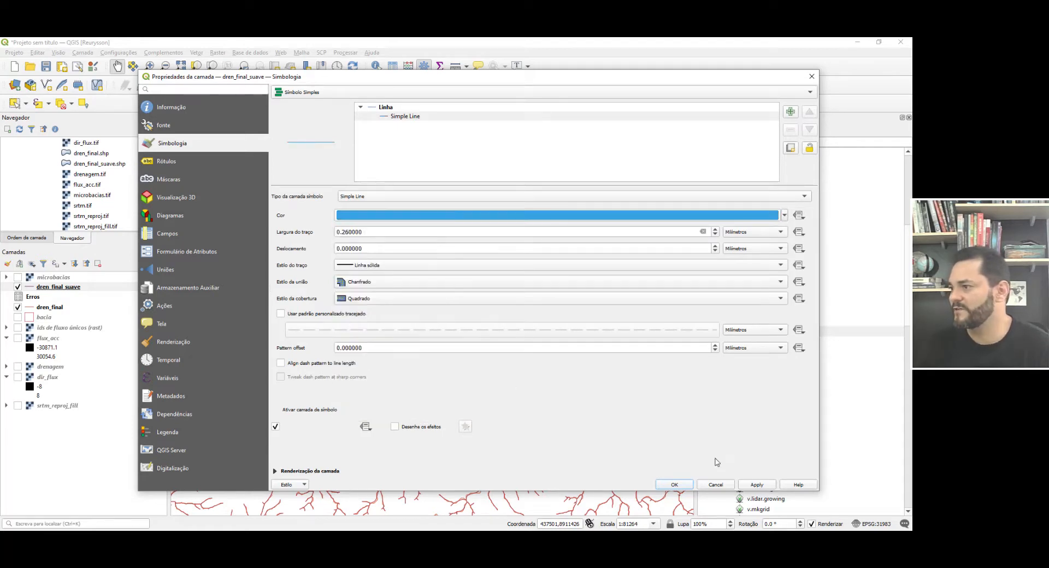
left_click(762, 486)
left_click(674, 485)
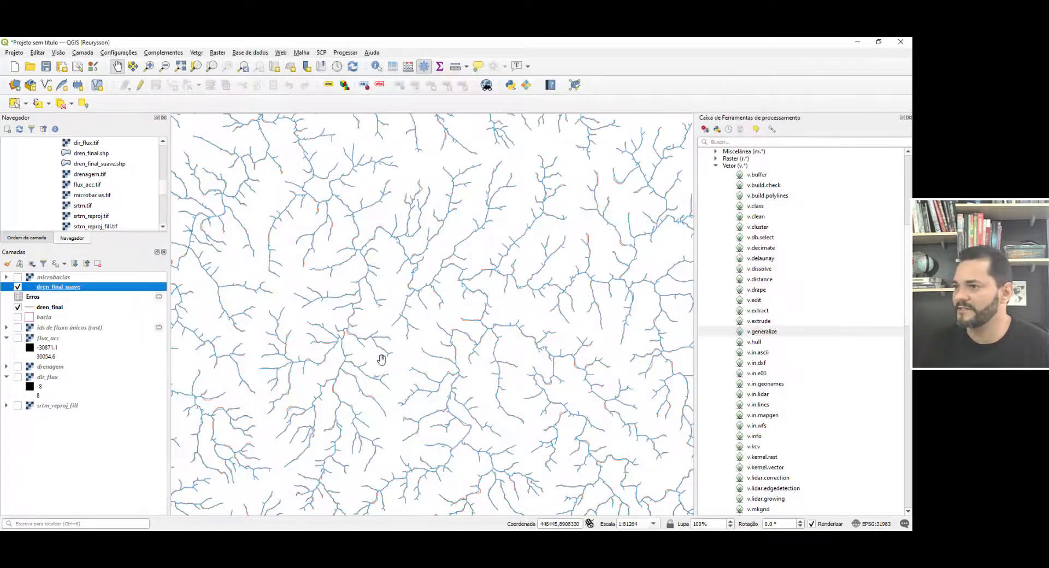
Step: Compare the smoothed dren_final_suave lines with the original dren_final lines in close-up
scroll(364, 272, "up", 3)
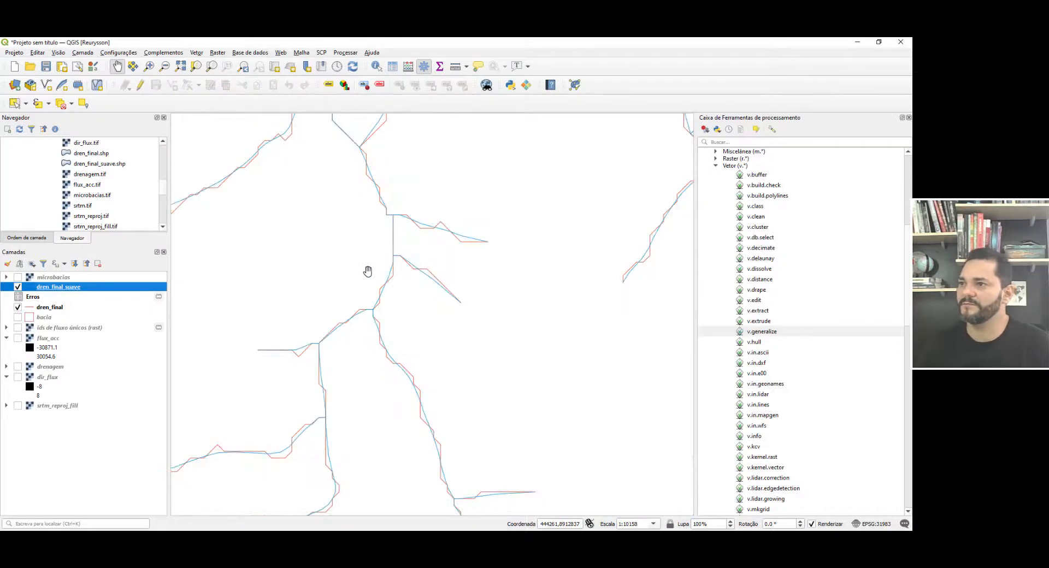
scroll(382, 272, "down", 1)
scroll(546, 273, "up", 1)
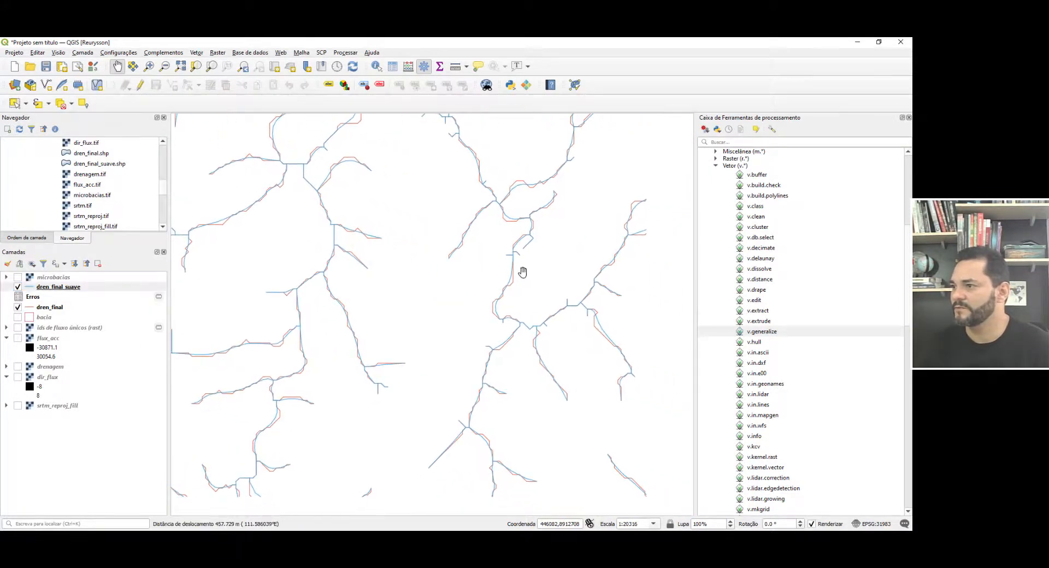
left_click_drag(522, 272, 536, 298)
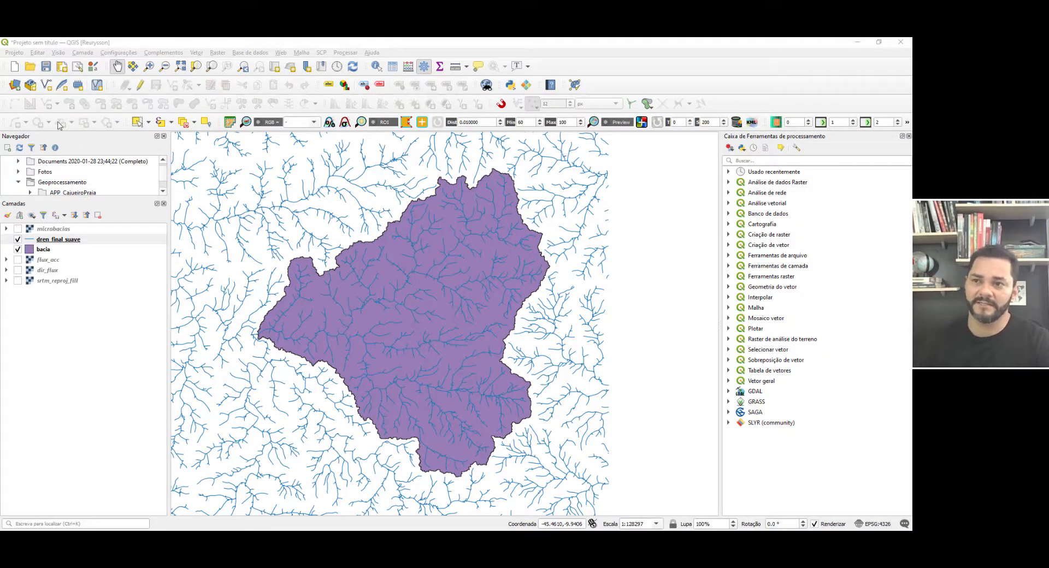
Step: Open the vector Clip (Recortar) geoprocessing tool with dren_final_suave as input layer and bacia as overlay layer
scroll(467, 283, "down", 1)
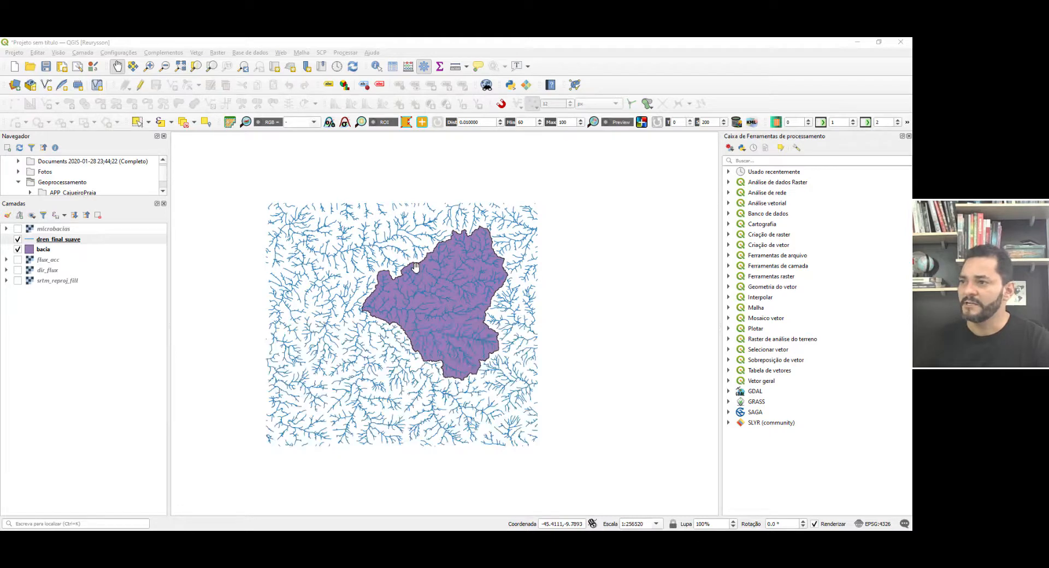
scroll(416, 268, "up", 1)
scroll(450, 264, "up", 1)
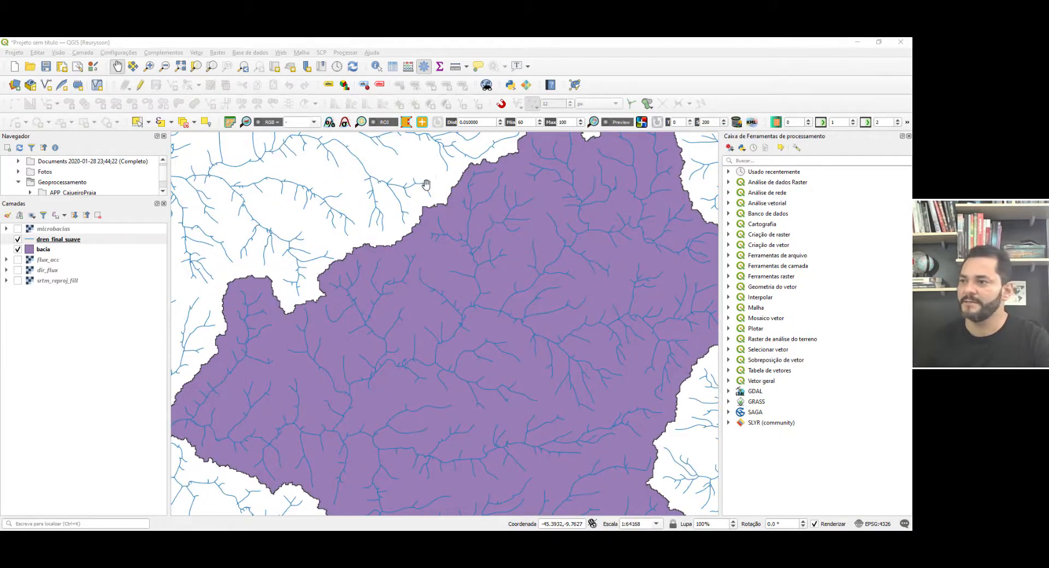
left_click(198, 53)
mouse_move(280, 109)
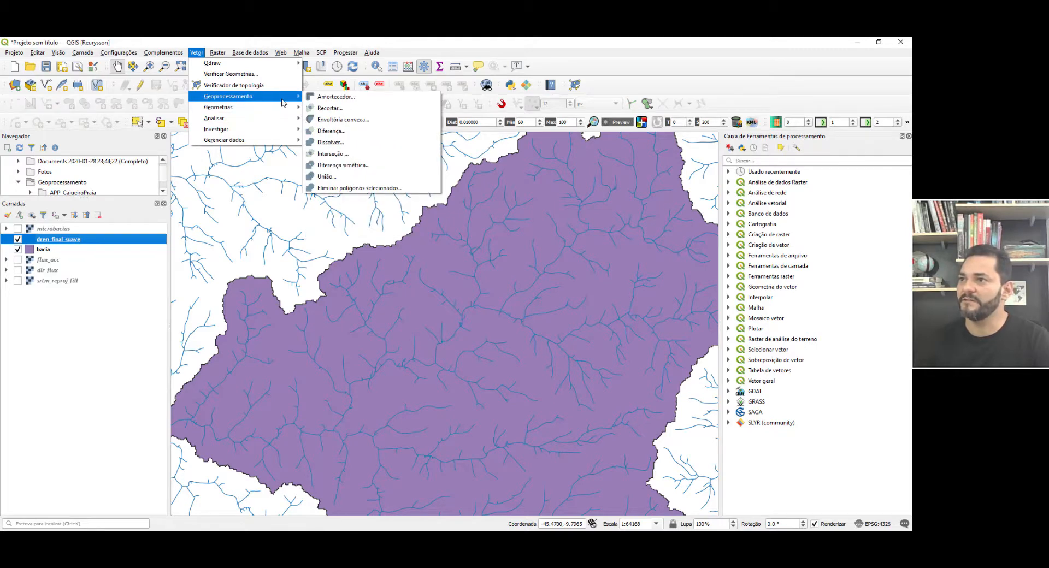
left_click(330, 108)
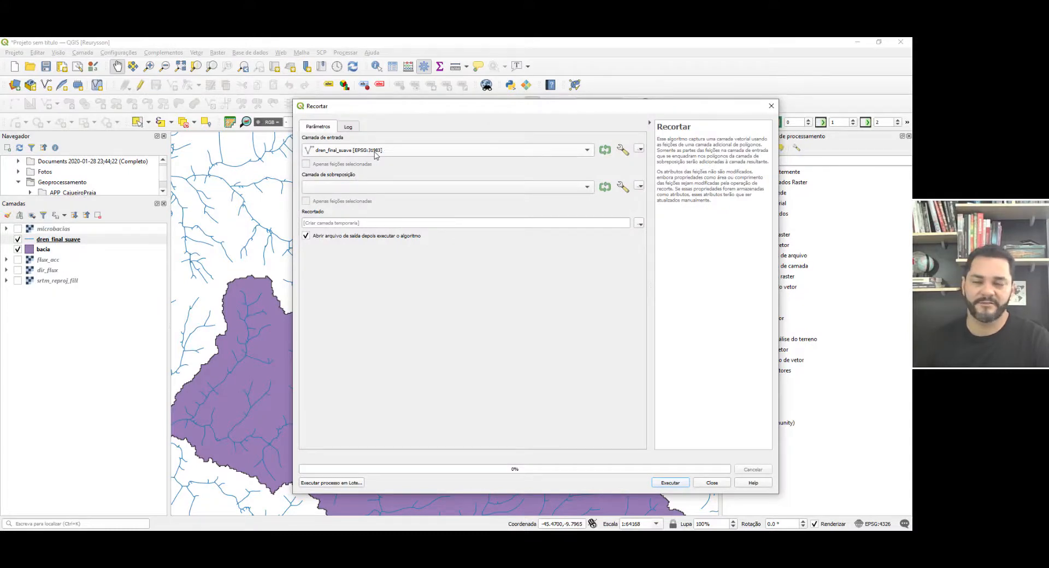
left_click(352, 187)
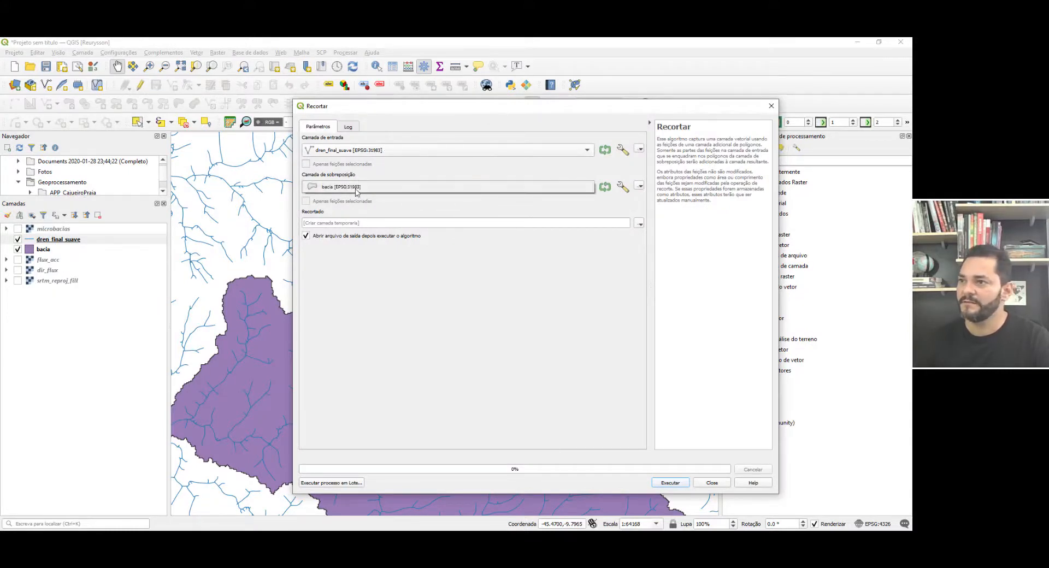
left_click(345, 187)
left_click(346, 188)
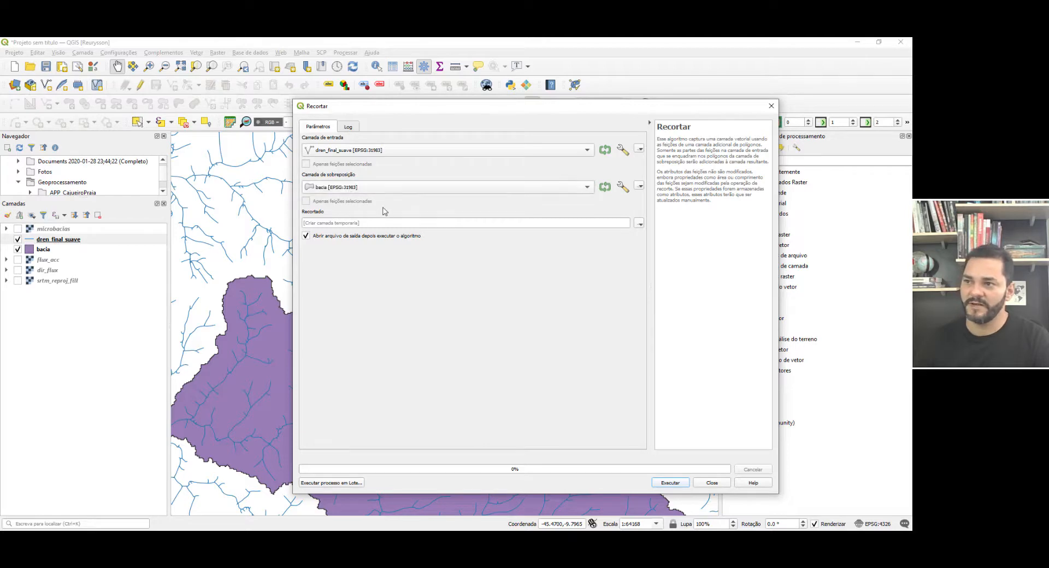
Step: Save the clipped output as shapefile dren_final_suave_clip in the Ext_Bacia_GRASS folder and run the clip
left_click(637, 223)
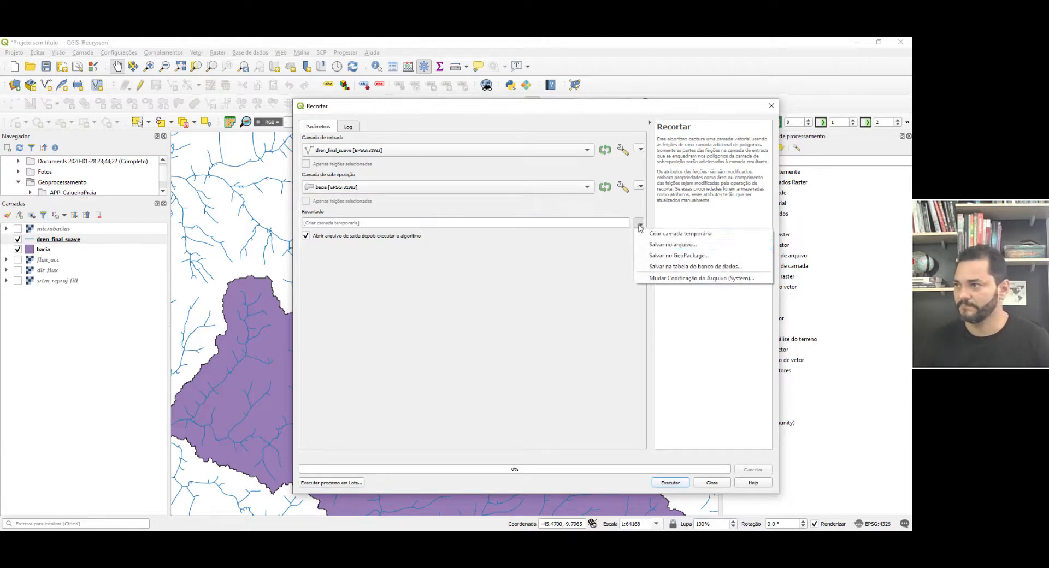
left_click(673, 246)
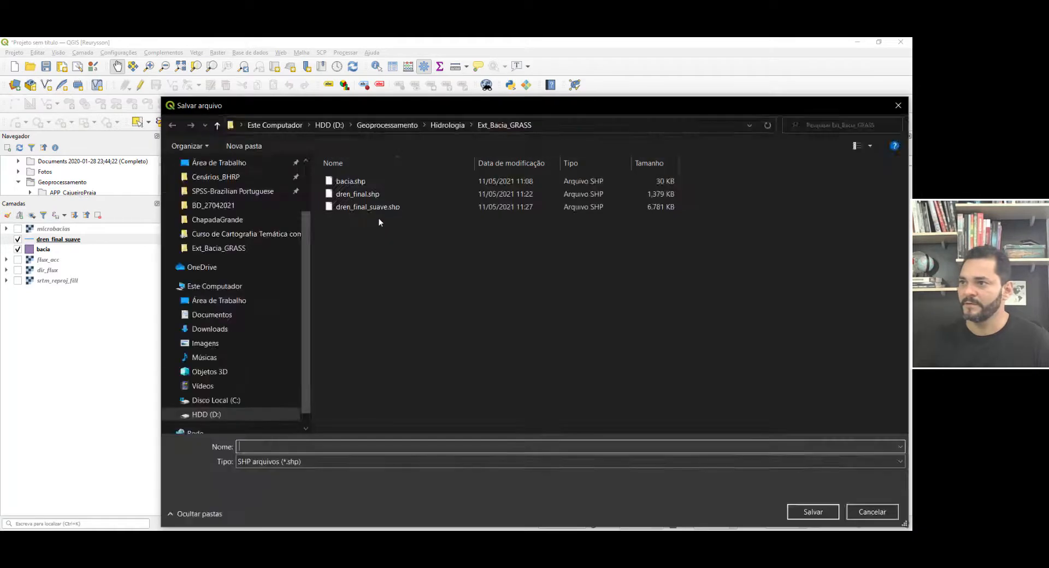
left_click(367, 206)
left_click(350, 448)
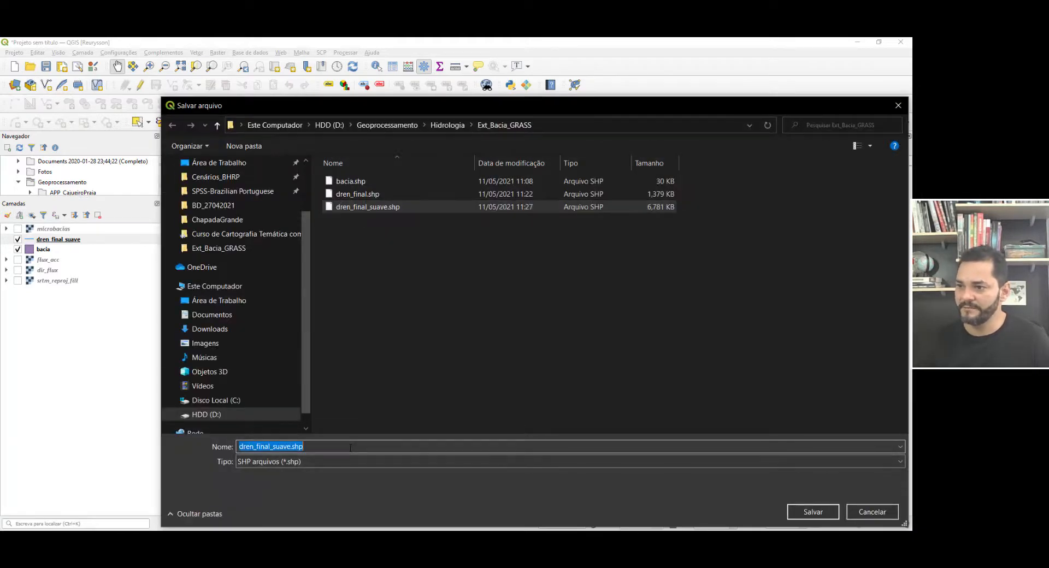
key("Home")
key("Right")
key("Right")
key("Right")
key("Right")
key("Right")
key("Right")
key("Right")
key("Right")
key("Right")
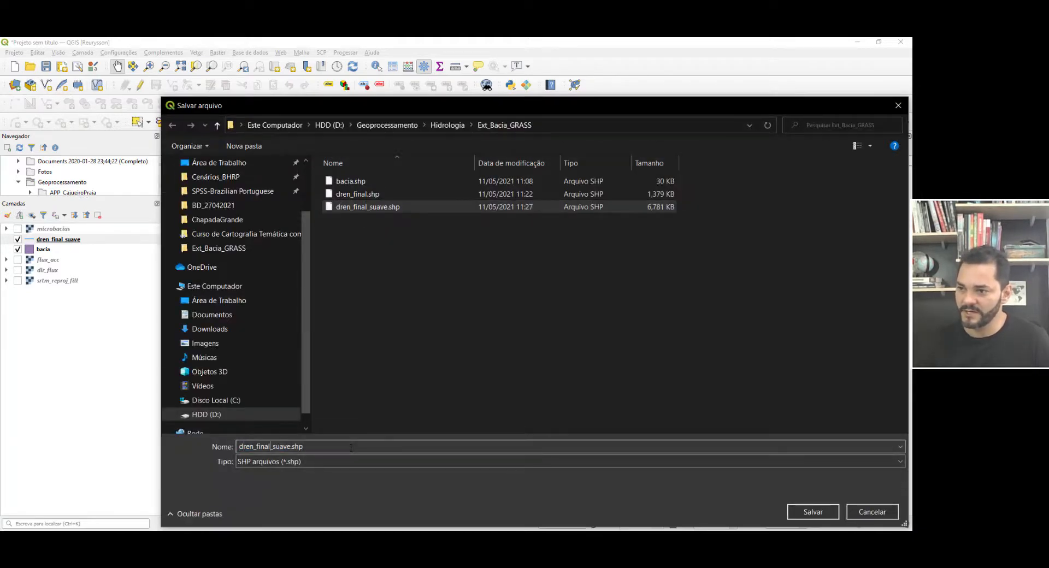
key("Right")
key("Right")
key("Right")
type("_clip")
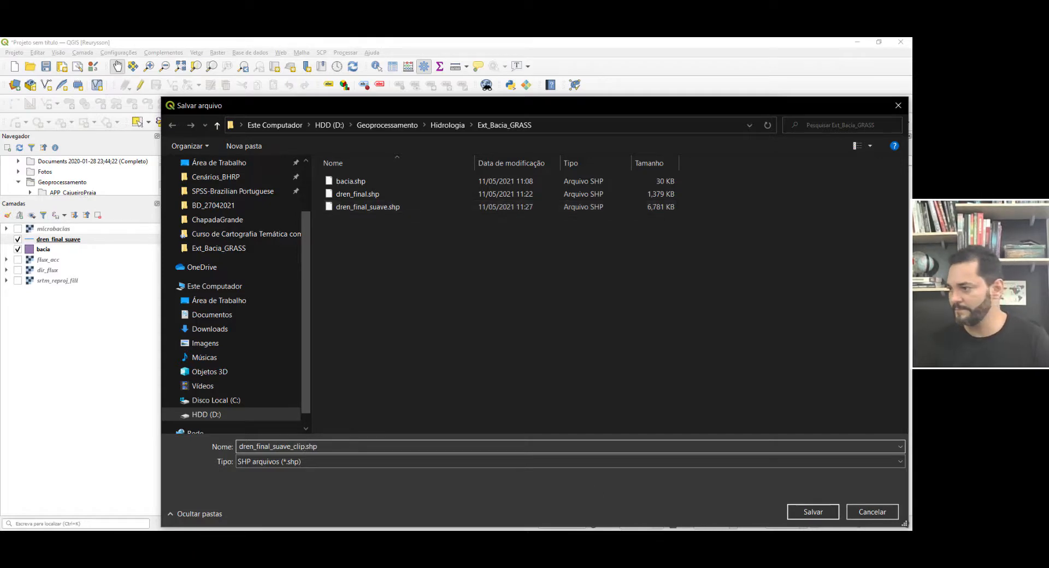
left_click(811, 510)
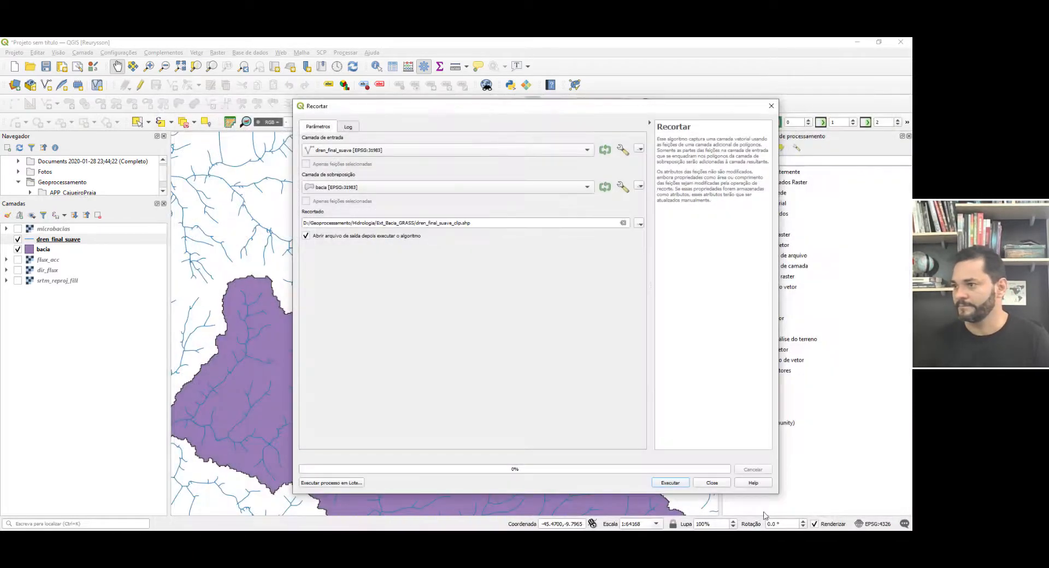
left_click(671, 483)
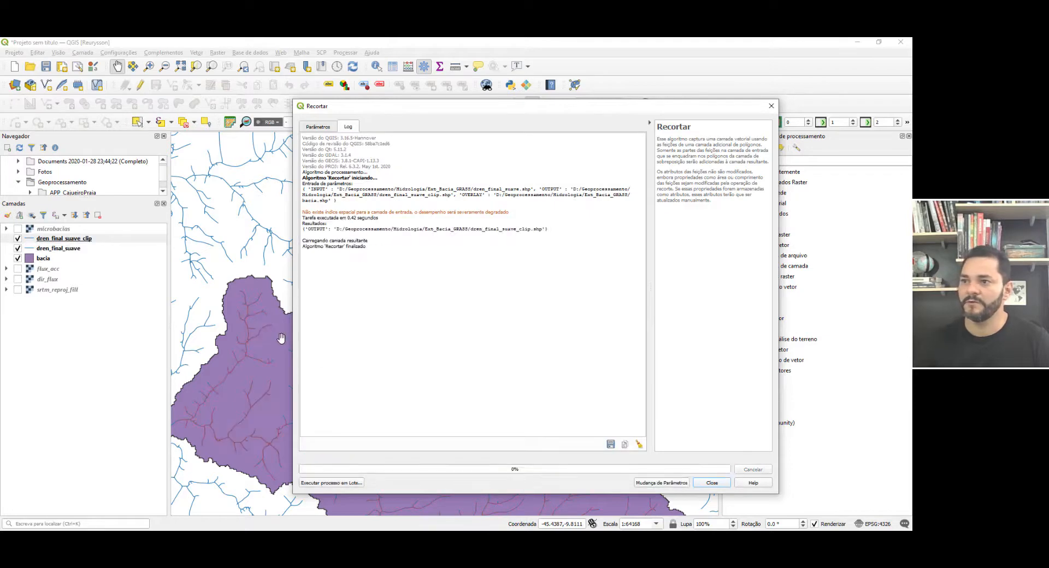
Step: Close the clip tool and hide the unclipped dren_final_suave layer
left_click(771, 105)
left_click(44, 235)
left_click(19, 249)
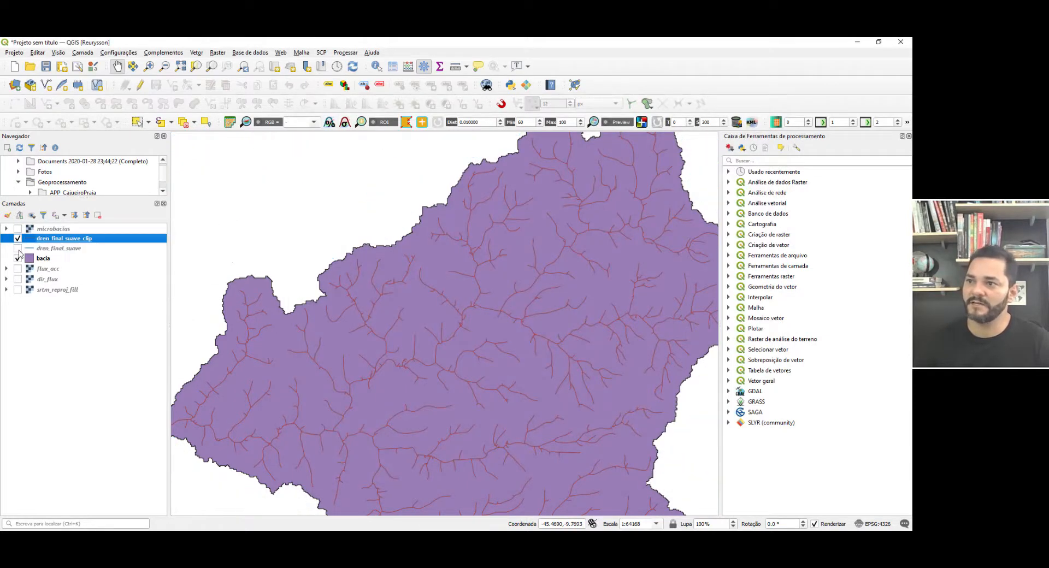
scroll(355, 305, "down", 1)
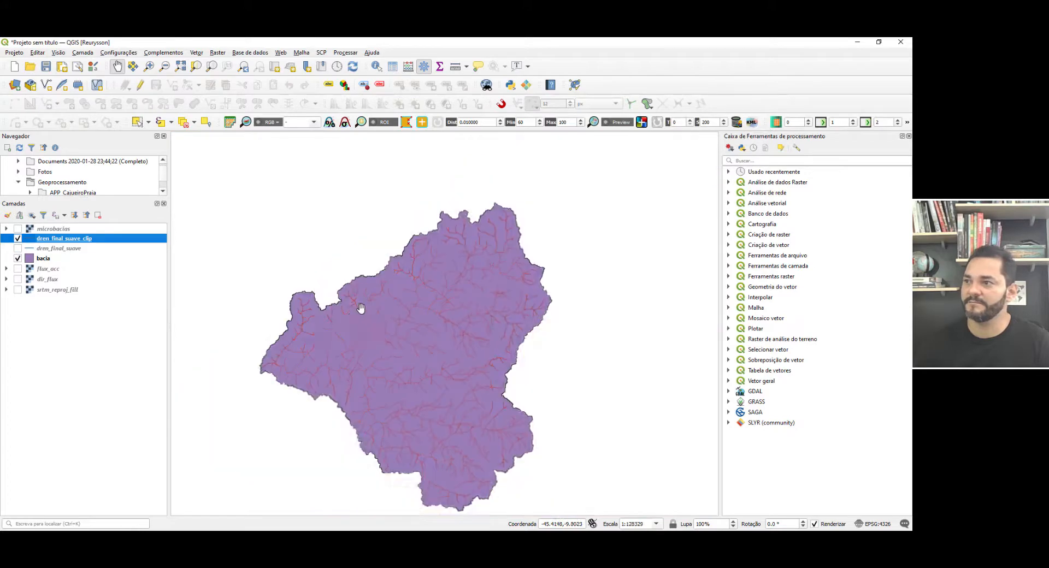
Step: Set the simple fill style of the bacia layer to no brush (Sem pincel) and apply the symbology
left_click(30, 260)
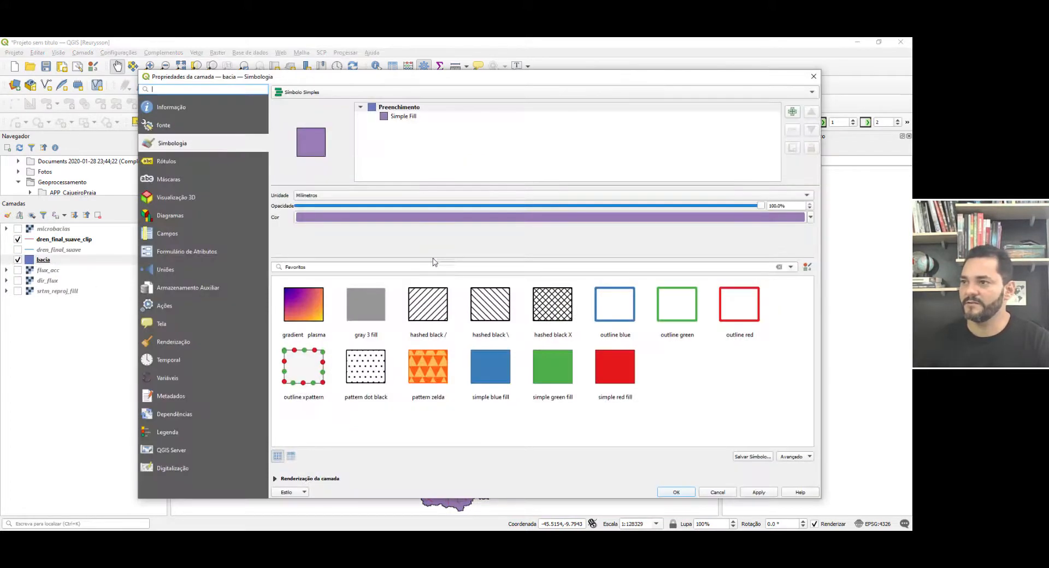
left_click(406, 117)
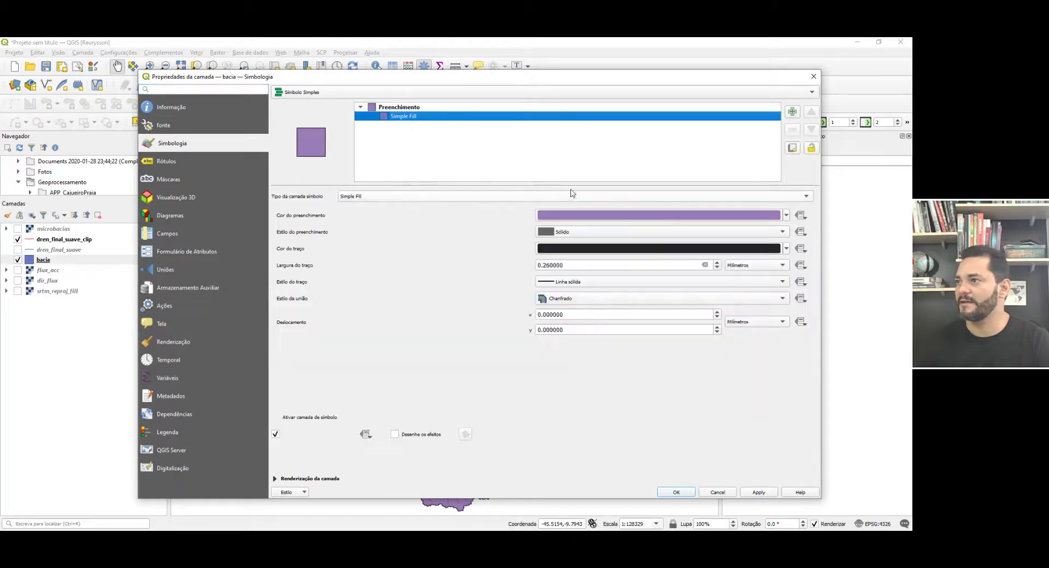
left_click(608, 231)
left_click(569, 242)
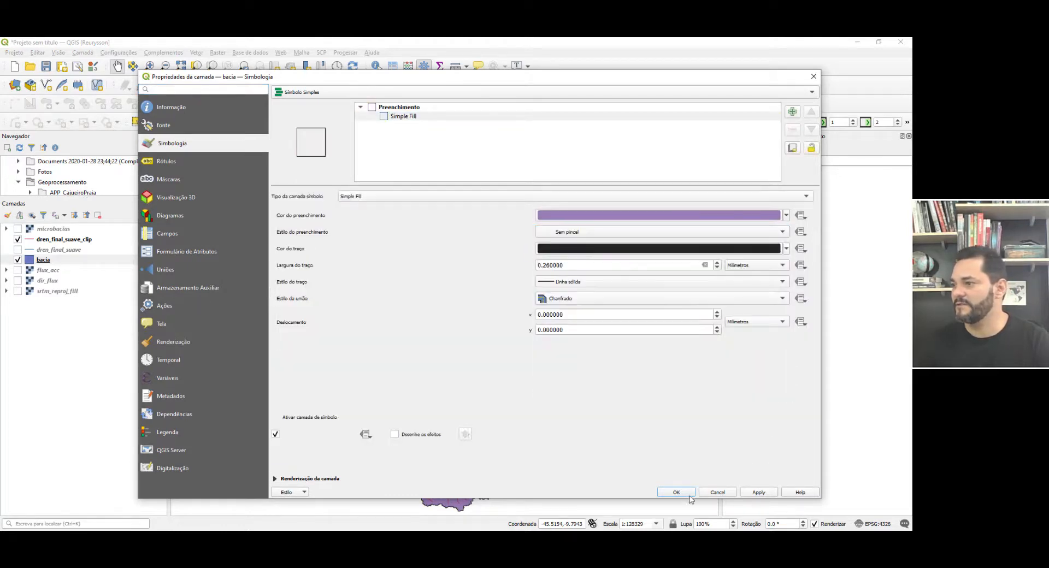
left_click(676, 492)
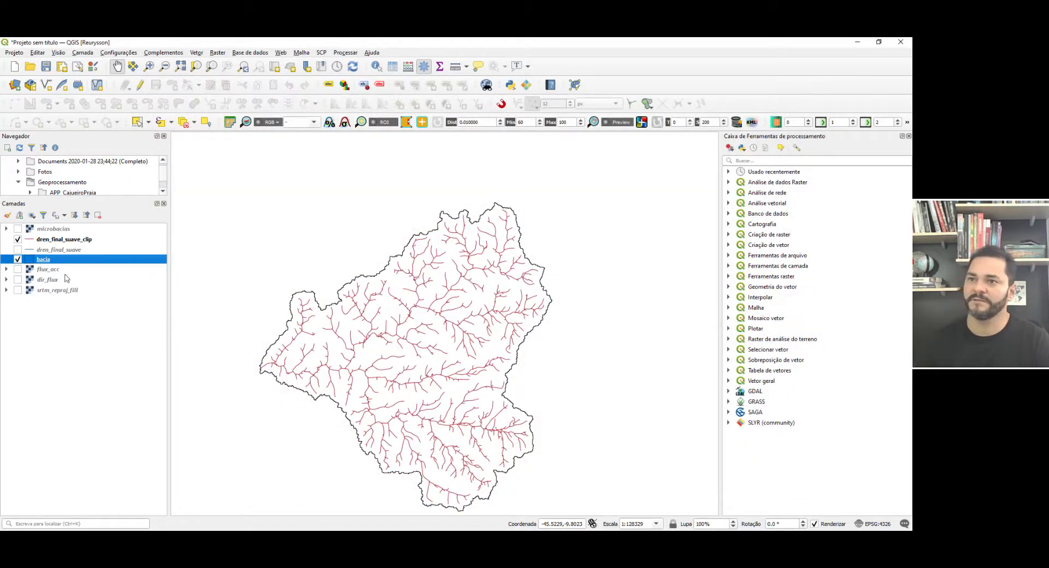
Step: Examine the clipped drainage network within the basin outline, both as a whole and closer up
scroll(220, 295, "down", 1)
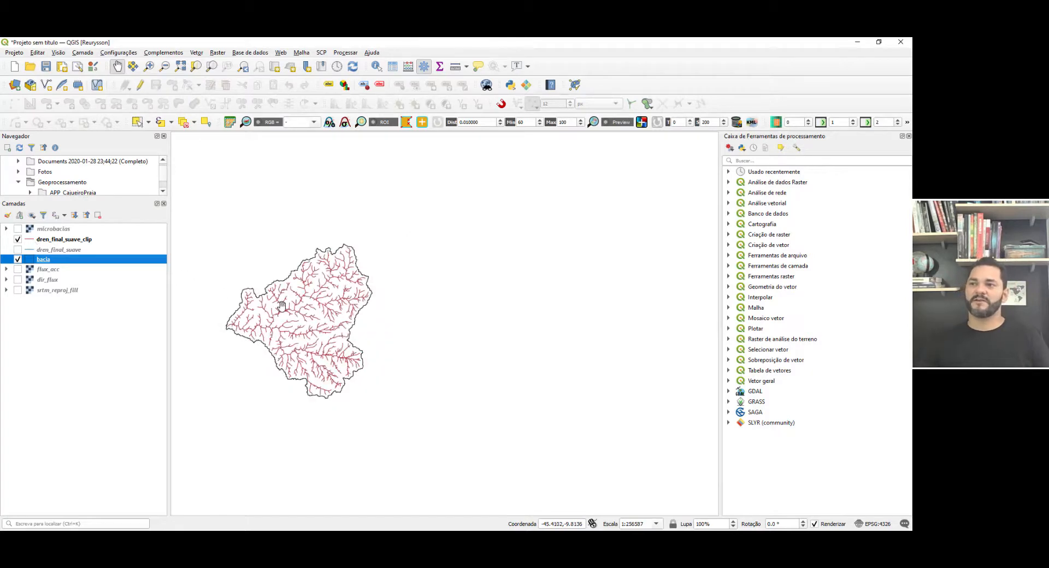
left_click_drag(286, 295, 418, 290)
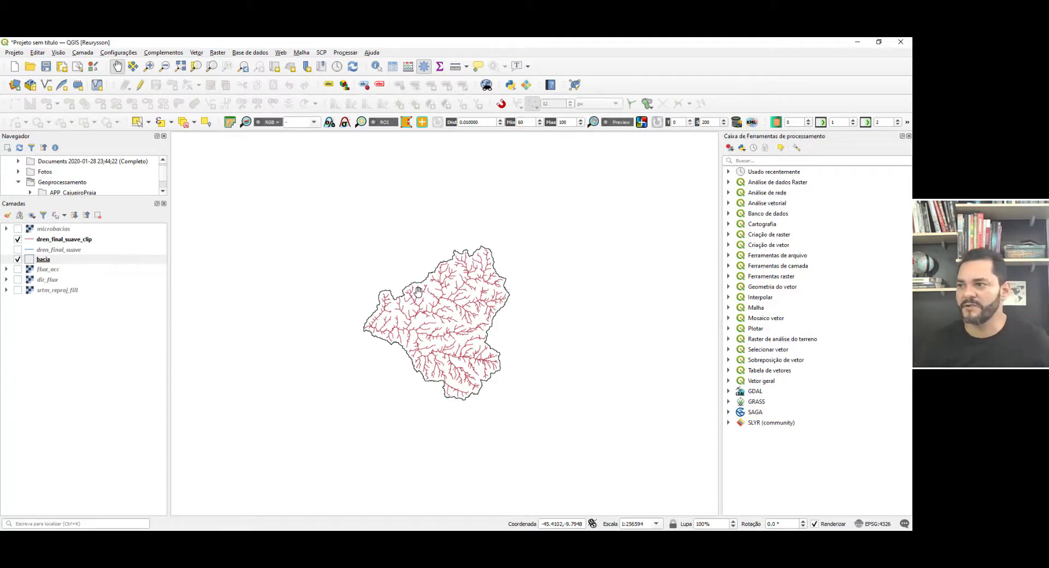
scroll(462, 311, "up", 1)
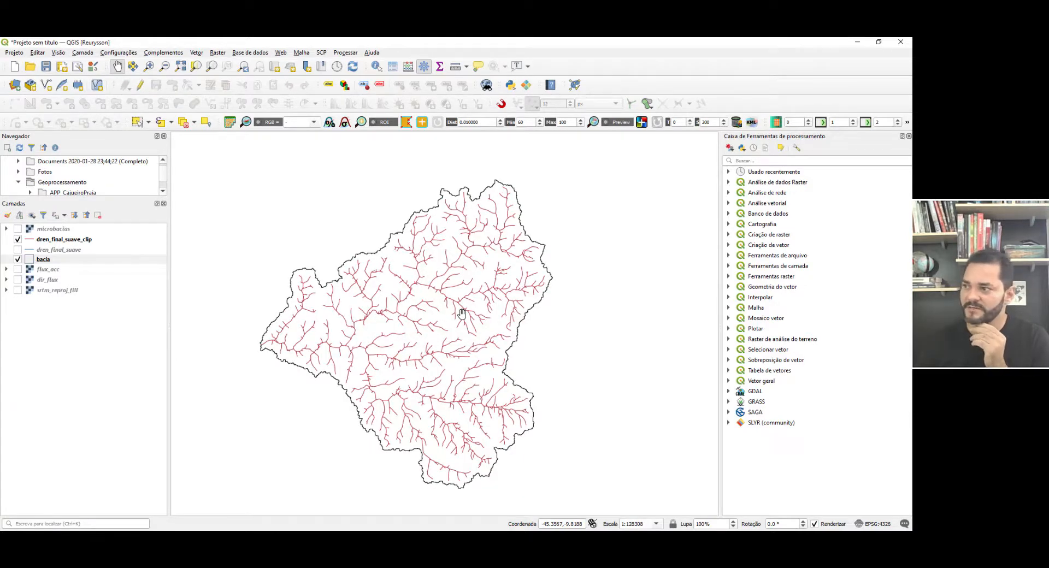
scroll(462, 312, "up", 1)
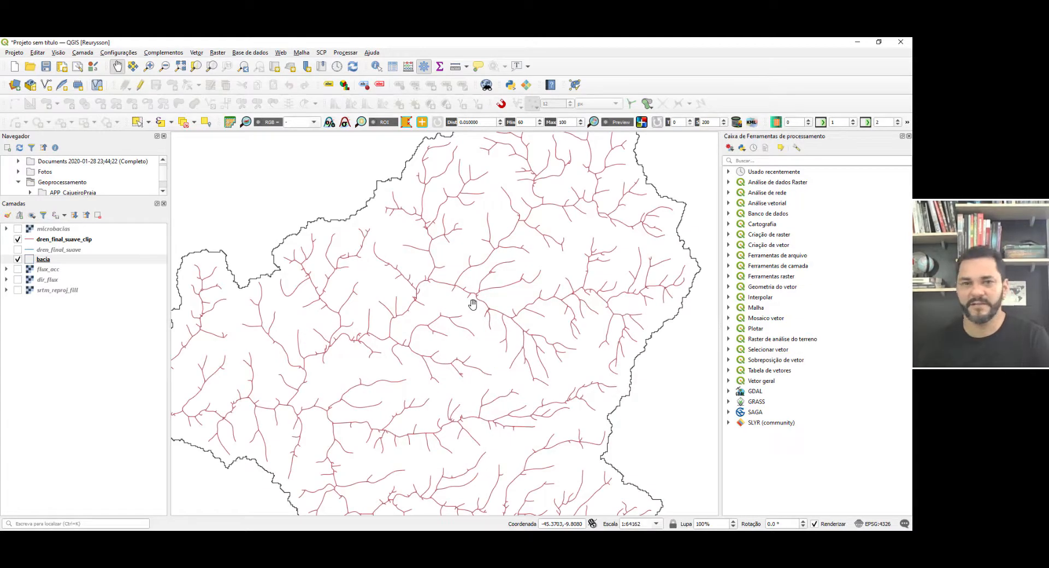